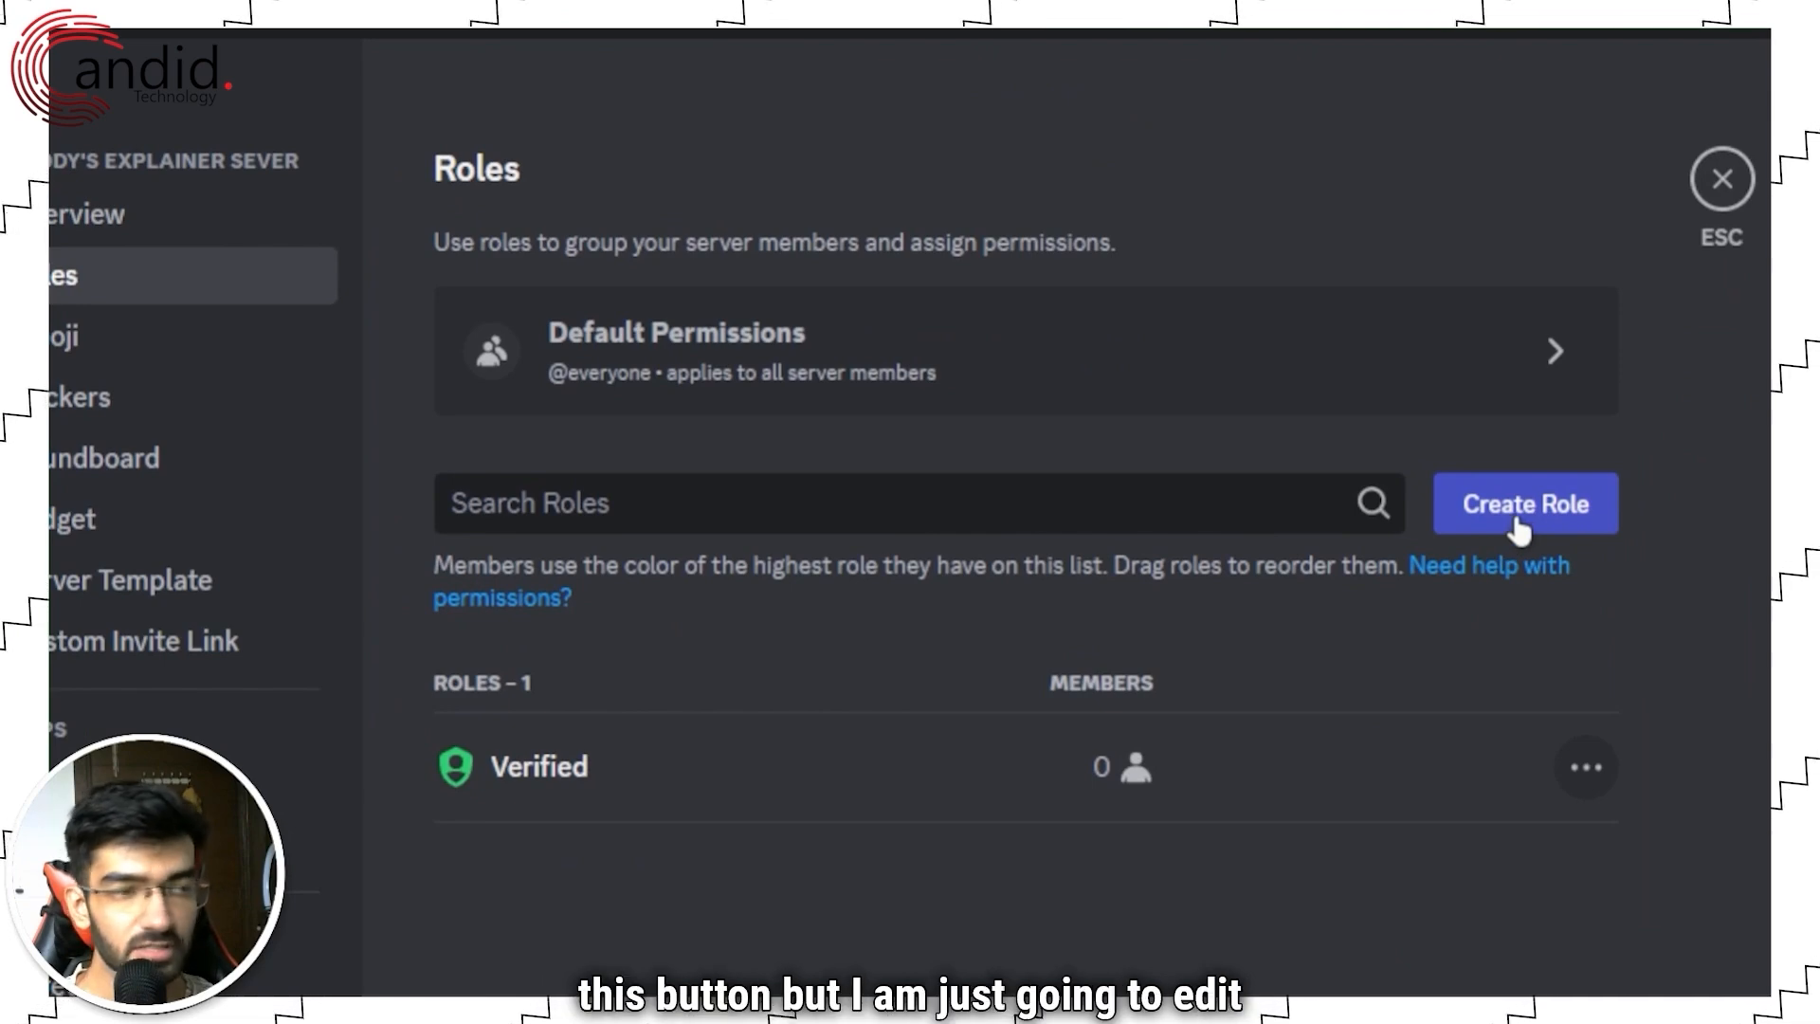
Step: Turn on 'Display role members separately from online members' for the Verified role and save
{"action": "mouse_move", "coordinate": [865, 744]}
{"action": "left_click", "coordinate": [1418, 779]}
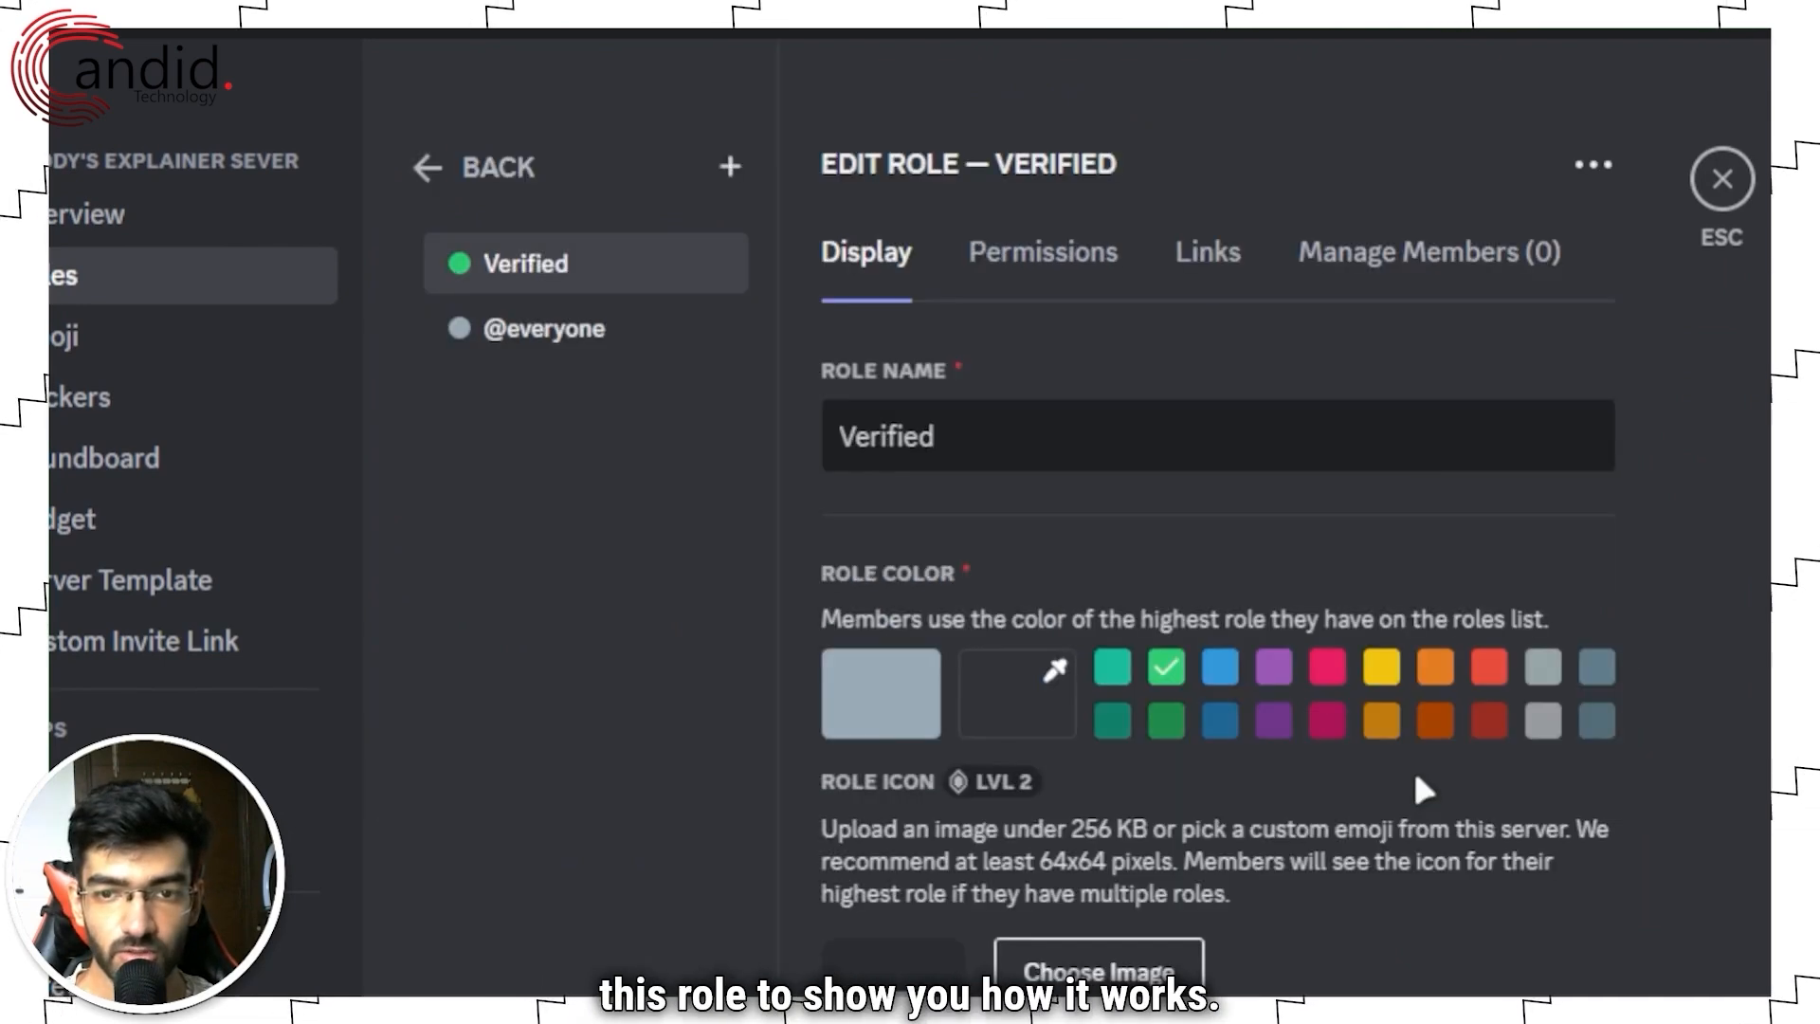
{"action": "left_click", "coordinate": [1197, 436]}
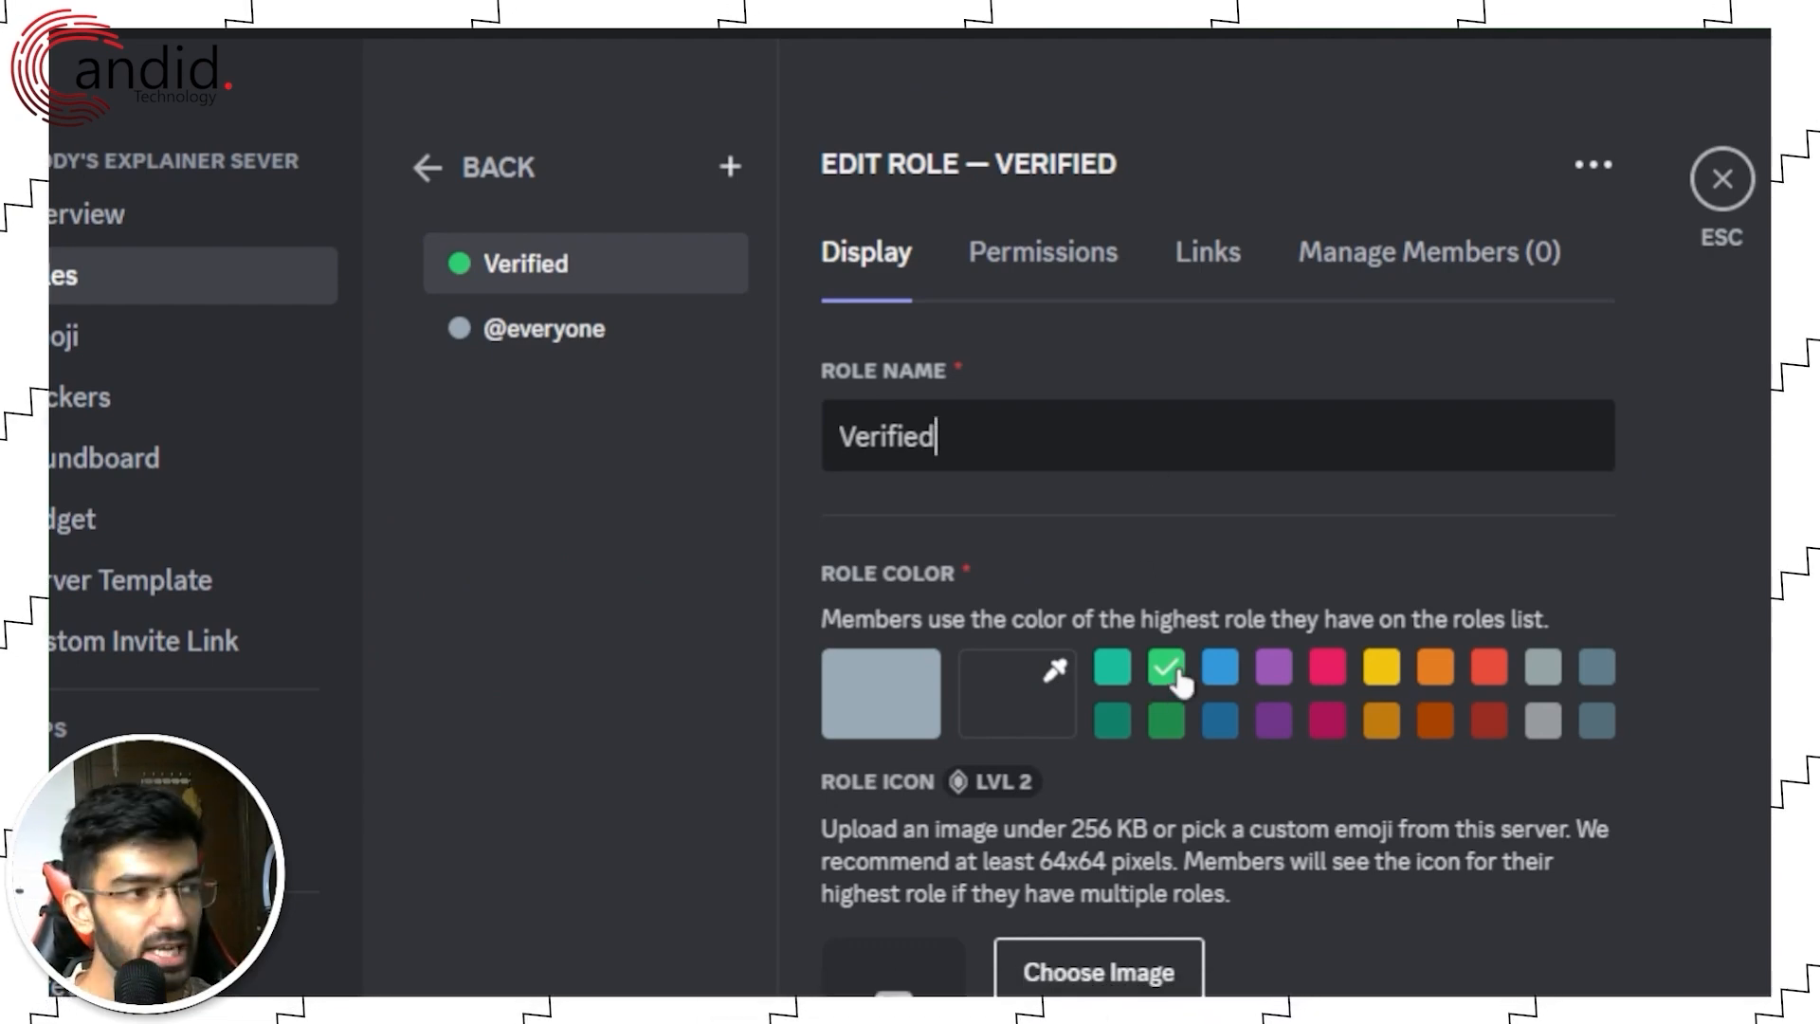
{"action": "scroll", "coordinate": [907, 484], "scroll_direction": "down", "scroll_amount": 8}
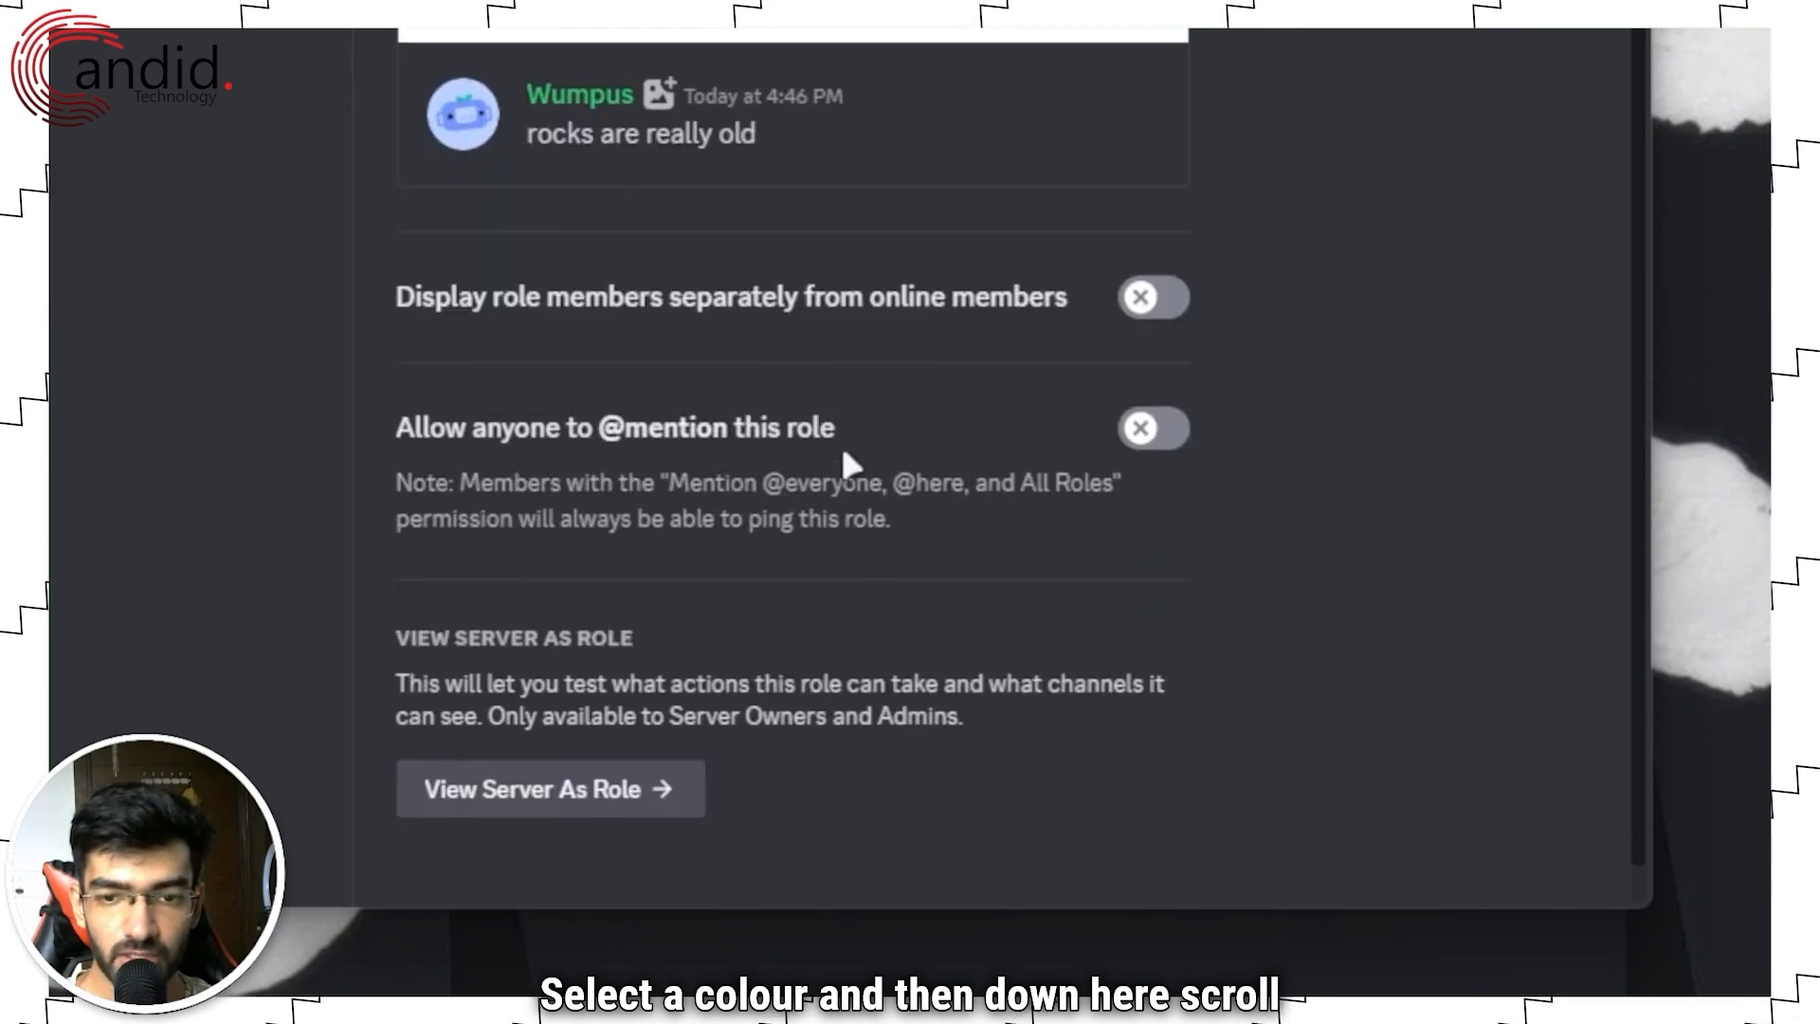
{"action": "left_click", "coordinate": [1145, 244]}
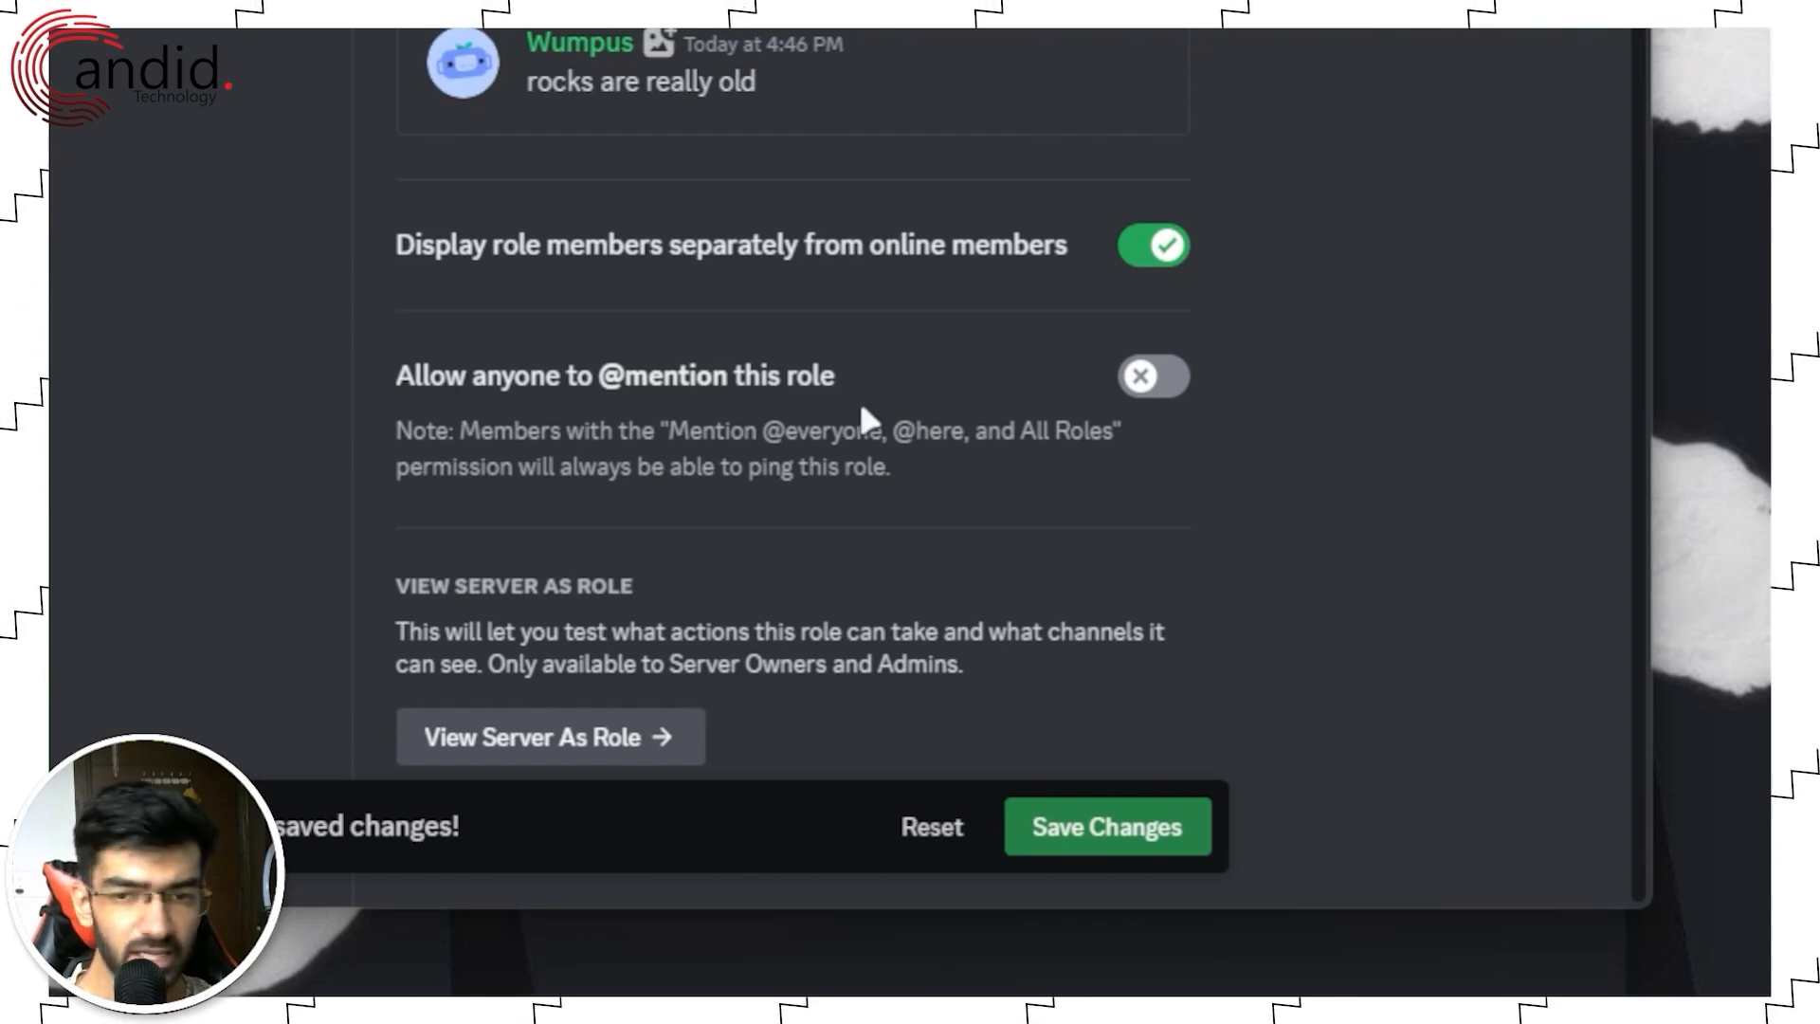
{"action": "left_click", "coordinate": [1133, 828]}
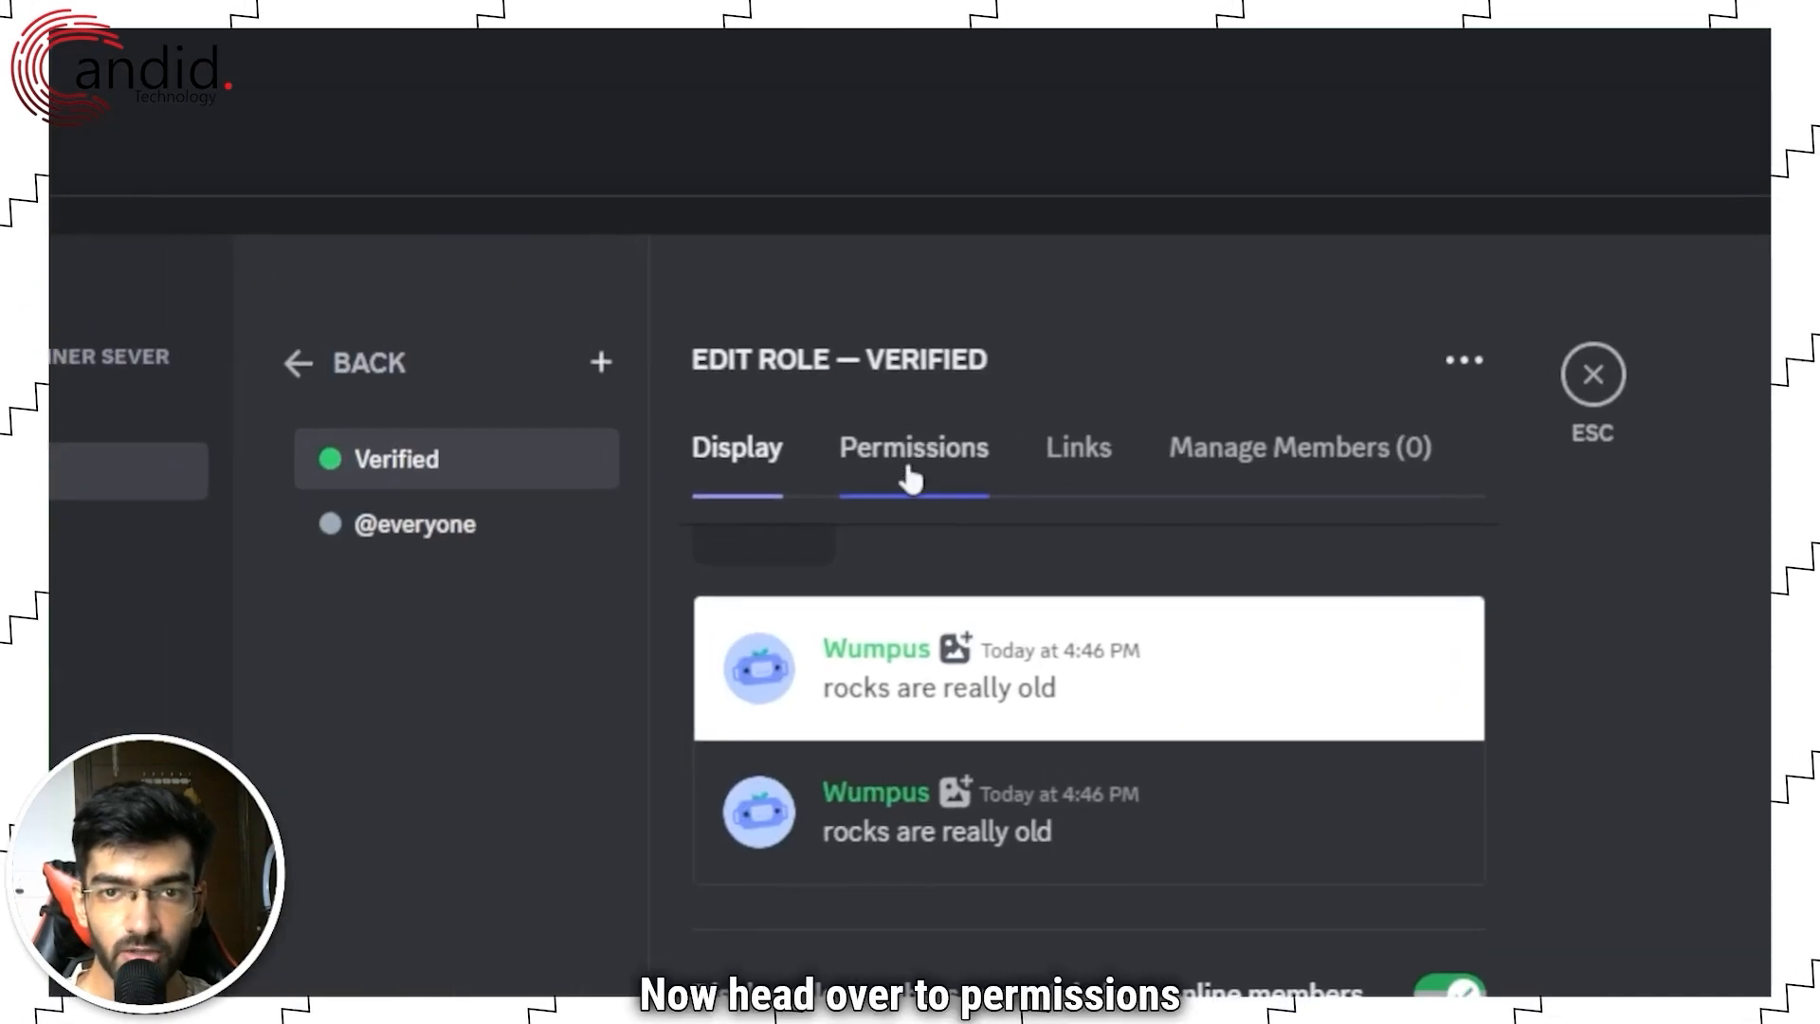
Step: Clear all permissions from the Verified role and save
{"action": "left_click", "coordinate": [909, 464]}
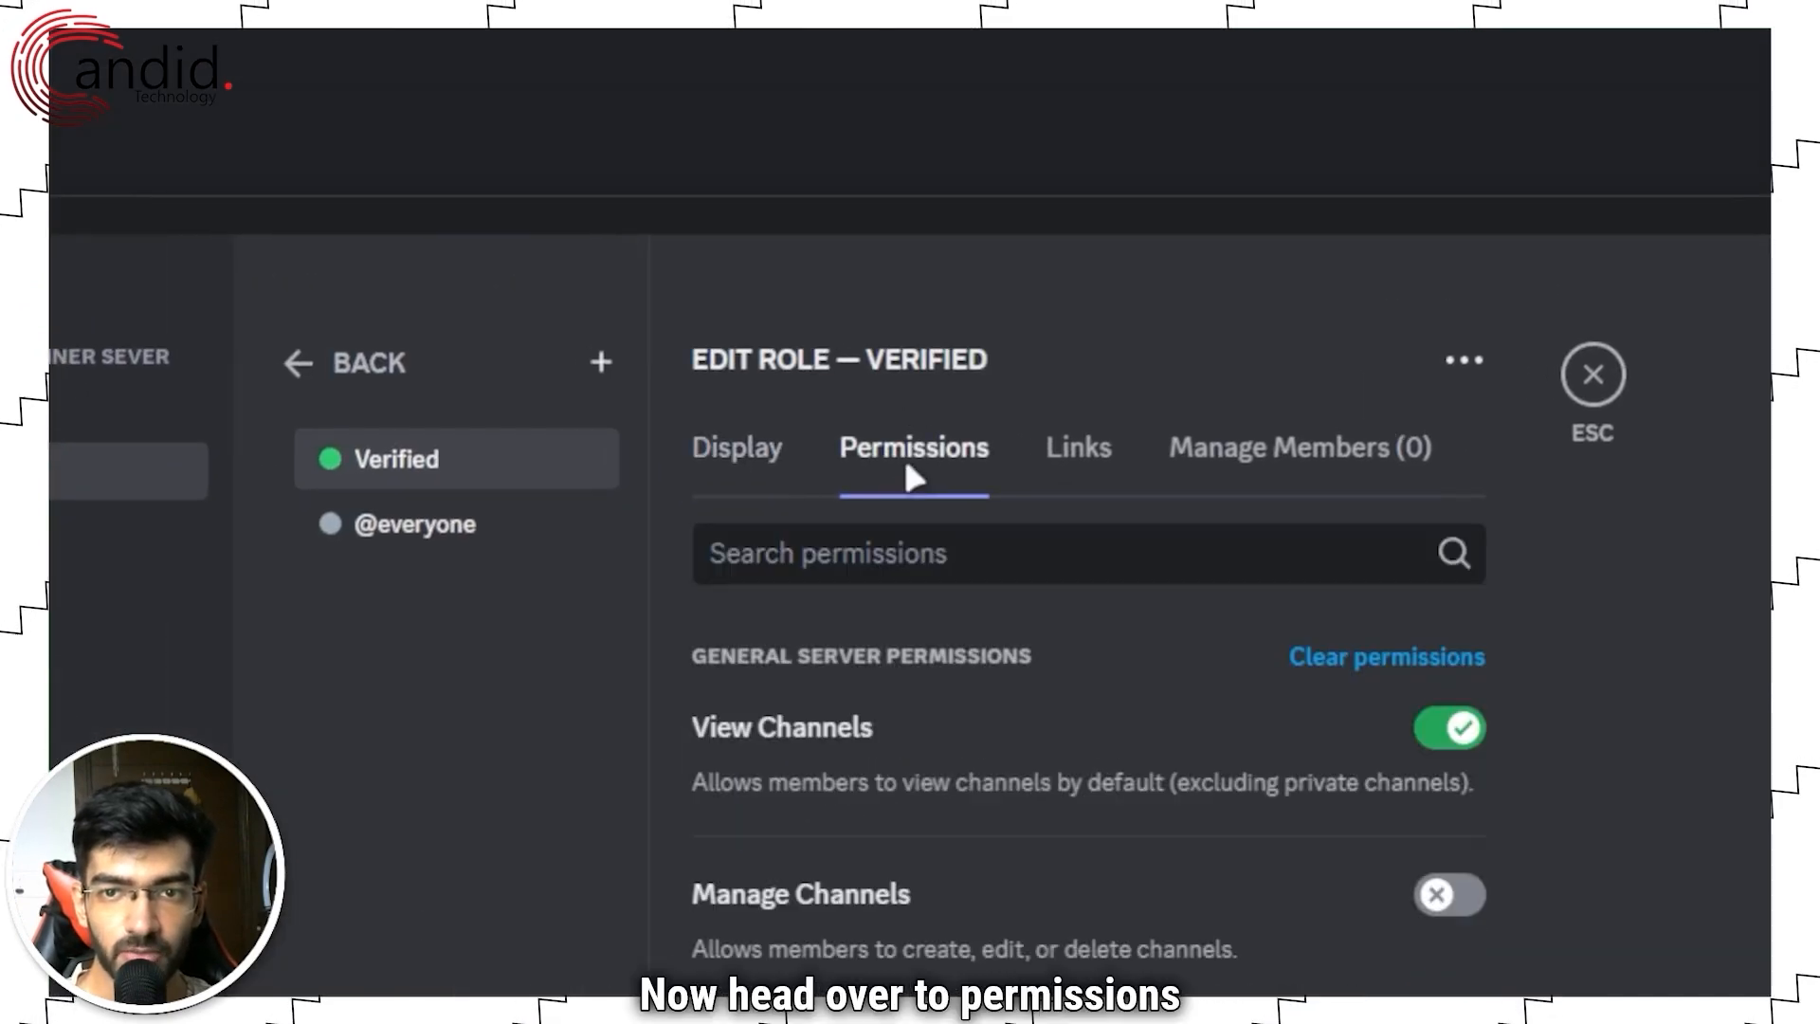
{"action": "left_click", "coordinate": [1413, 662]}
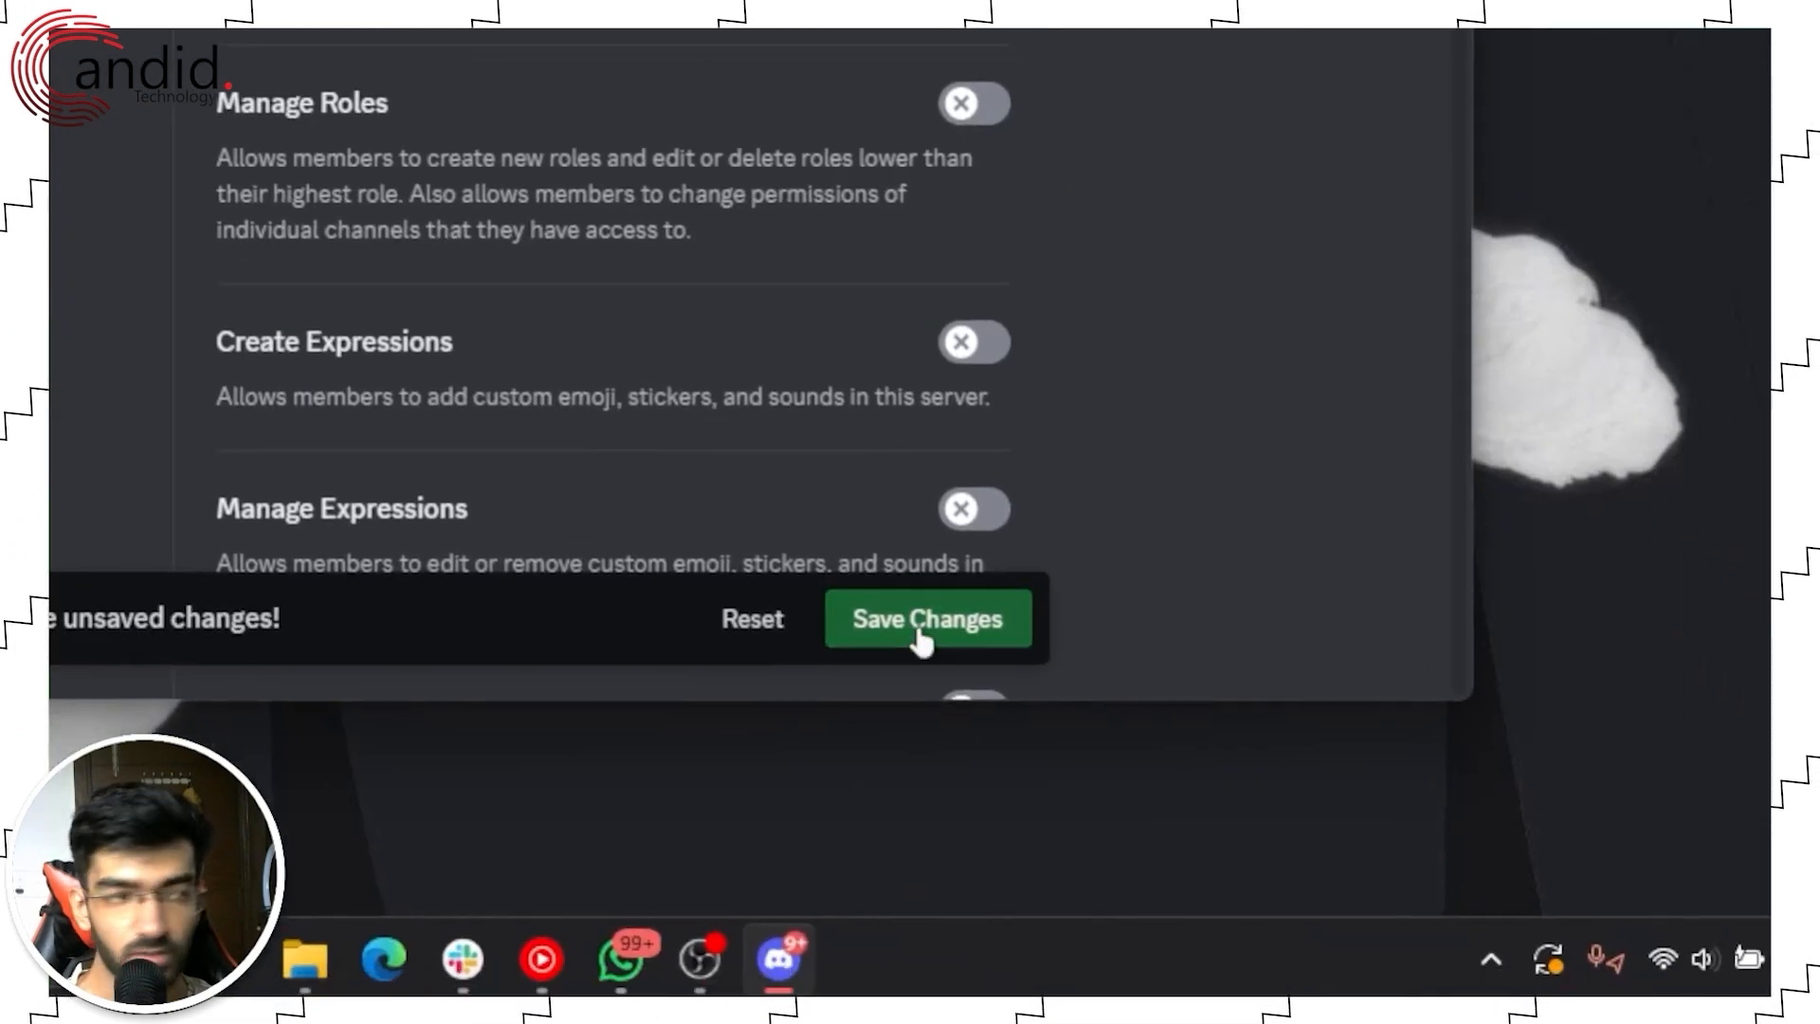
{"action": "left_click", "coordinate": [1040, 753]}
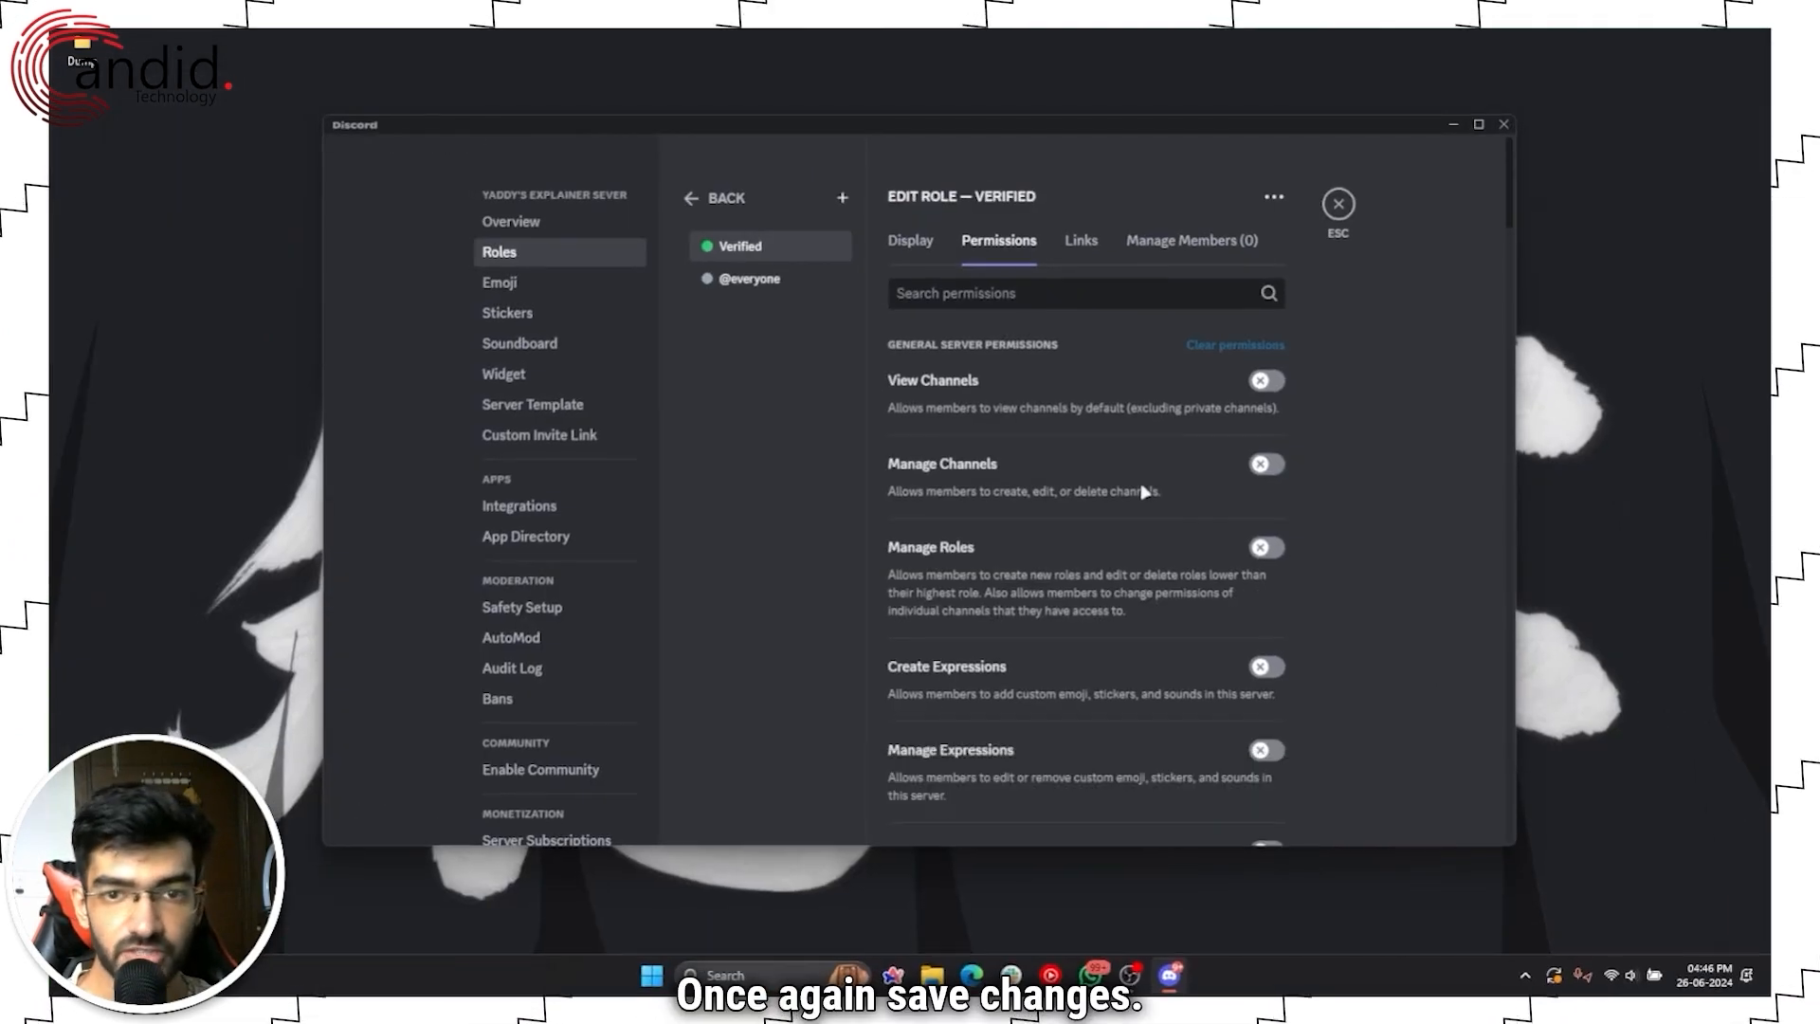
{"action": "left_click", "coordinate": [759, 281]}
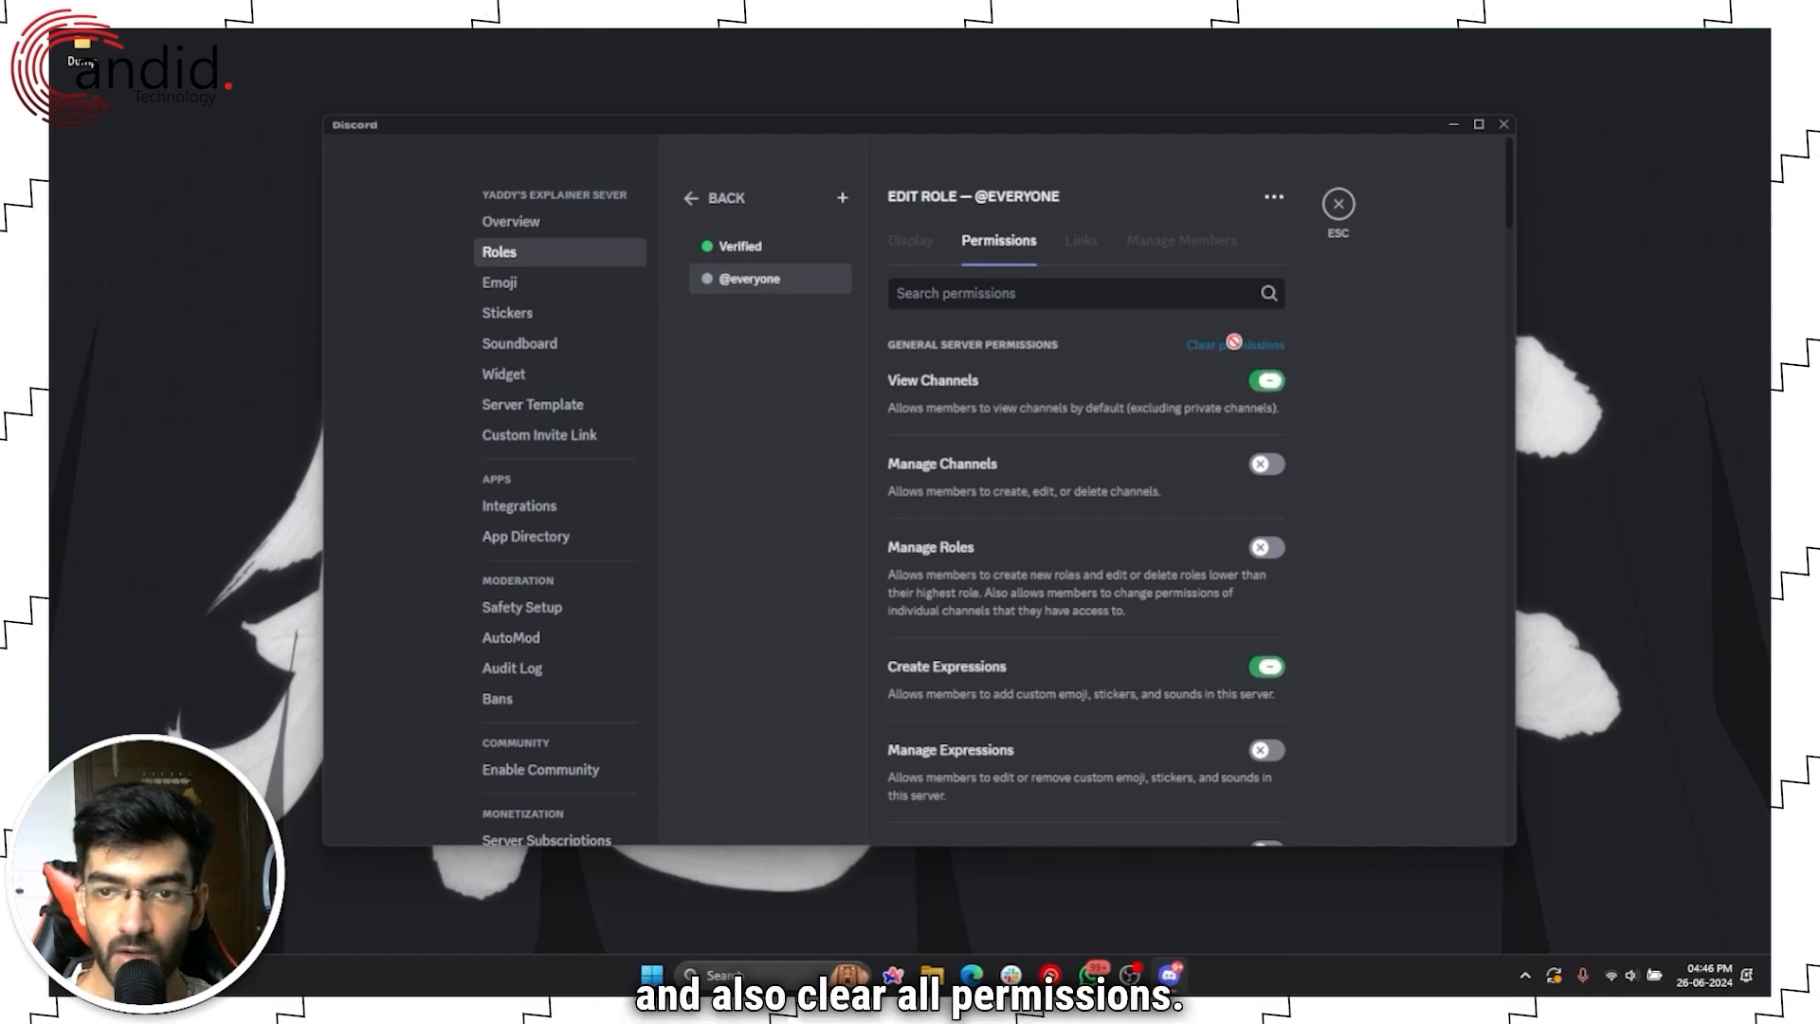
{"action": "left_click", "coordinate": [1233, 343]}
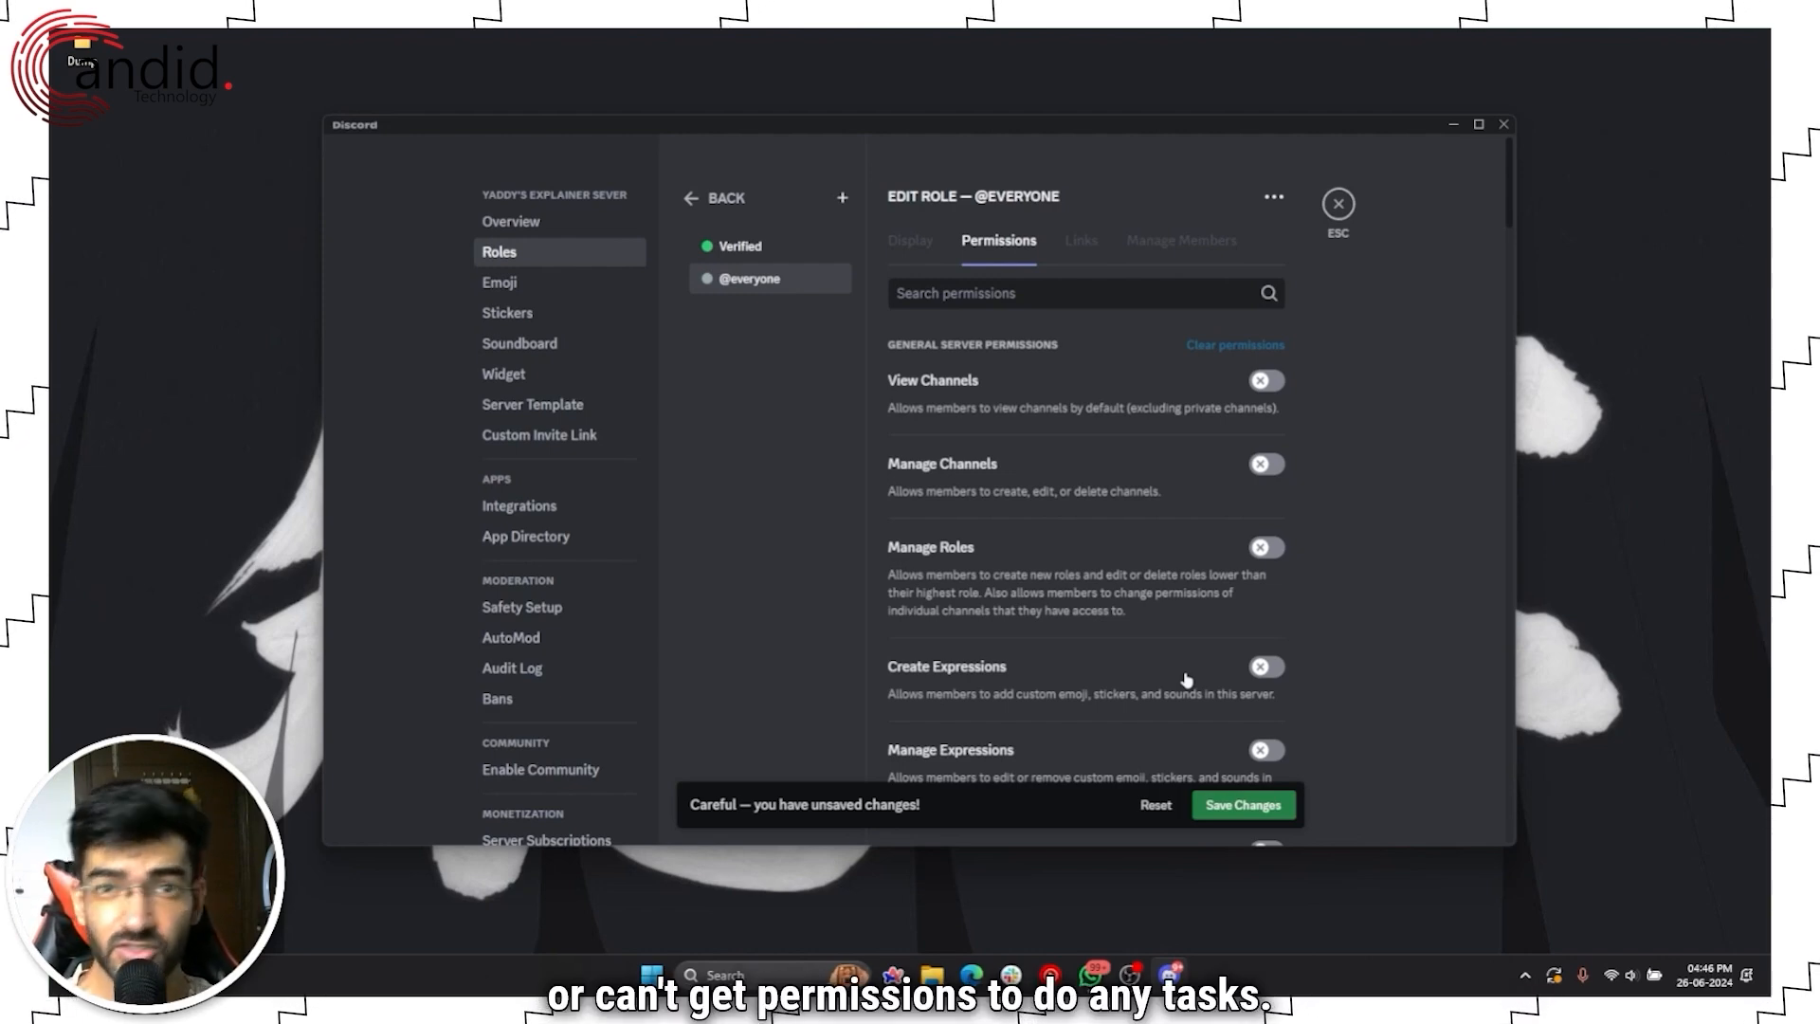
{"action": "left_click", "coordinate": [1227, 804]}
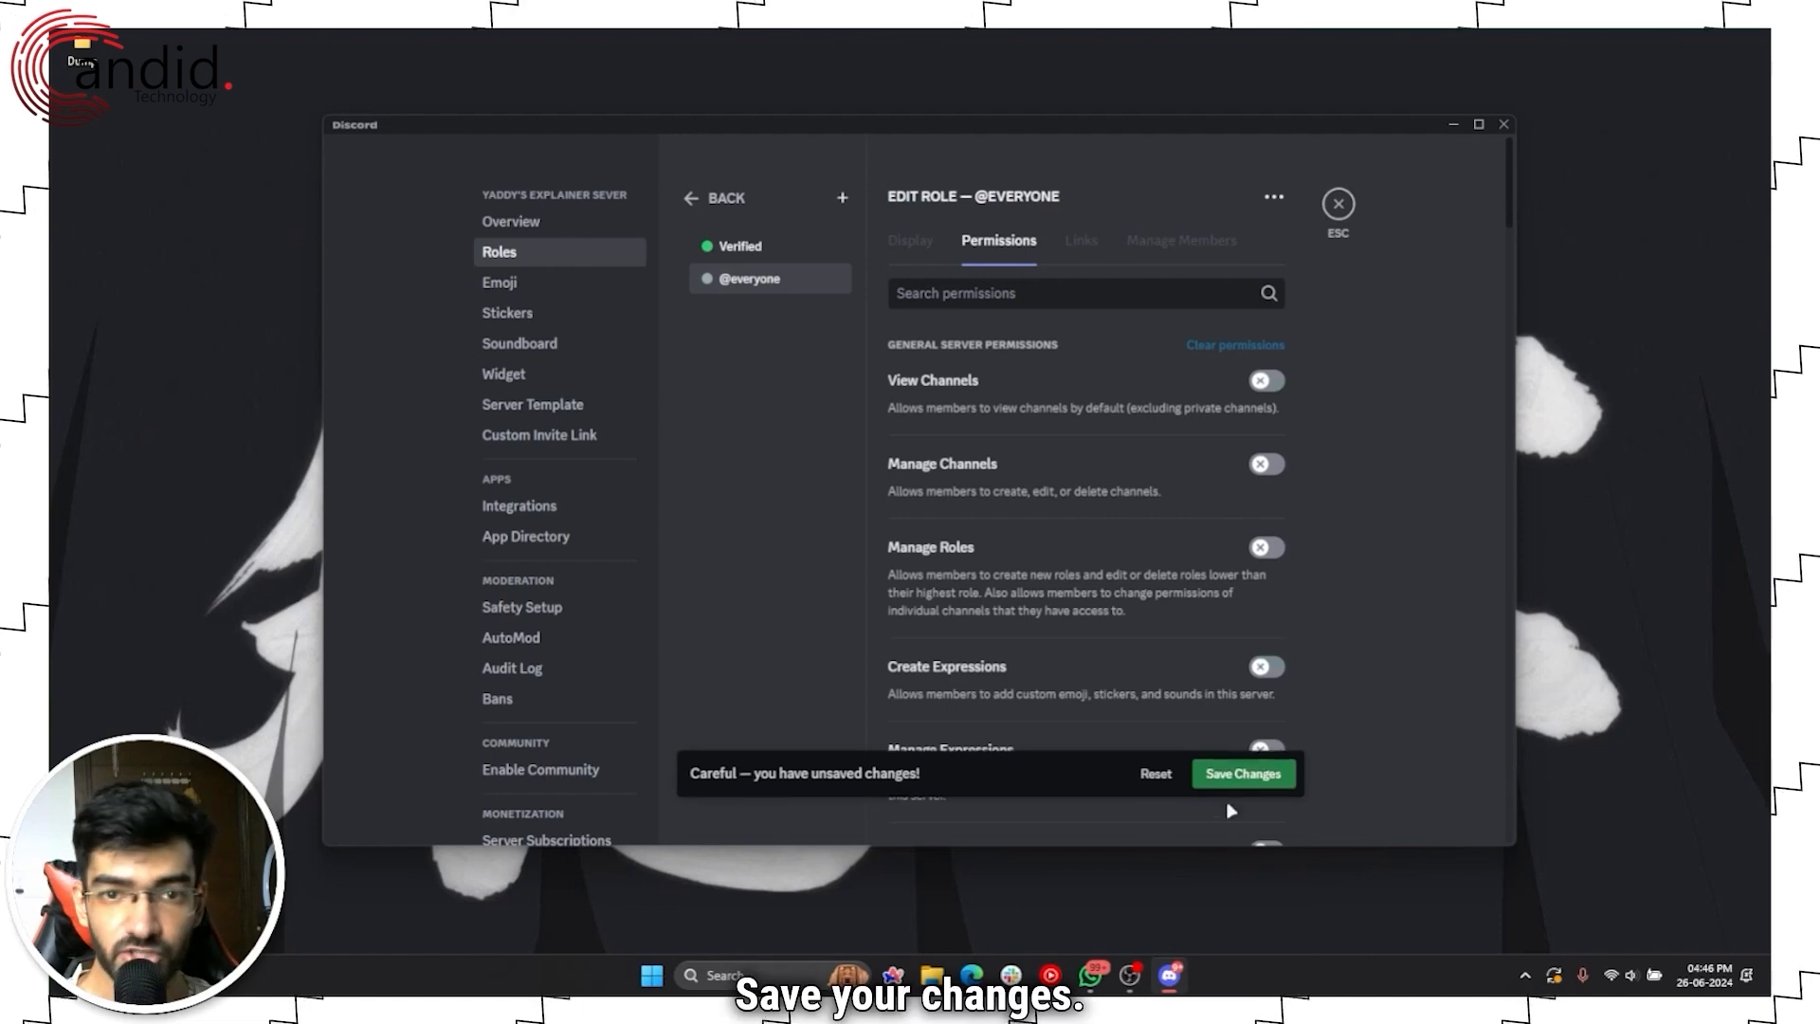
{"action": "left_click", "coordinate": [698, 197]}
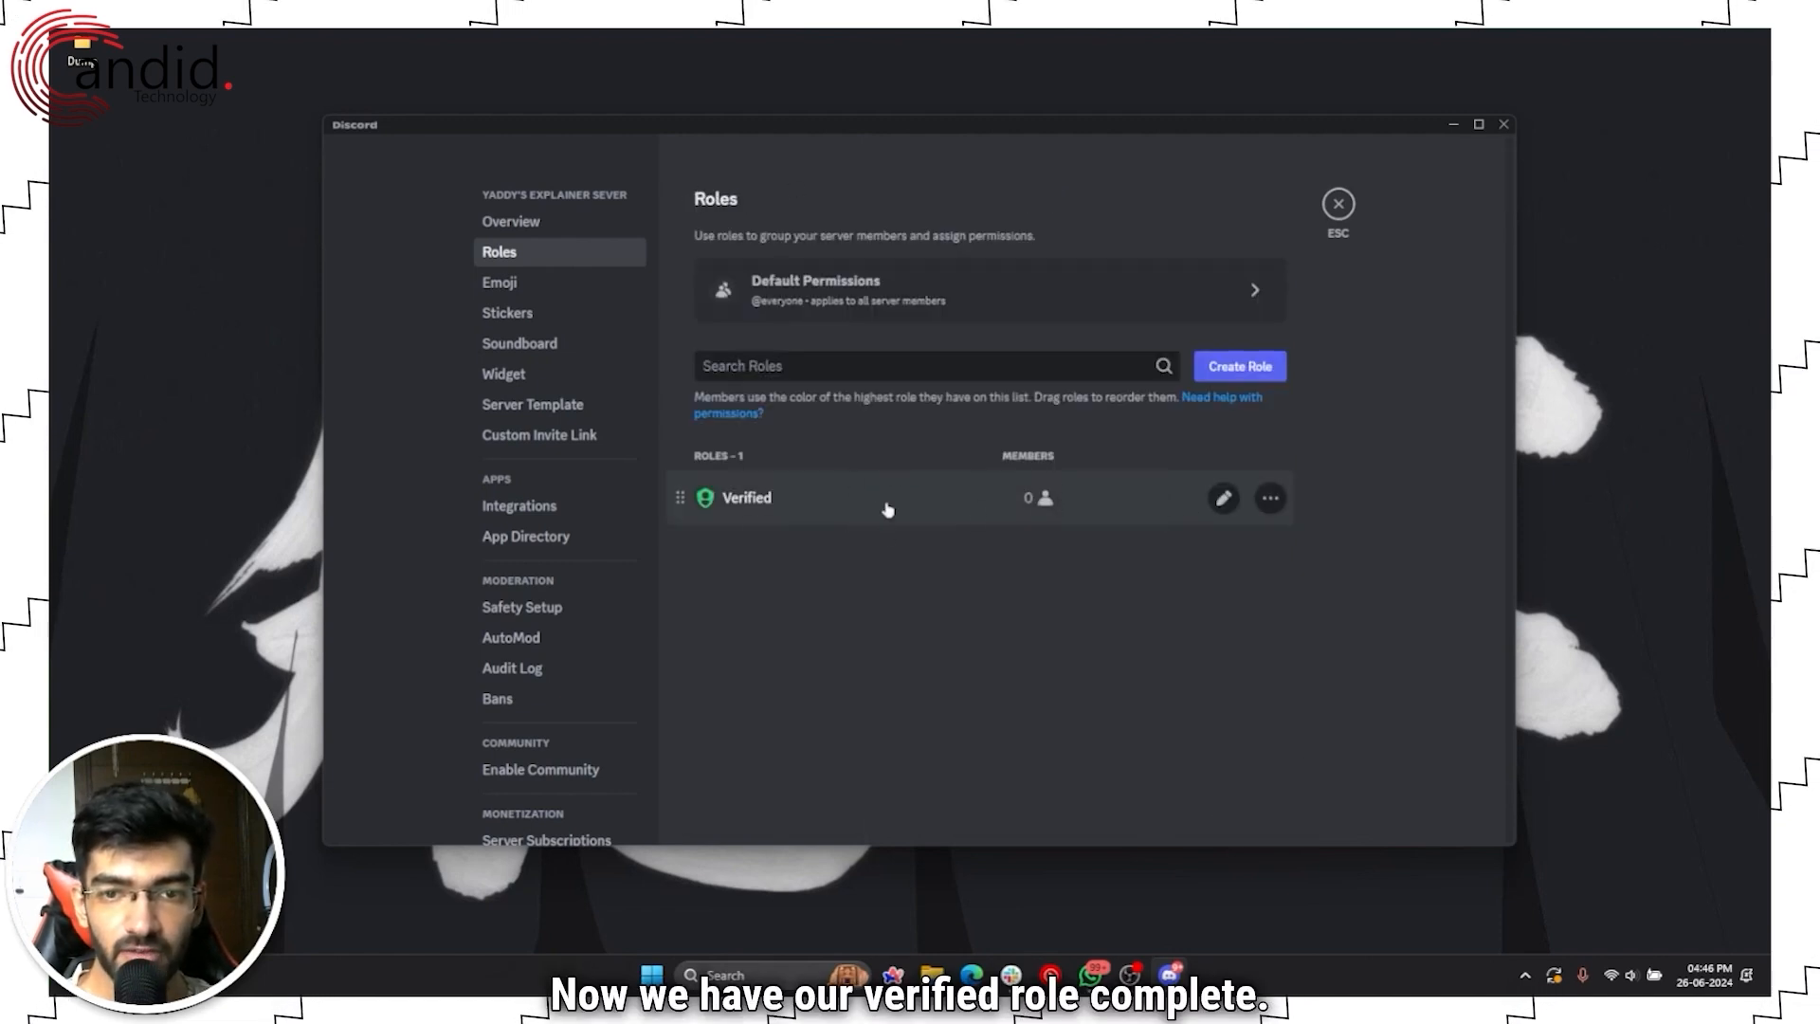
{"action": "left_click", "coordinate": [1338, 207]}
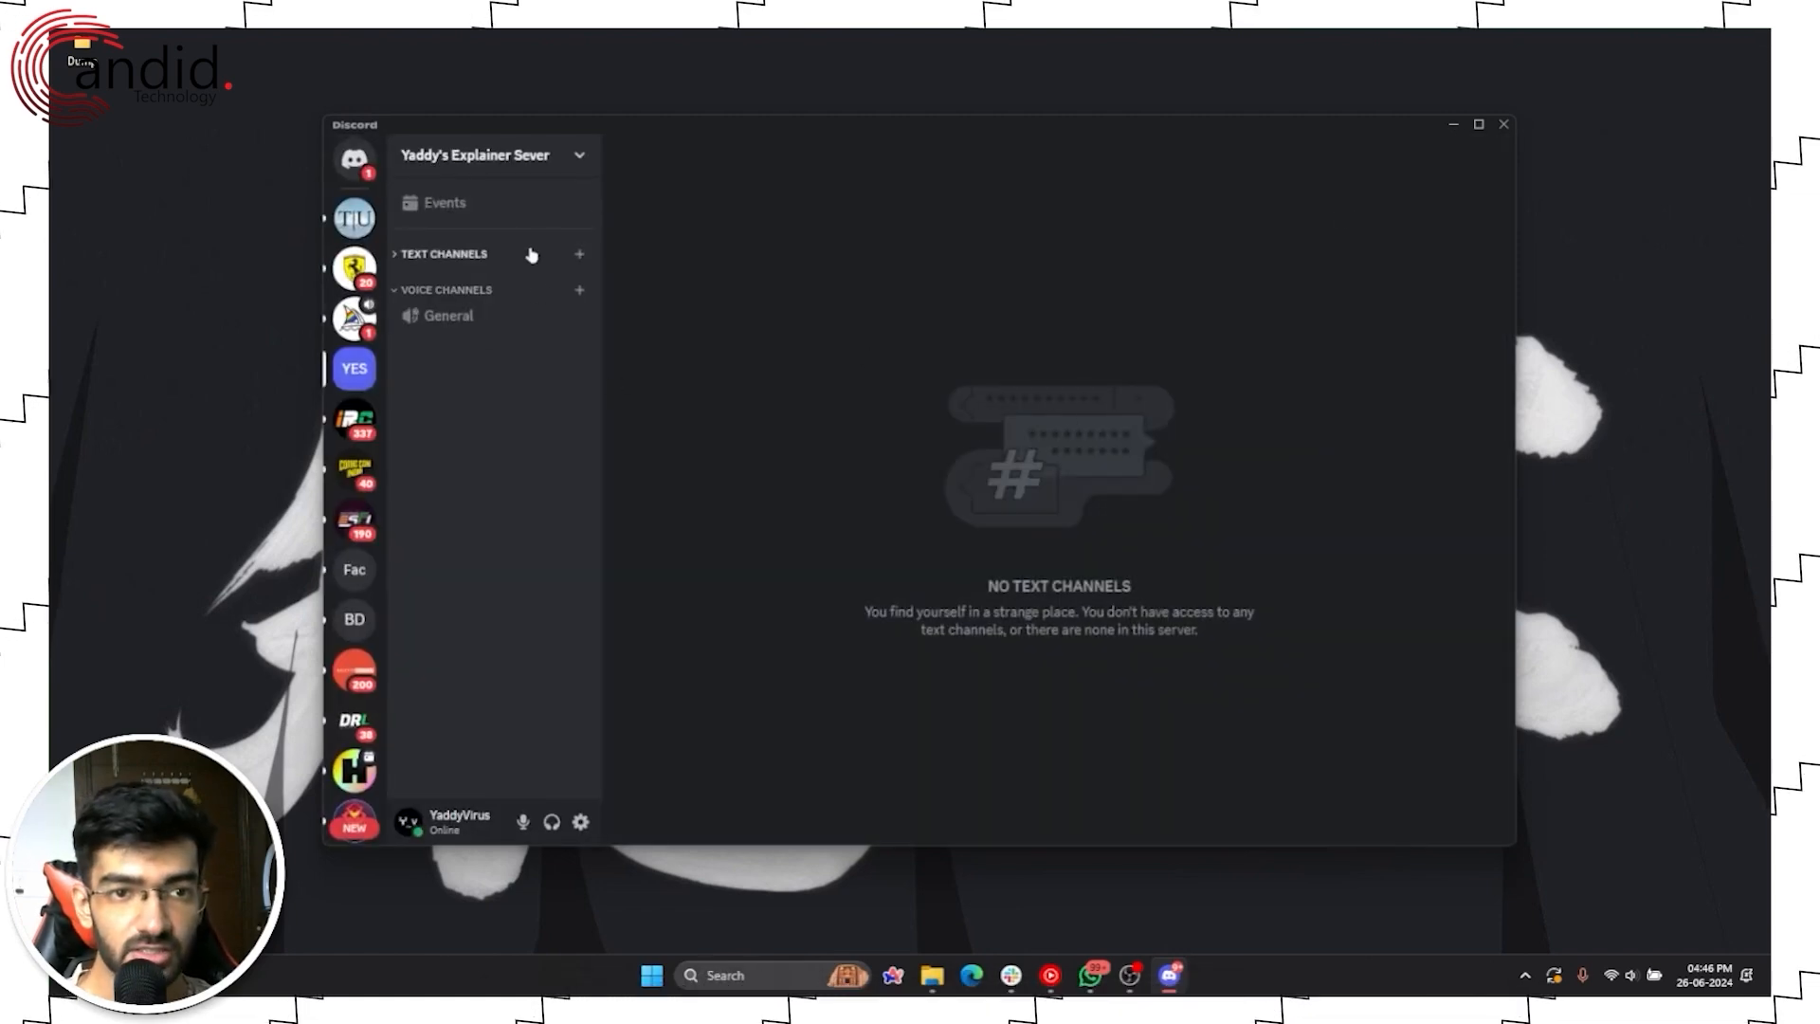
Step: Create a text channel named verified-channel
{"action": "left_click", "coordinate": [579, 254]}
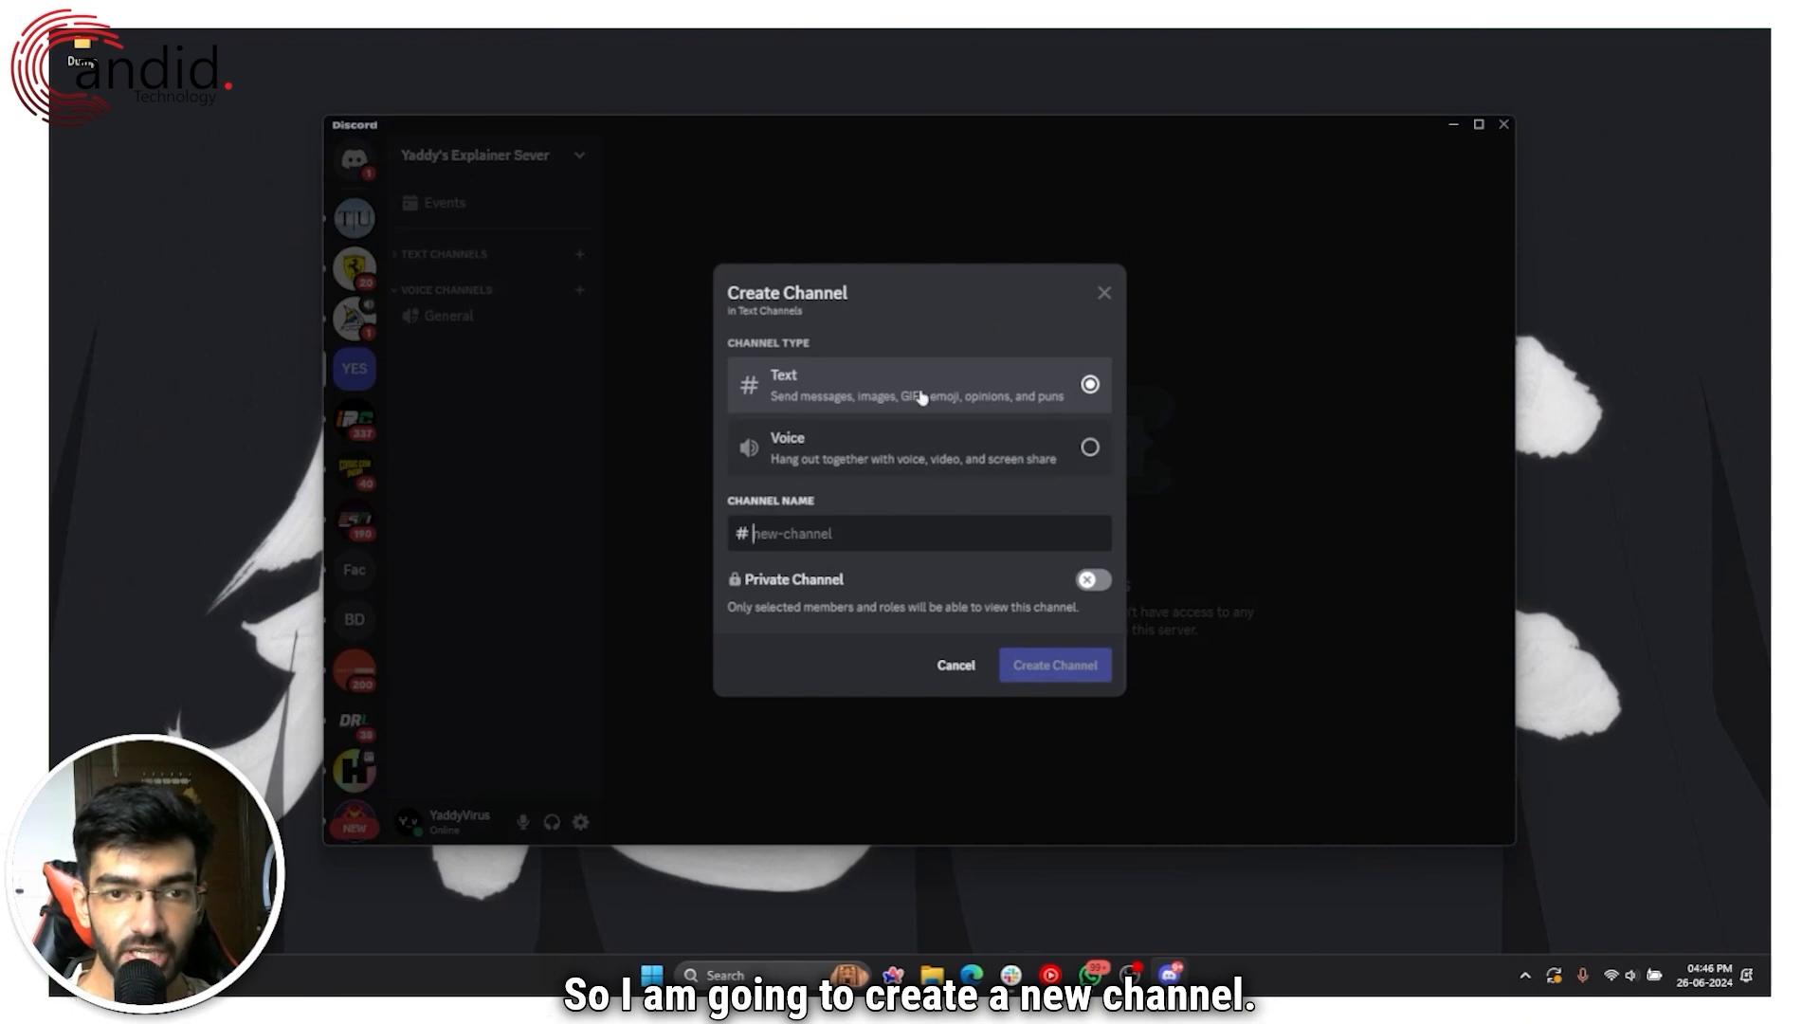
{"action": "type", "text": "ver"}
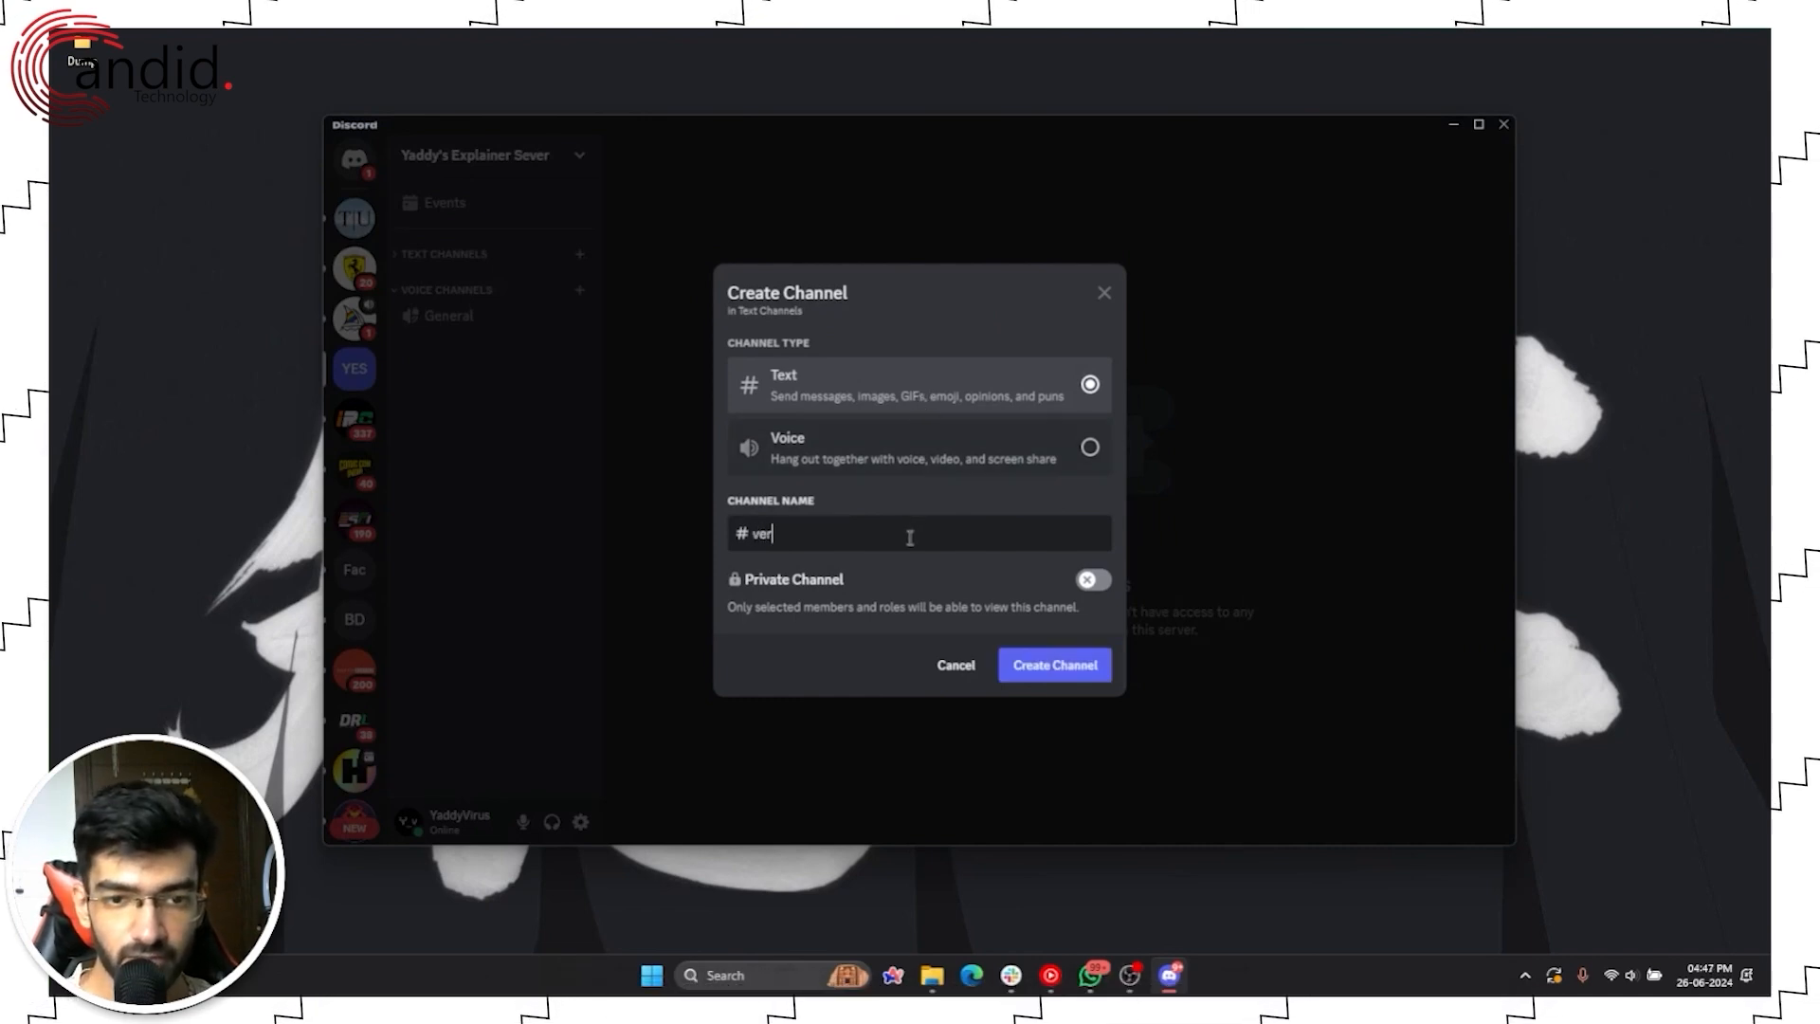
{"action": "type", "text": "ified-cha"}
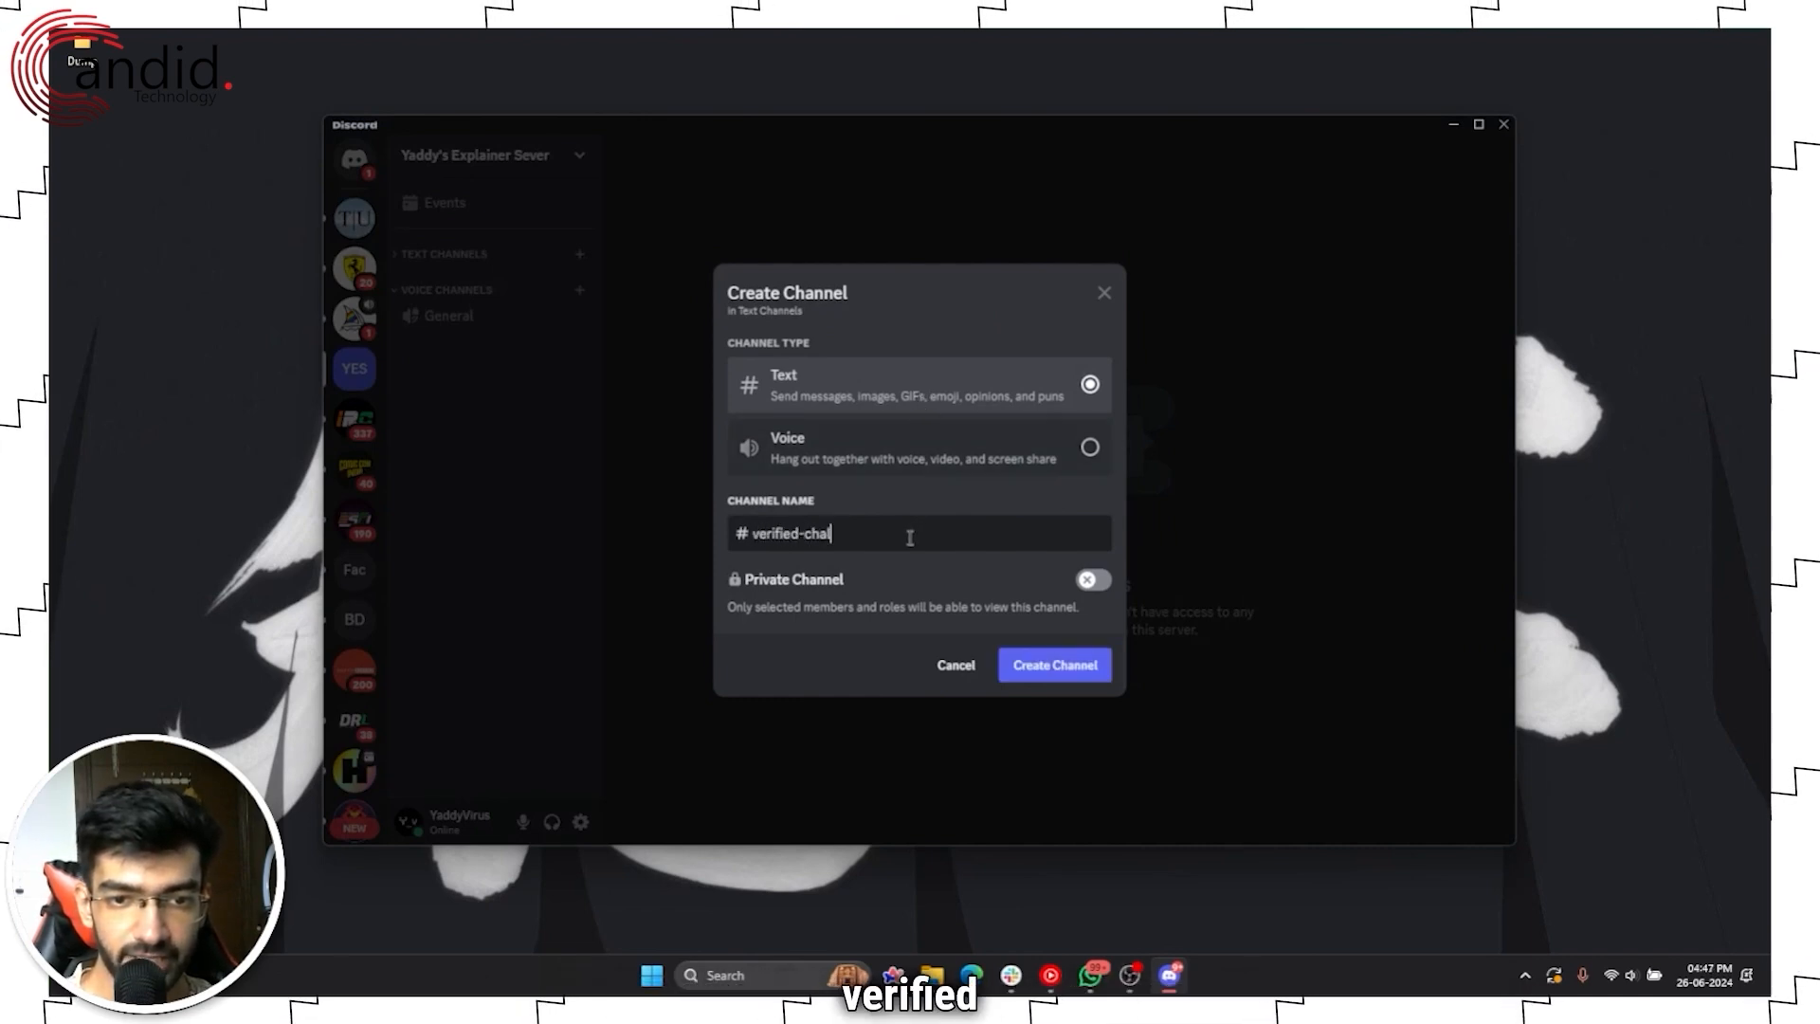
{"action": "type", "text": "t"}
{"action": "type", "text": "nel"}
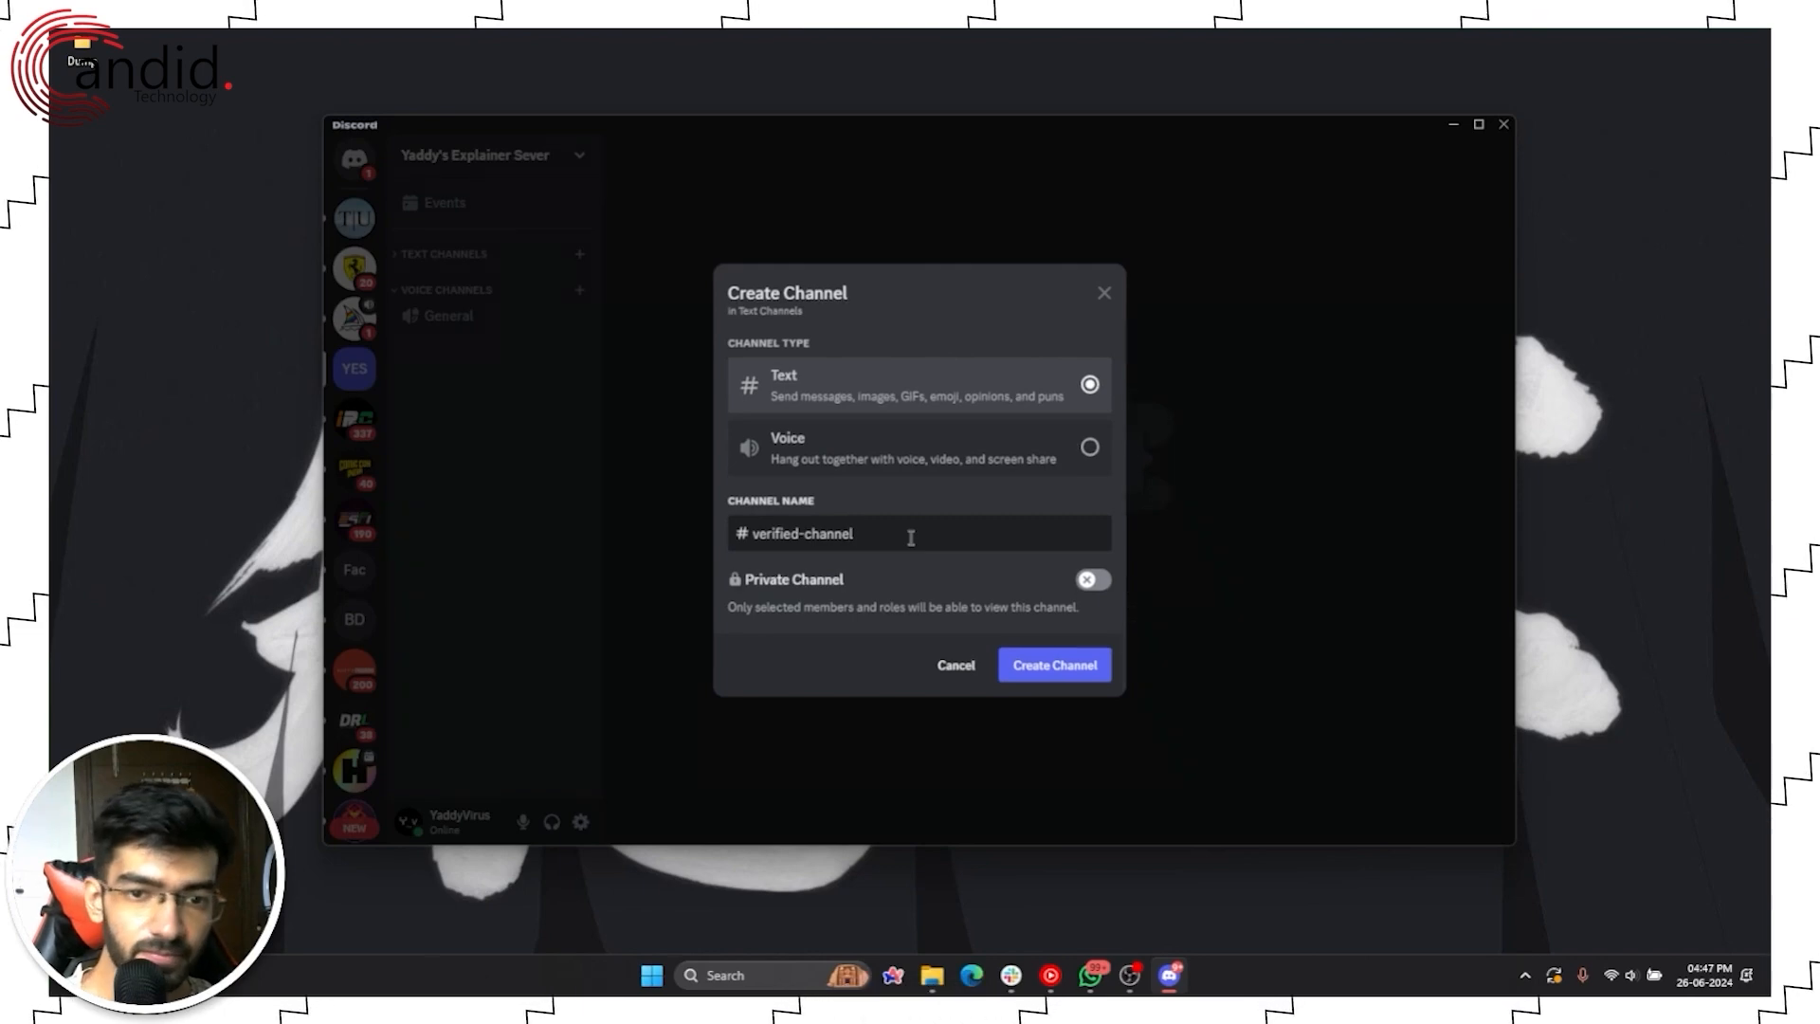
{"action": "key", "text": "Return"}
Step: Create a second text channel named rules
{"action": "left_click", "coordinate": [579, 253]}
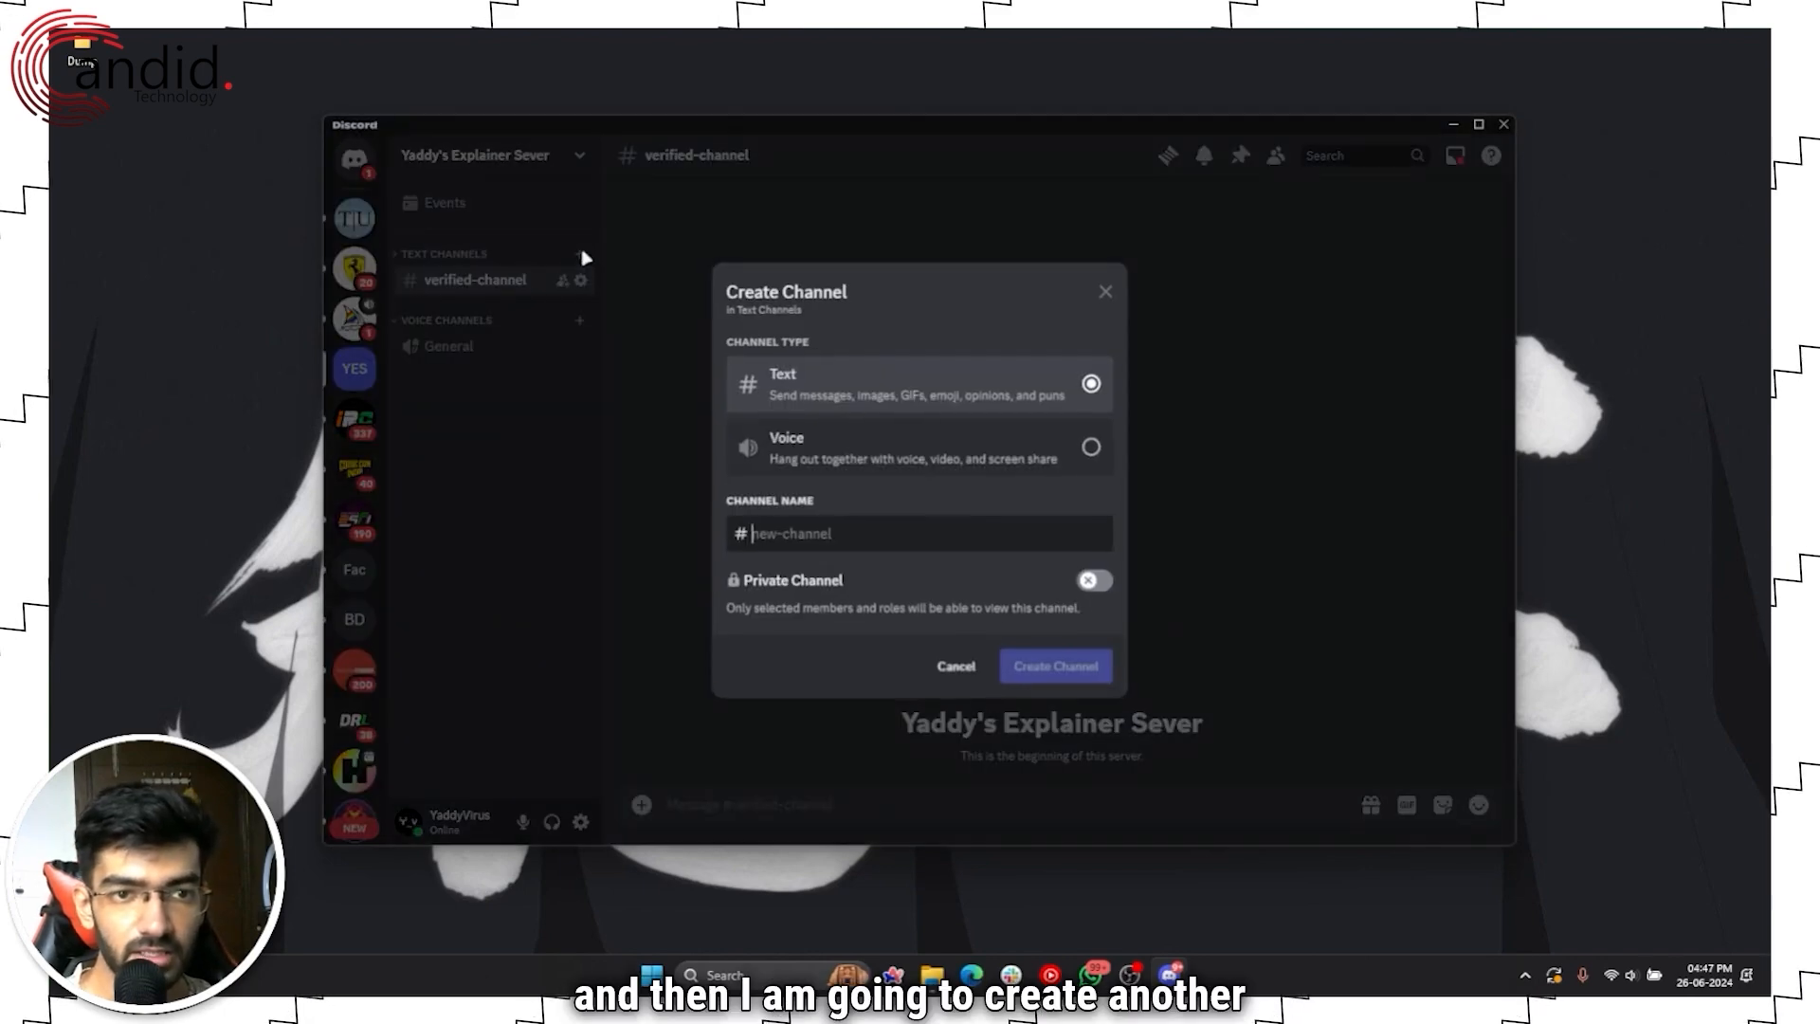
{"action": "type", "text": "i"}
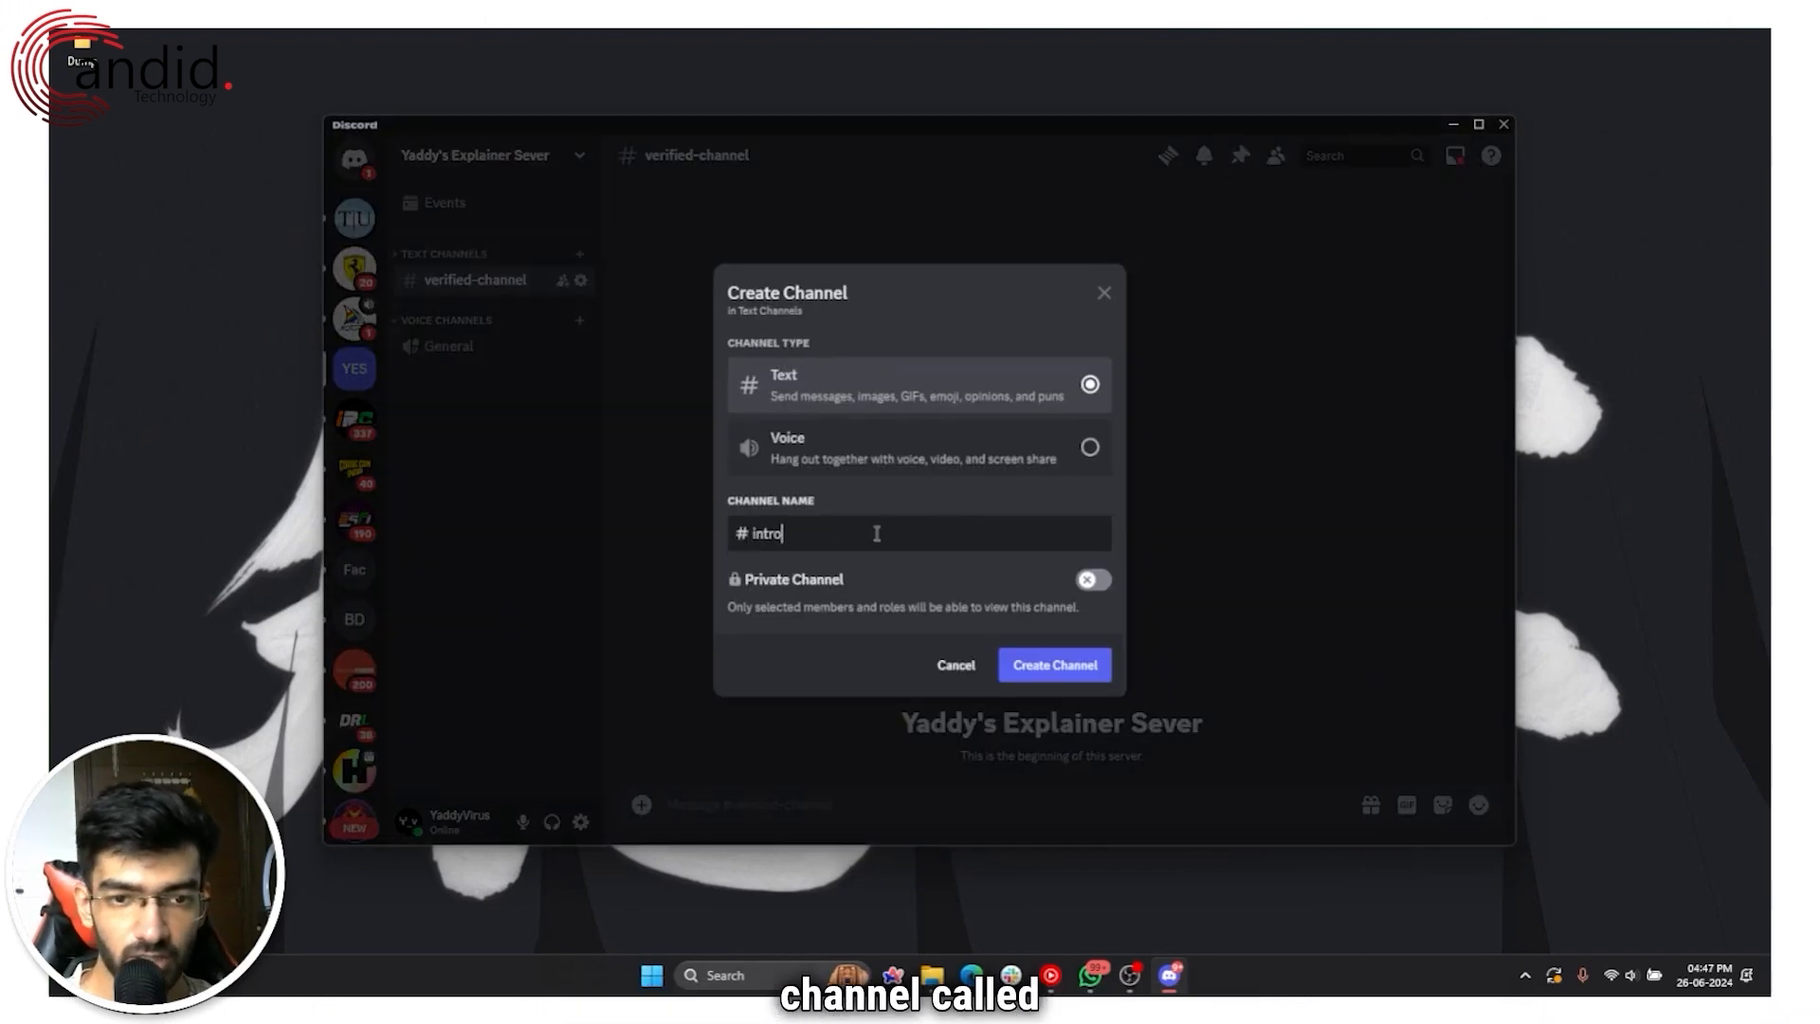
{"action": "type", "text": "ntro"}
{"action": "key", "text": "ctrl+a"}
{"action": "key", "text": "BackSpace"}
{"action": "type", "text": "rule"}
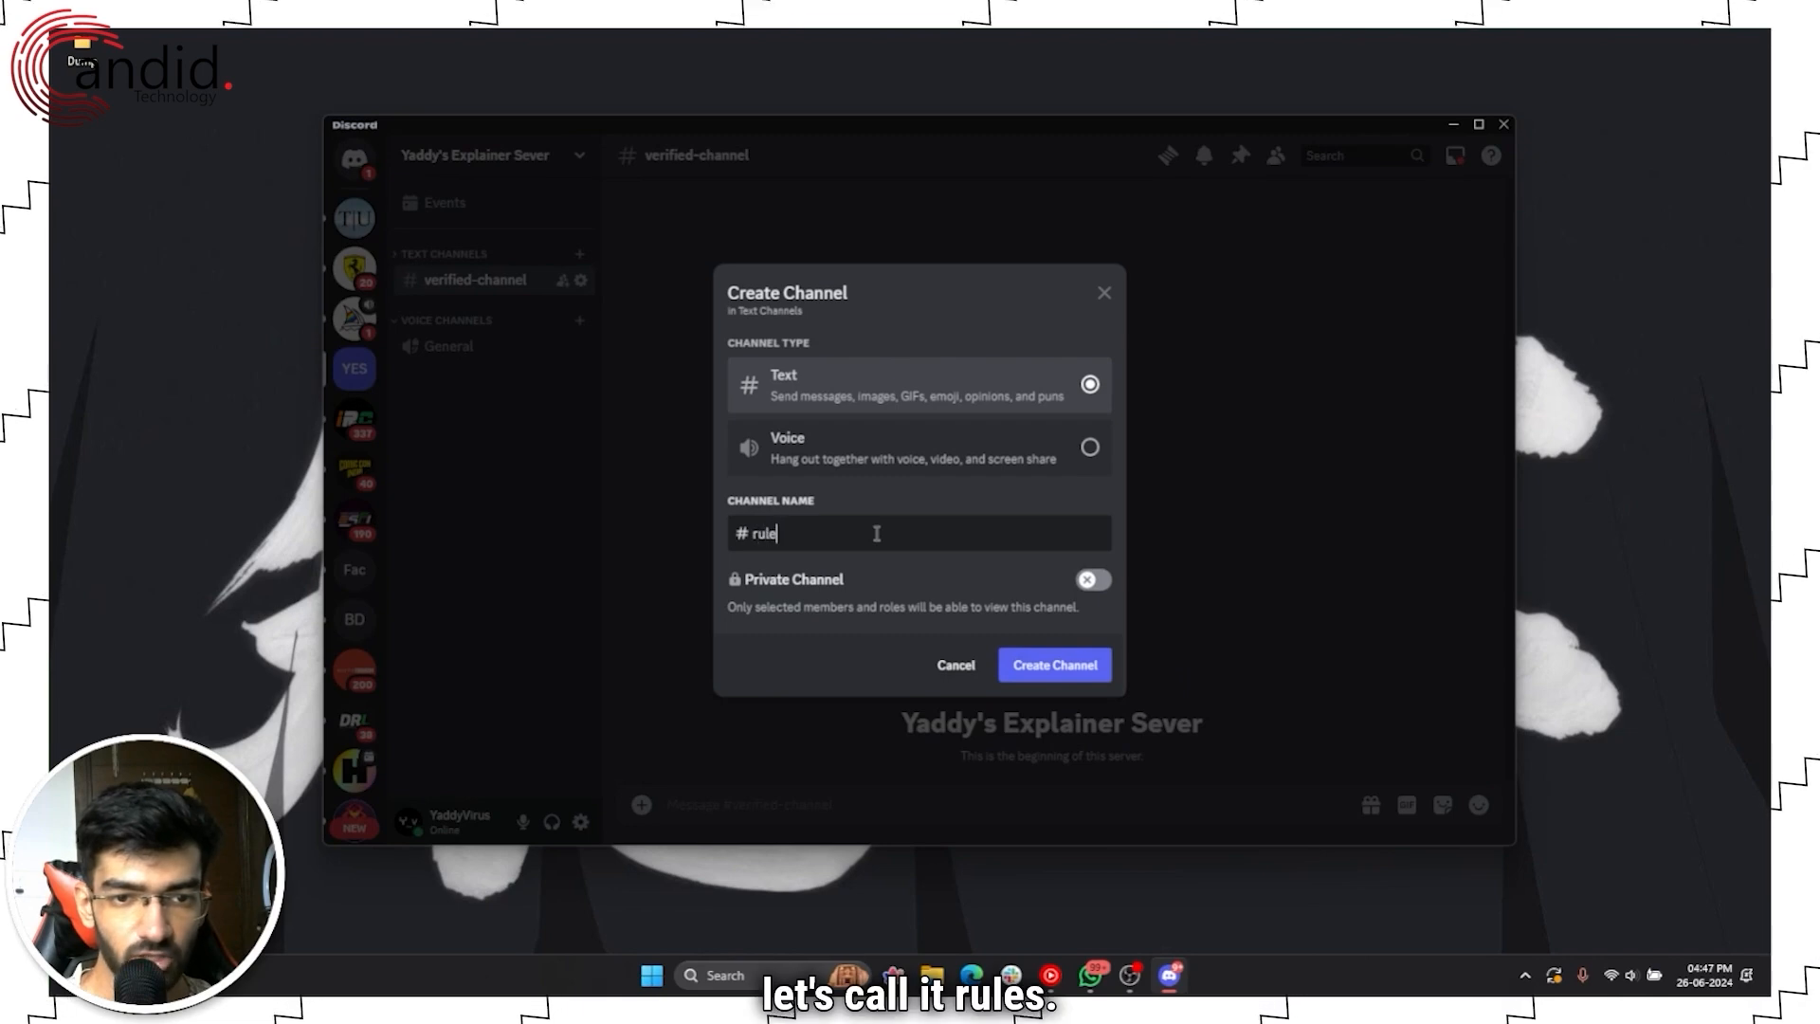
{"action": "left_click", "coordinate": [1060, 668]}
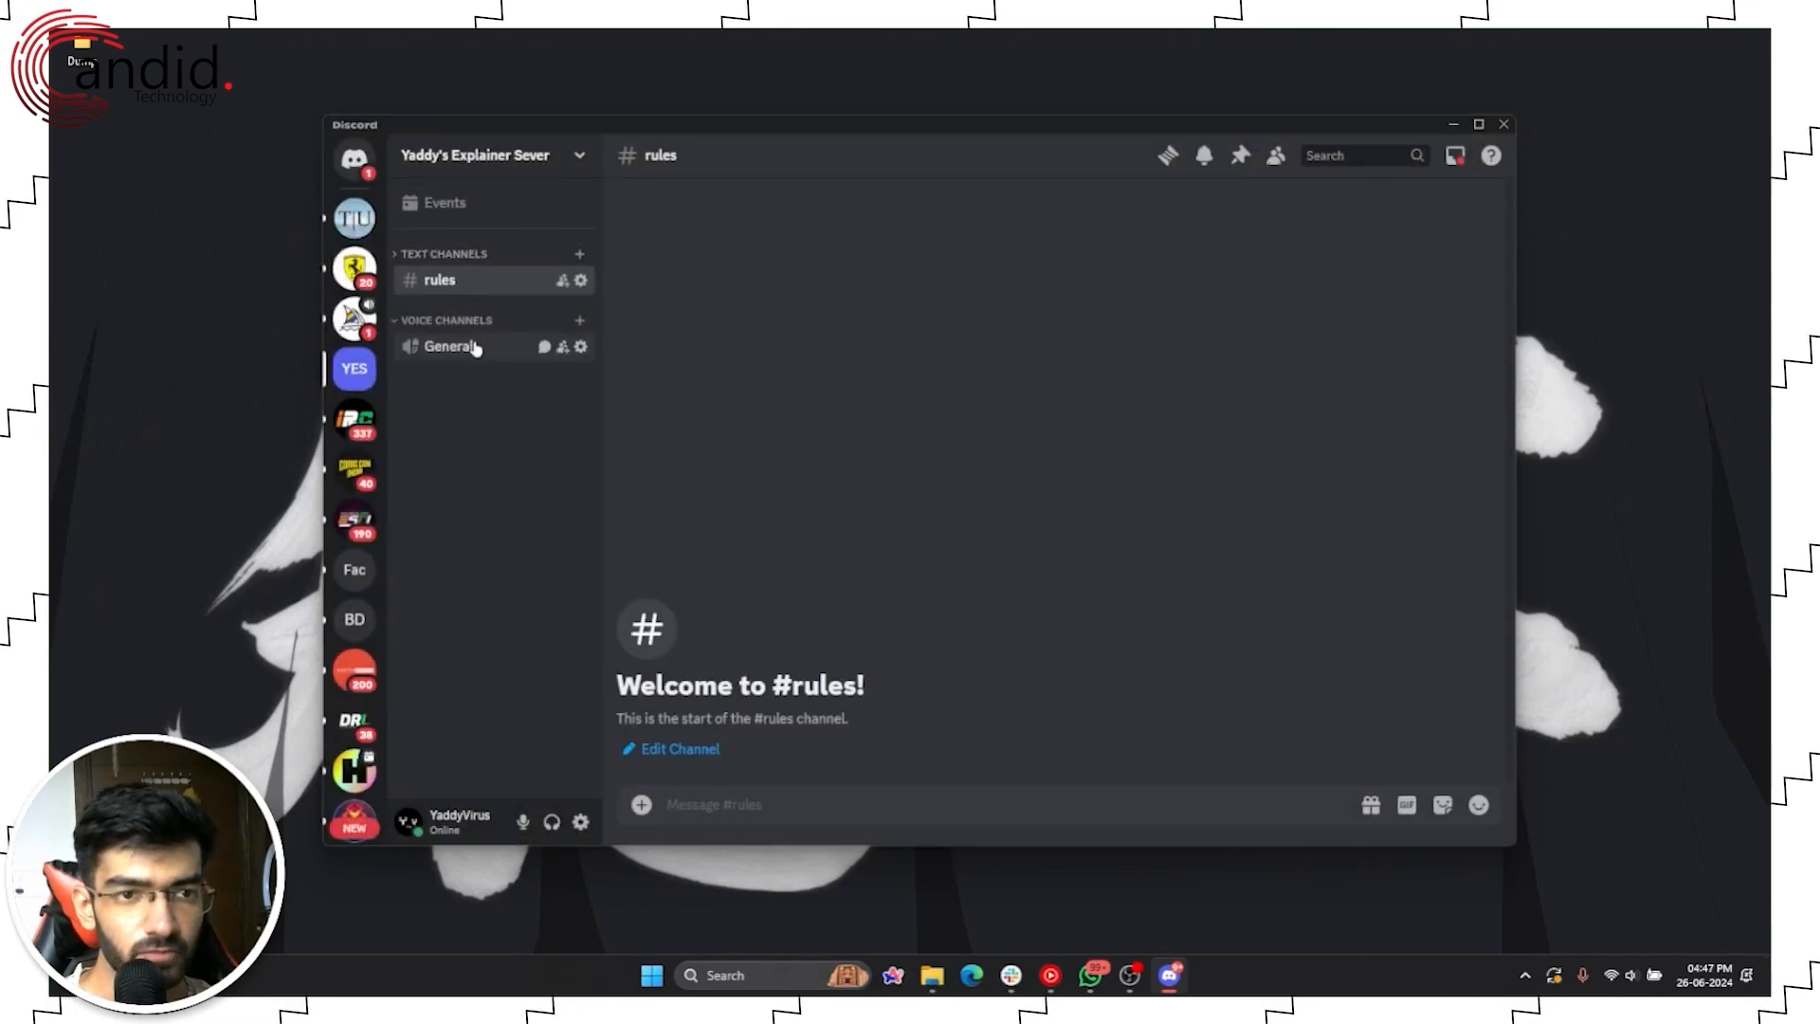
Step: In #rules, begin a message with the line 'Here are the rules:'
{"action": "left_click", "coordinate": [482, 287]}
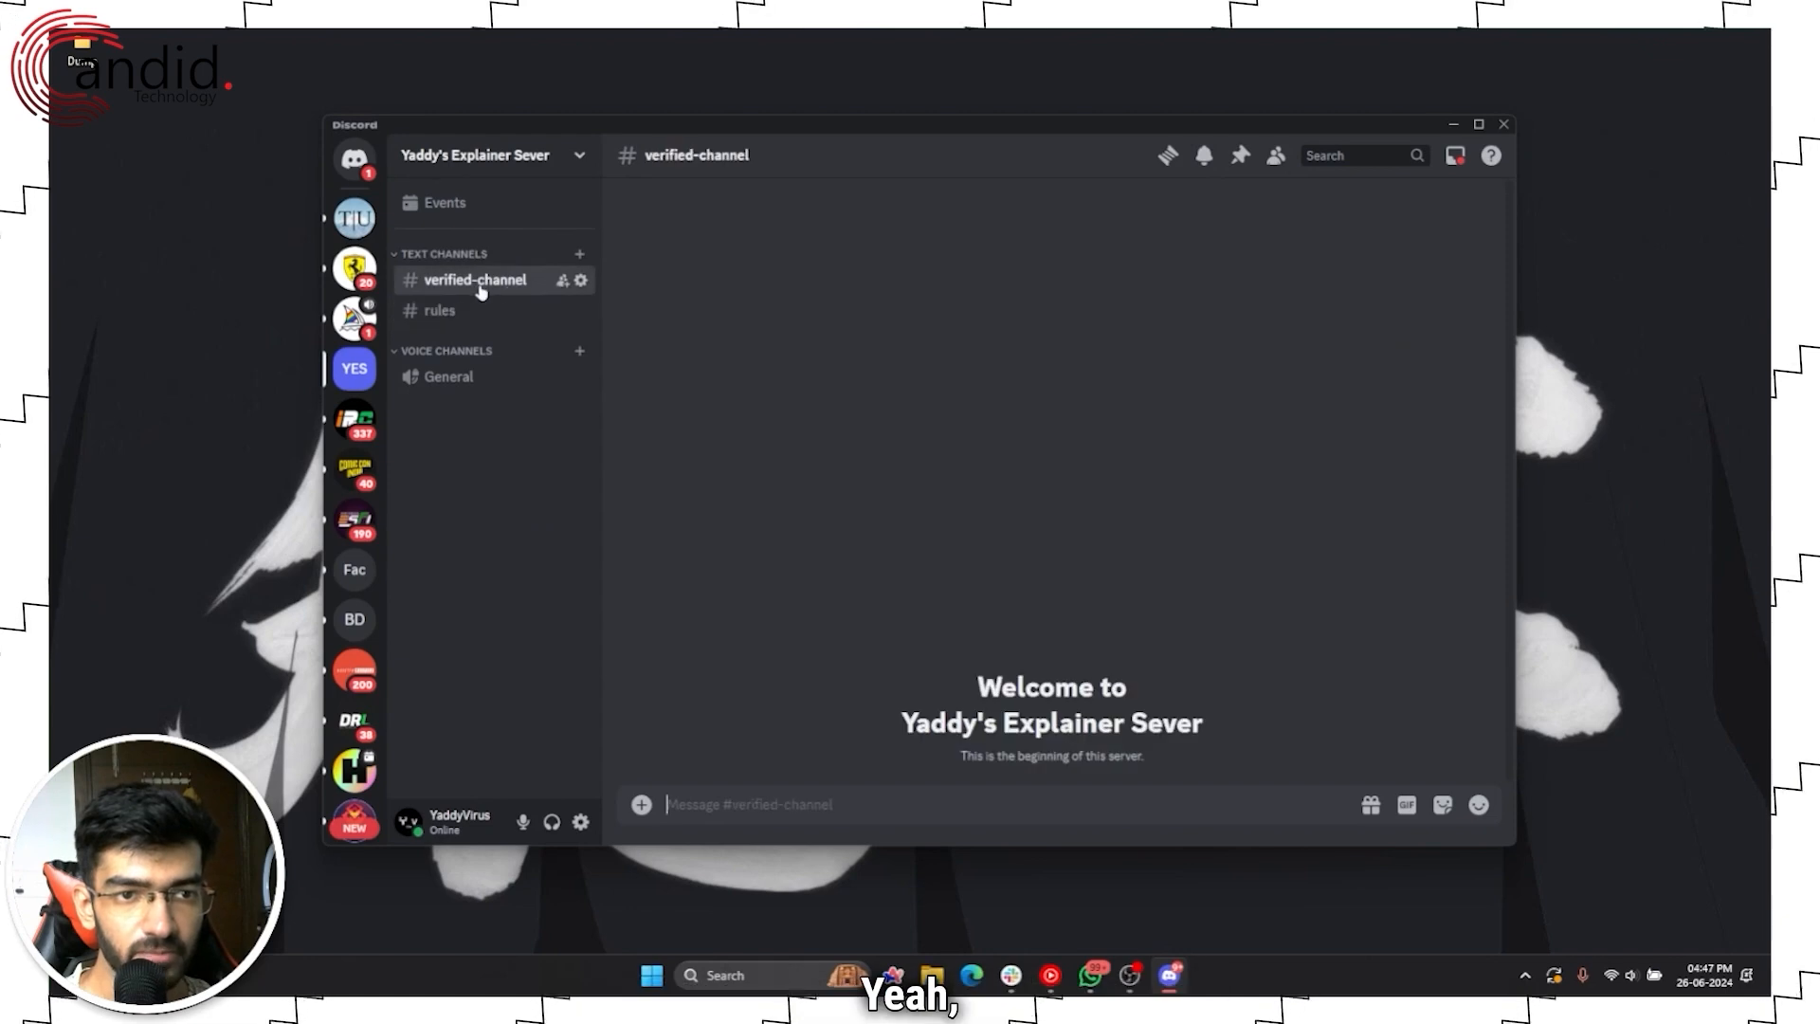
{"action": "left_click", "coordinate": [500, 313]}
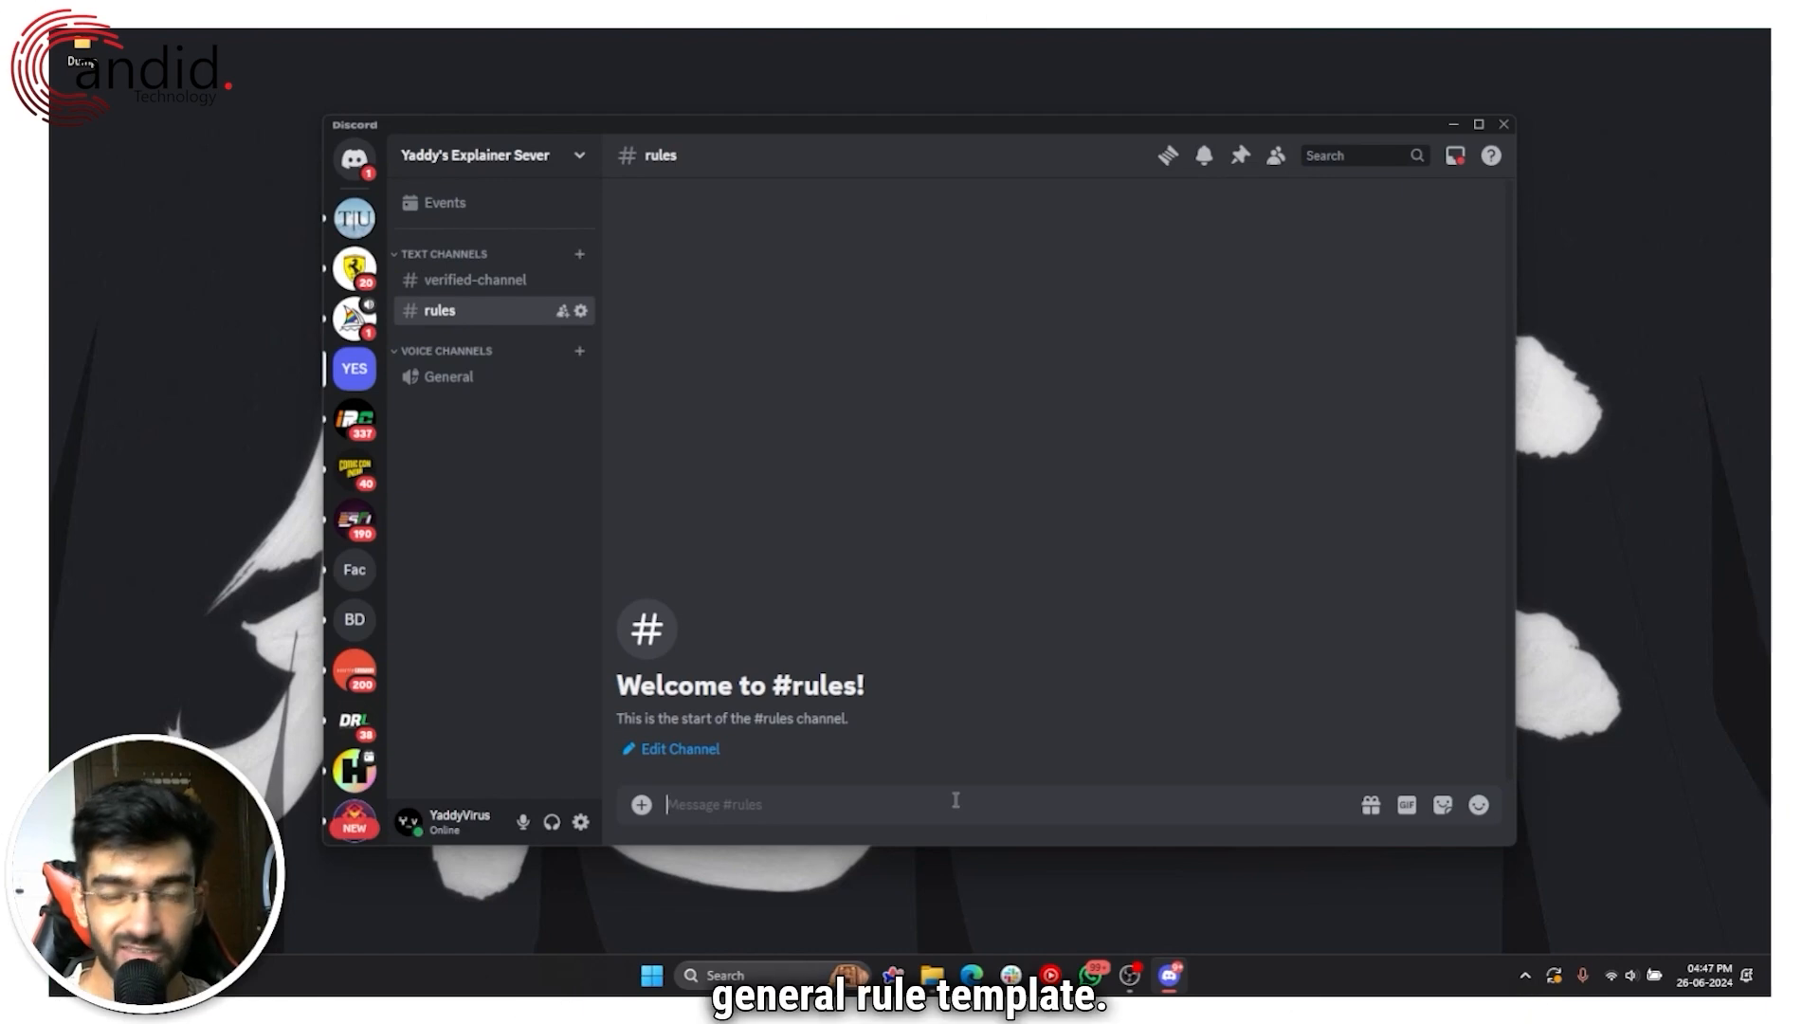
{"action": "type", "text": "Here"}
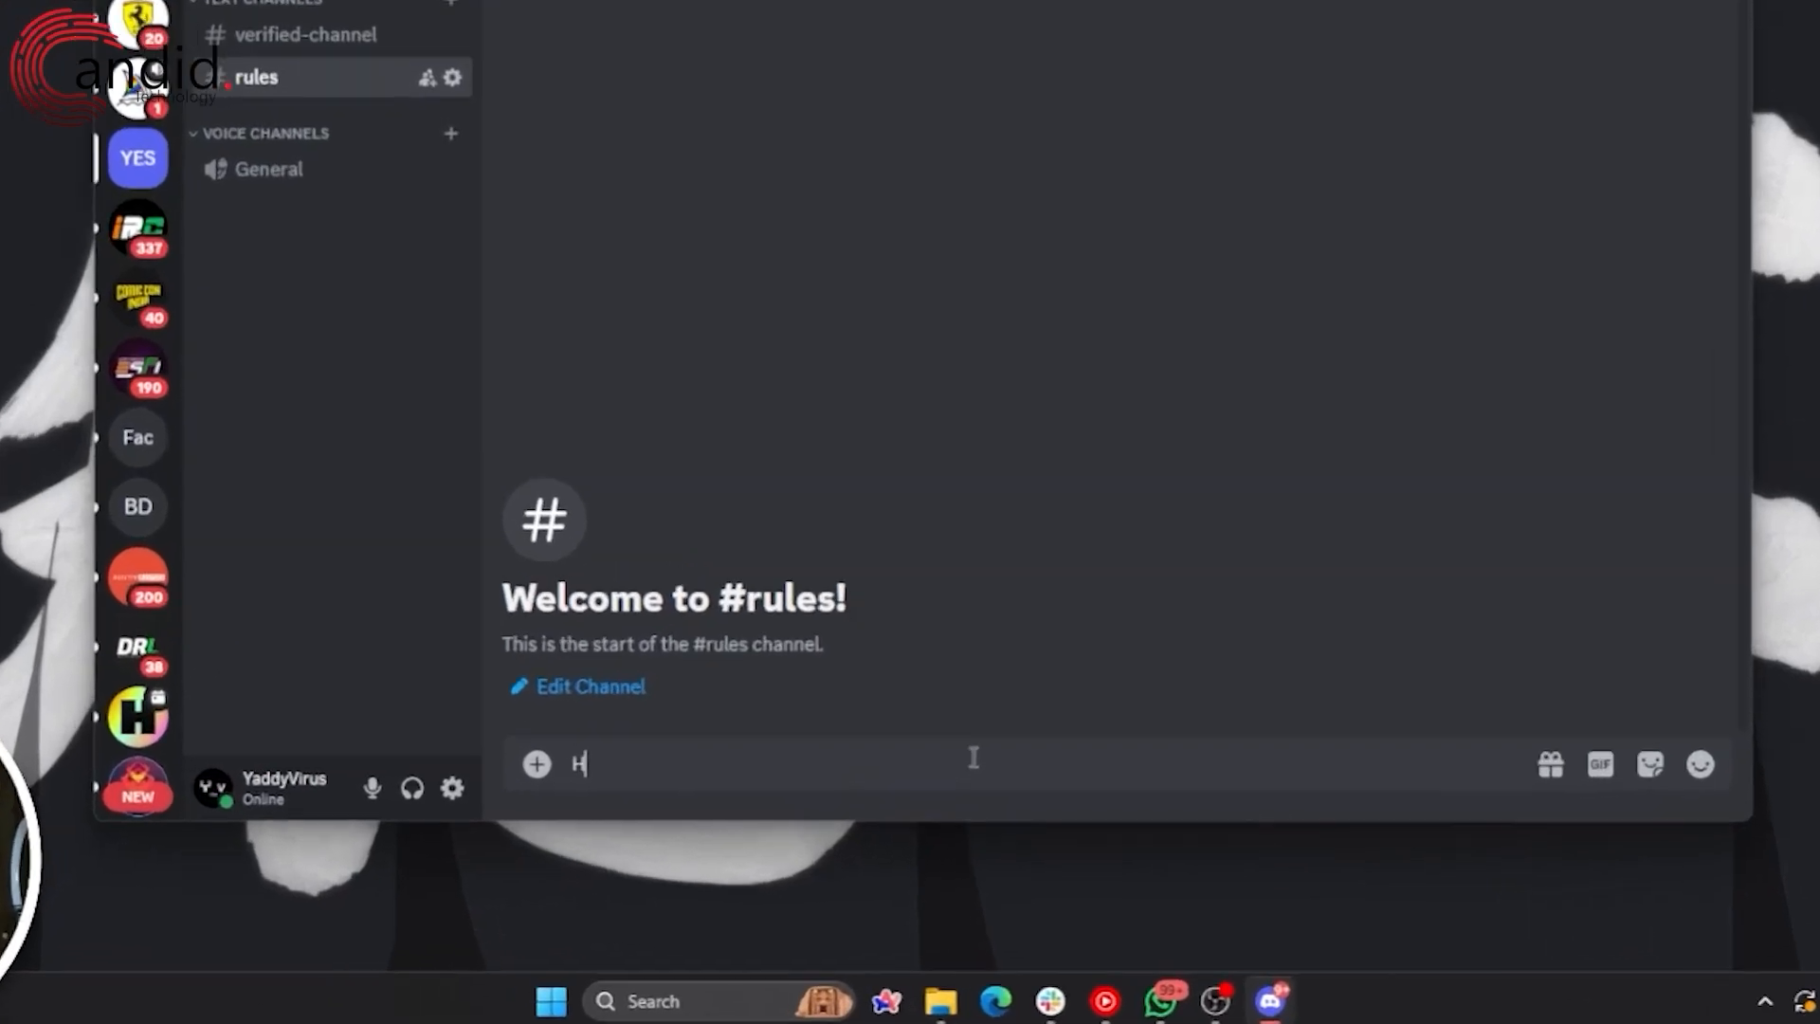
{"action": "type", "text": "'s"}
{"action": "key", "text": "BackSpace"}
{"action": "key", "text": "BackSpace"}
{"action": "type", "text": "are the"}
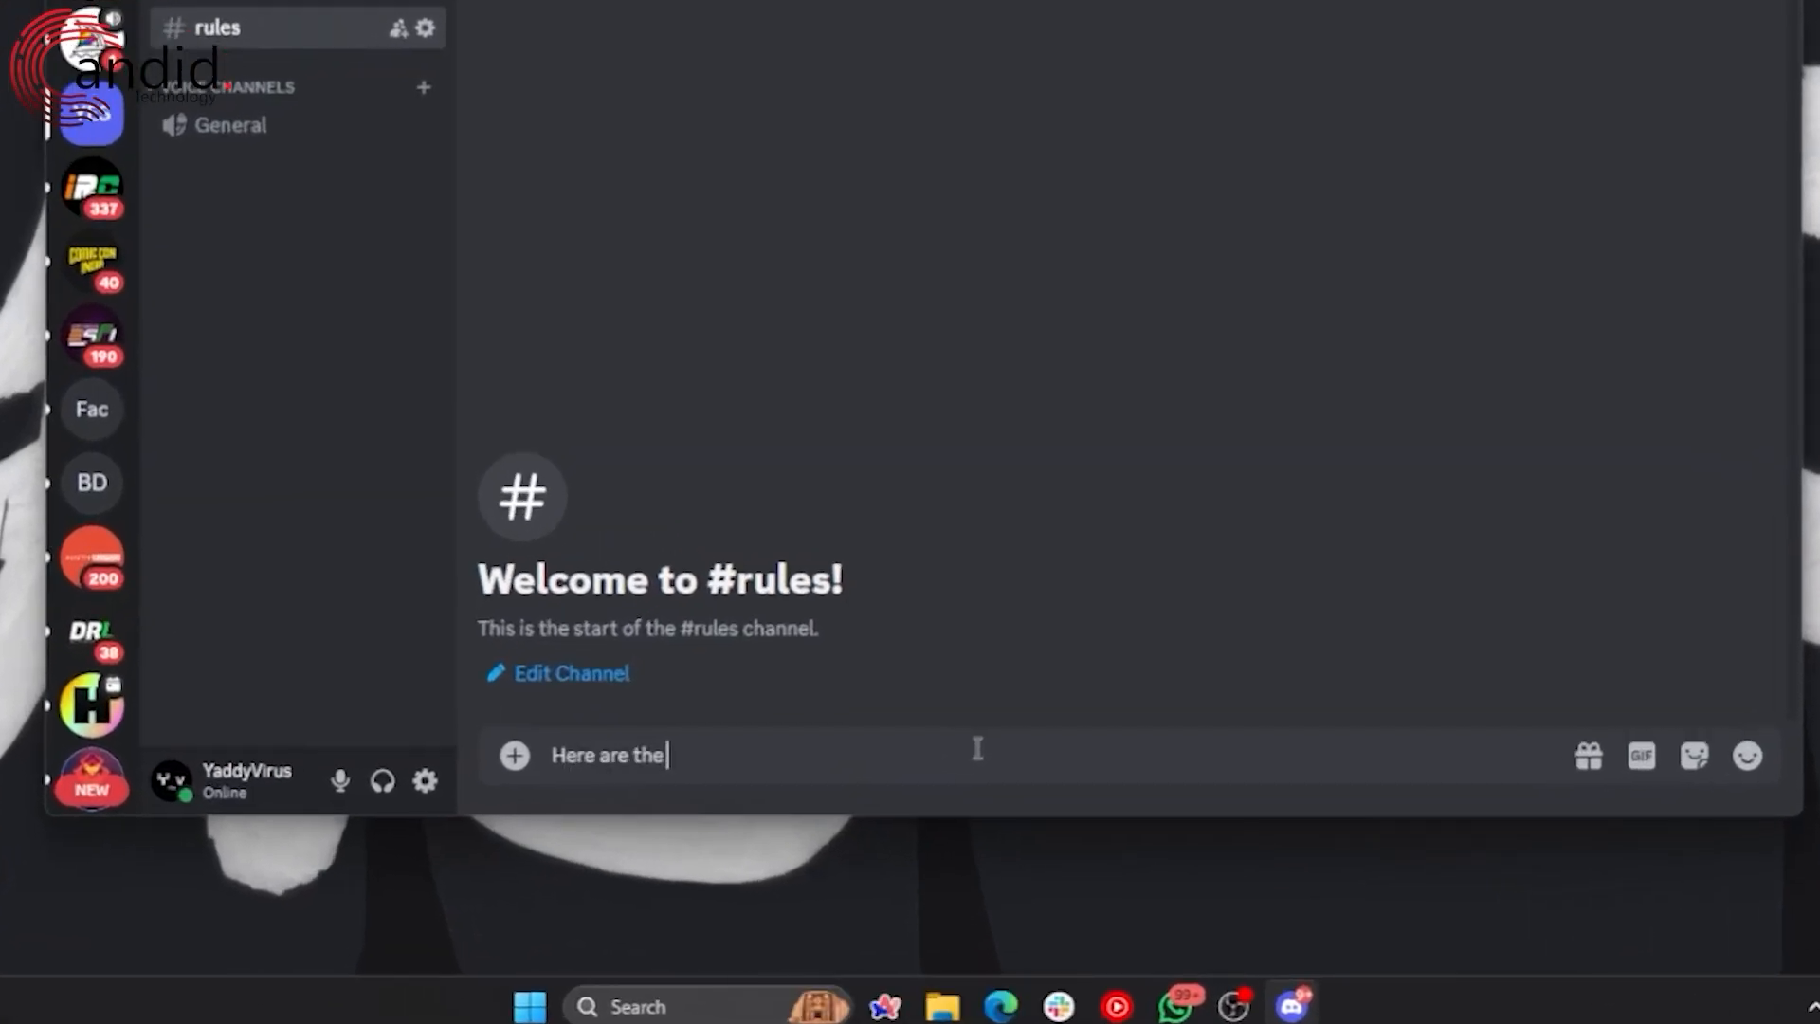
{"action": "type", "text": " rules:"}
{"action": "key", "text": "shift+Return"}
Step: List 1. Be Civil, 2. No Spam, 3. No spamming, then send the message
{"action": "type", "text": "1."}
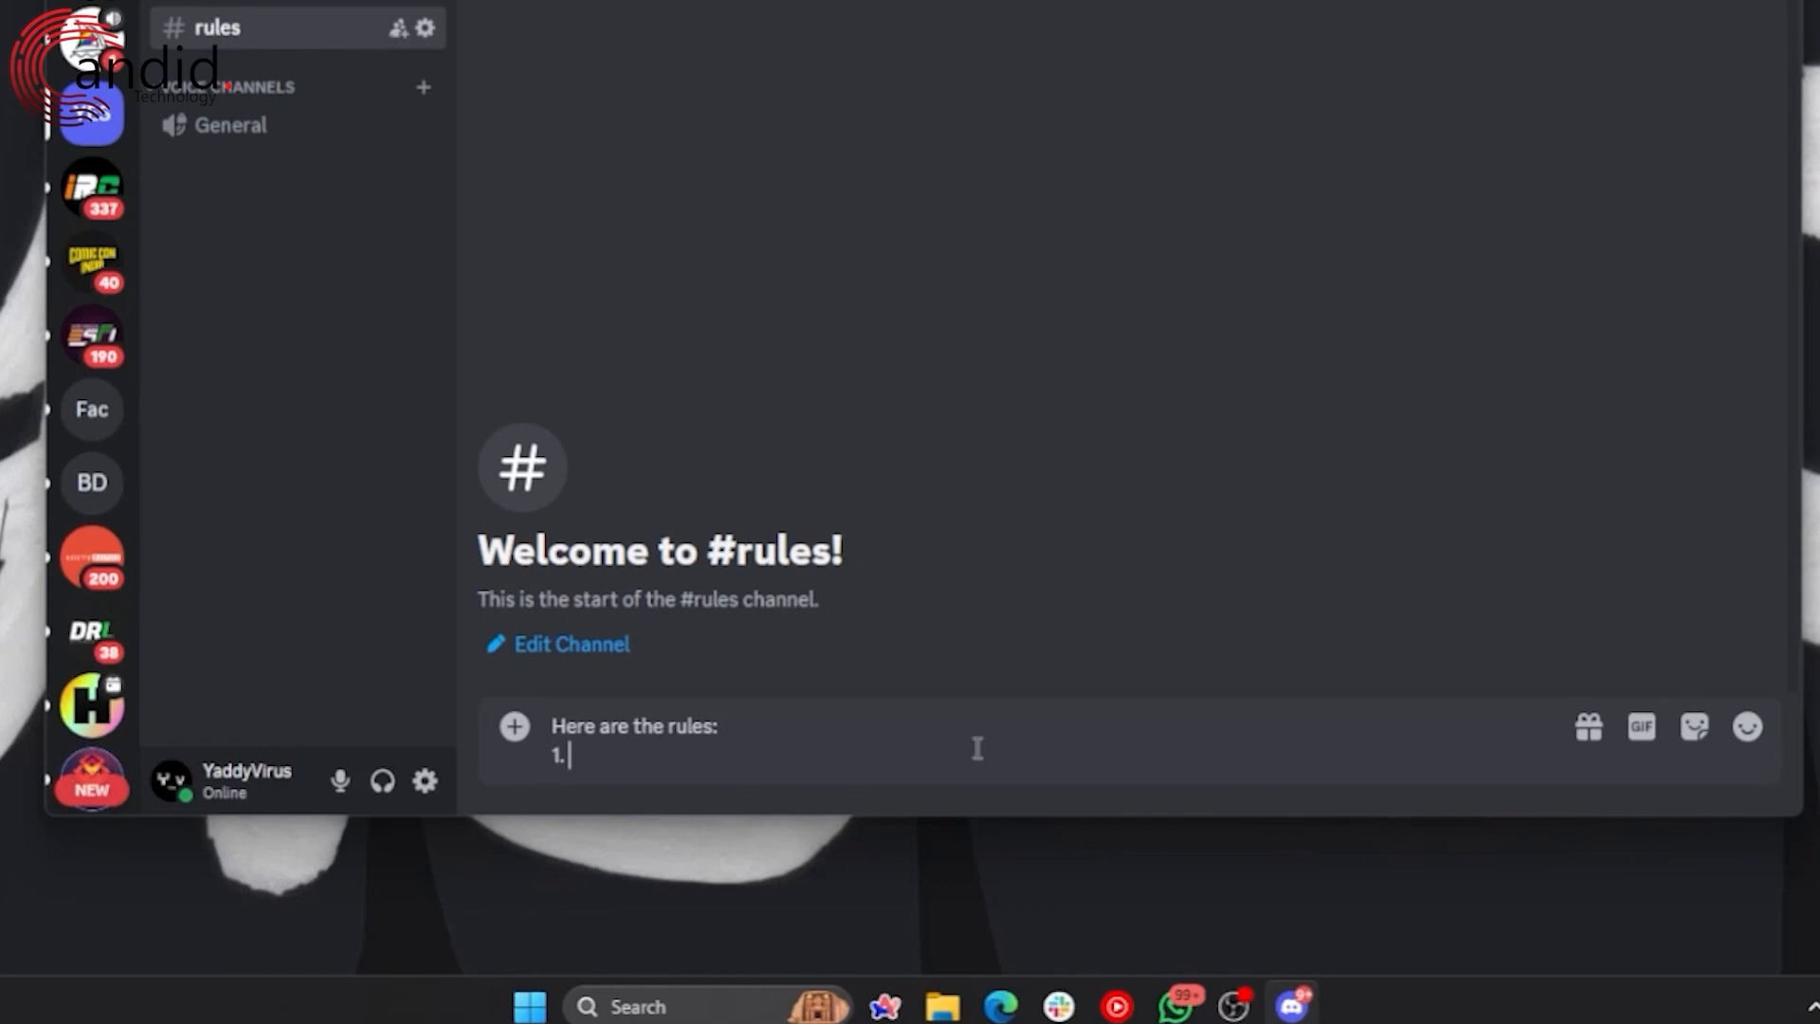
{"action": "type", "text": " Be Civi"}
{"action": "key", "text": "BackSpace"}
{"action": "type", "text": "ivil"}
{"action": "key", "text": "shift+Return"}
{"action": "type", "text": "2"}
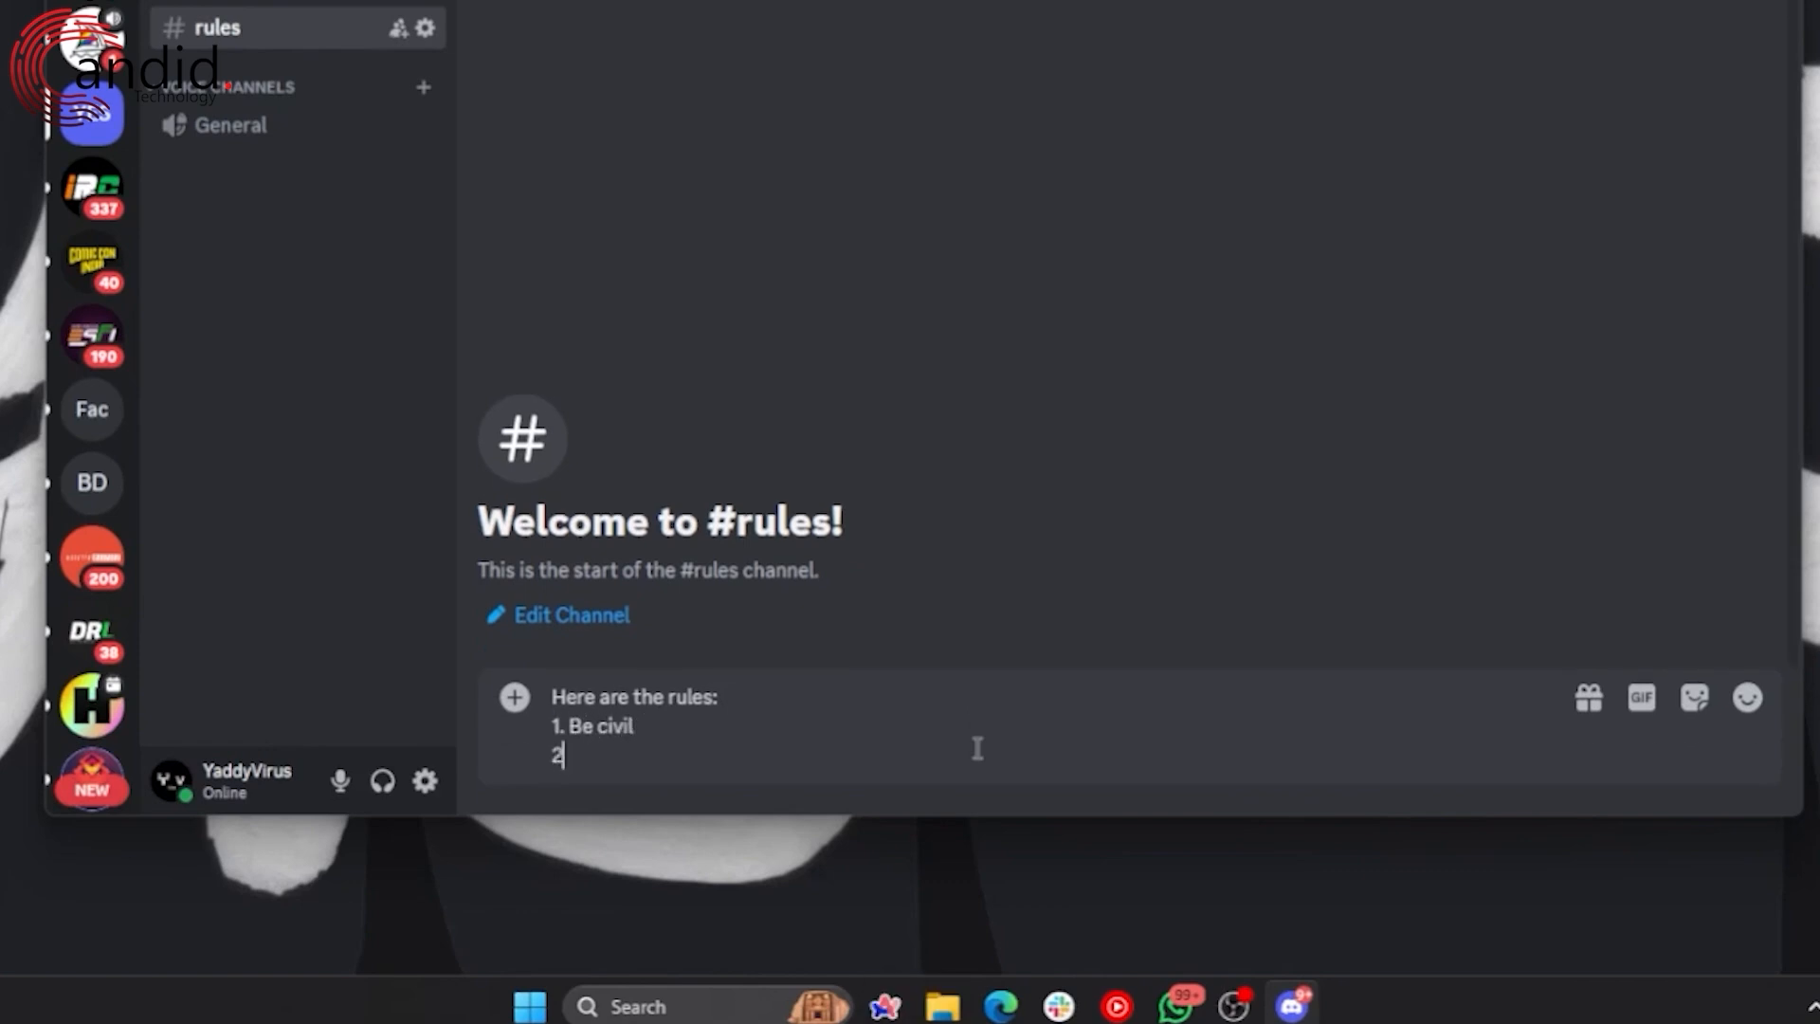
{"action": "type", "text": ". No Span"}
{"action": "key", "text": "shift+Return"}
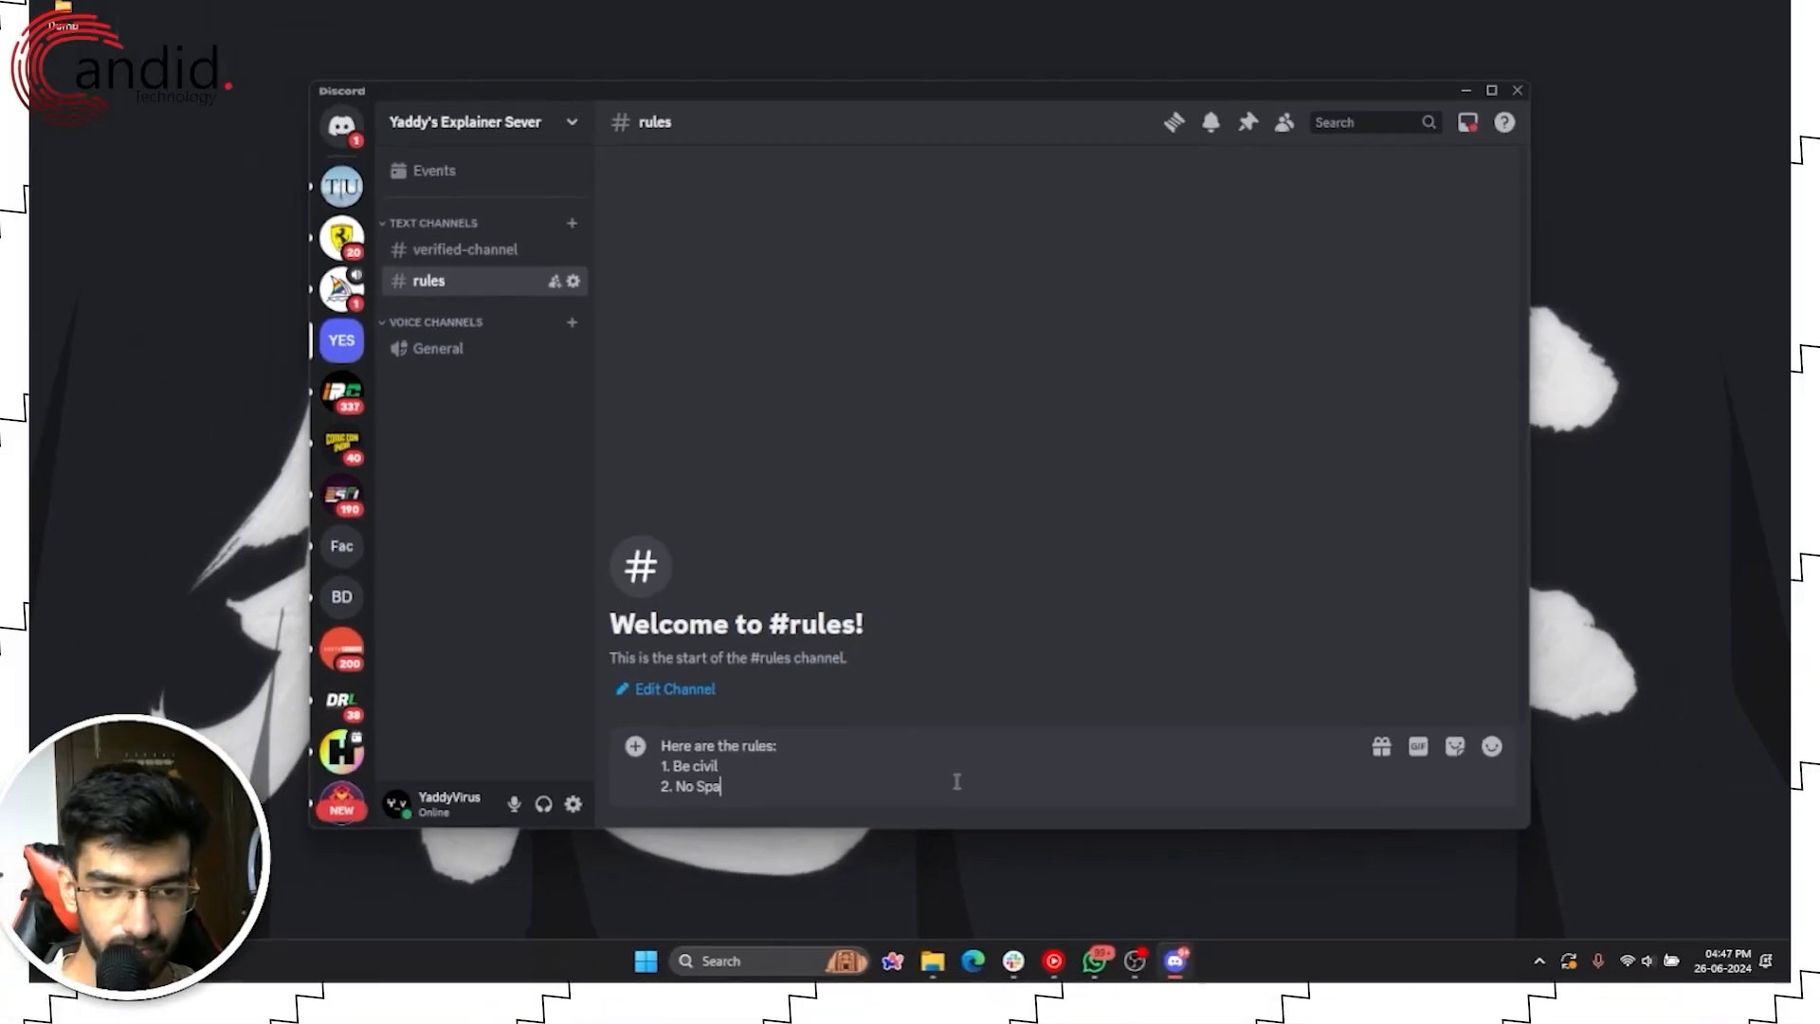
{"action": "key", "text": "BackSpace"}
{"action": "key", "text": "BackSpace"}
{"action": "type", "text": "m"}
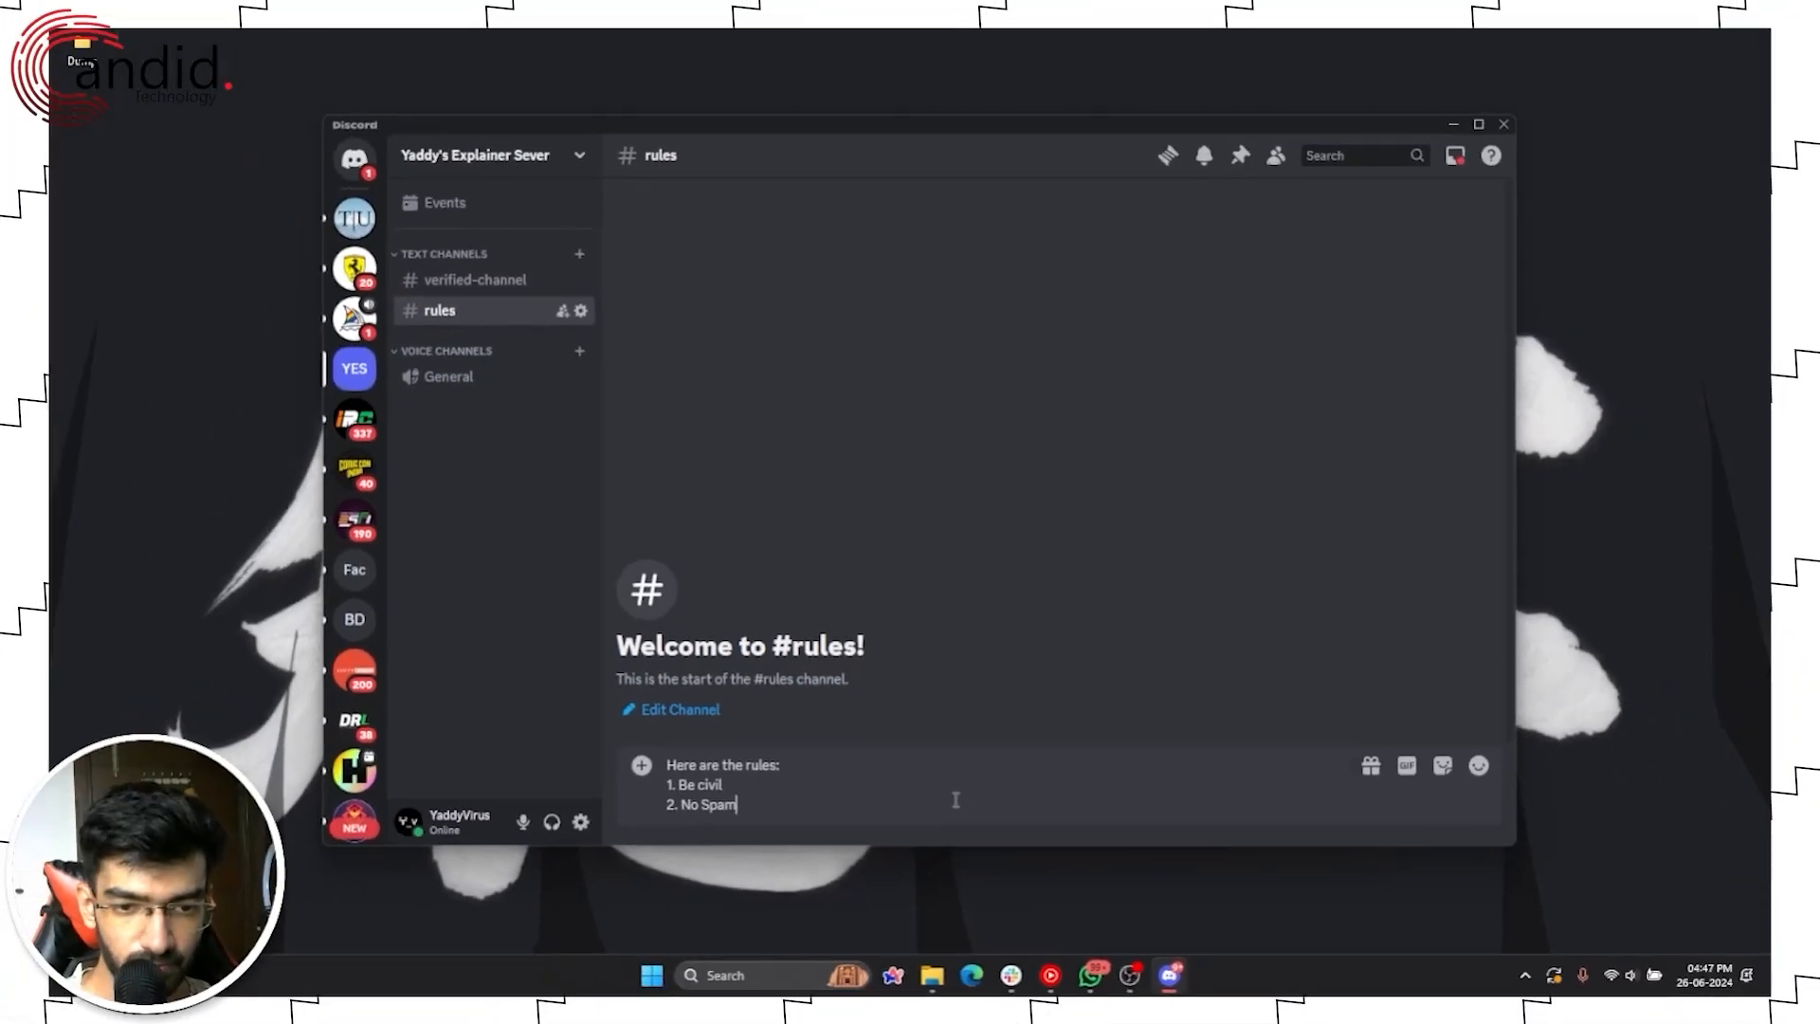
{"action": "key", "text": "shift+Return"}
{"action": "type", "text": "-"}
{"action": "type", "text": "3. No"}
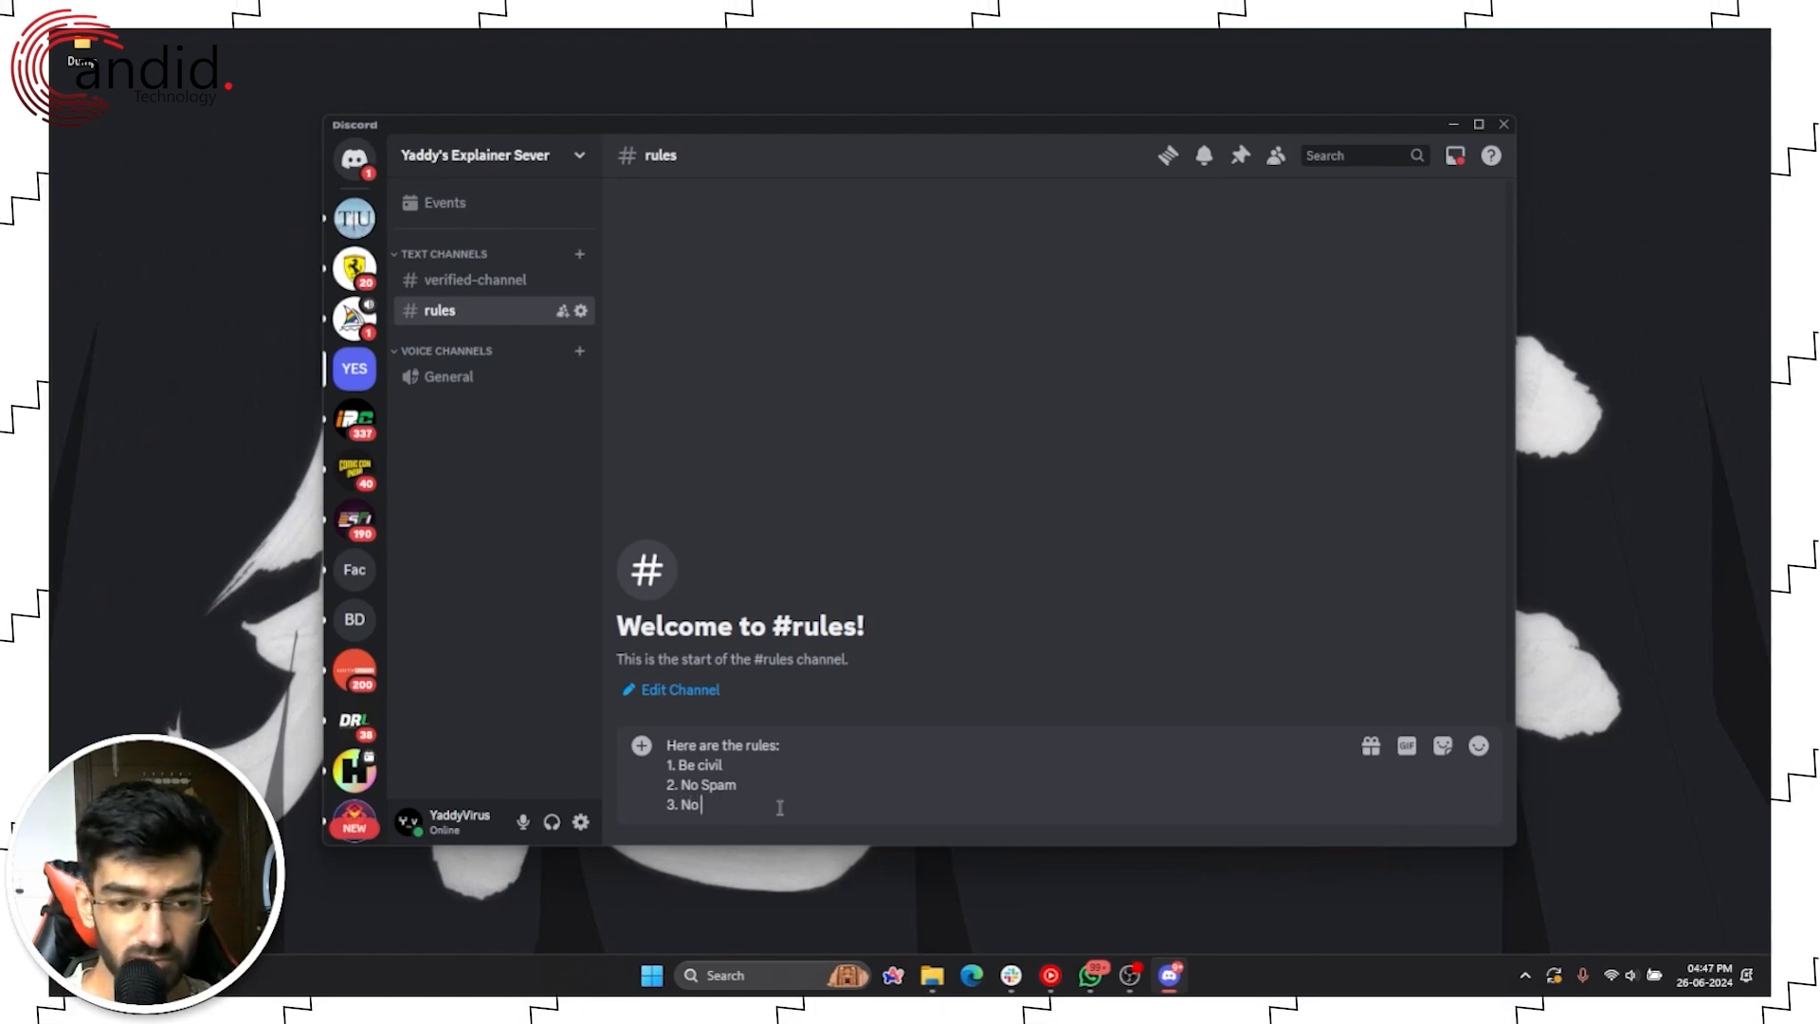
{"action": "type", "text": "mming"}
{"action": "key", "text": "Return"}
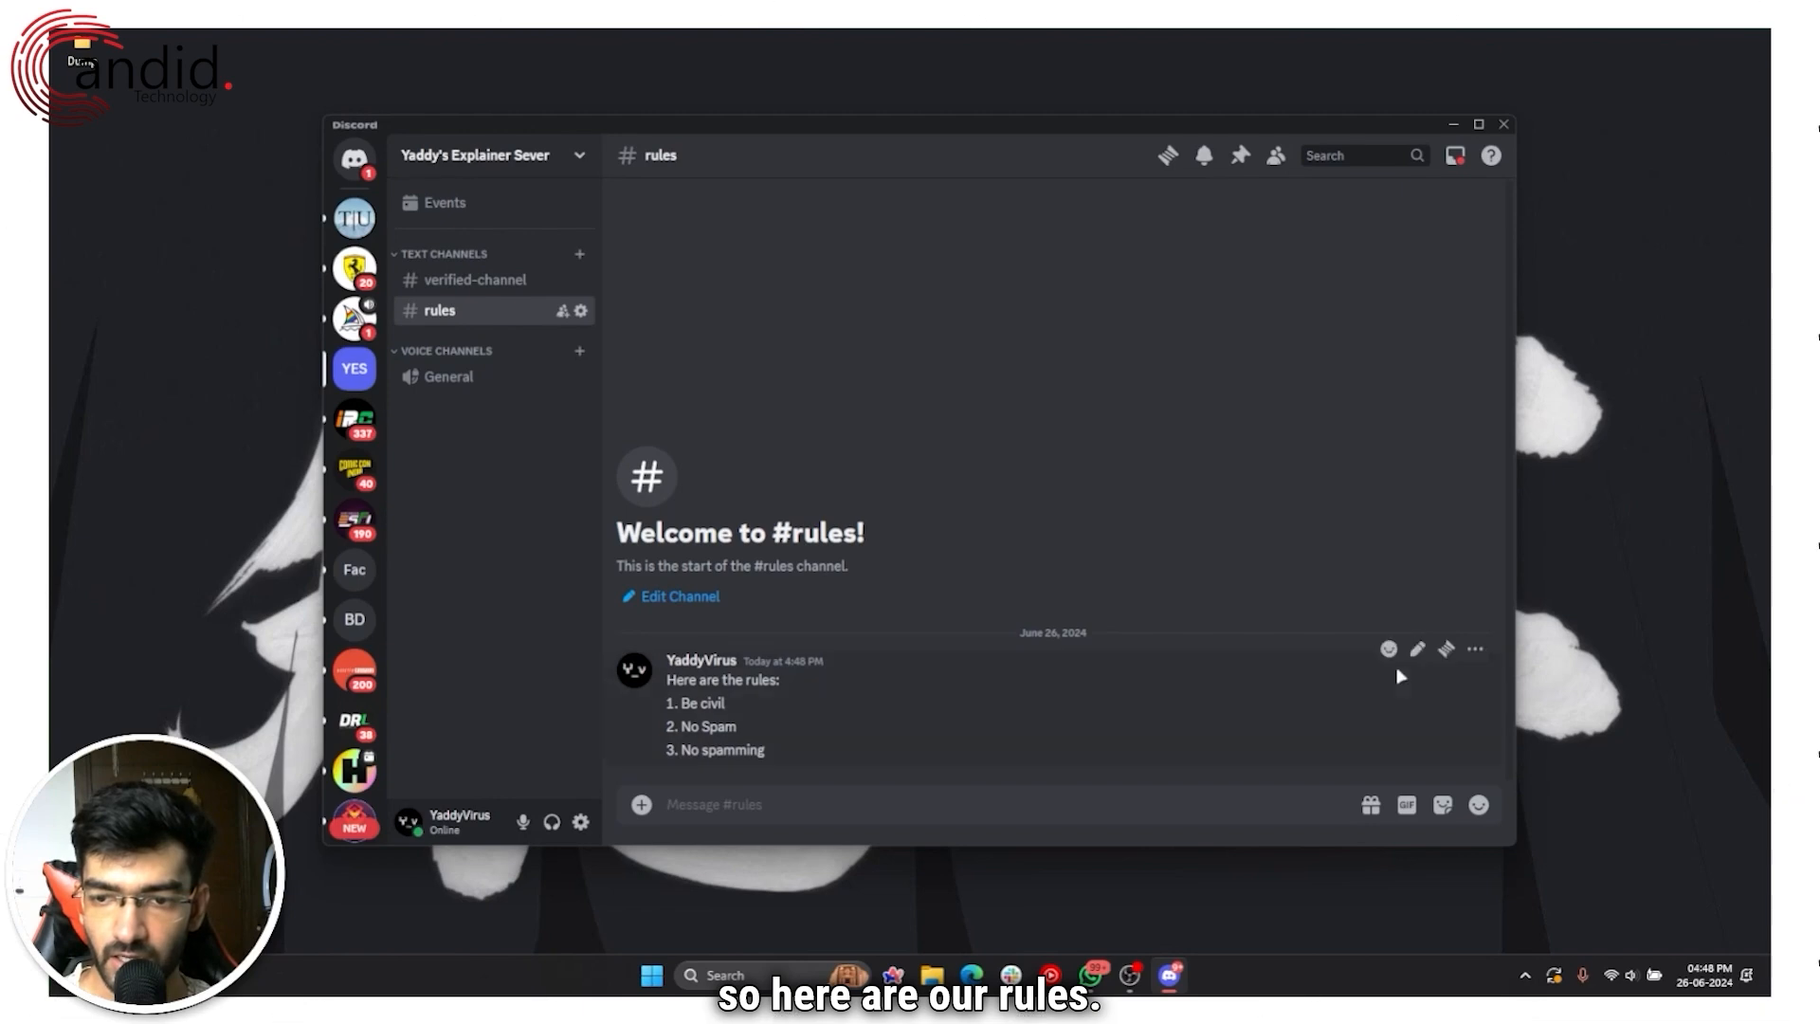
Step: Turn on Developer Mode under User Settings > Advanced
{"action": "right_click", "coordinate": [880, 693]}
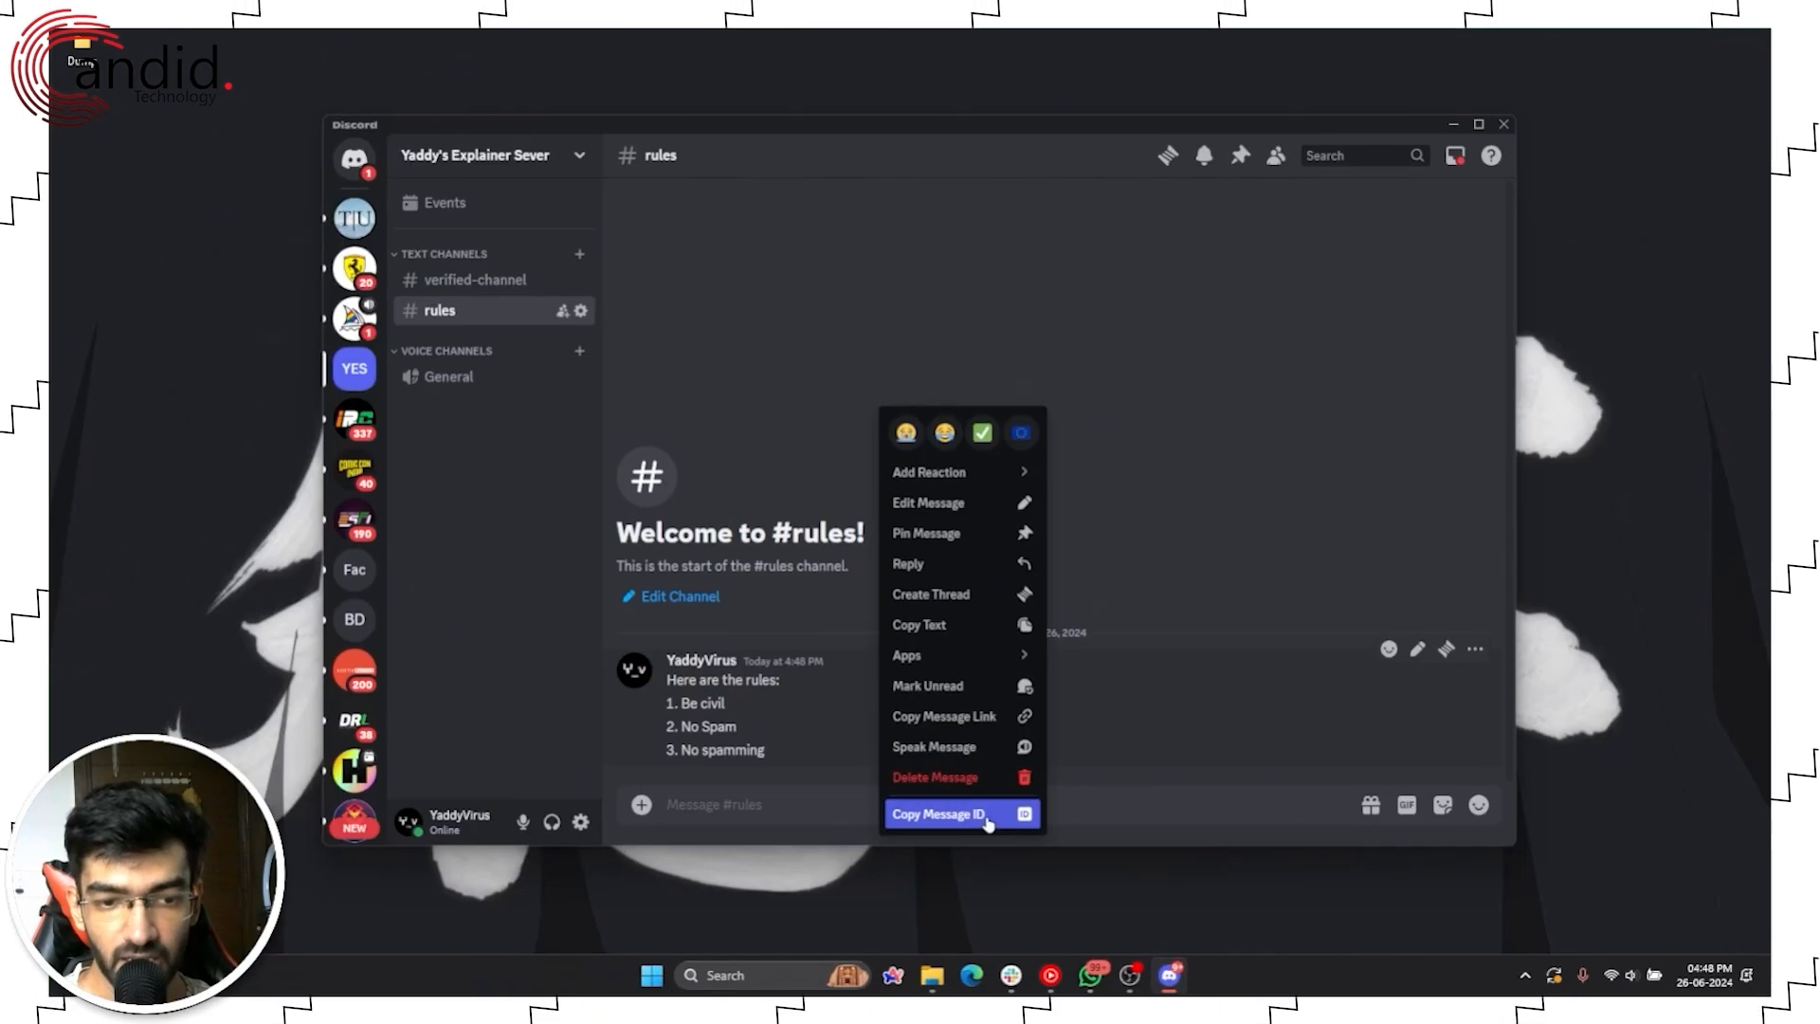
{"action": "left_click", "coordinate": [940, 652]}
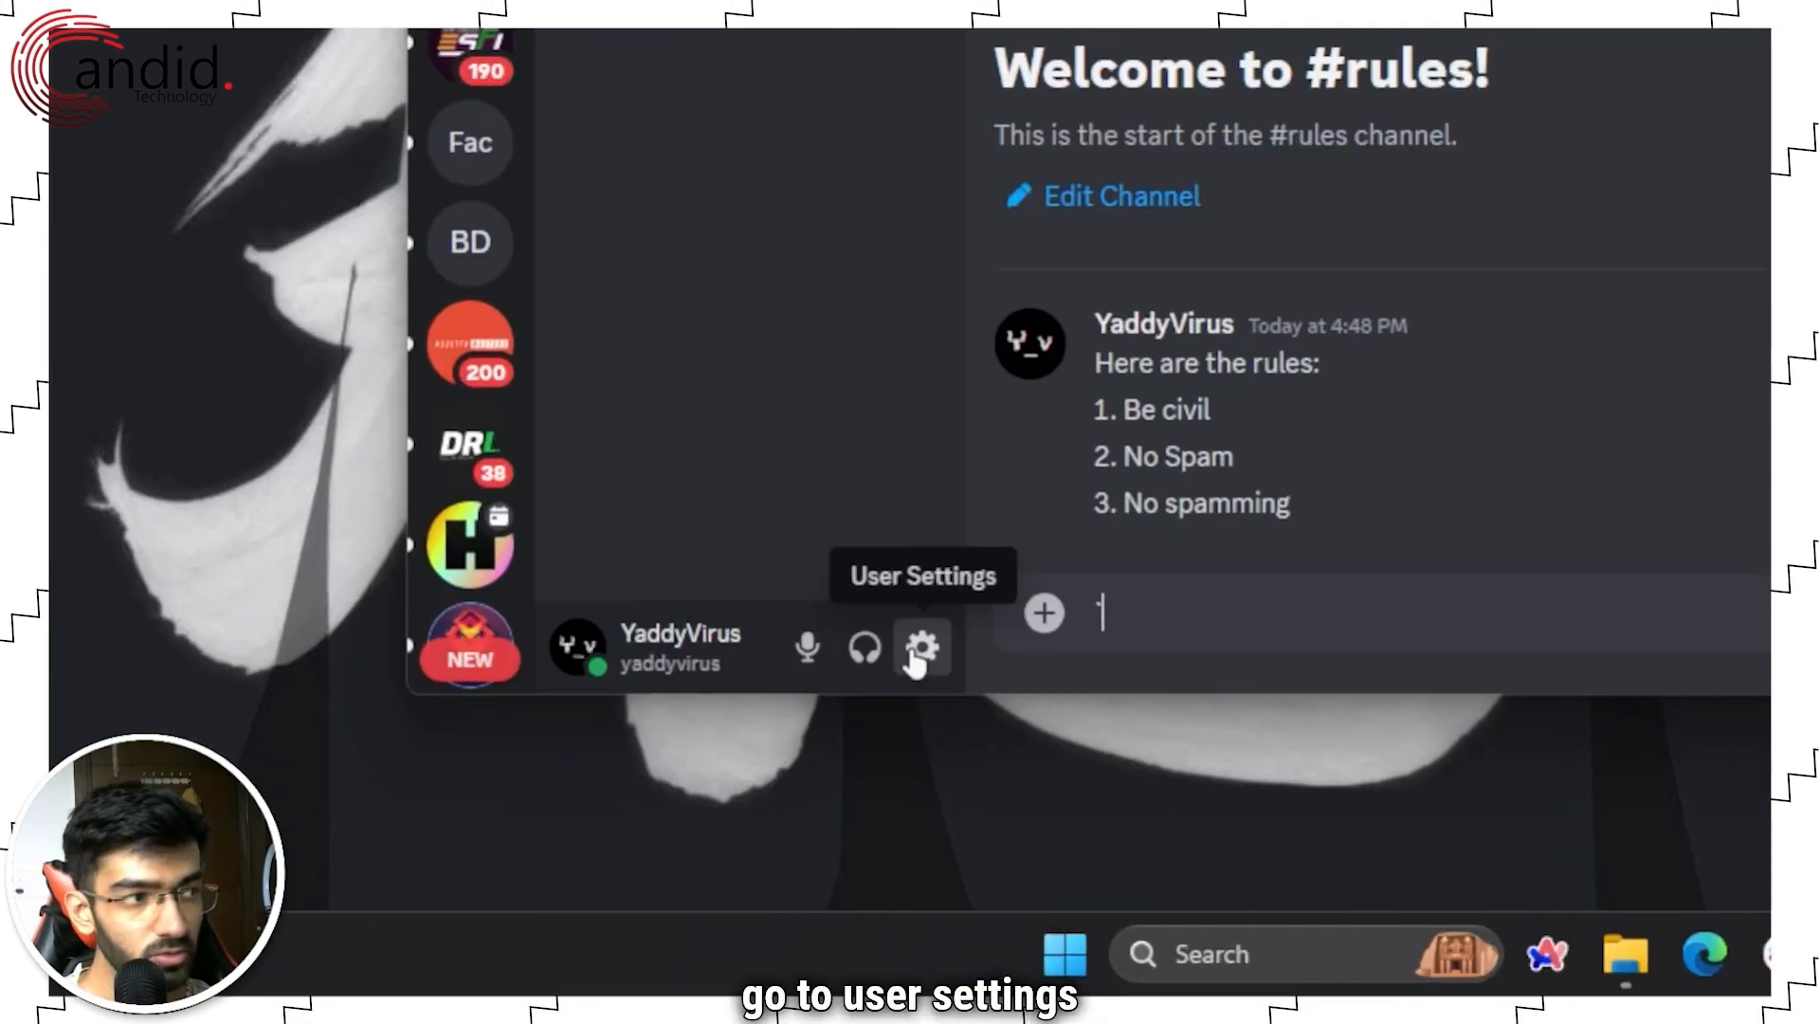
{"action": "left_click", "coordinate": [581, 822]}
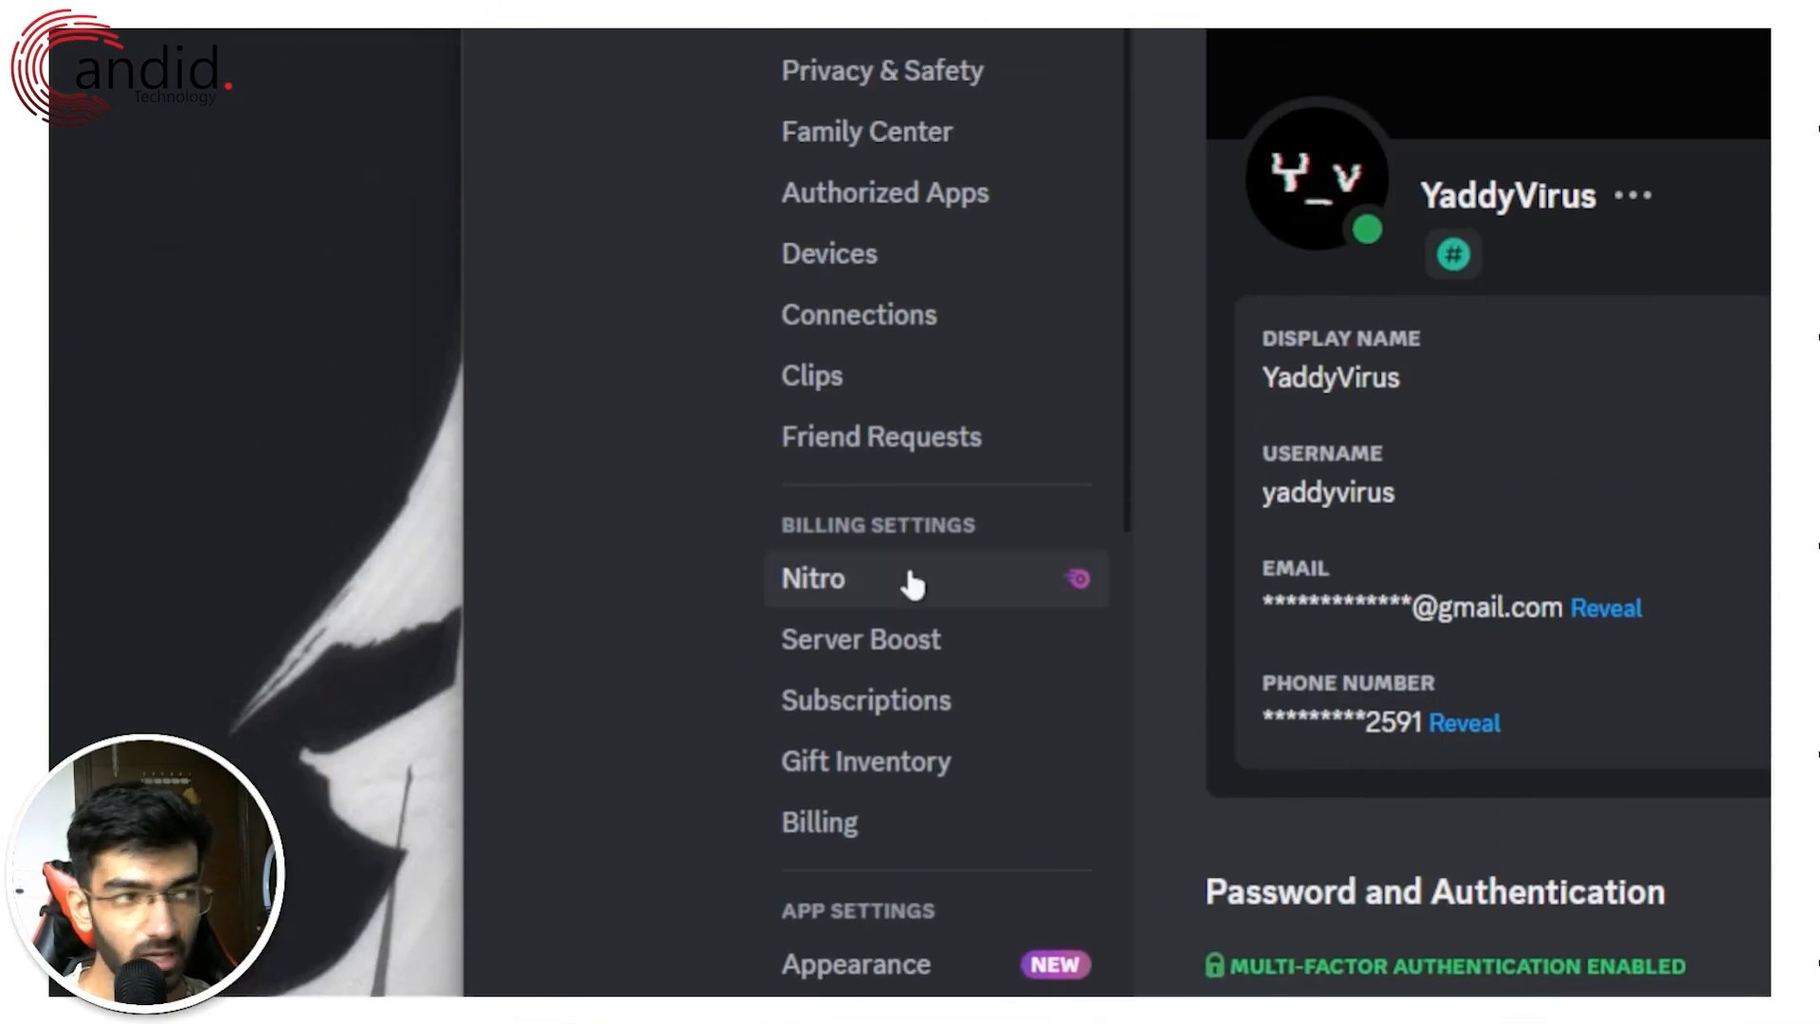
{"action": "scroll", "coordinate": [910, 597], "scroll_direction": "down", "scroll_amount": 5}
{"action": "scroll", "coordinate": [907, 607], "scroll_direction": "down", "scroll_amount": 5}
{"action": "left_click", "coordinate": [917, 441]}
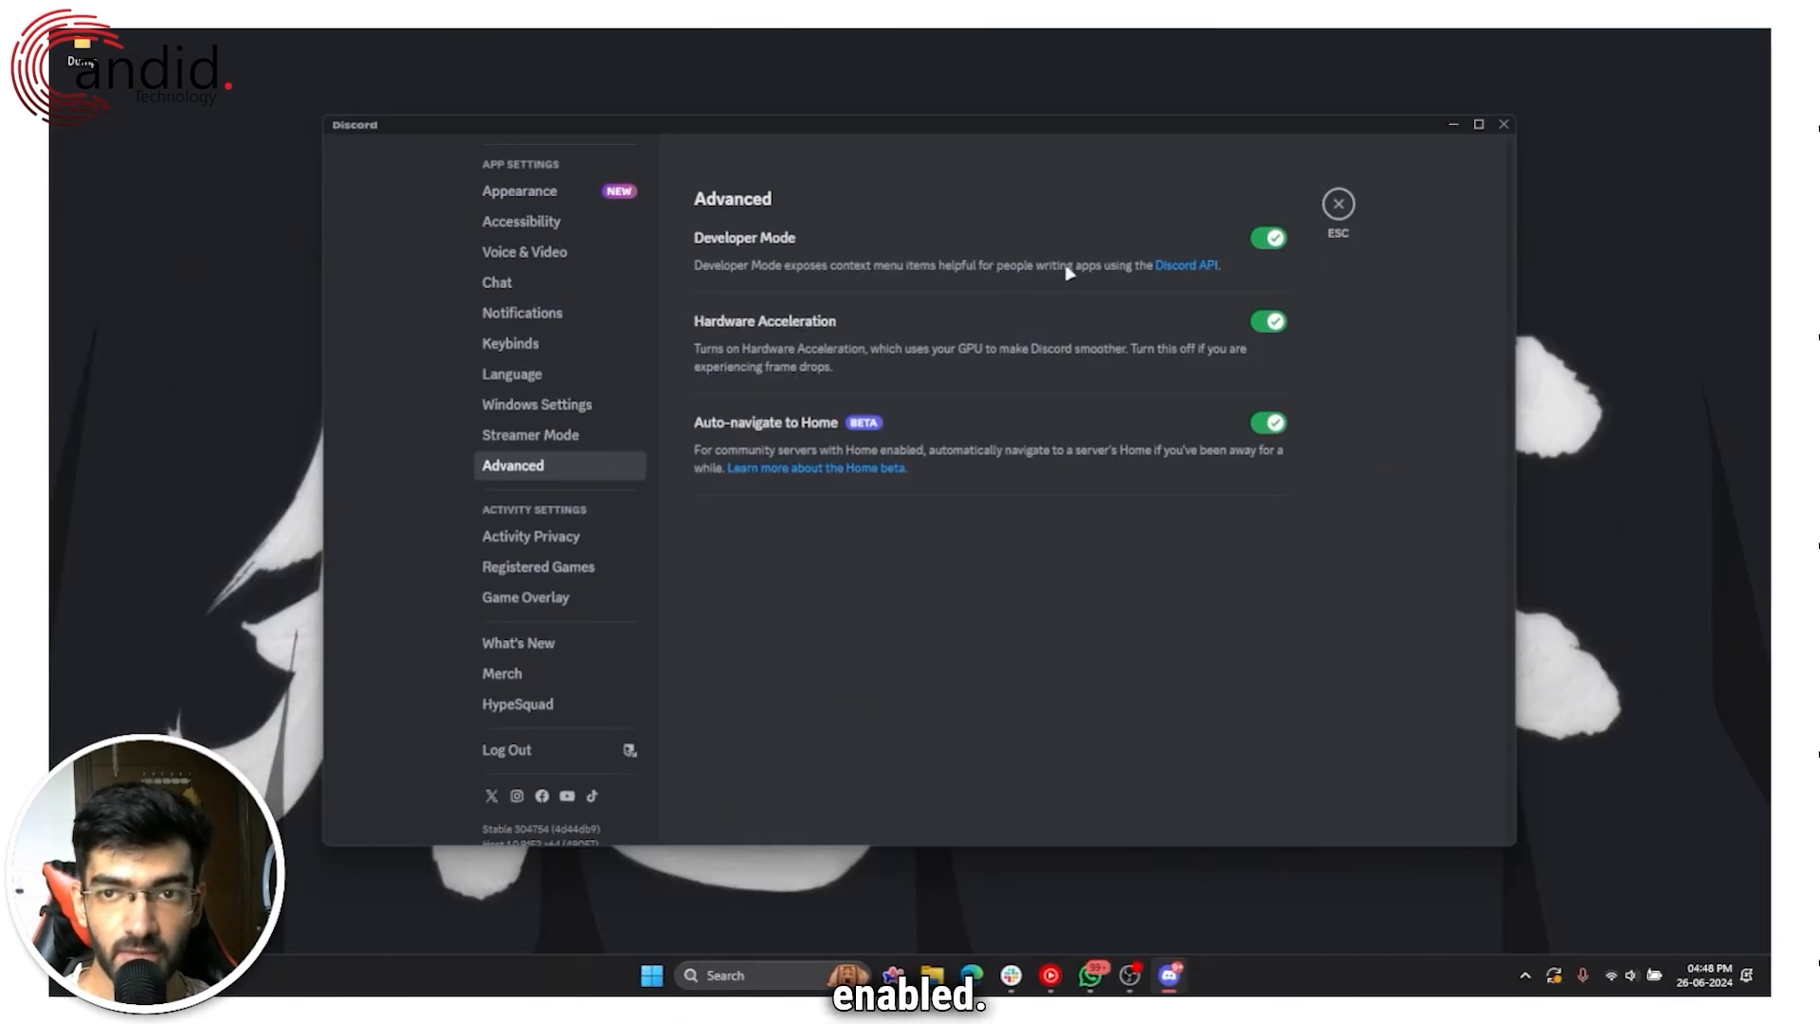
Step: Back in #rules, copy the rules message's ID
{"action": "key", "text": "Escape"}
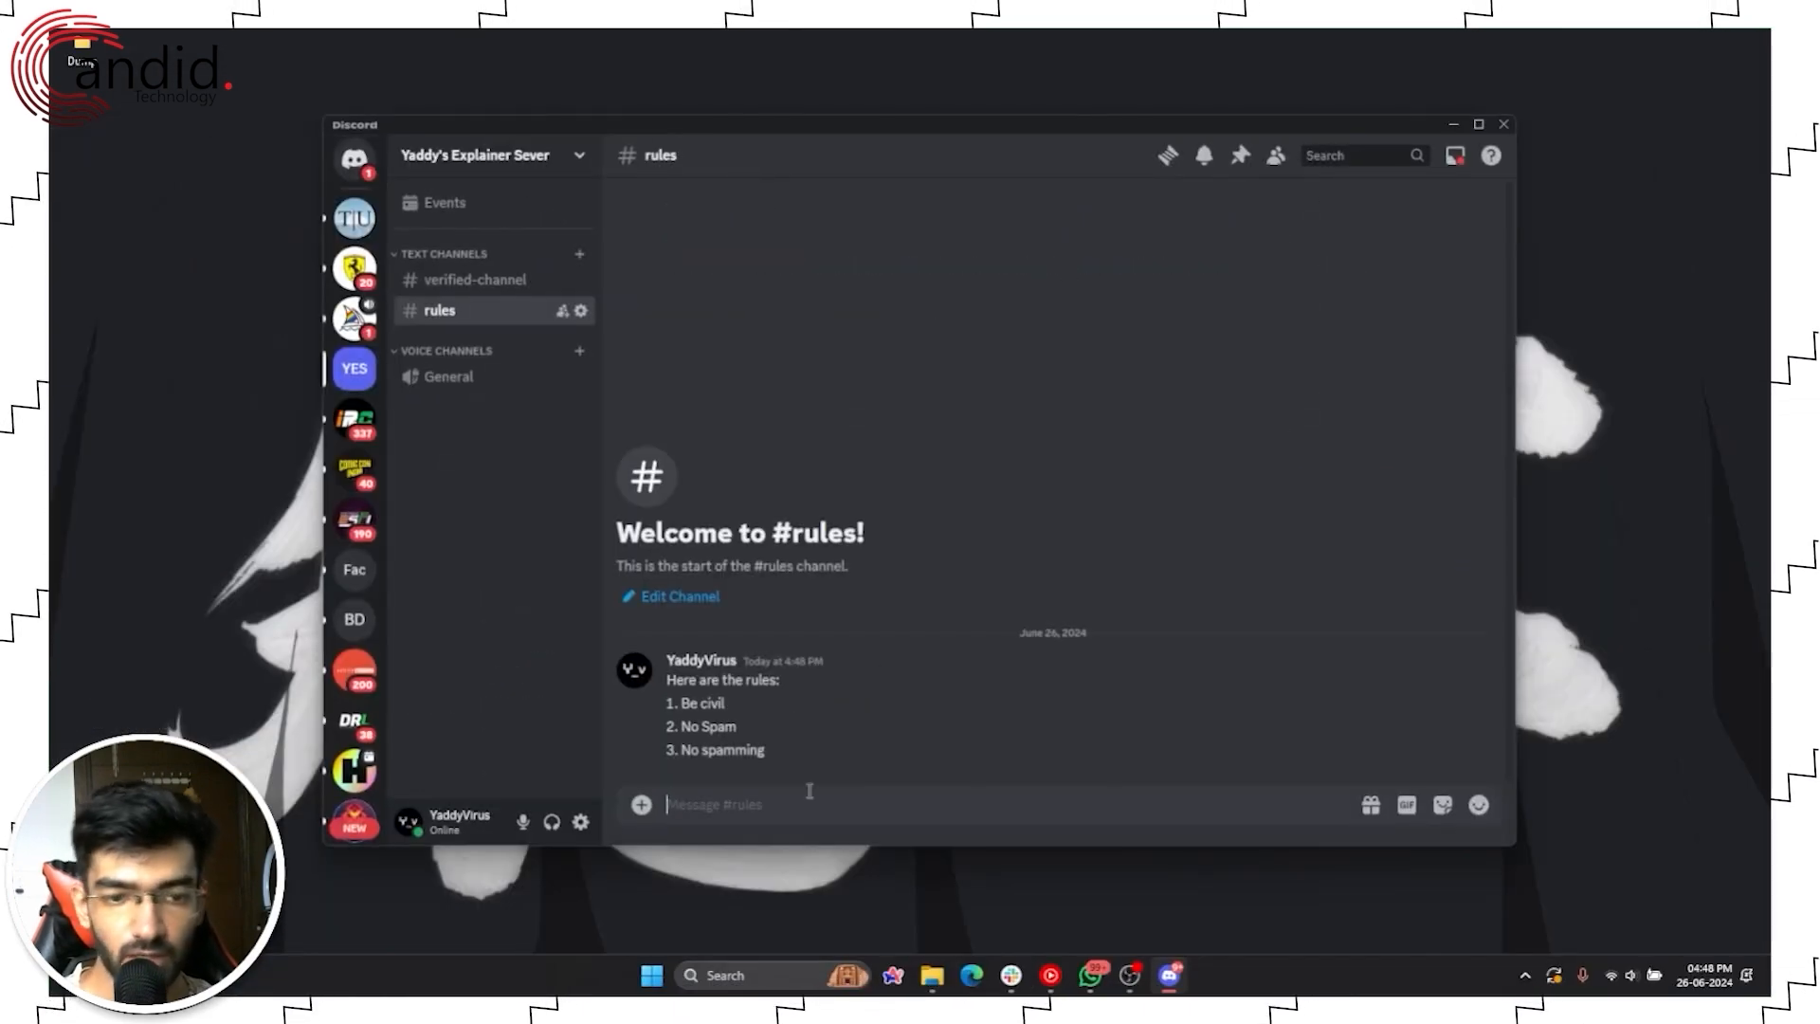
{"action": "right_click", "coordinate": [1068, 703]}
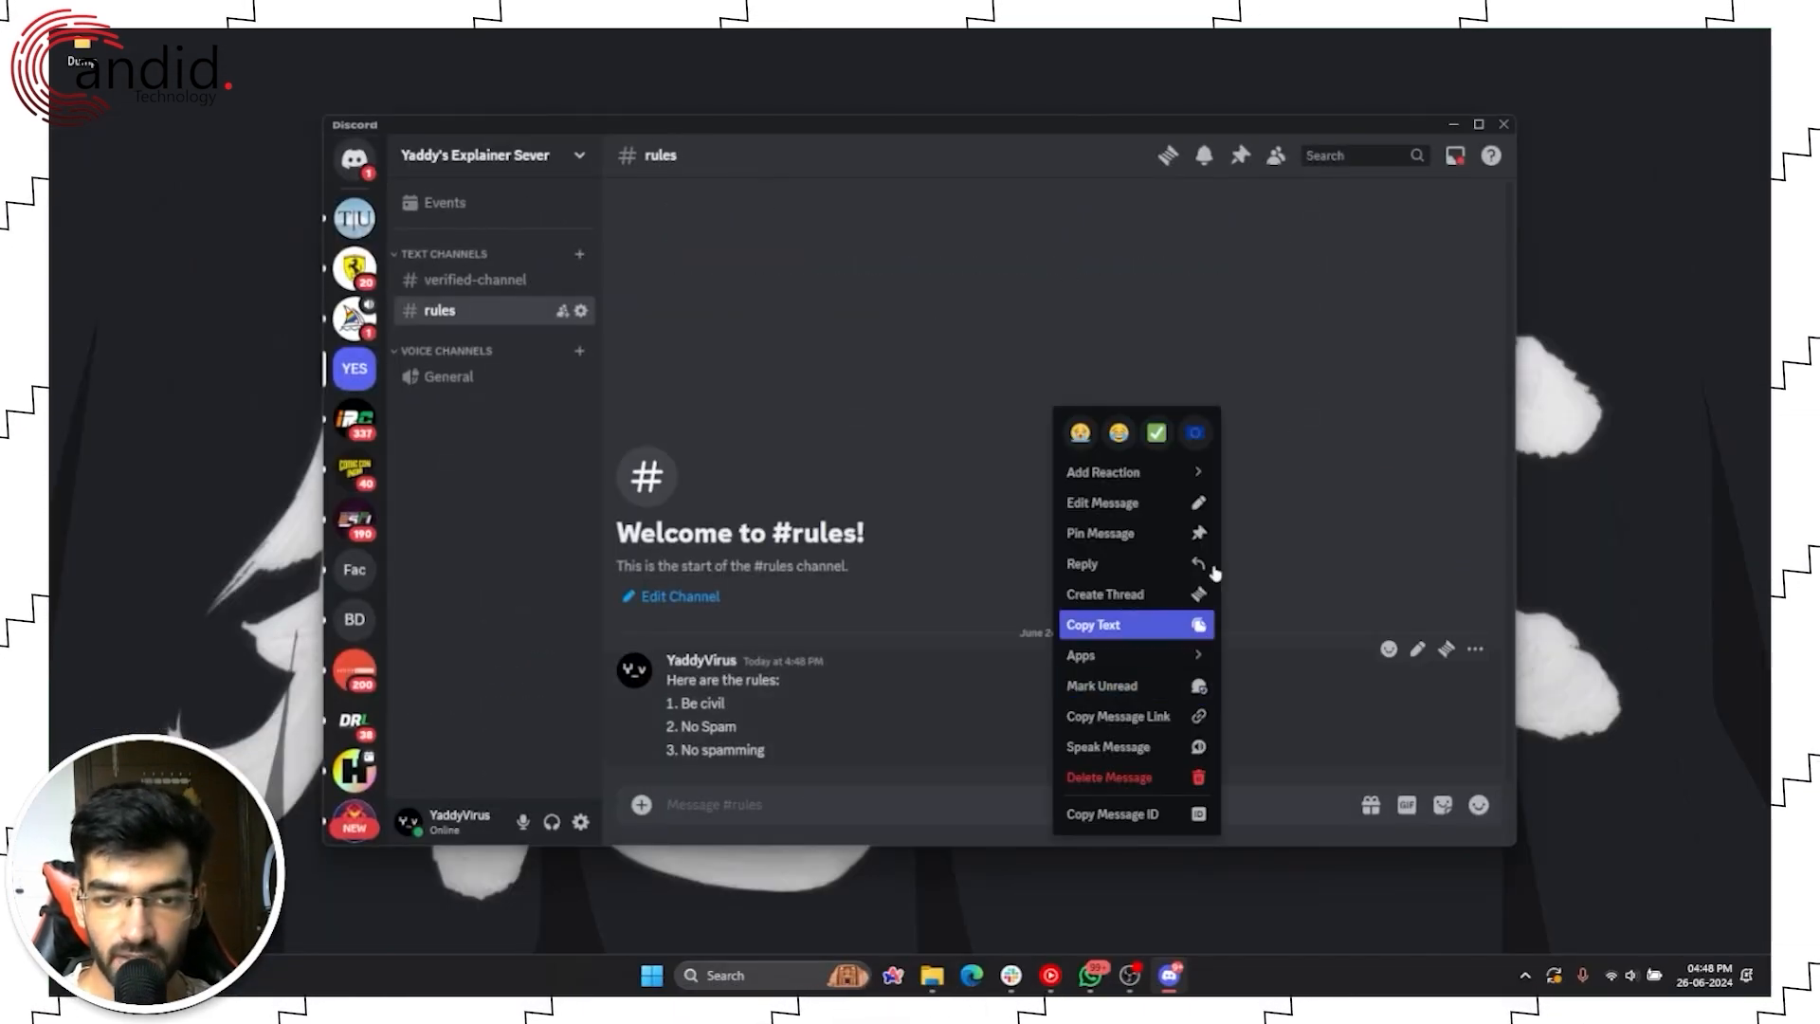
{"action": "left_click", "coordinate": [1144, 817]}
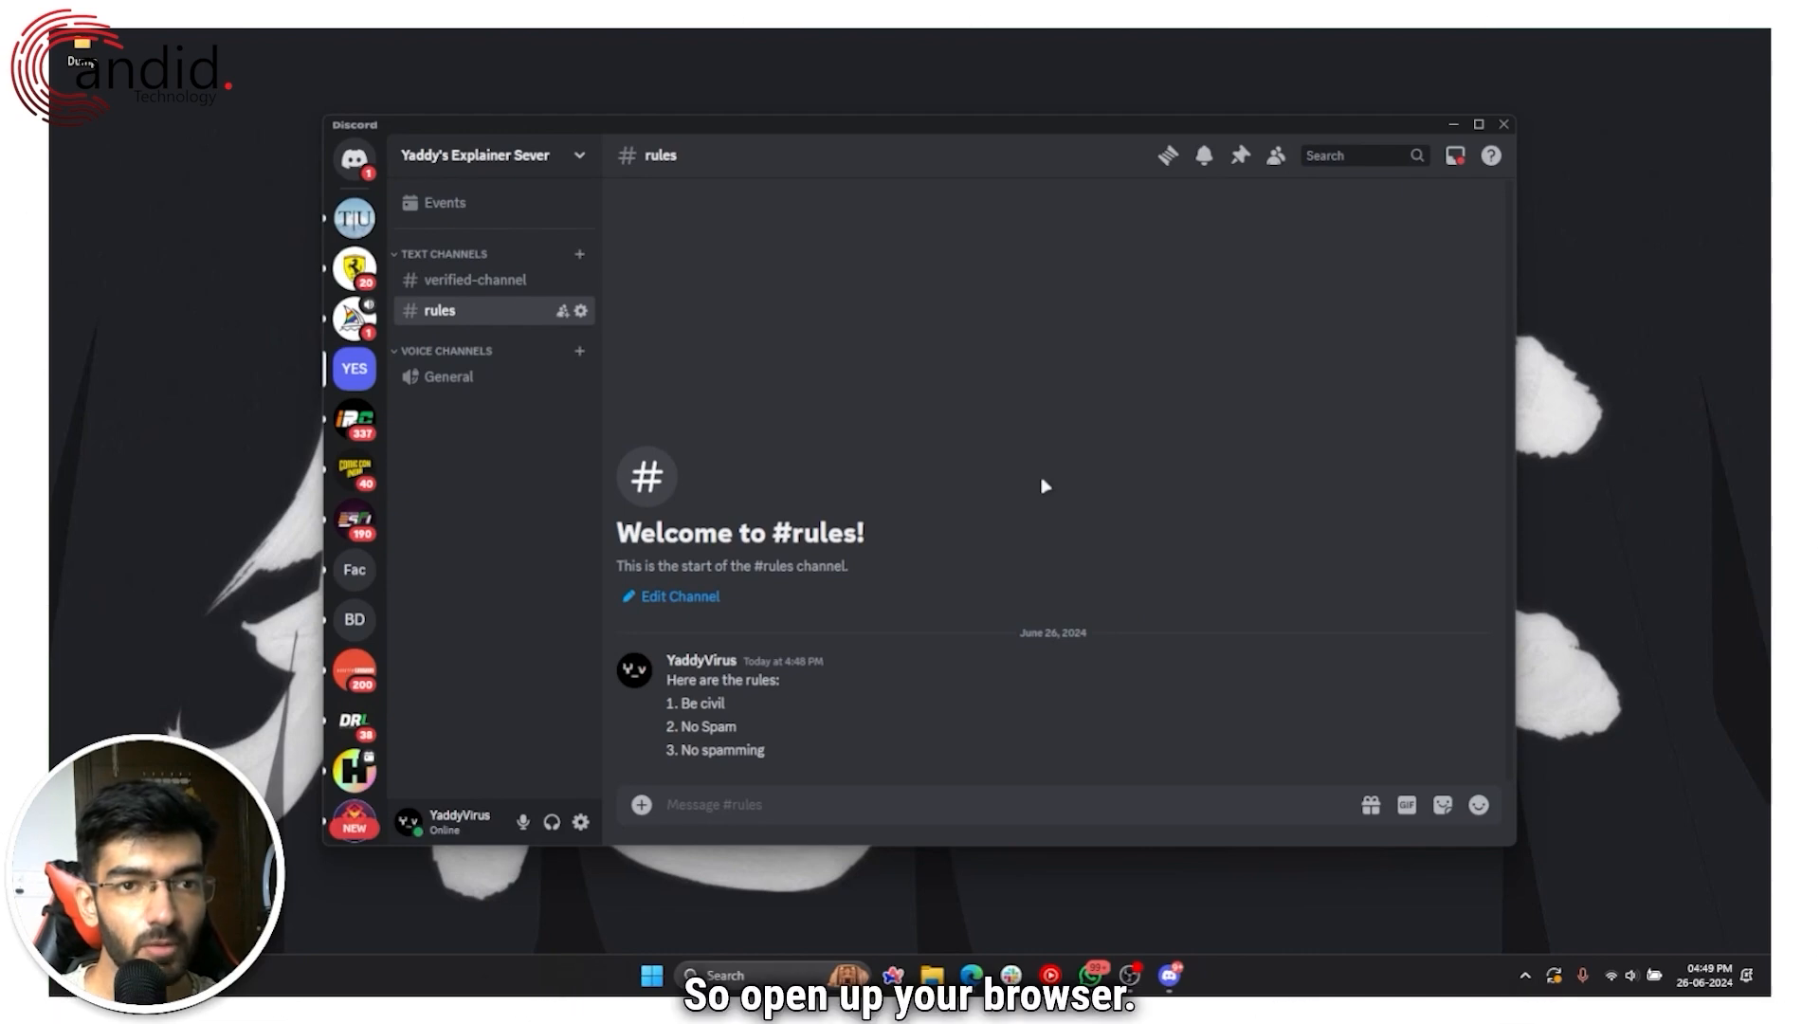
Step: Open carl.gg in the Arc browser to reach the Carl-bot Dashboard
{"action": "key", "text": "super+1"}
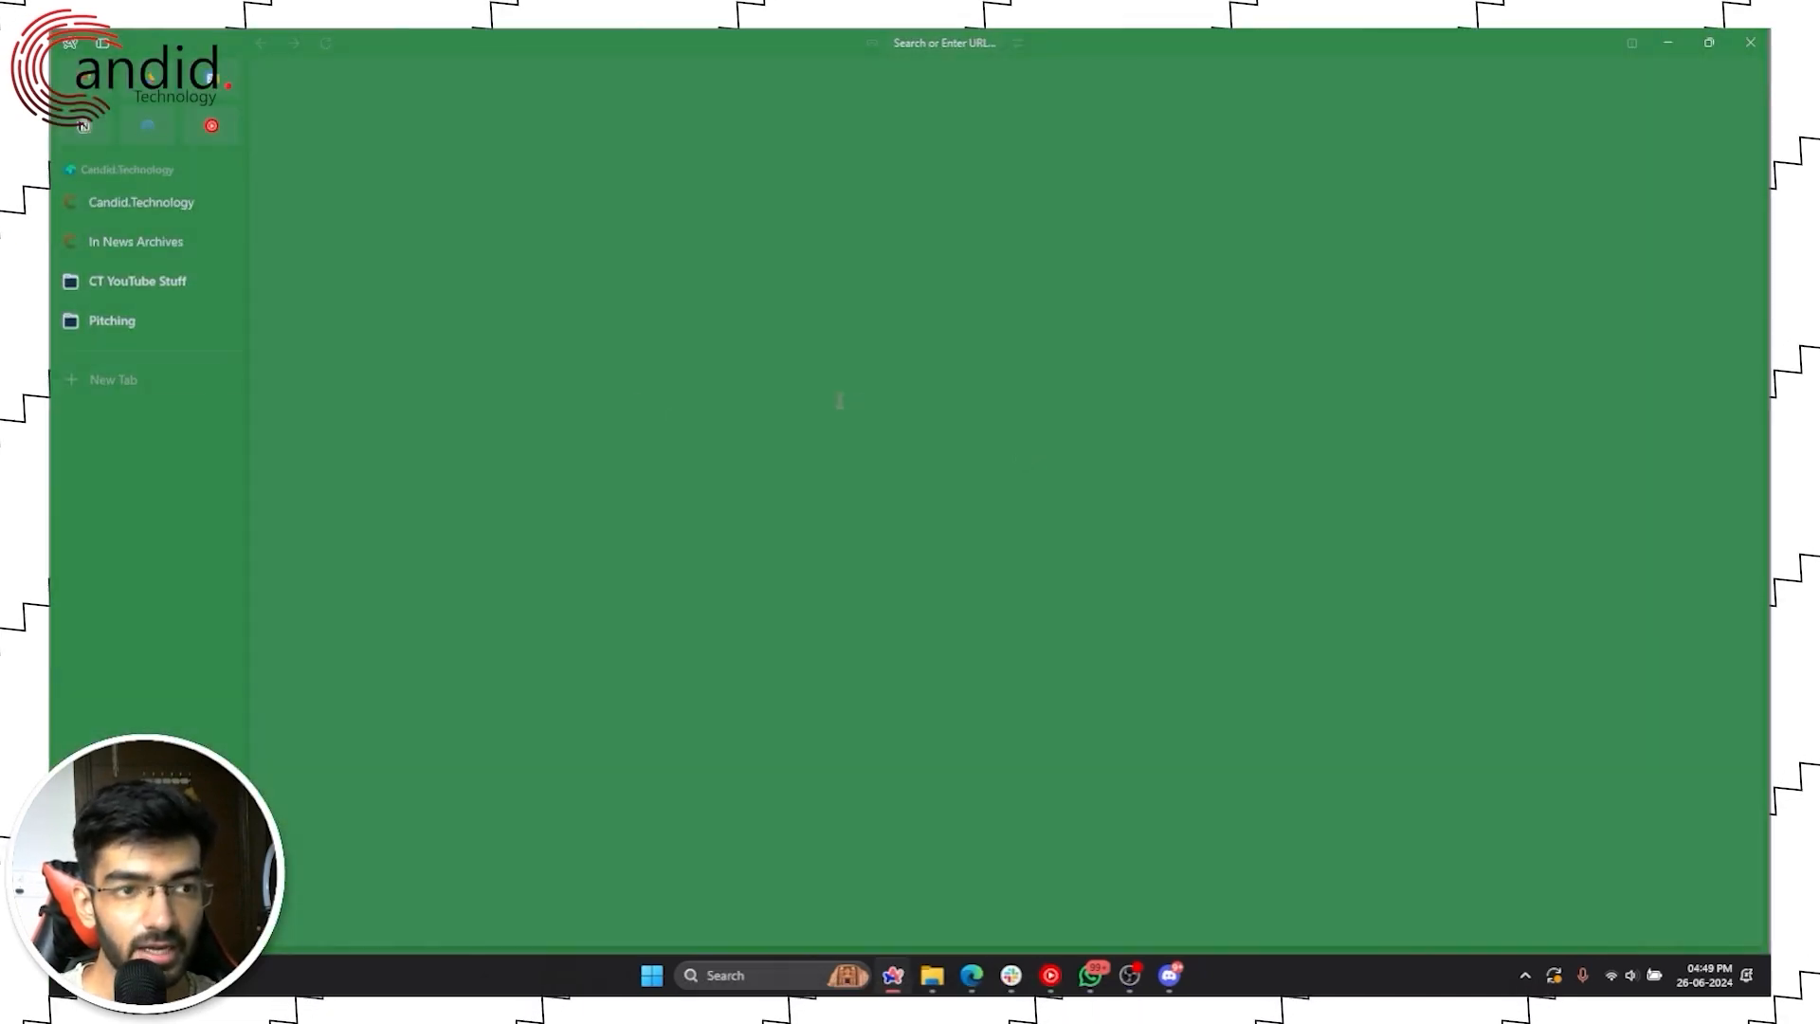
{"action": "key", "text": "ctrl+t"}
{"action": "type", "text": "carl.gg"}
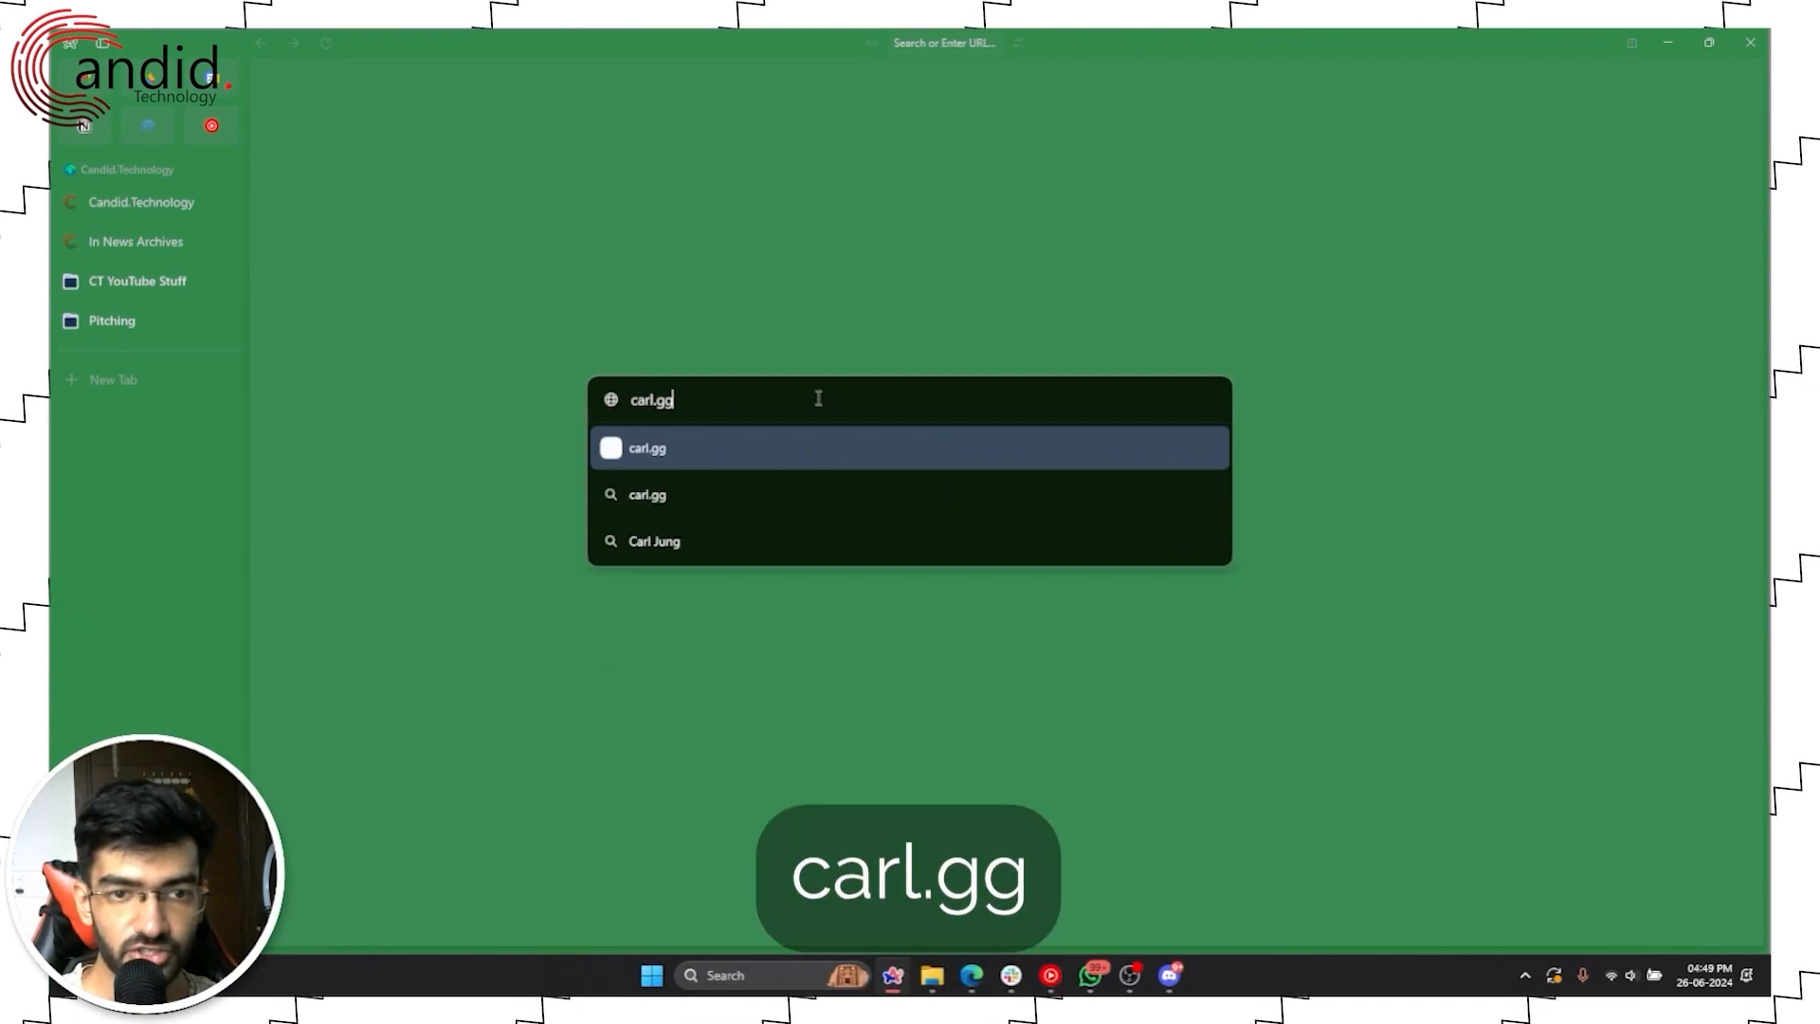
{"action": "key", "text": "Return"}
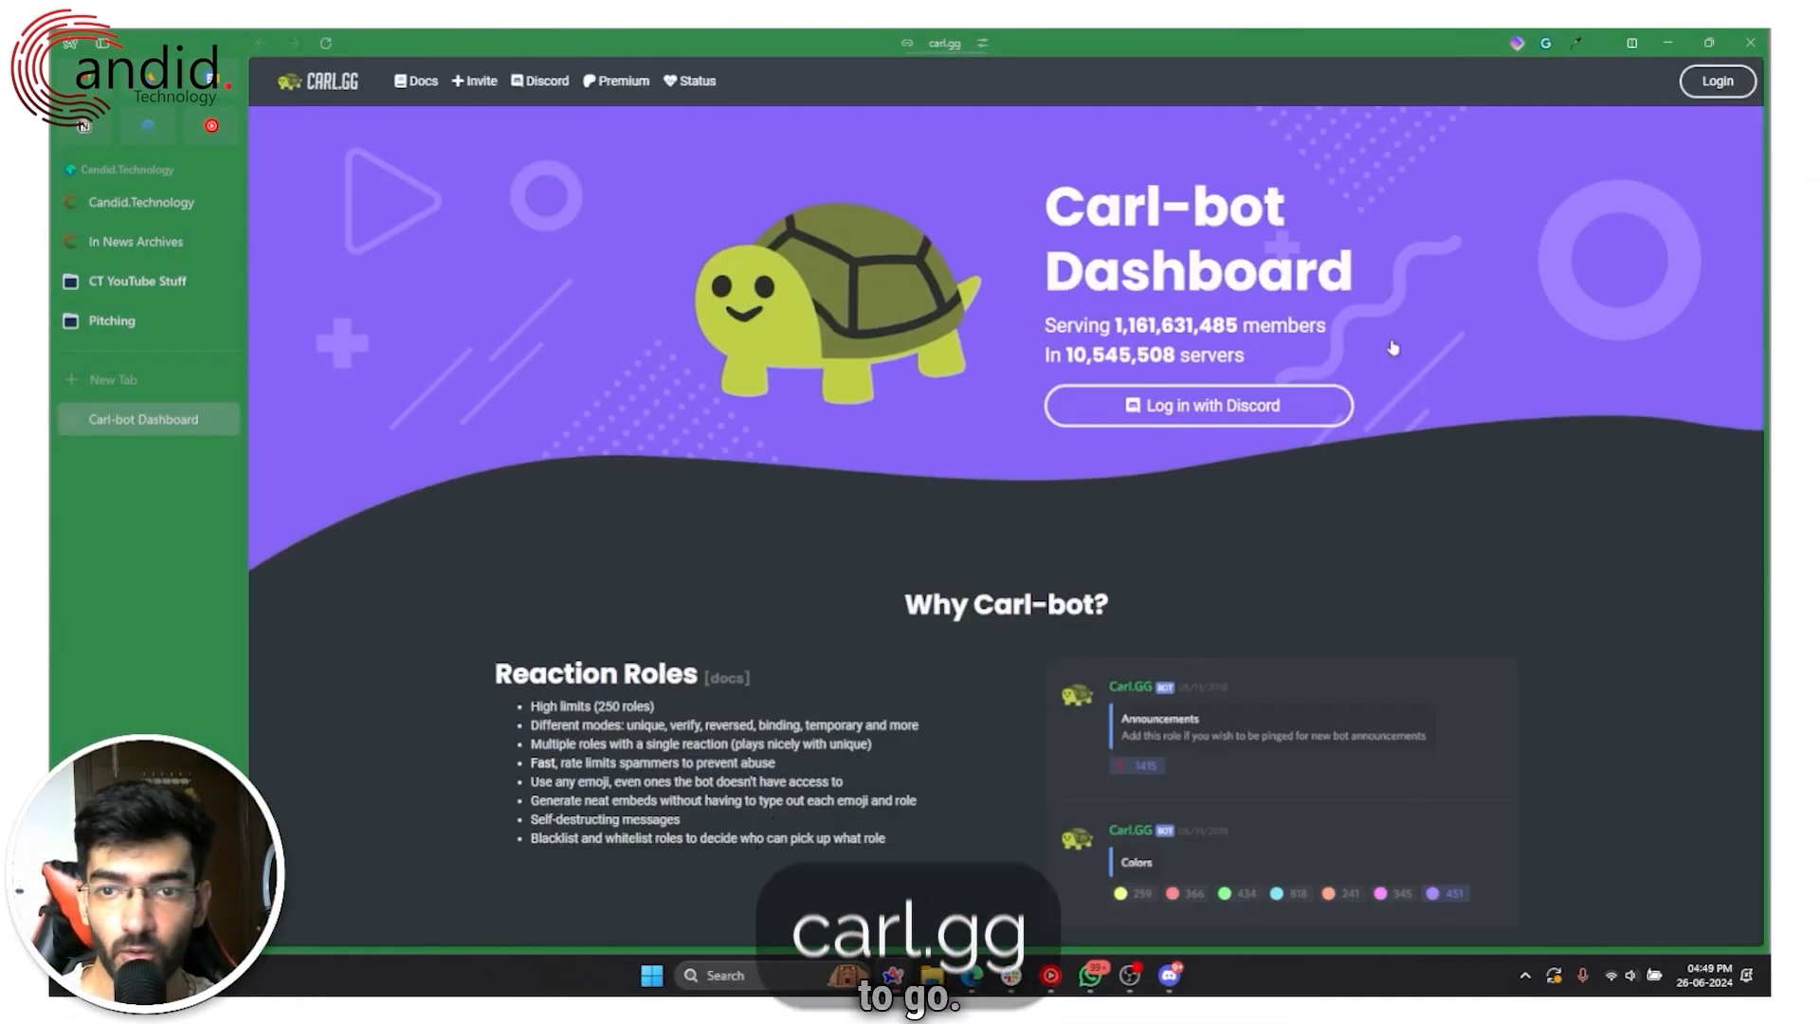
Step: Log in to the Carl-bot dashboard with the Discord account e-mail
{"action": "left_click", "coordinate": [1184, 405]}
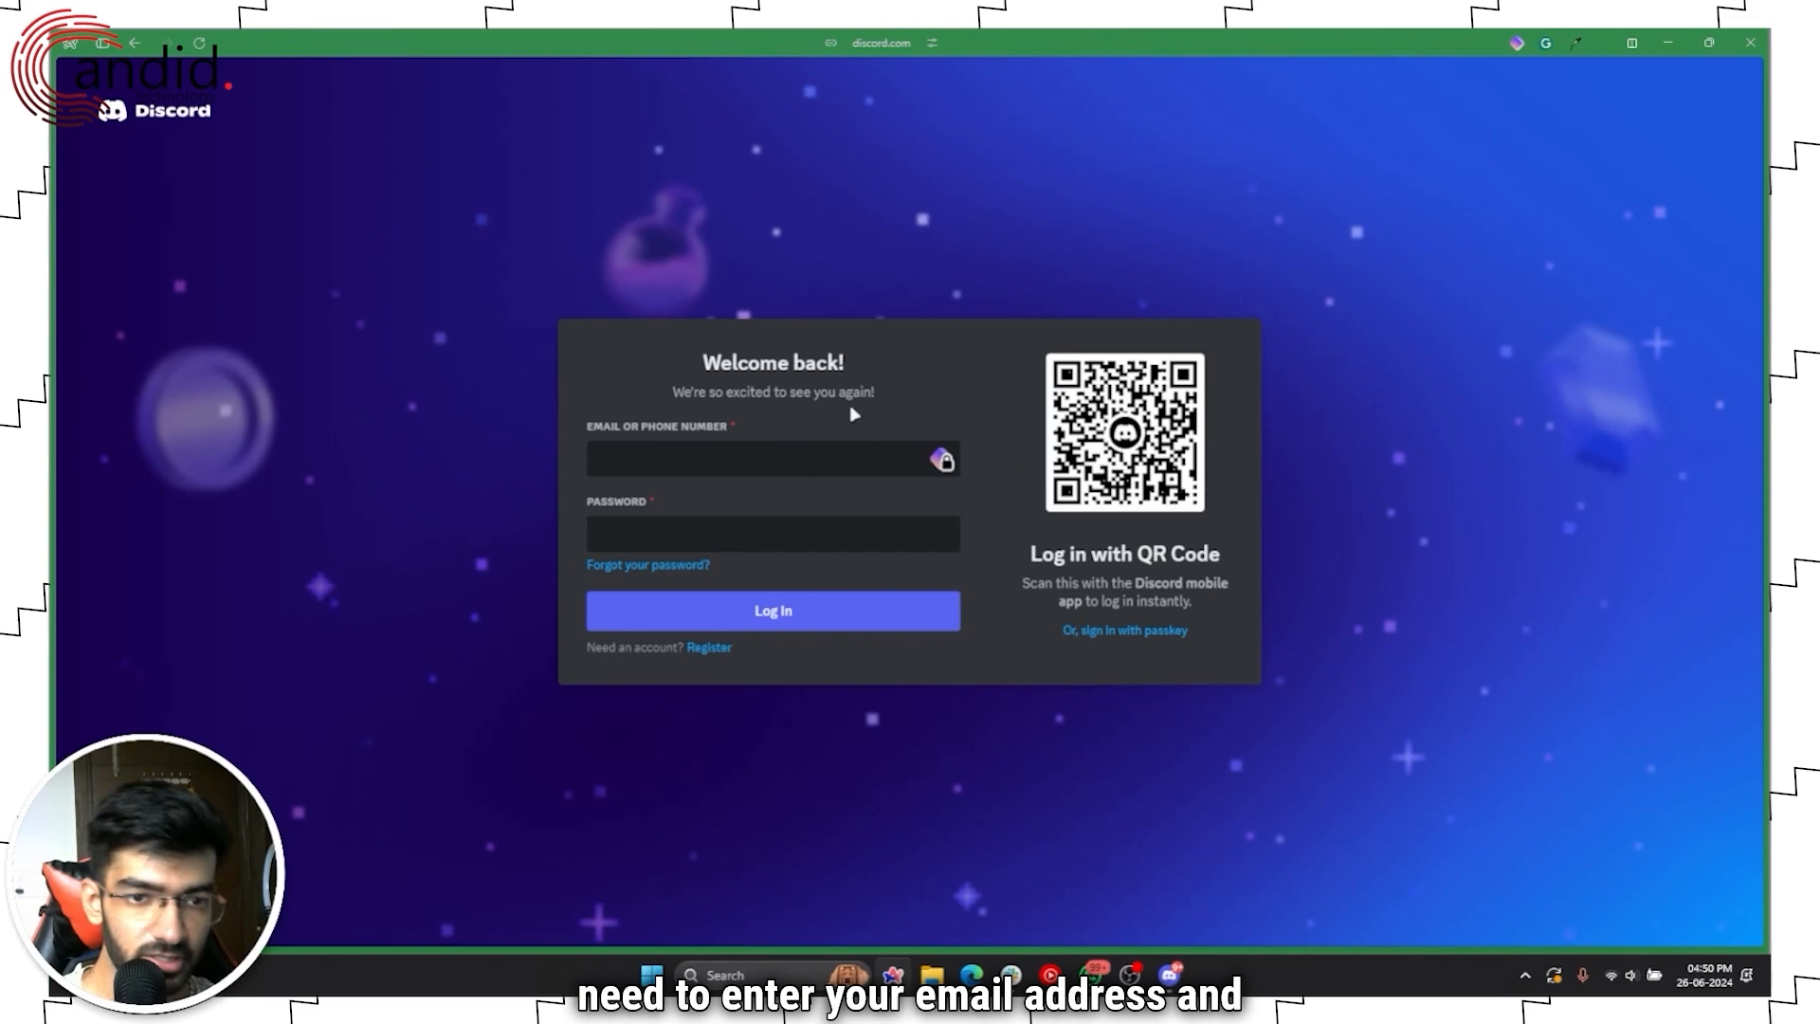
{"action": "left_click", "coordinate": [799, 459]}
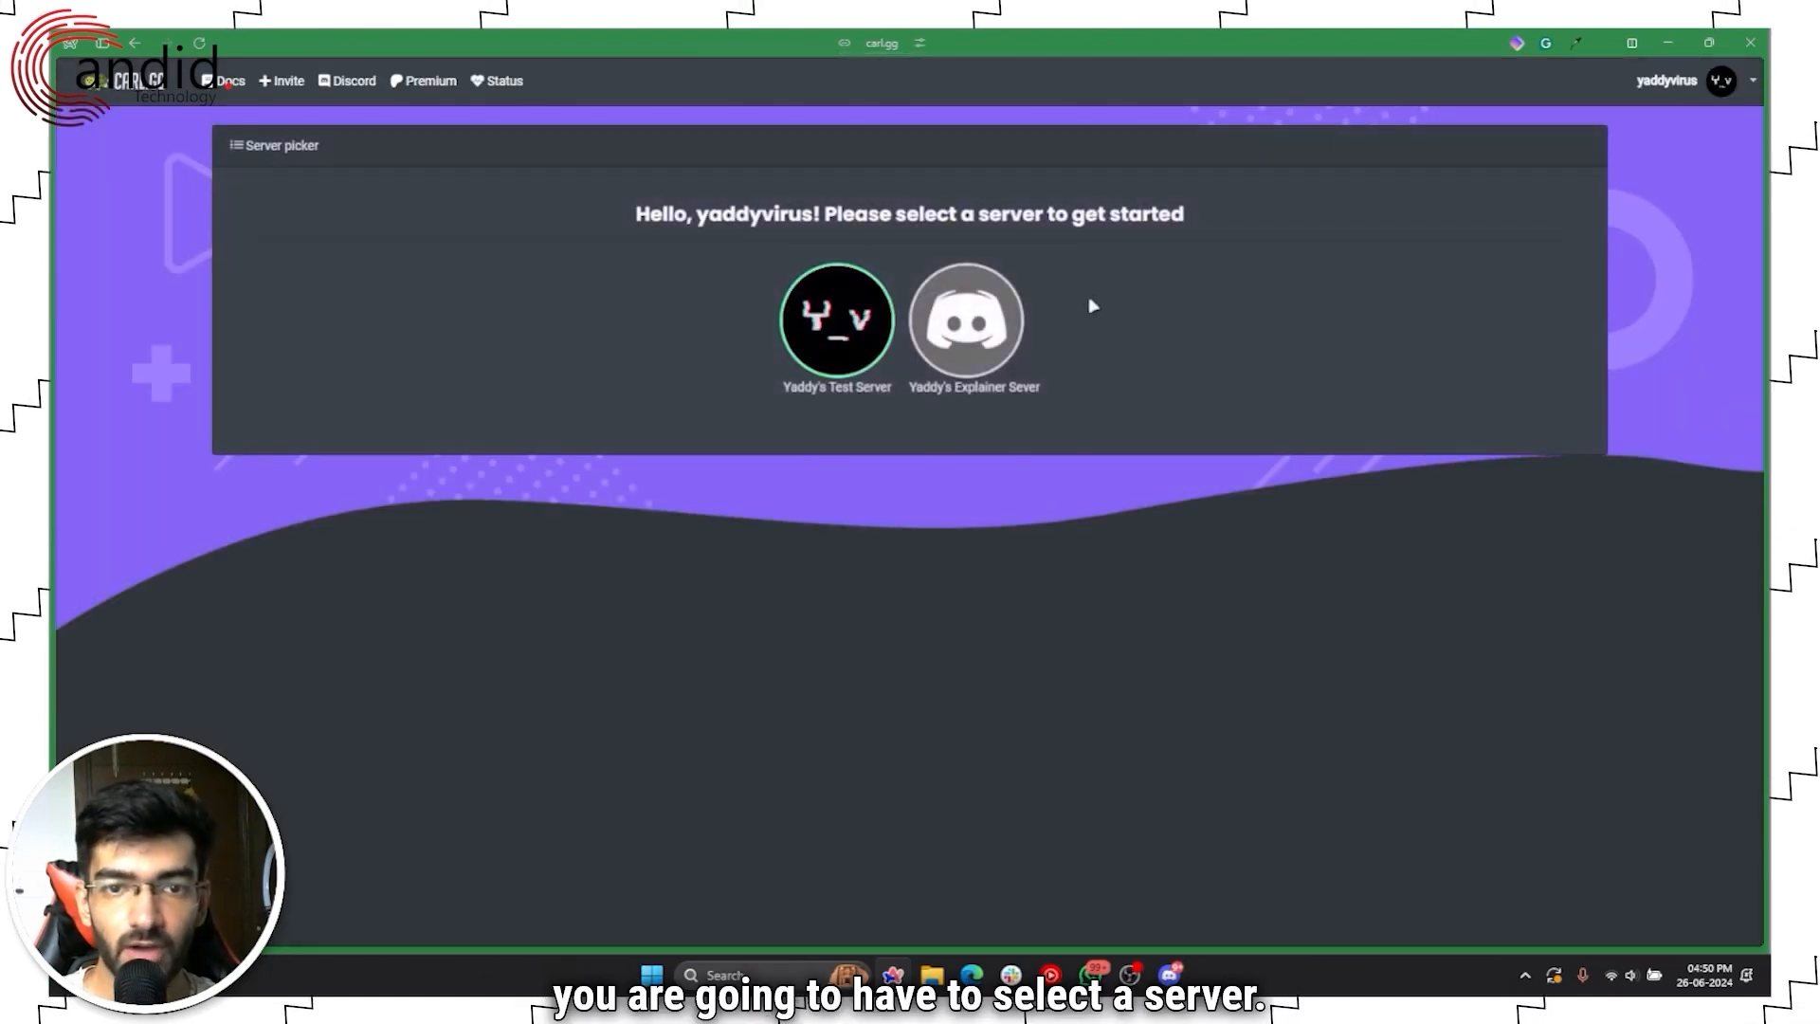
Step: Add carl-bot to the Explainer server and authorize its administrator permissions
{"action": "left_click", "coordinate": [981, 333]}
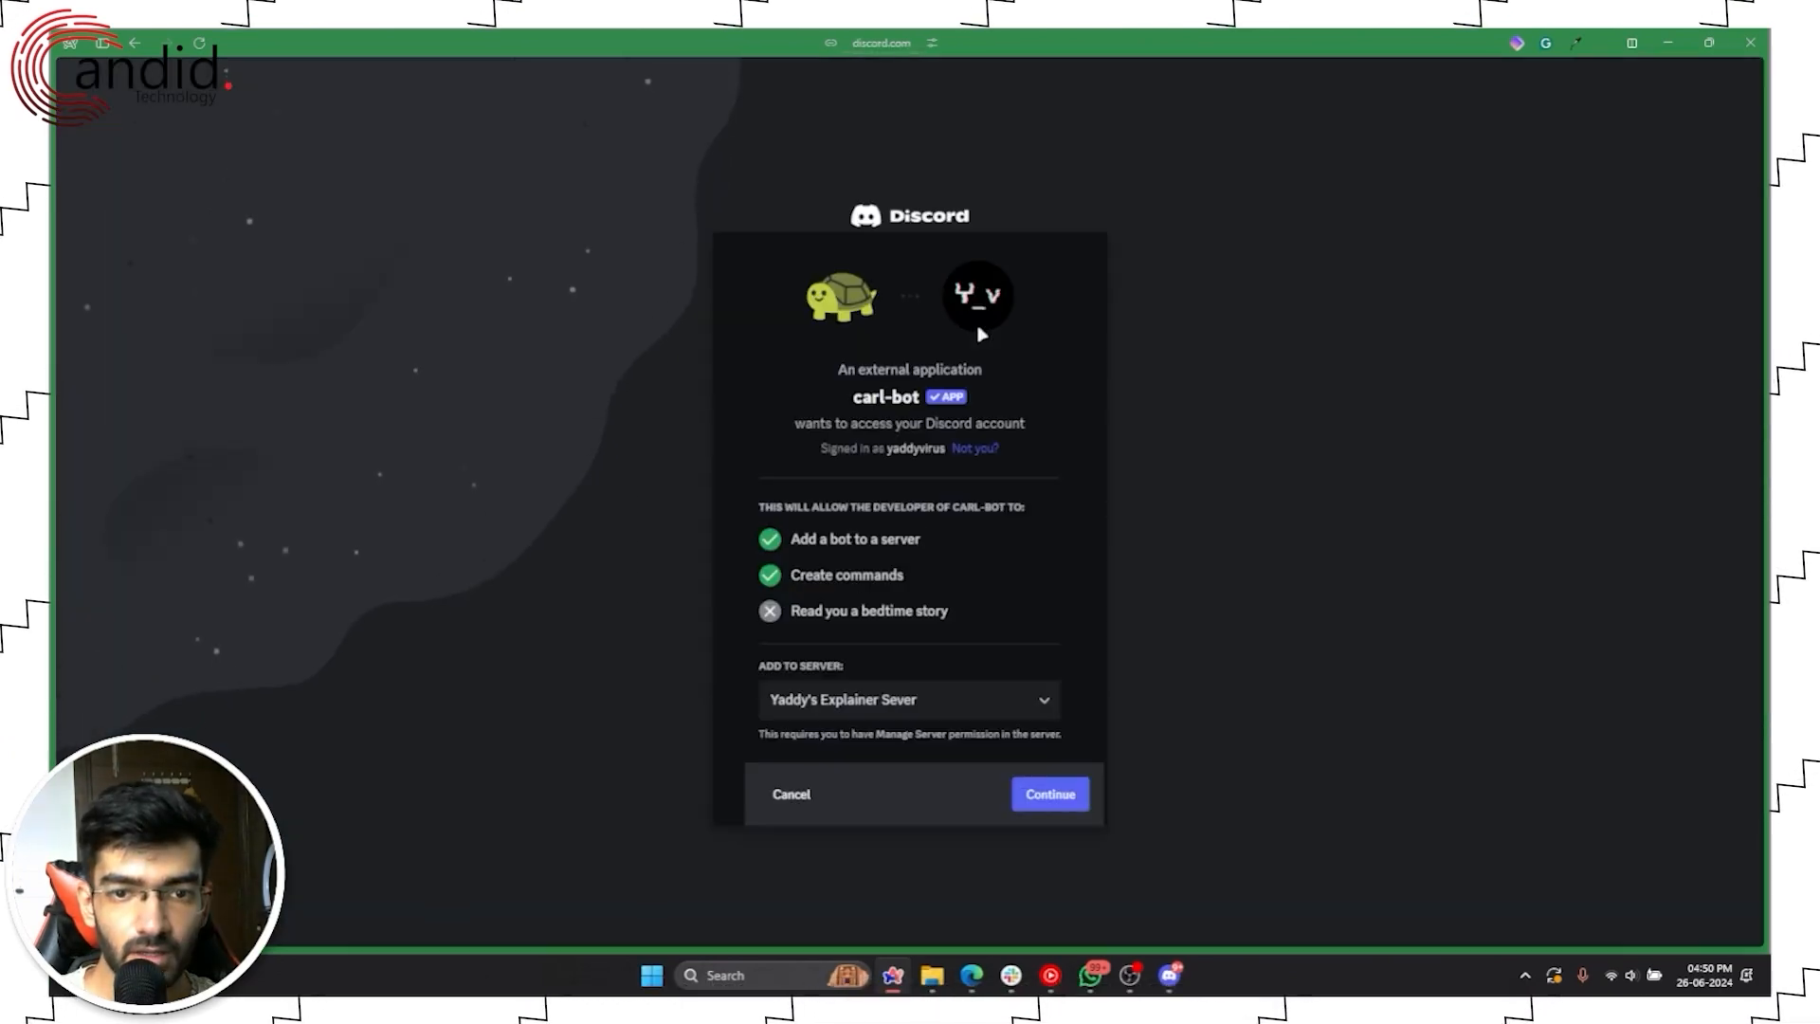
{"action": "left_click", "coordinate": [1052, 794]}
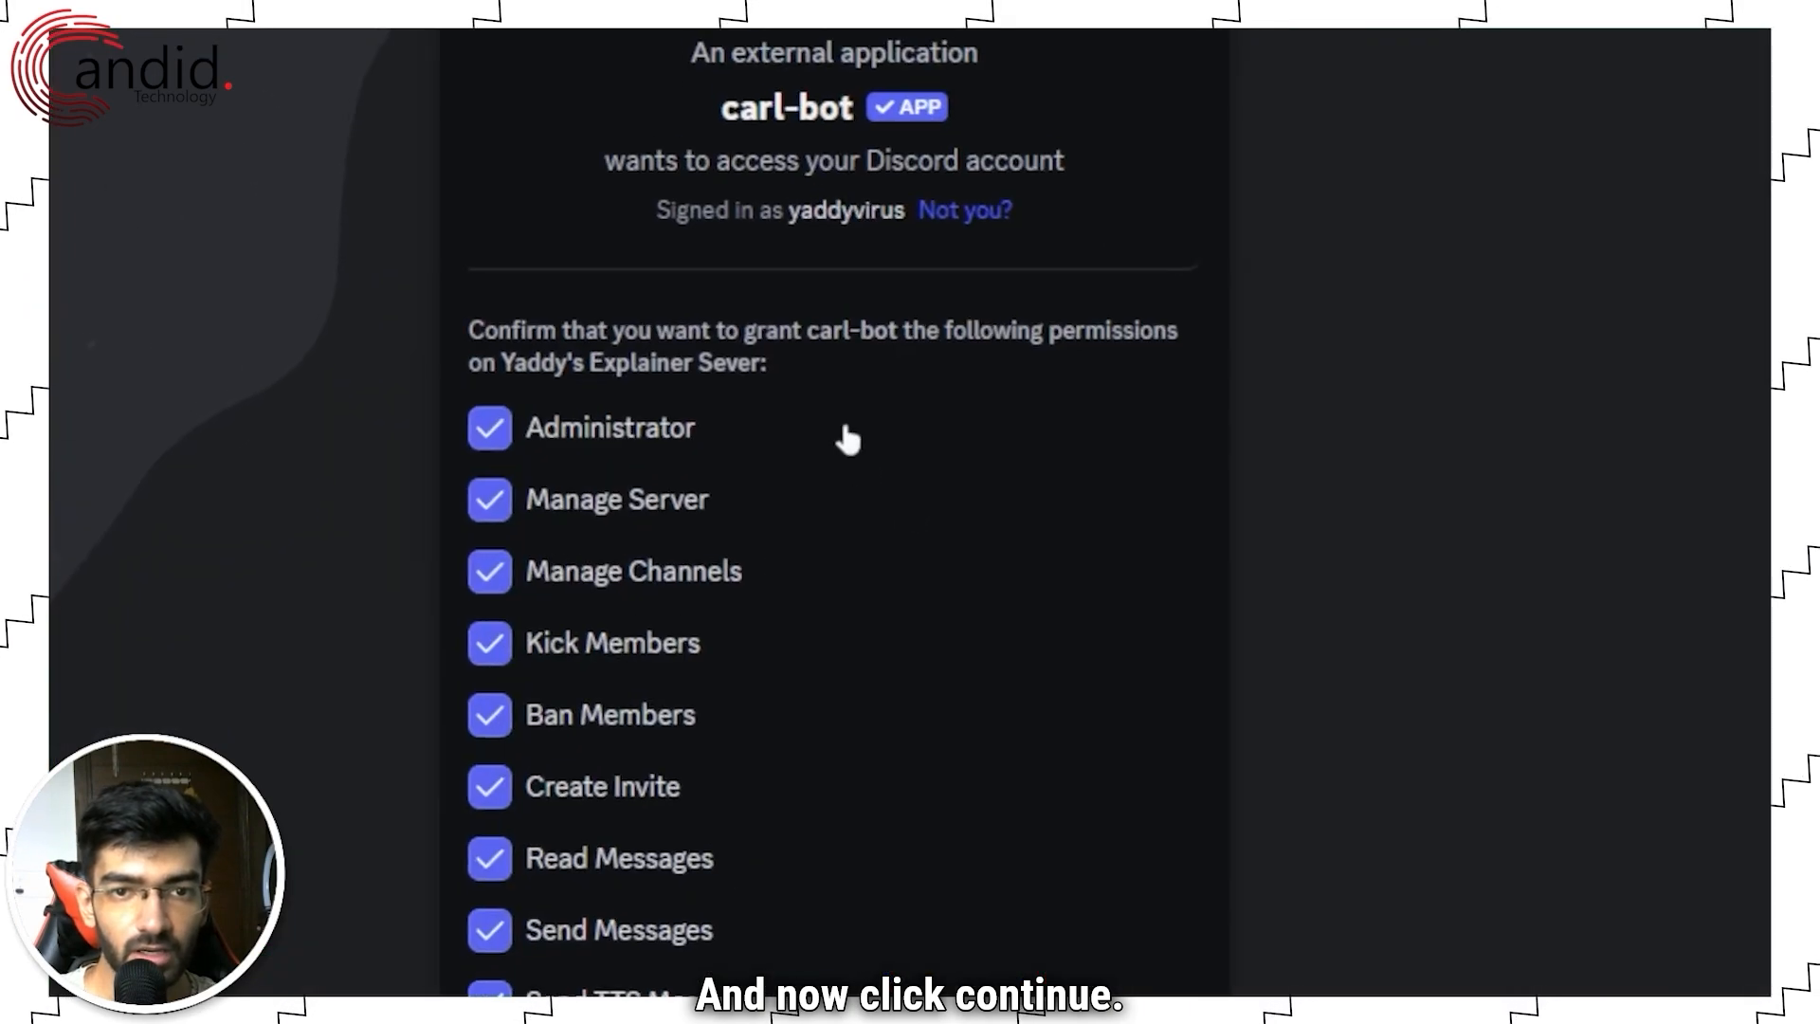
{"action": "scroll", "coordinate": [840, 840], "scroll_direction": "down", "scroll_amount": 8}
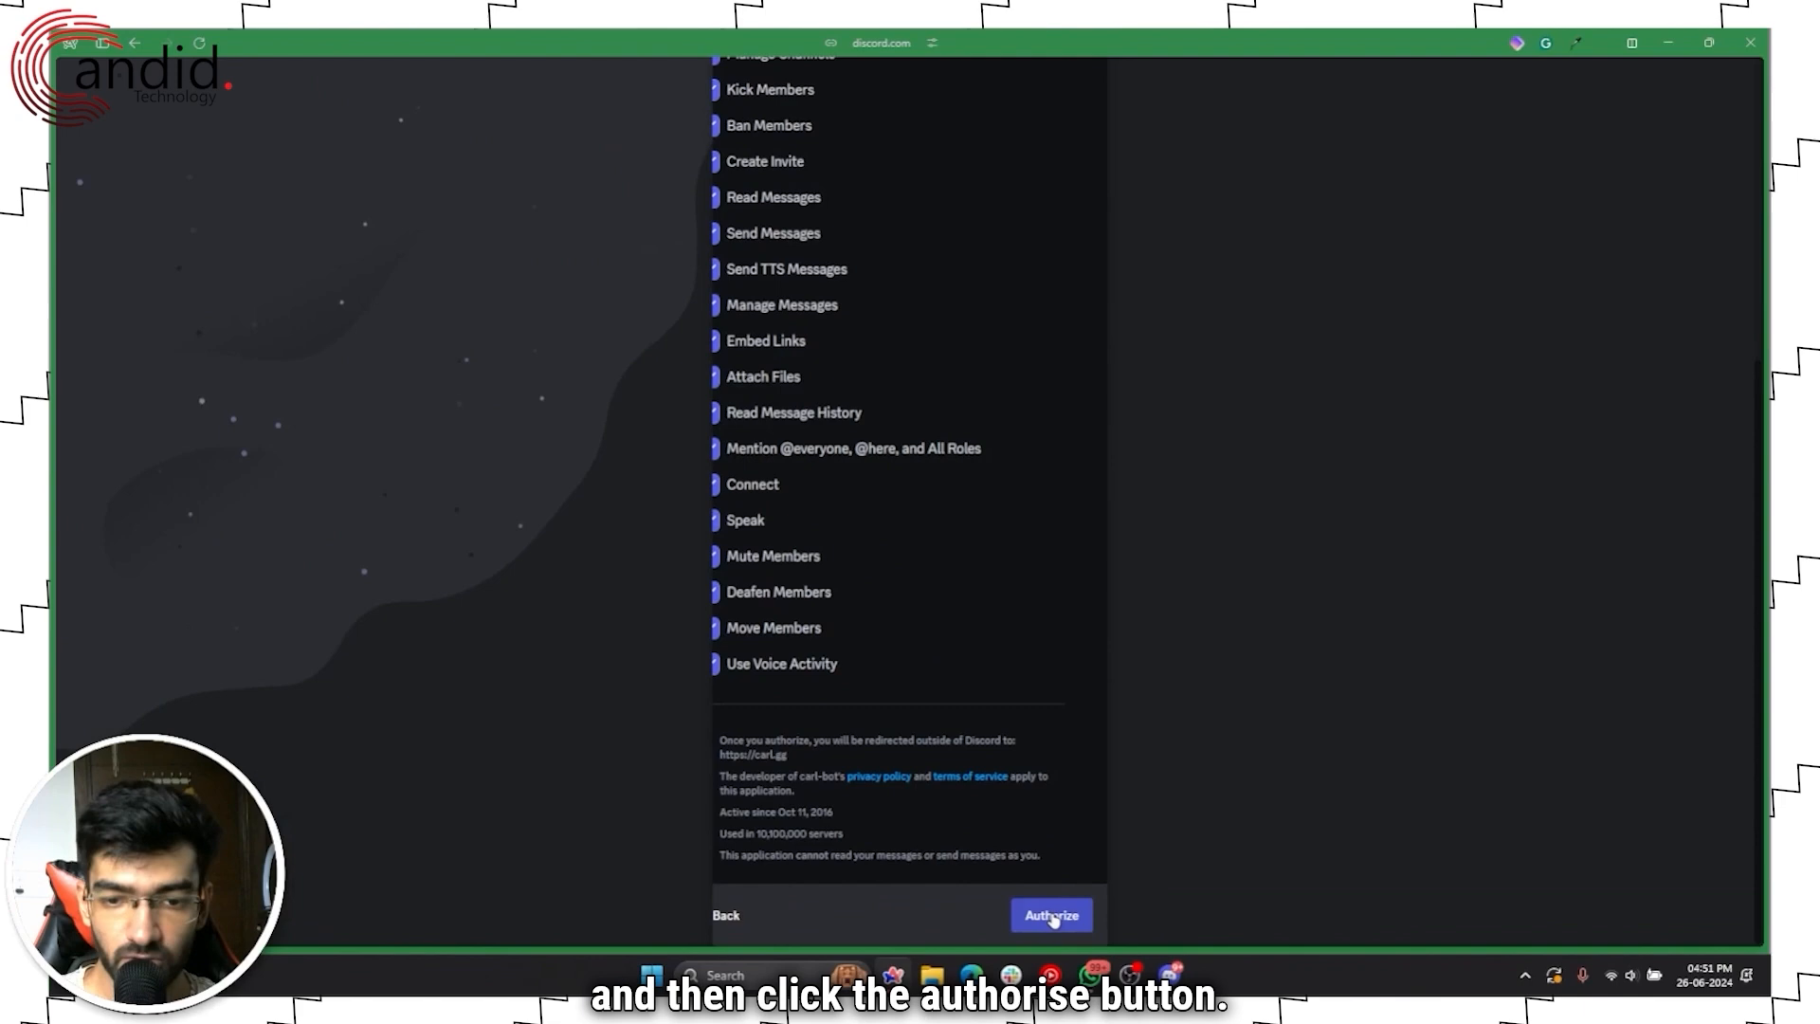
{"action": "left_click", "coordinate": [912, 836]}
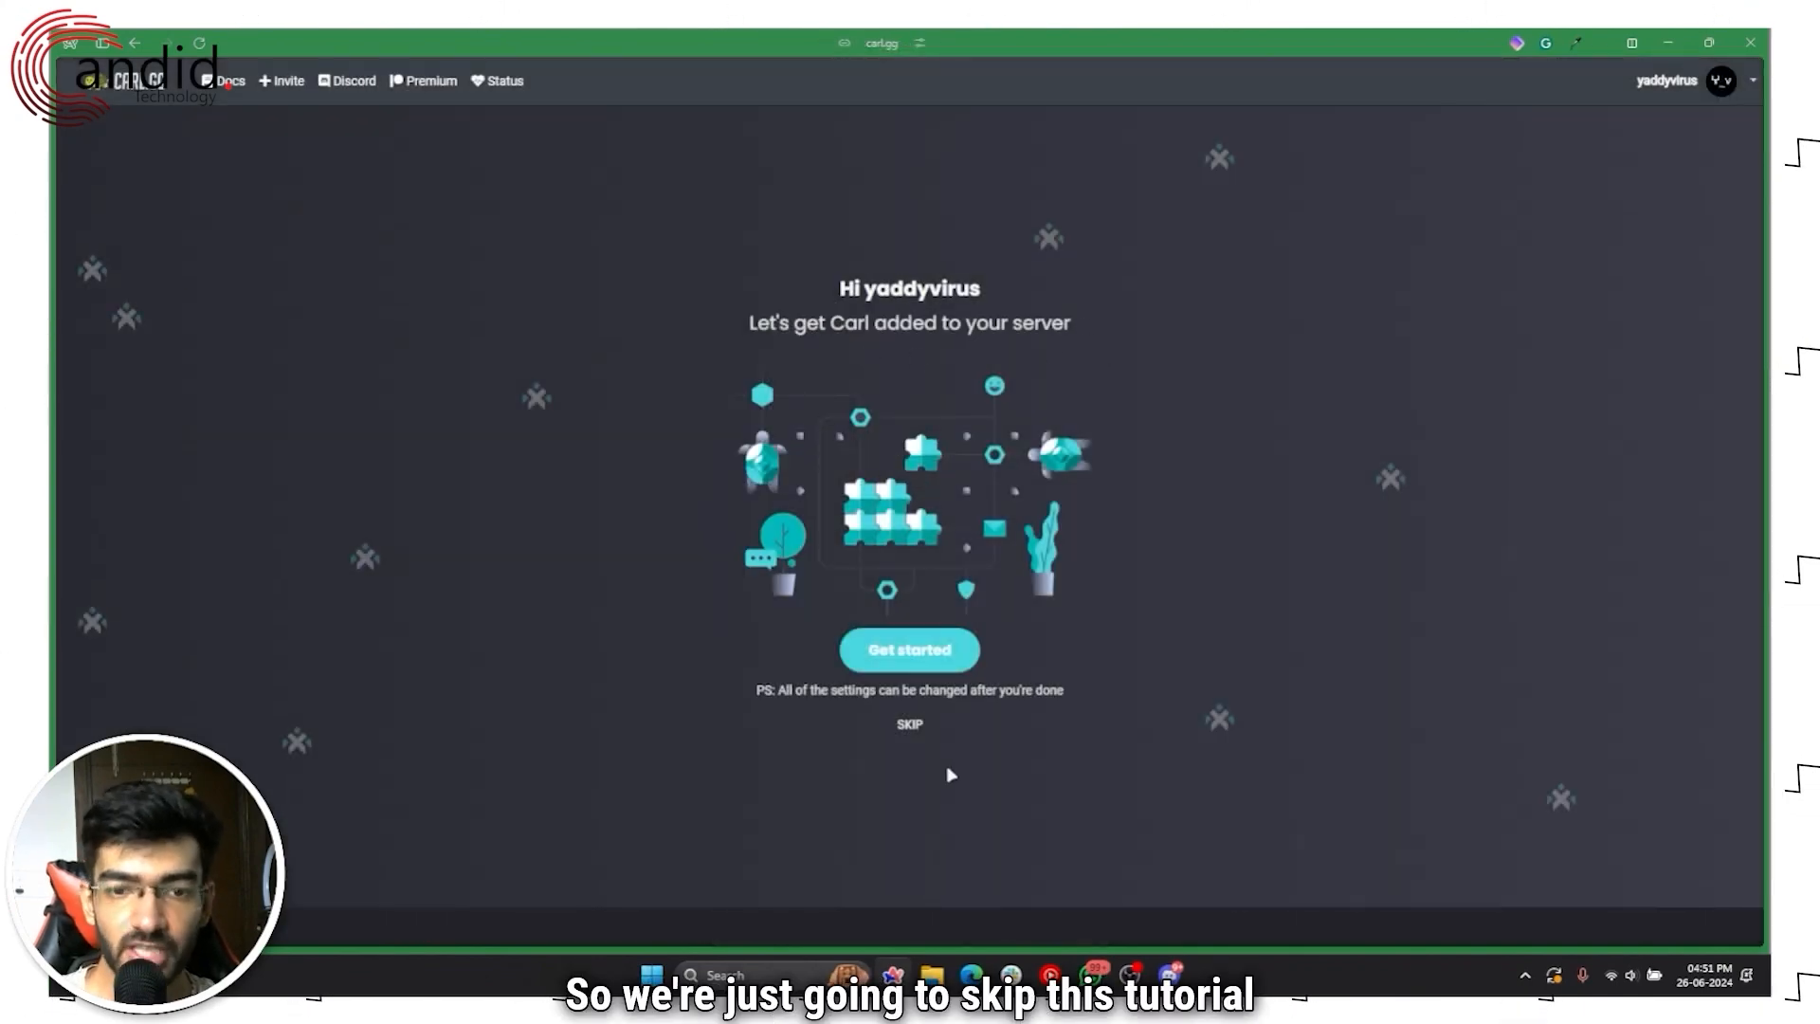
Step: Skip the setup tutorial and start a new reaction role from Reaction roles
{"action": "left_click", "coordinate": [909, 724]}
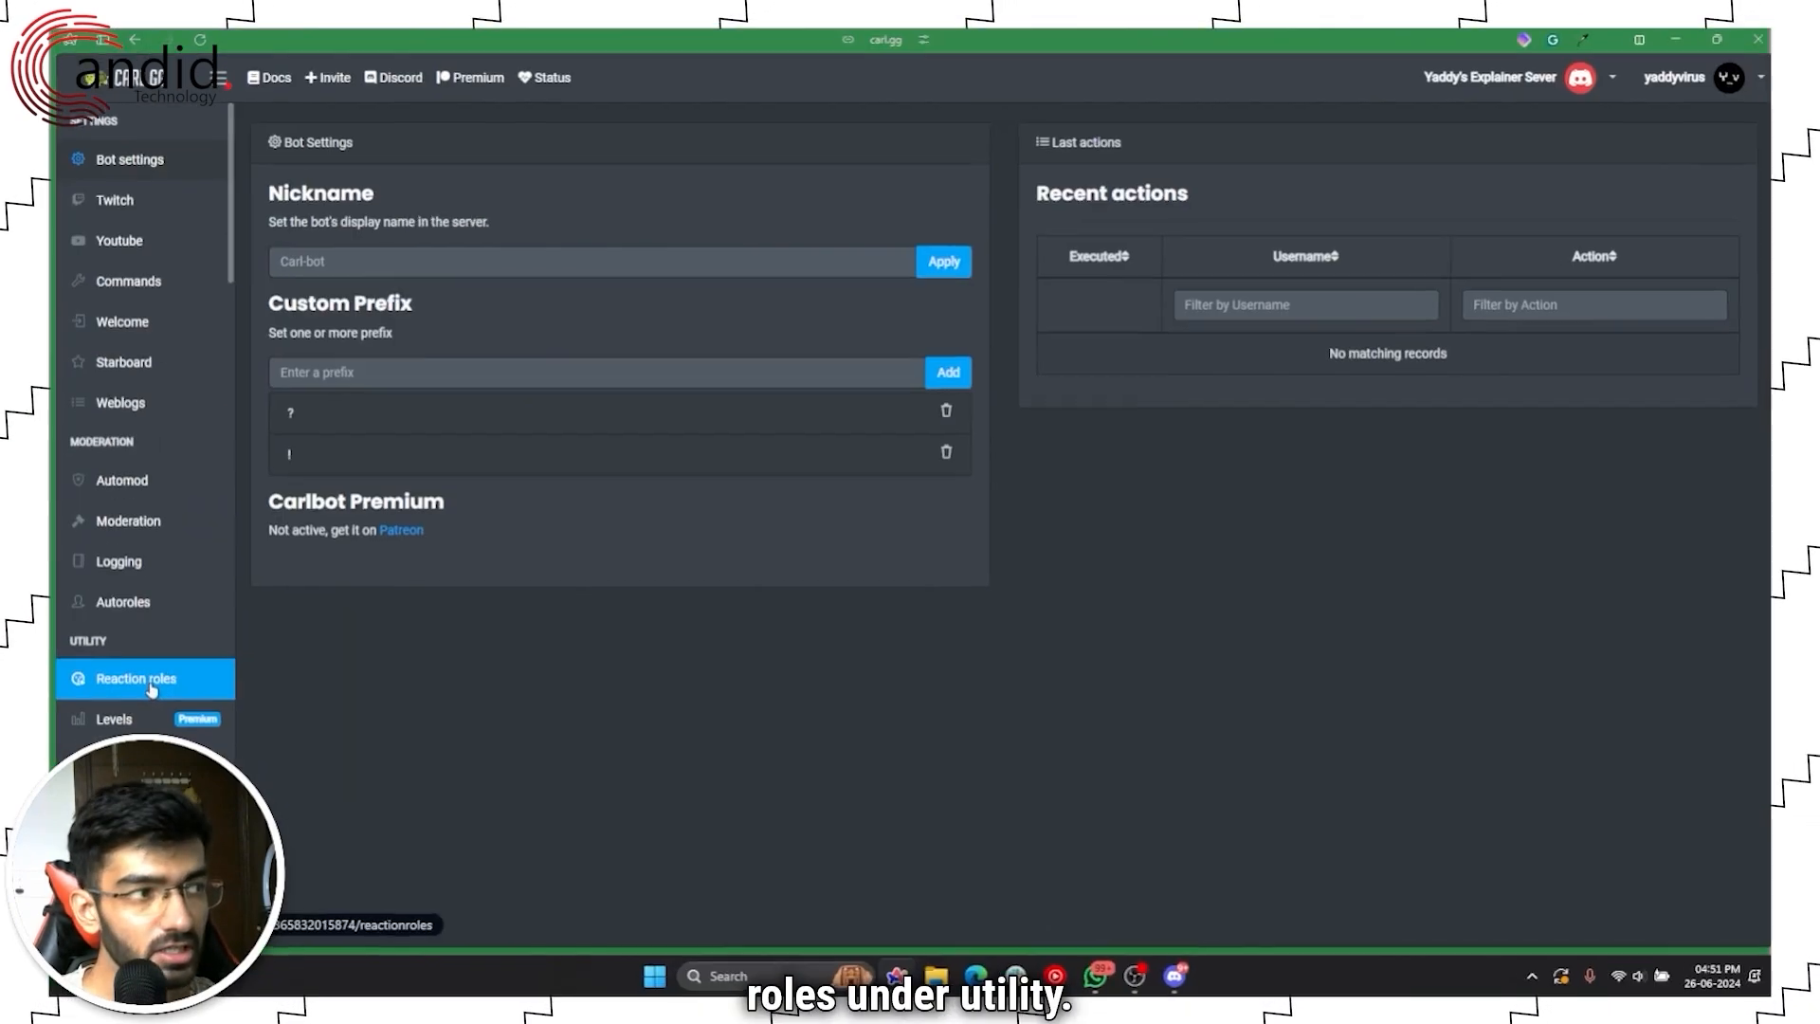
{"action": "left_click", "coordinate": [254, 526]}
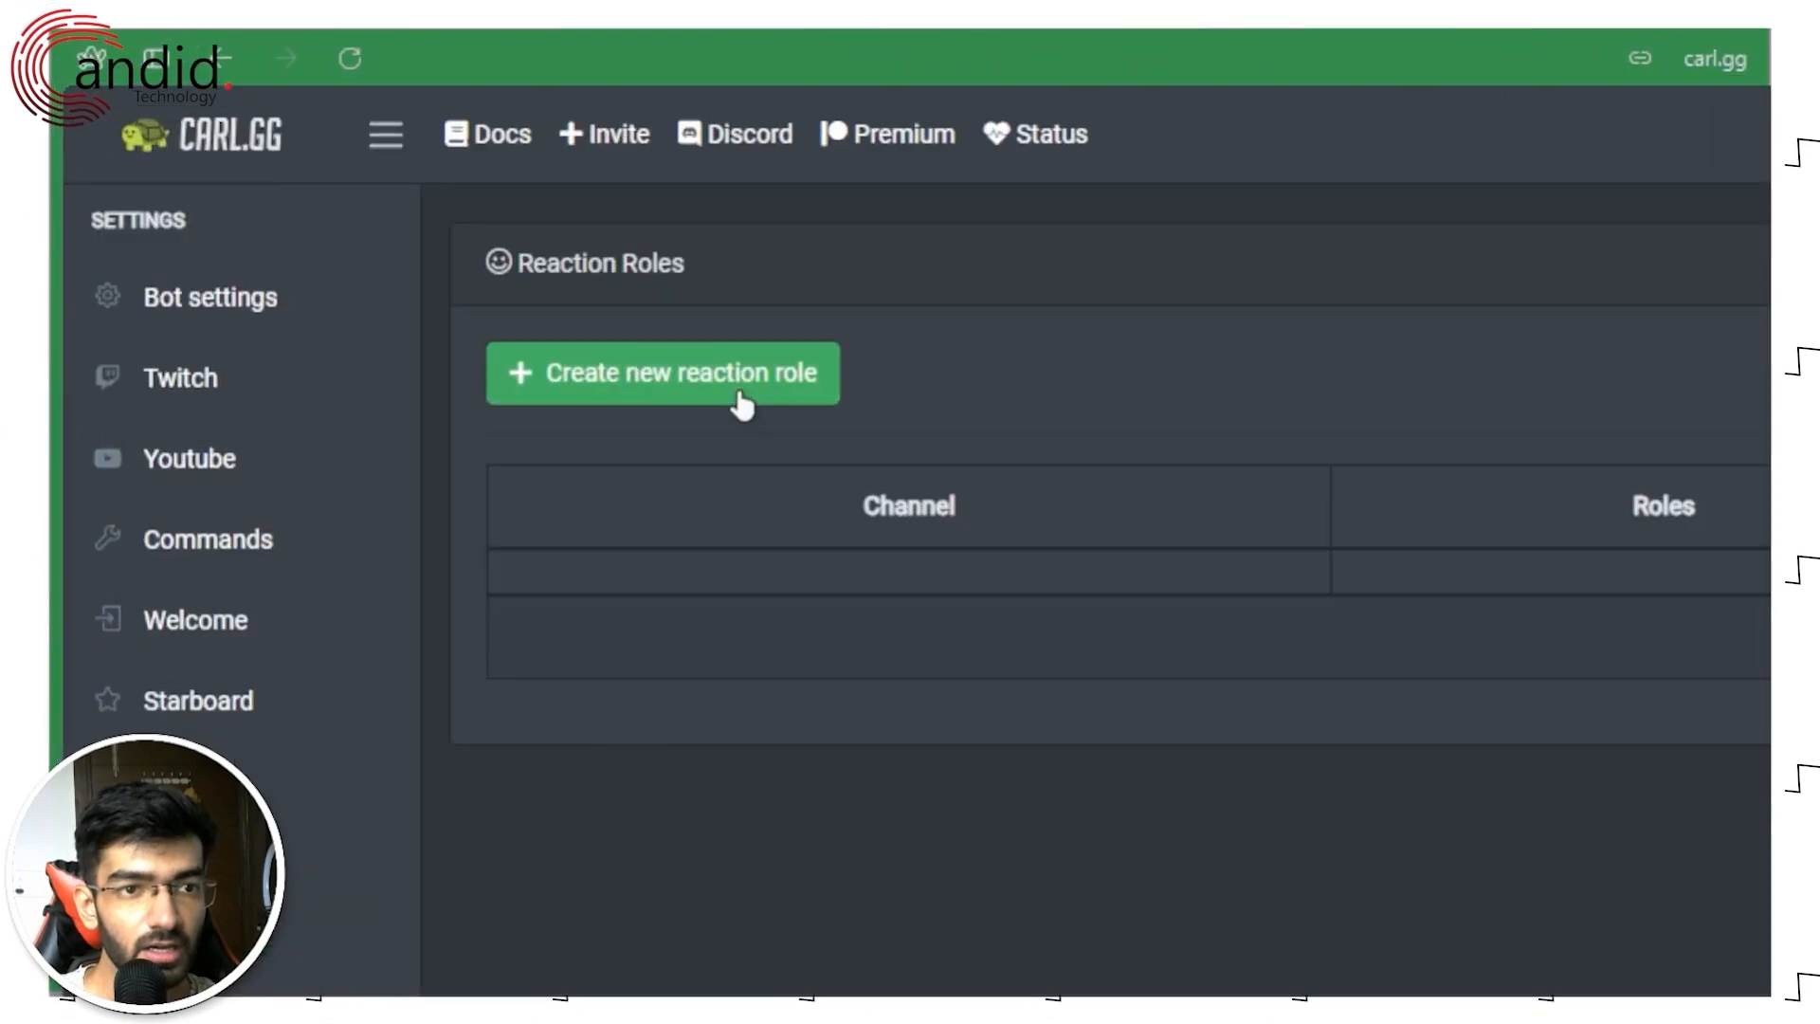
{"action": "left_click", "coordinate": [391, 203]}
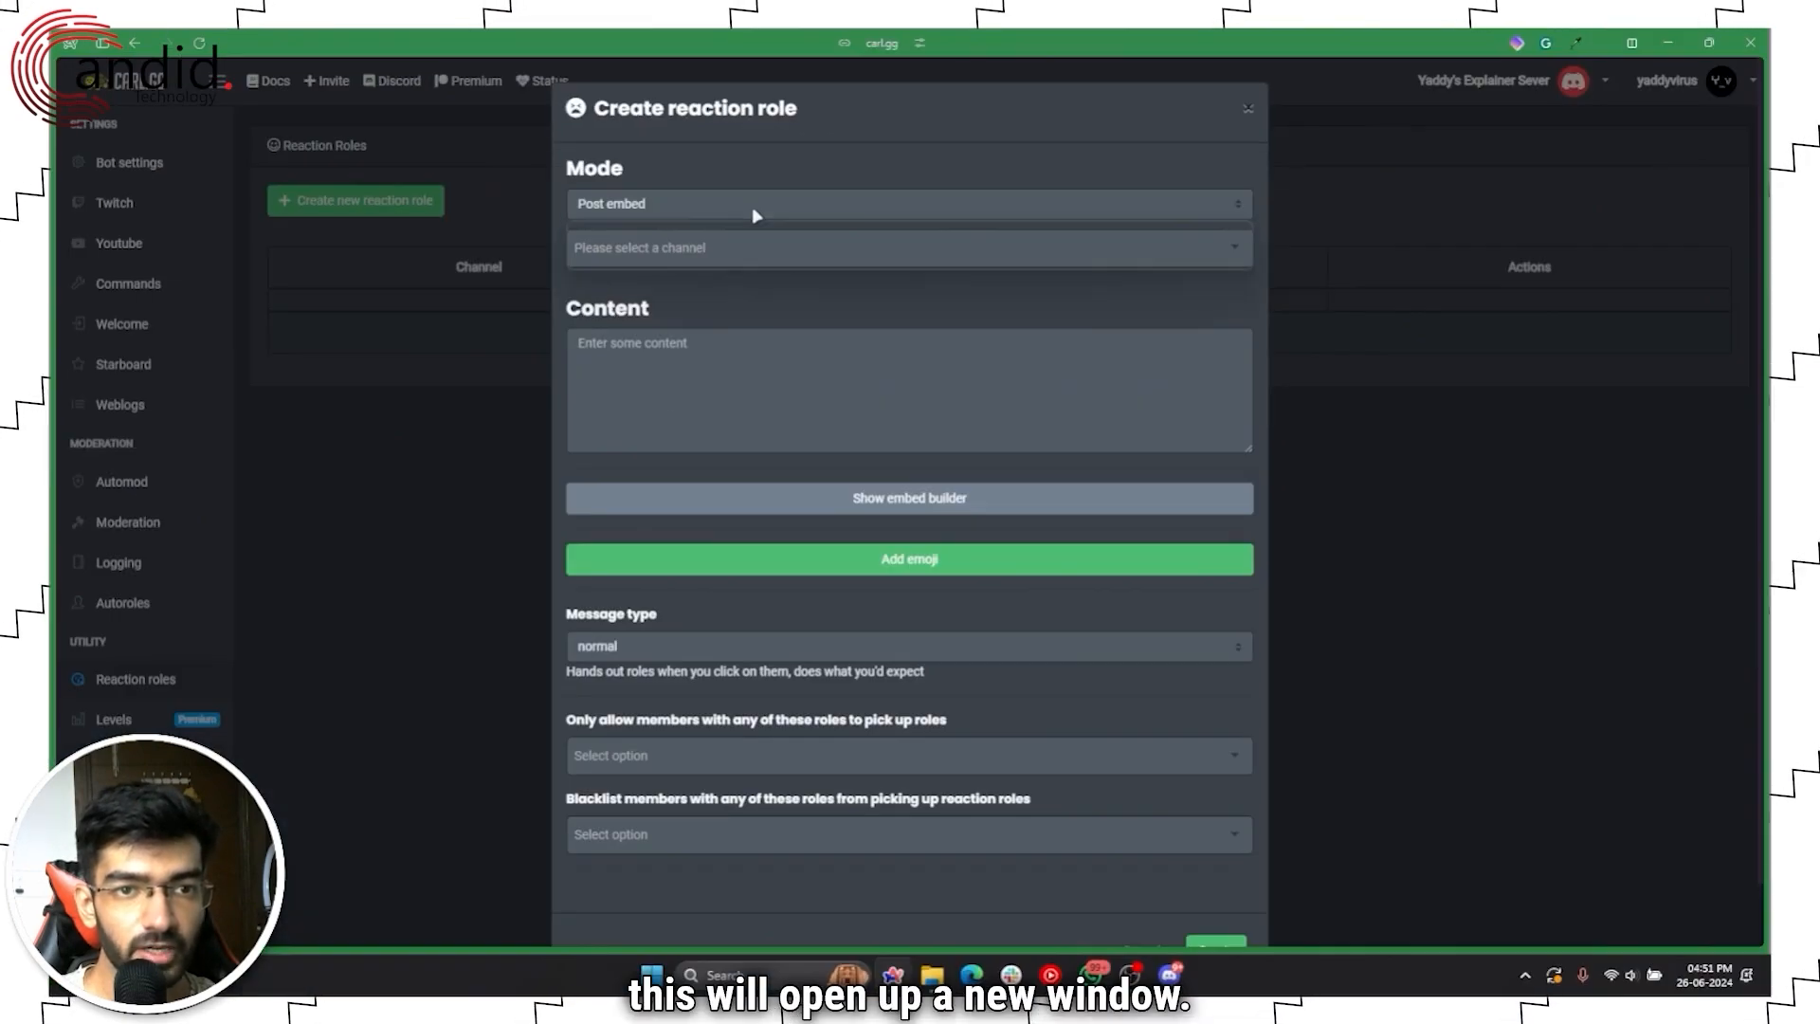
{"action": "left_click", "coordinate": [755, 214]}
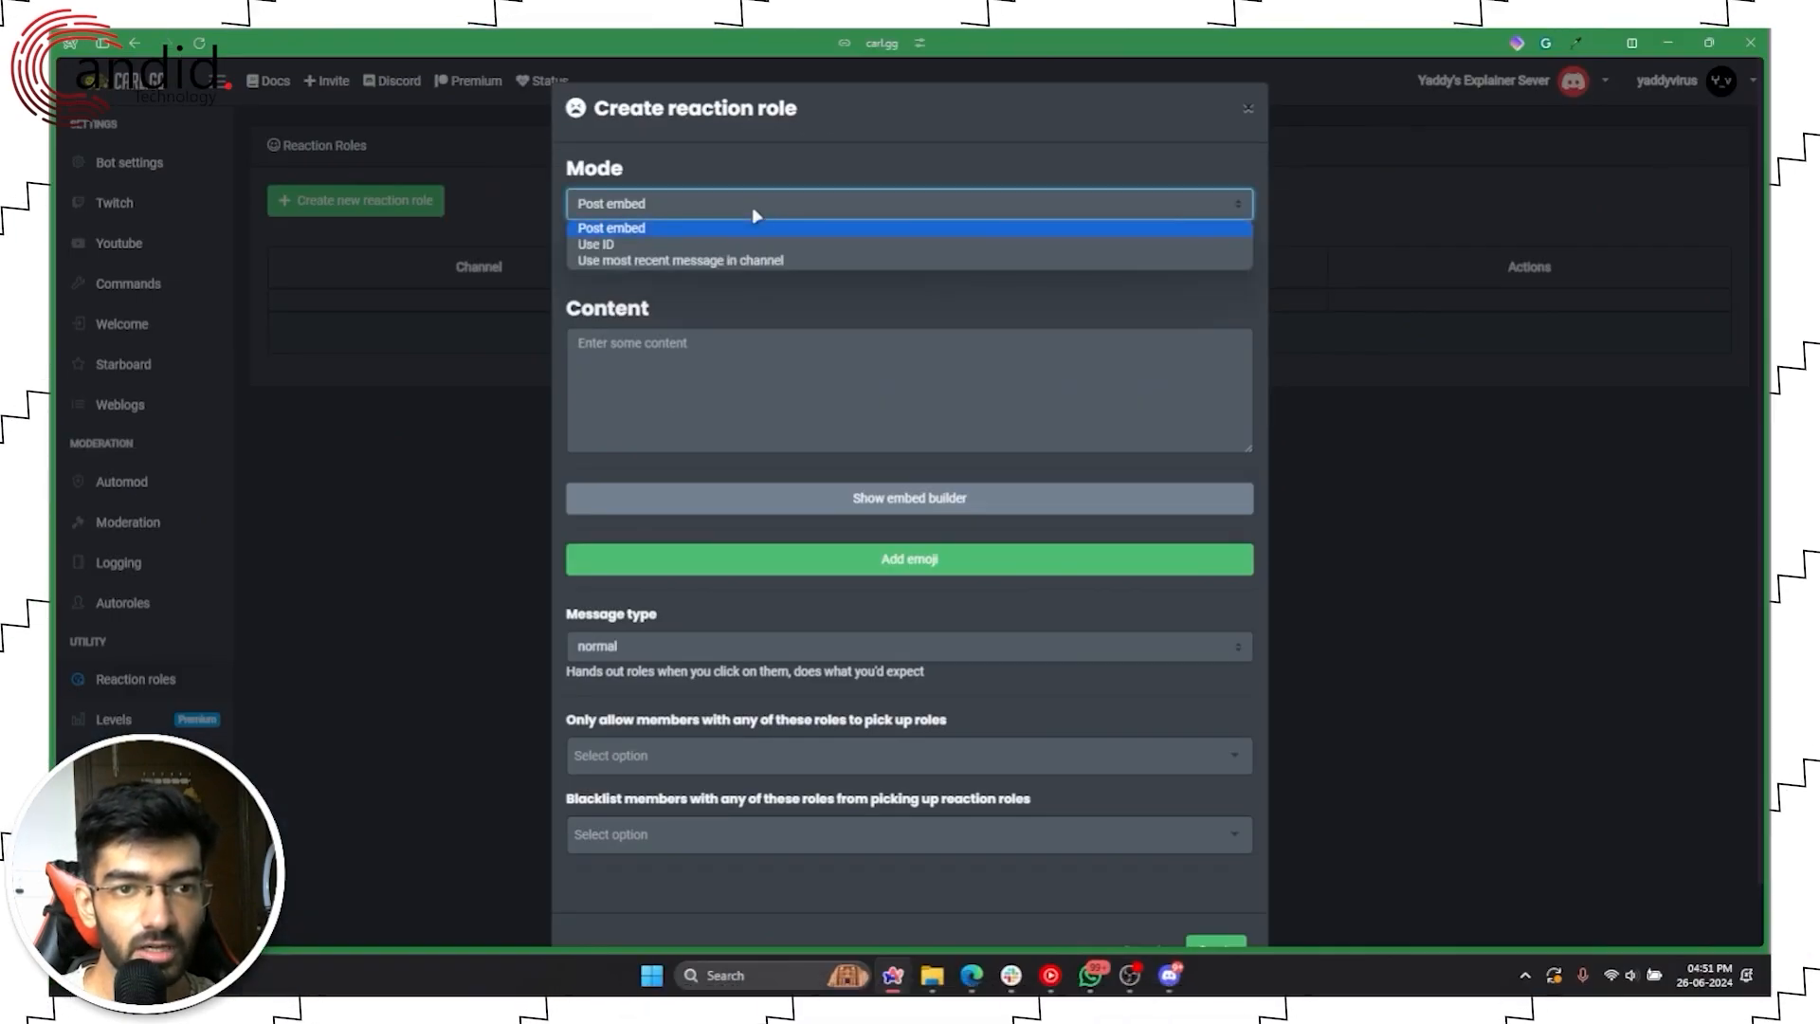
{"action": "left_click", "coordinate": [733, 244]}
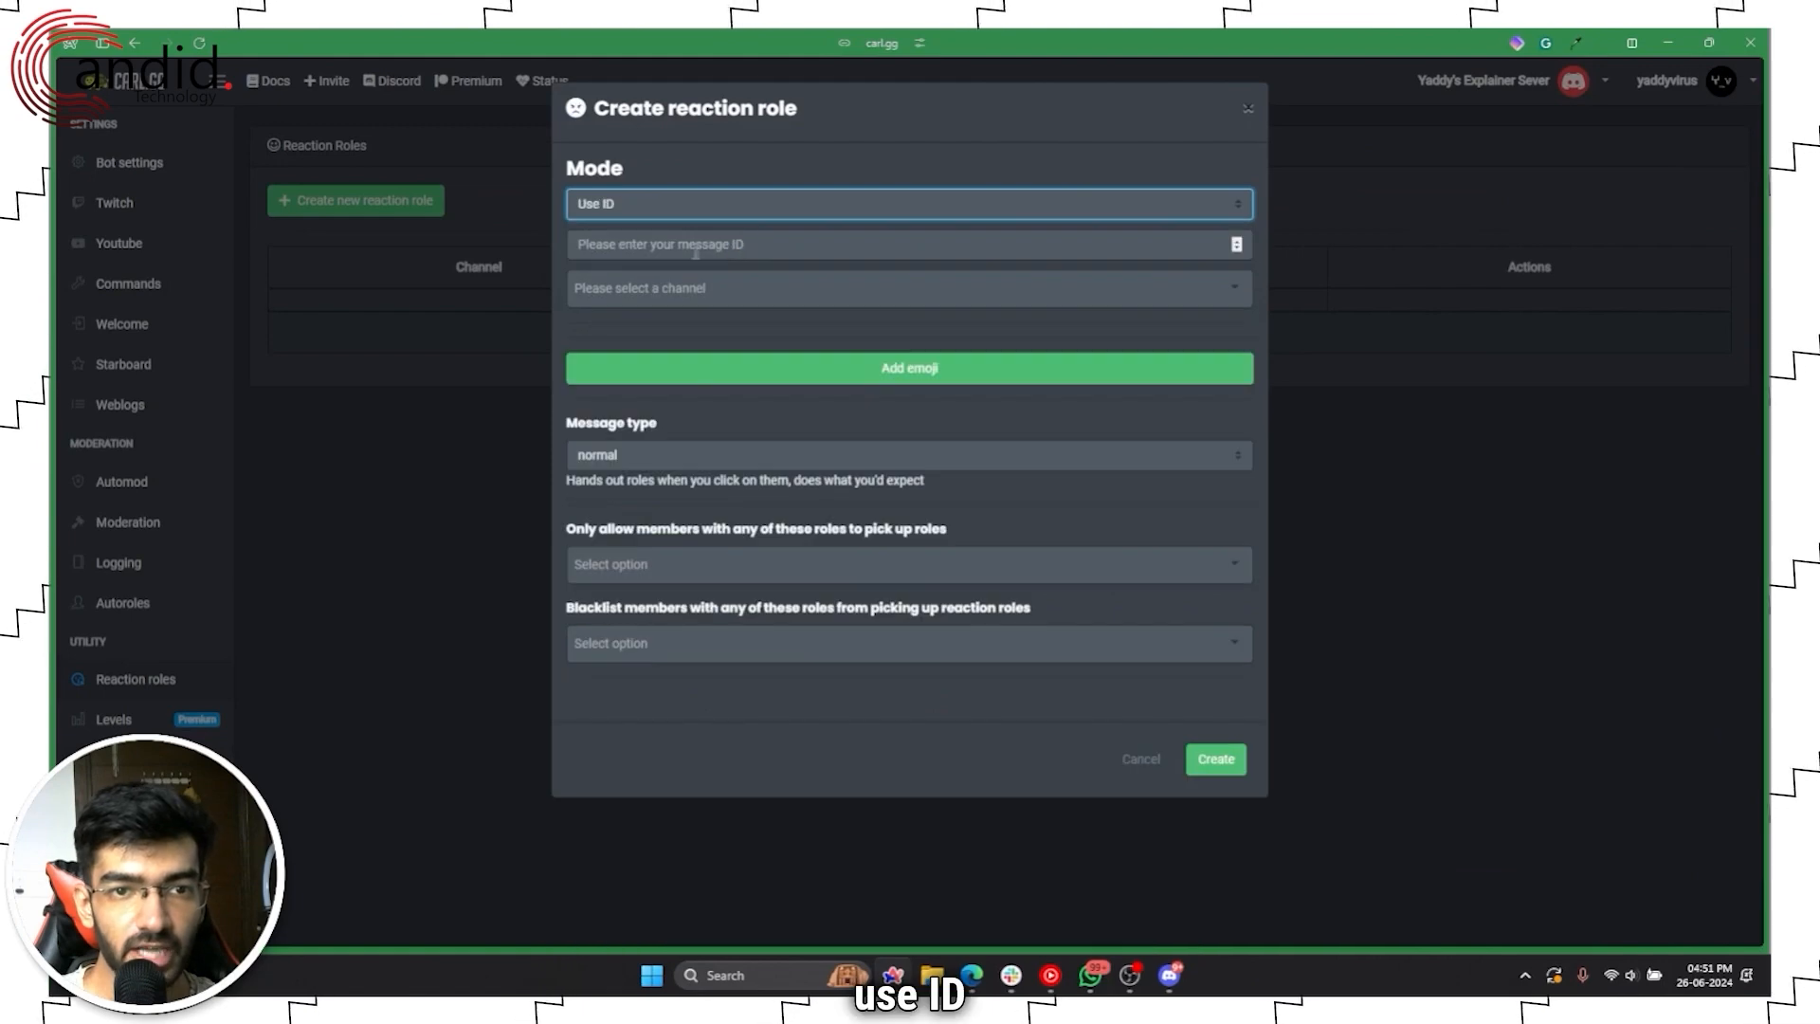
{"action": "left_click", "coordinate": [758, 245]}
{"action": "key", "text": "ctrl+v"}
{"action": "left_click", "coordinate": [743, 329]}
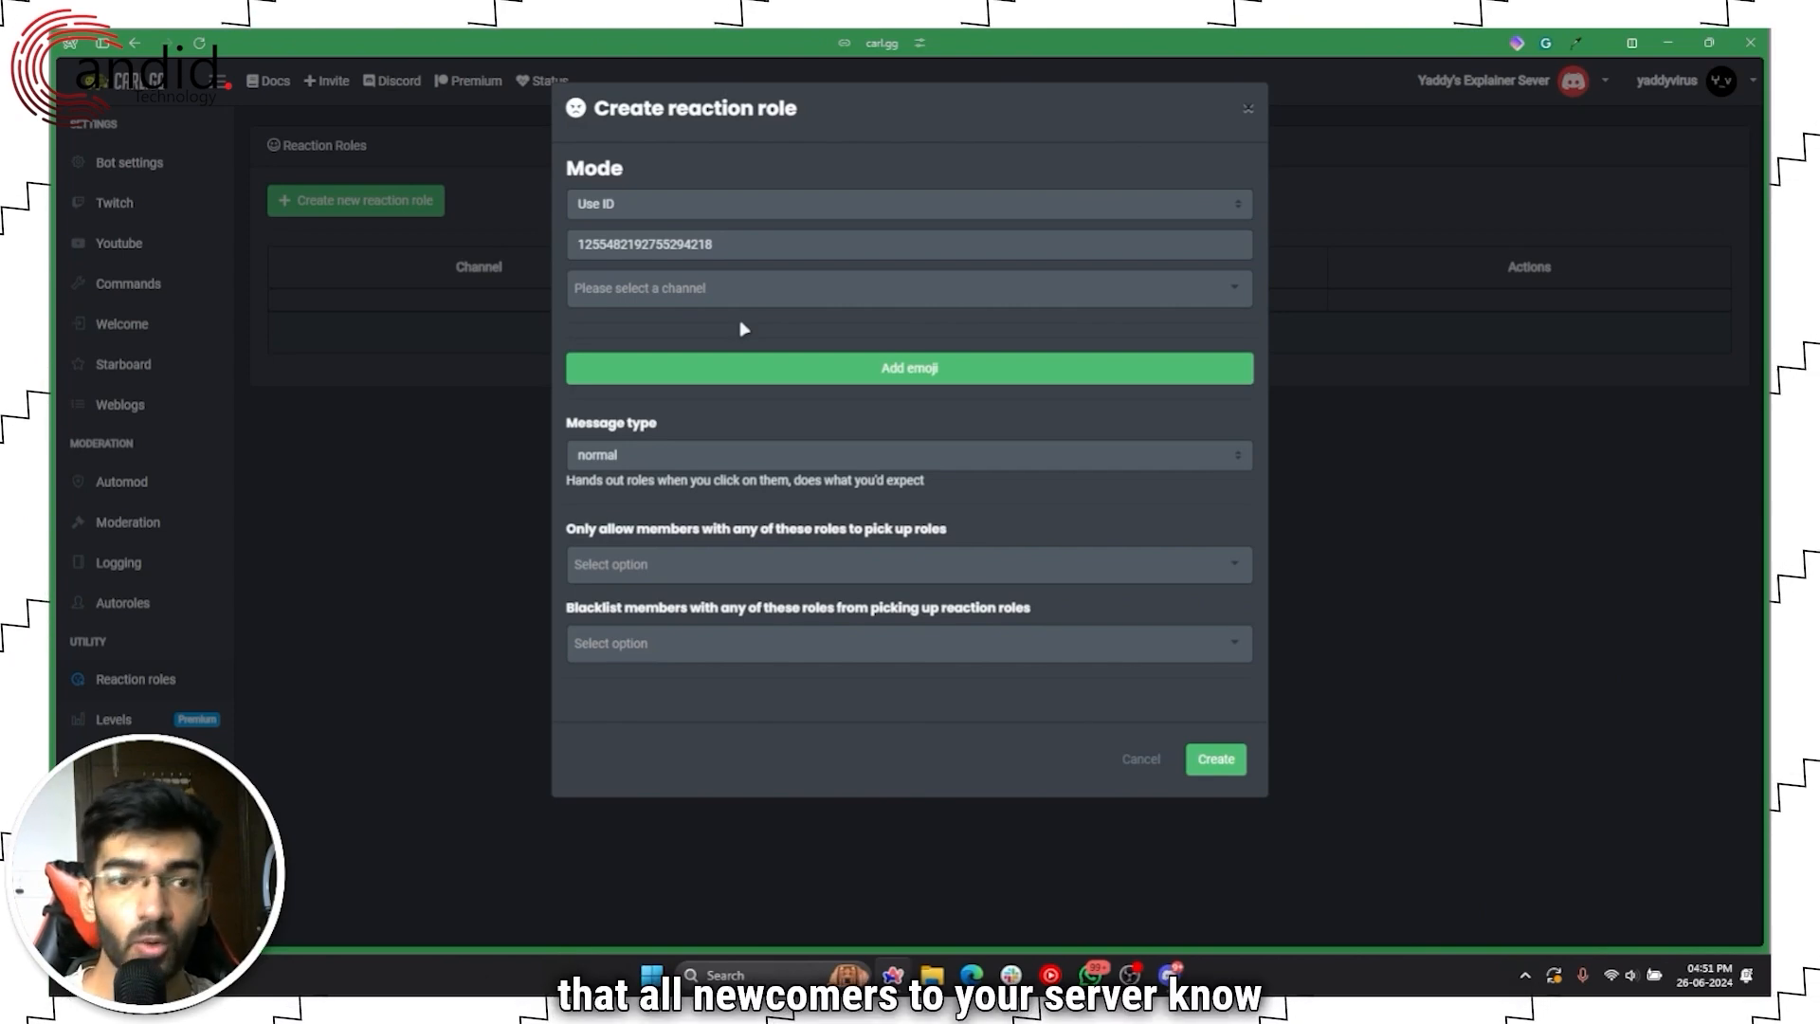
{"action": "left_click", "coordinate": [752, 300]}
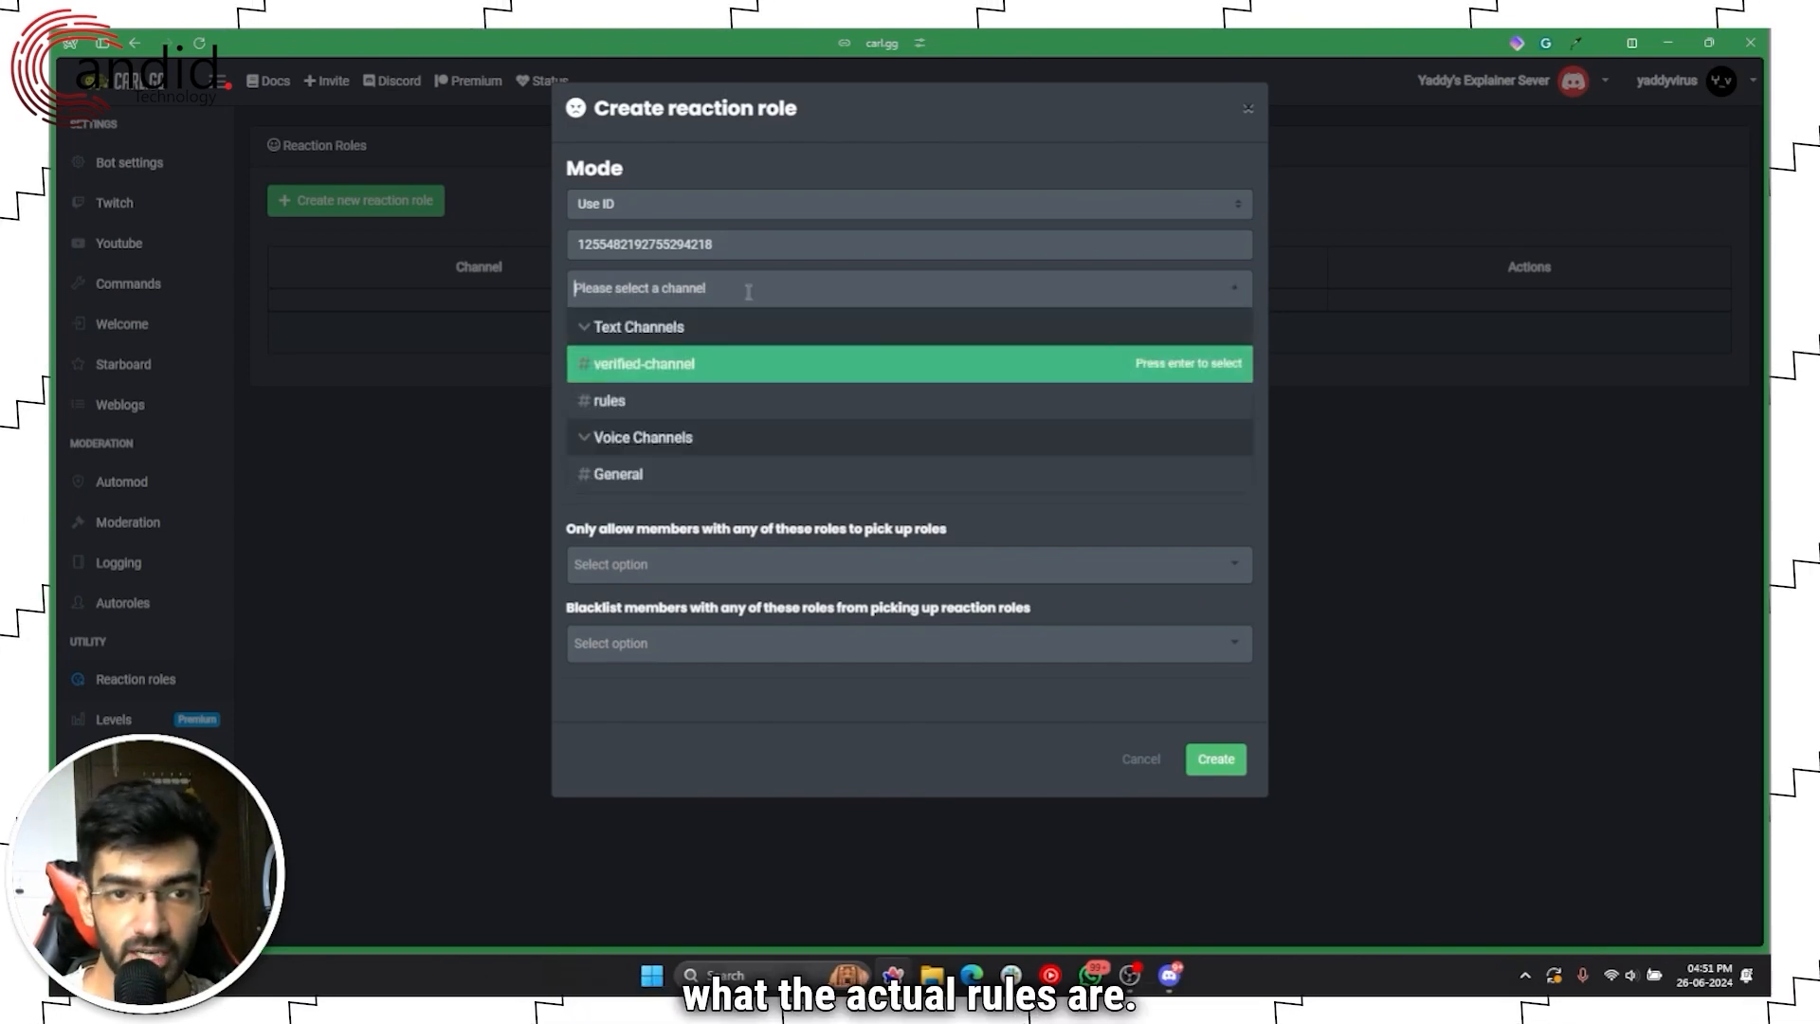
{"action": "left_click", "coordinate": [745, 401]}
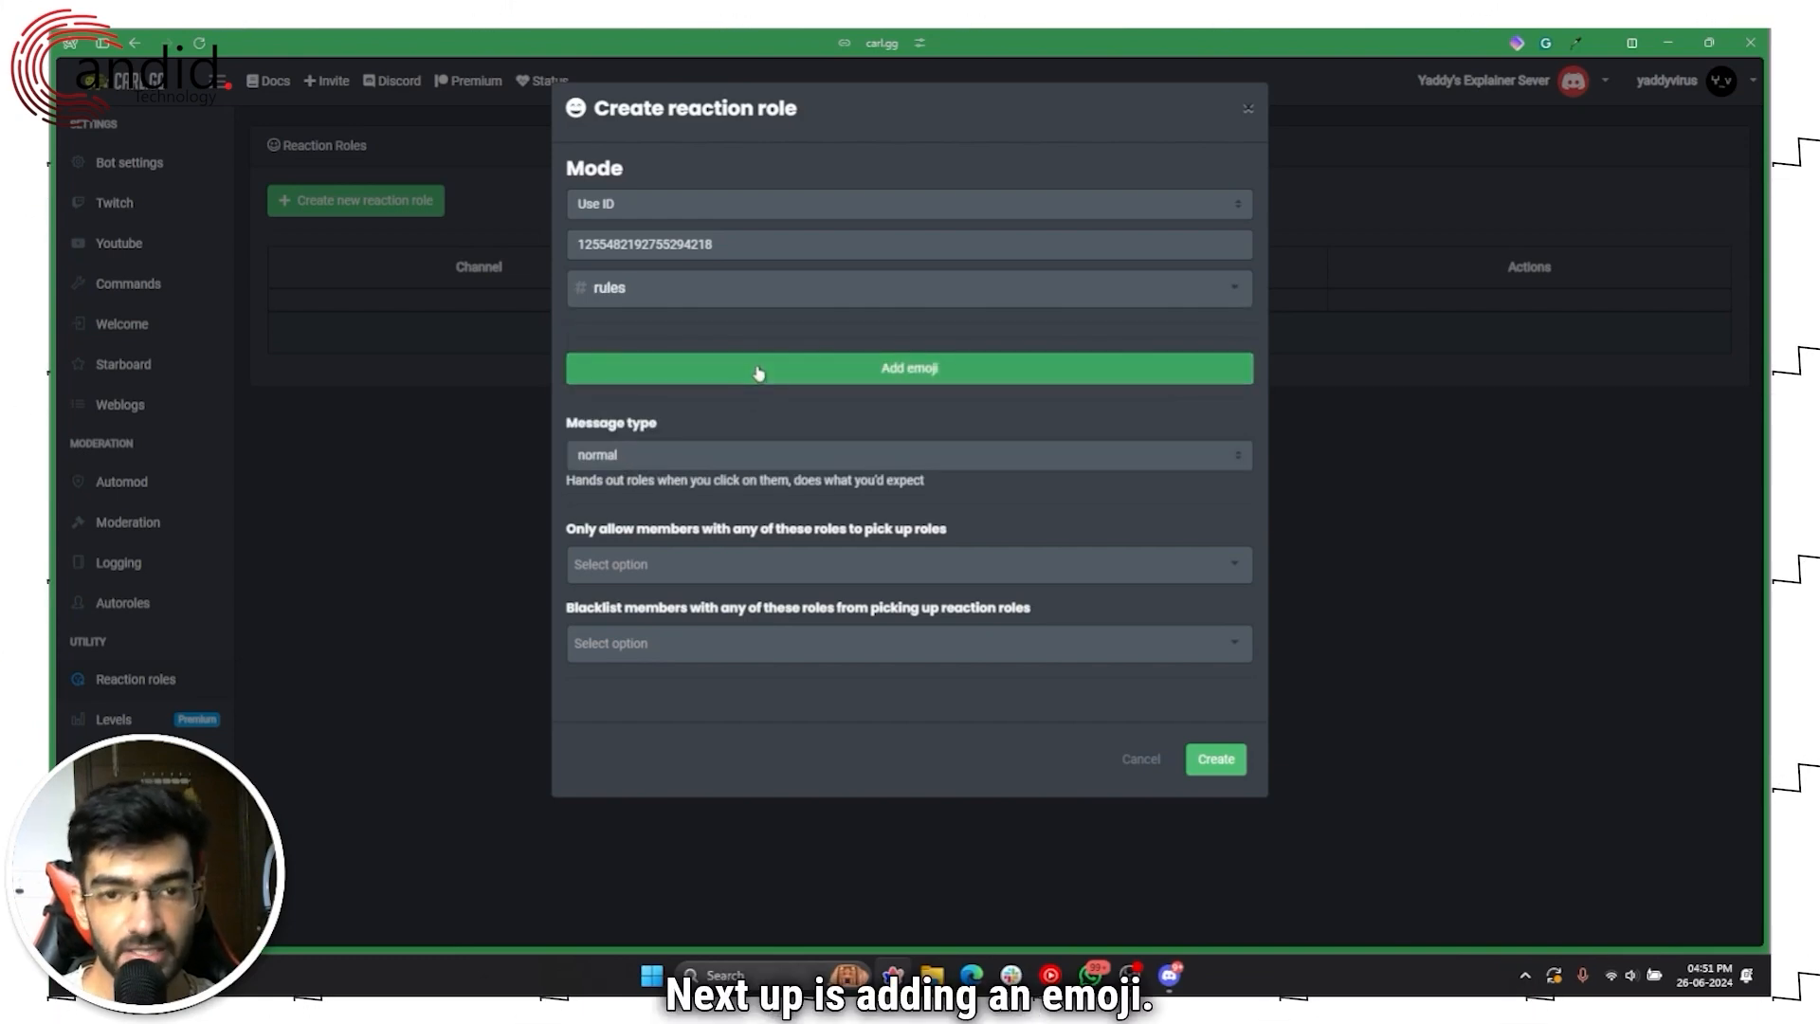
Step: Map the ✅ check emoji to the Verified role
{"action": "left_click", "coordinate": [758, 370]}
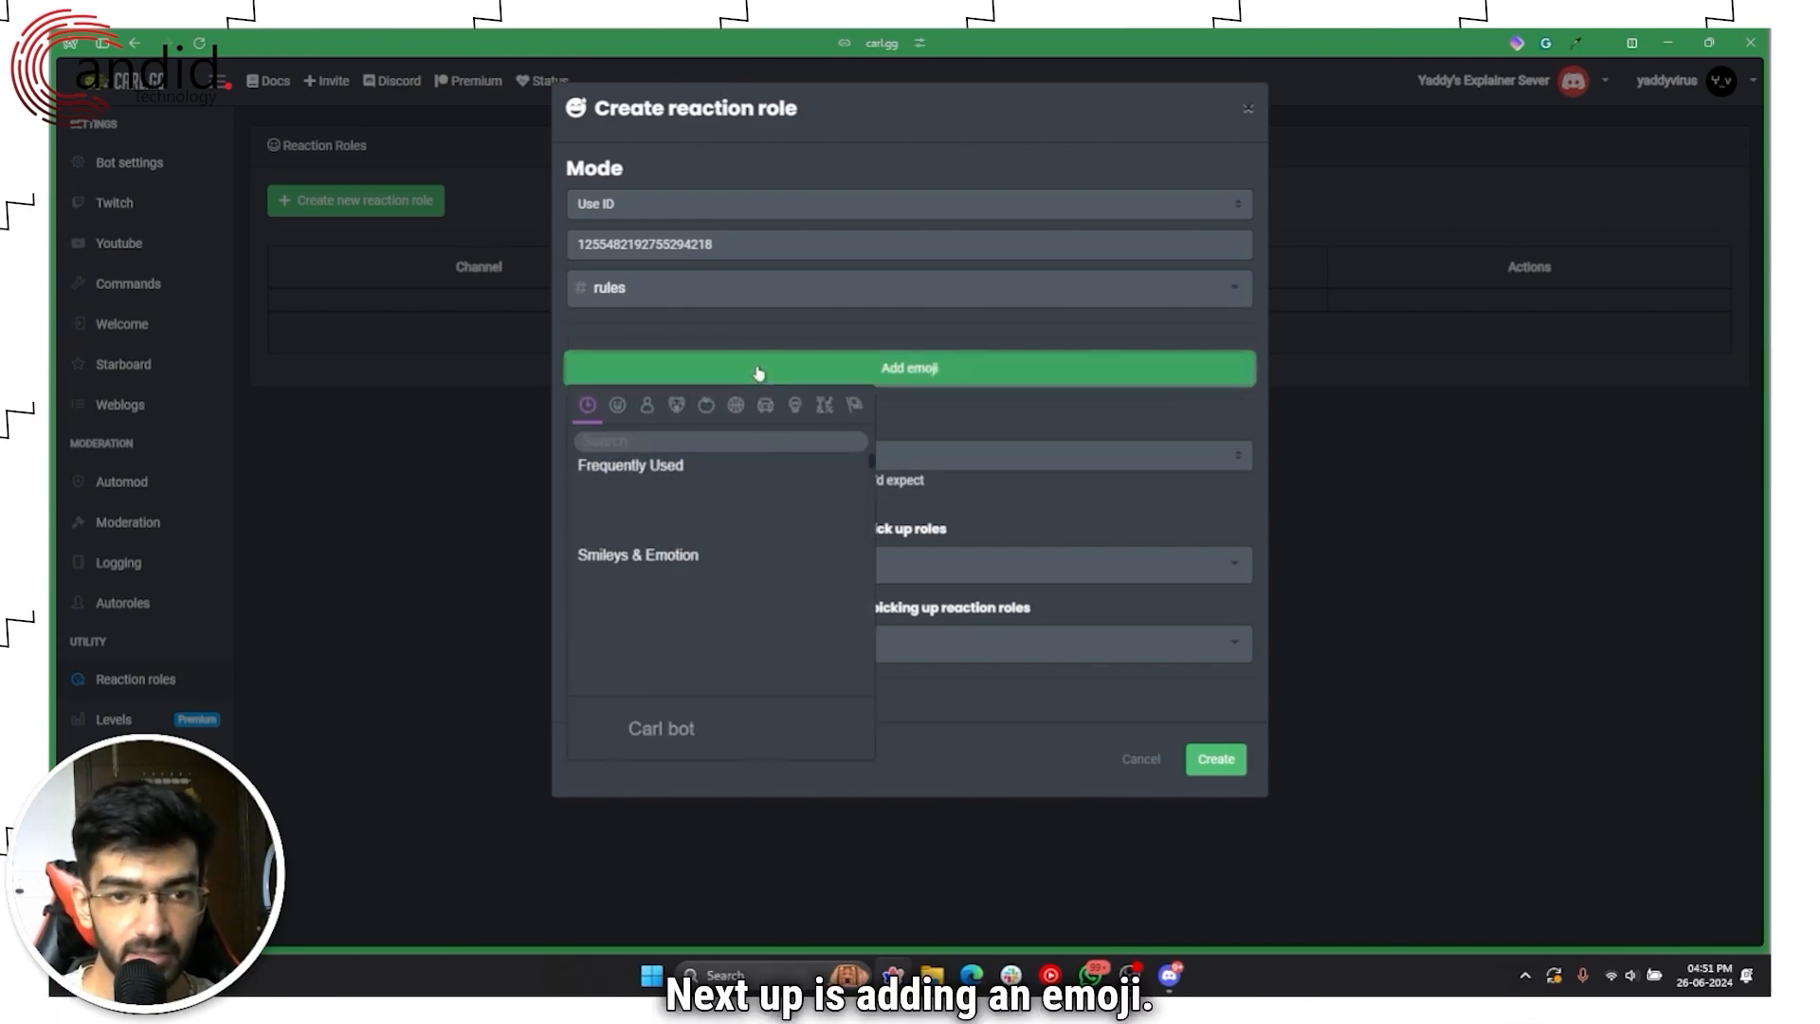
{"action": "left_click", "coordinate": [711, 440]}
{"action": "type", "text": "check"}
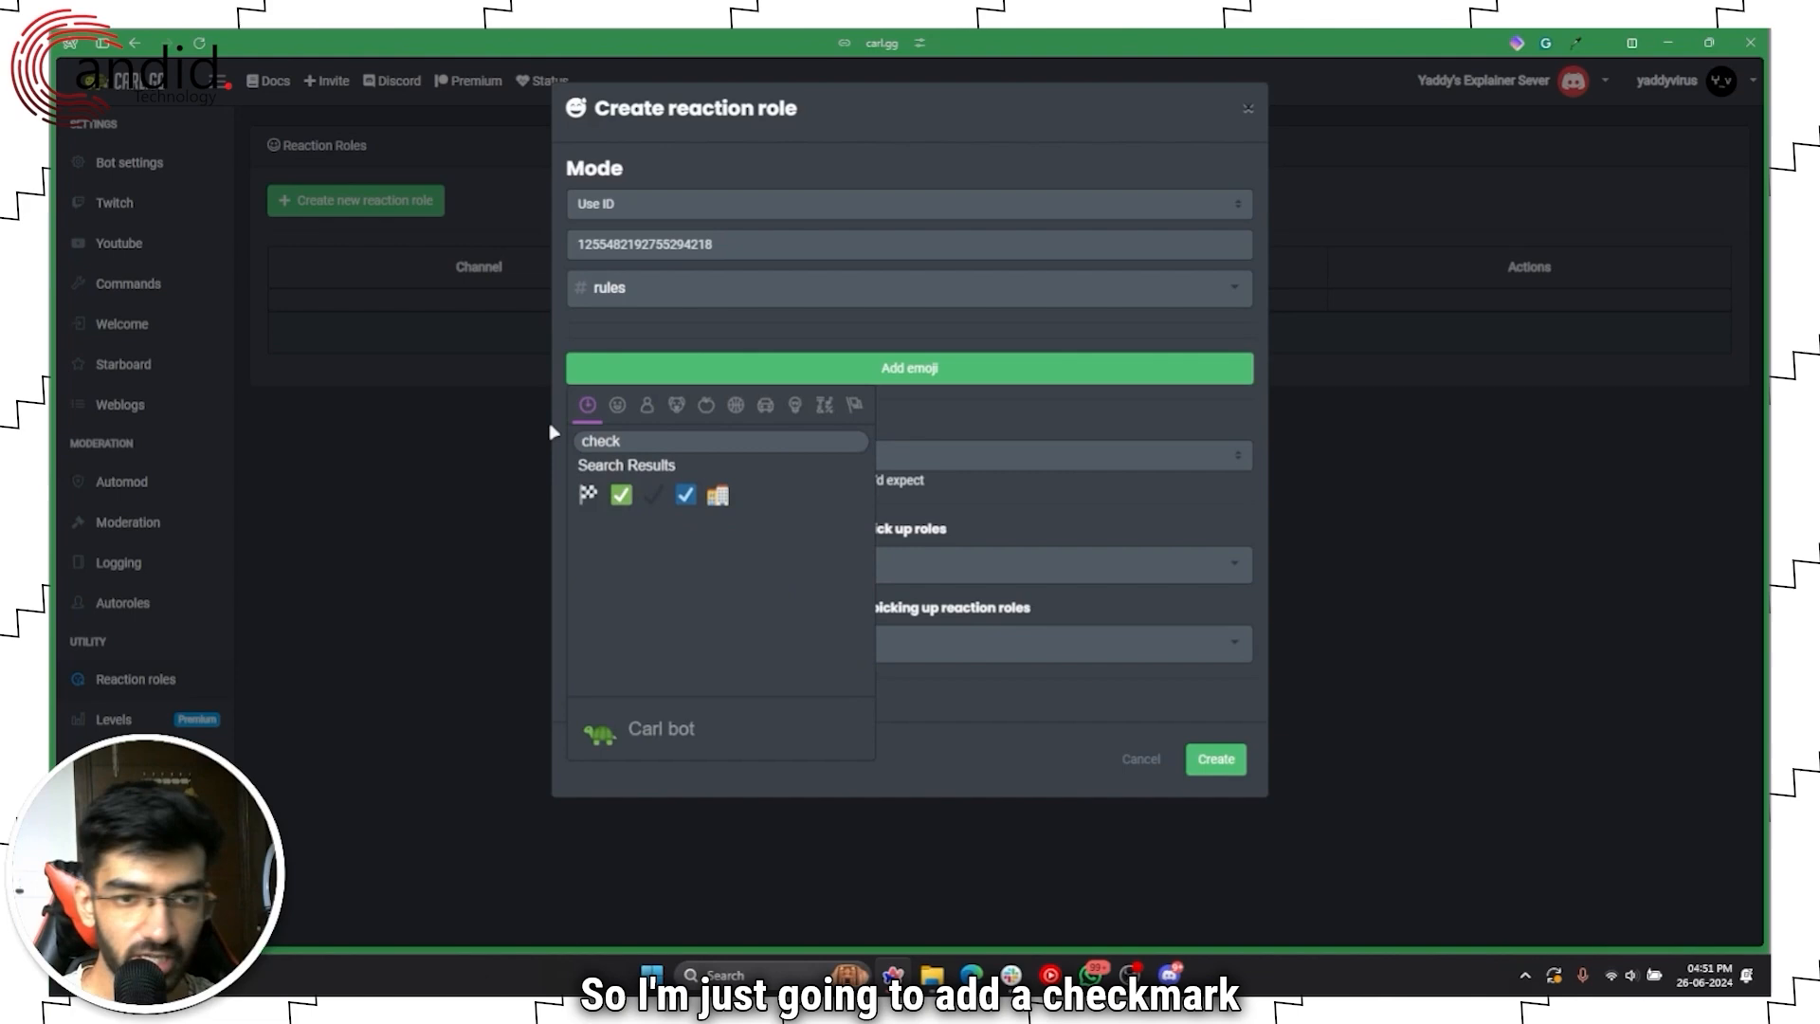
{"action": "left_click", "coordinate": [622, 497]}
{"action": "left_click", "coordinate": [747, 396]}
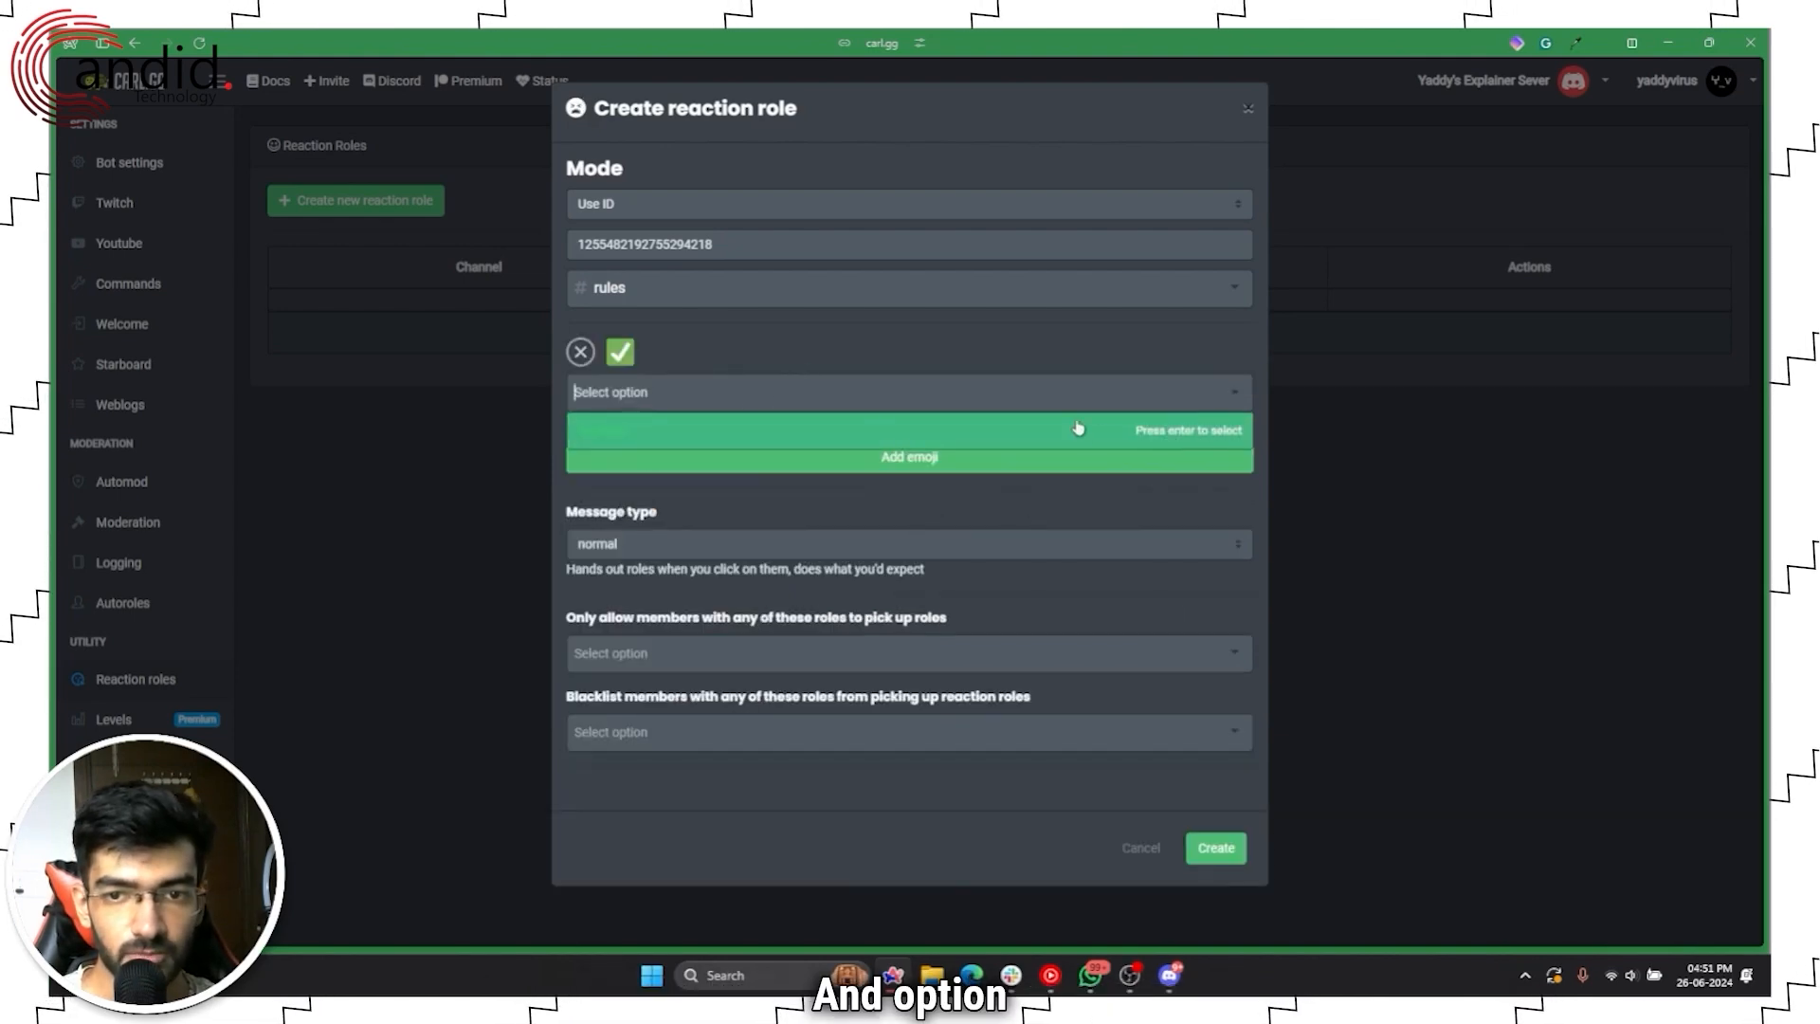
{"action": "left_click", "coordinate": [749, 432]}
{"action": "left_click", "coordinate": [737, 402]}
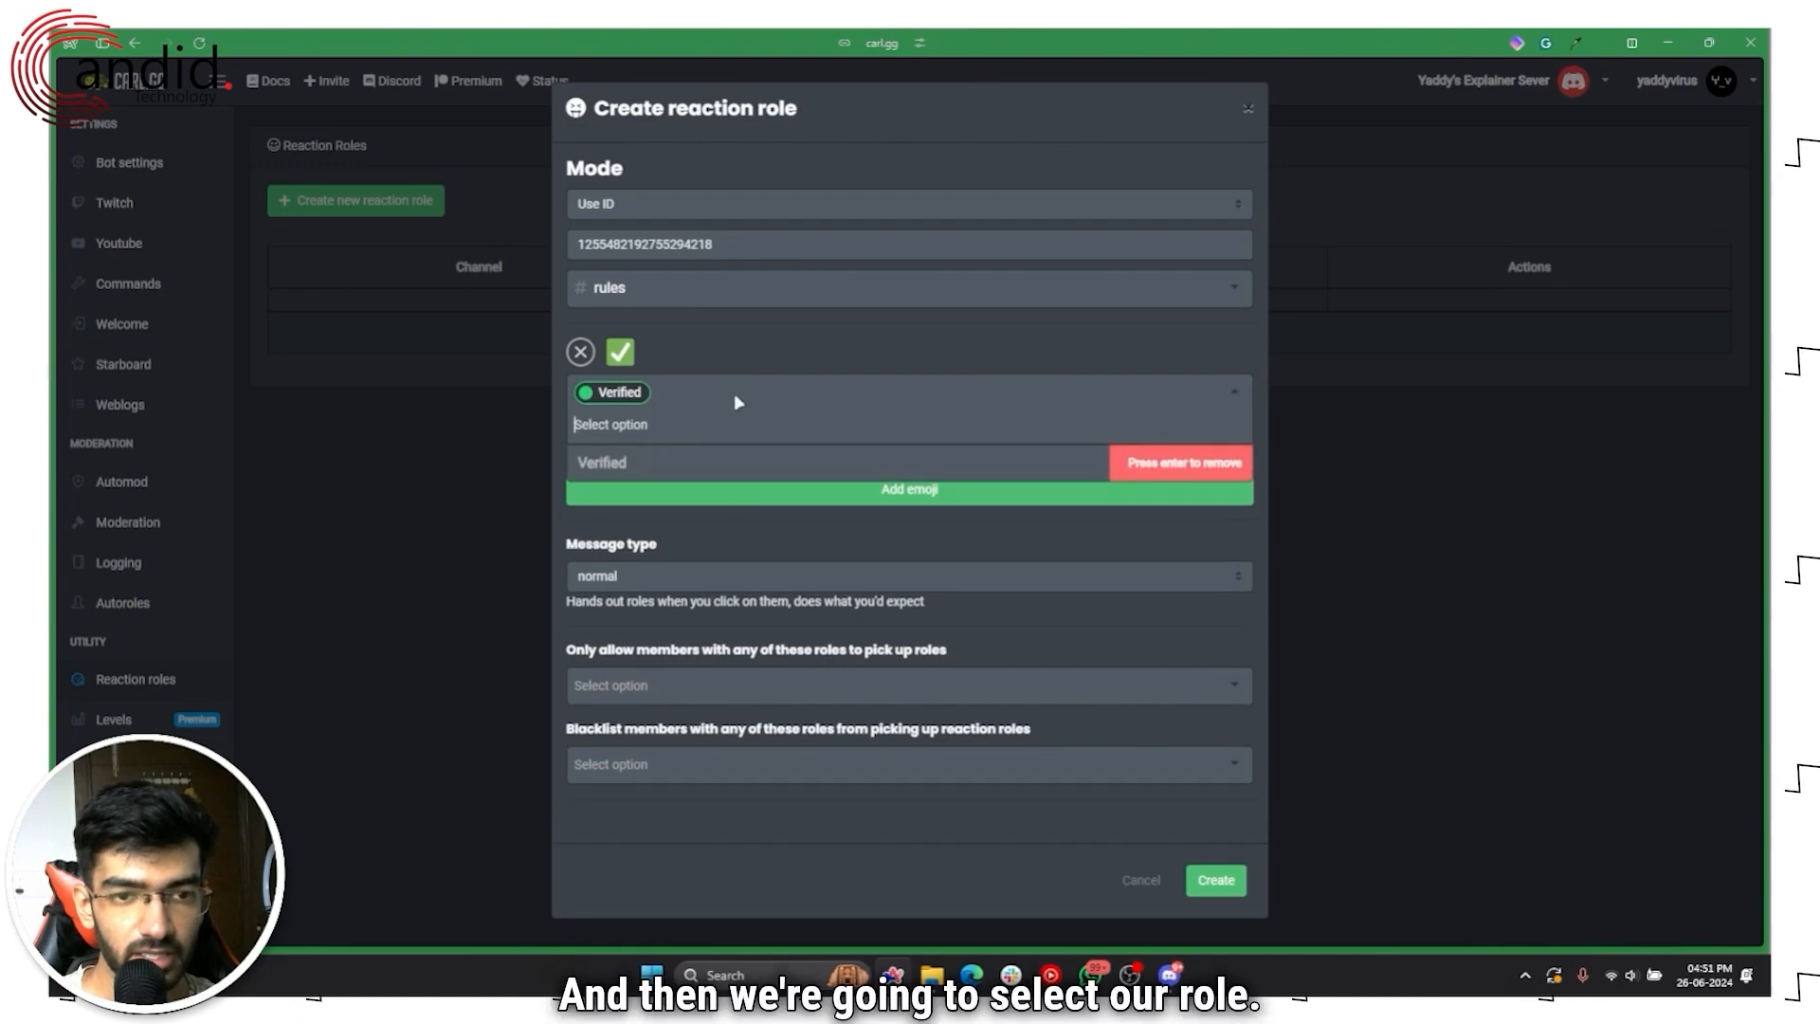
{"action": "left_click", "coordinate": [749, 405]}
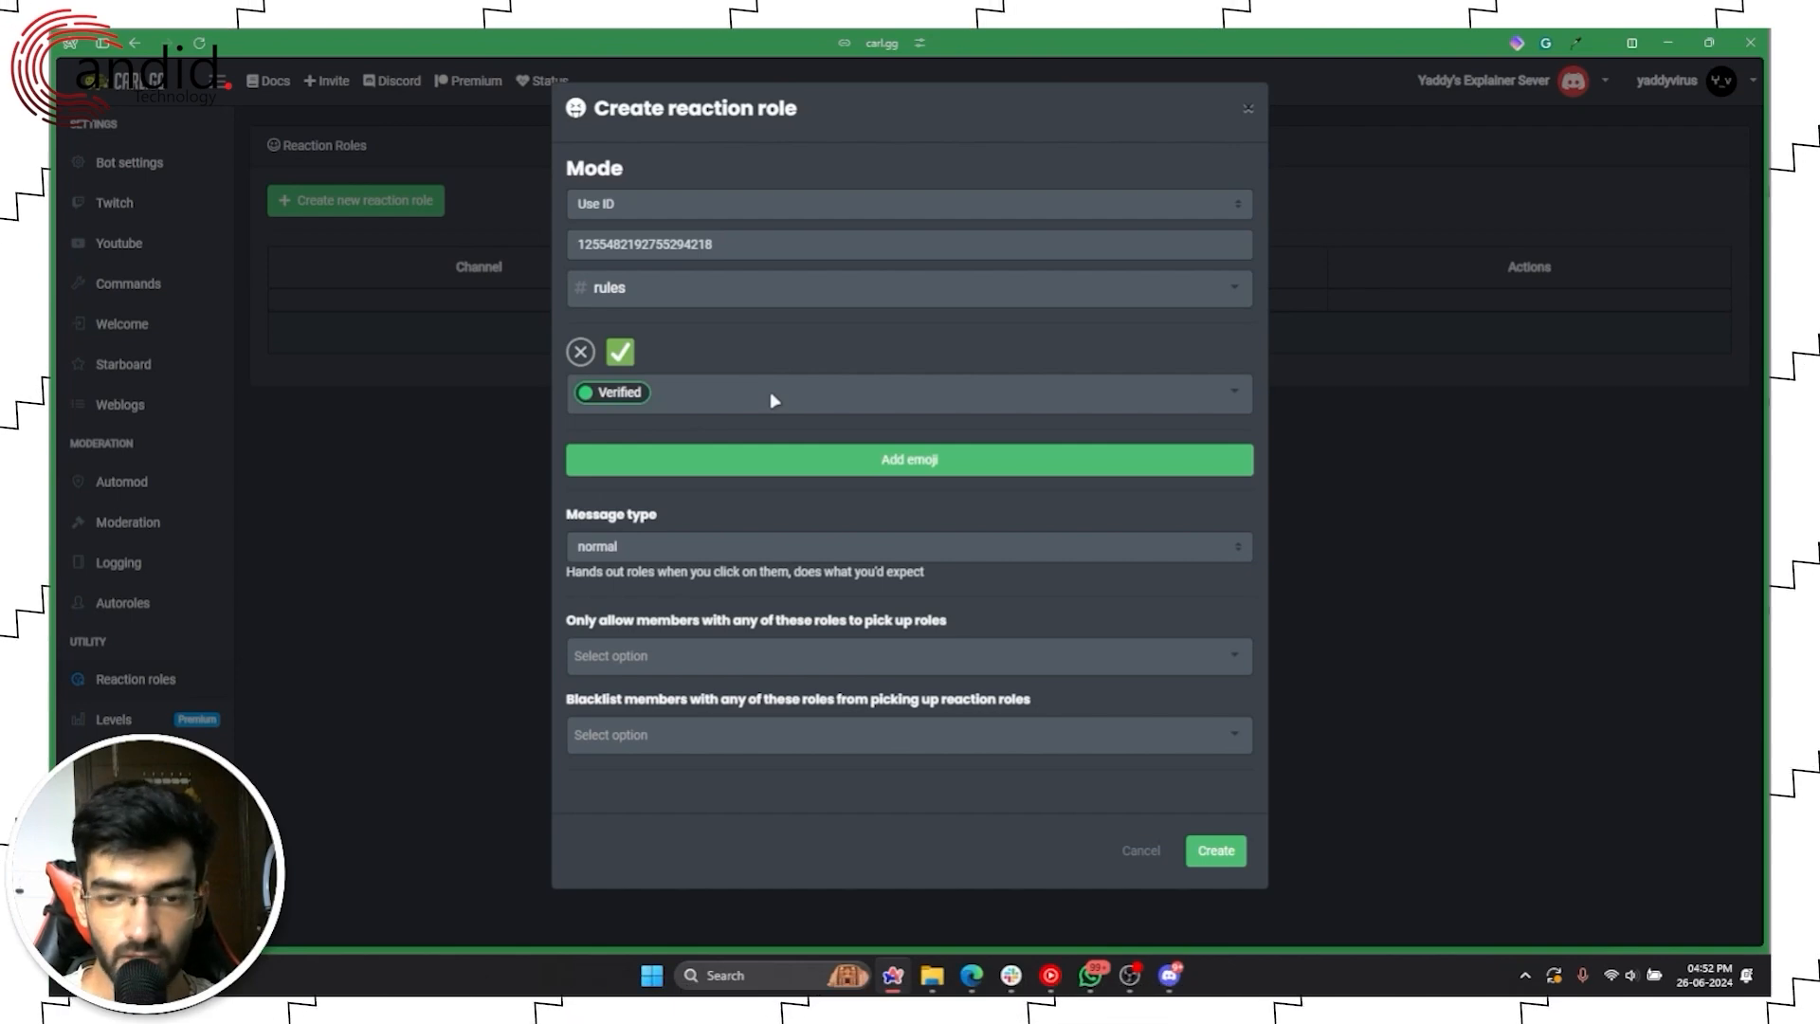
Step: Set the message type to verify and create the reaction role
{"action": "left_click", "coordinate": [730, 555]}
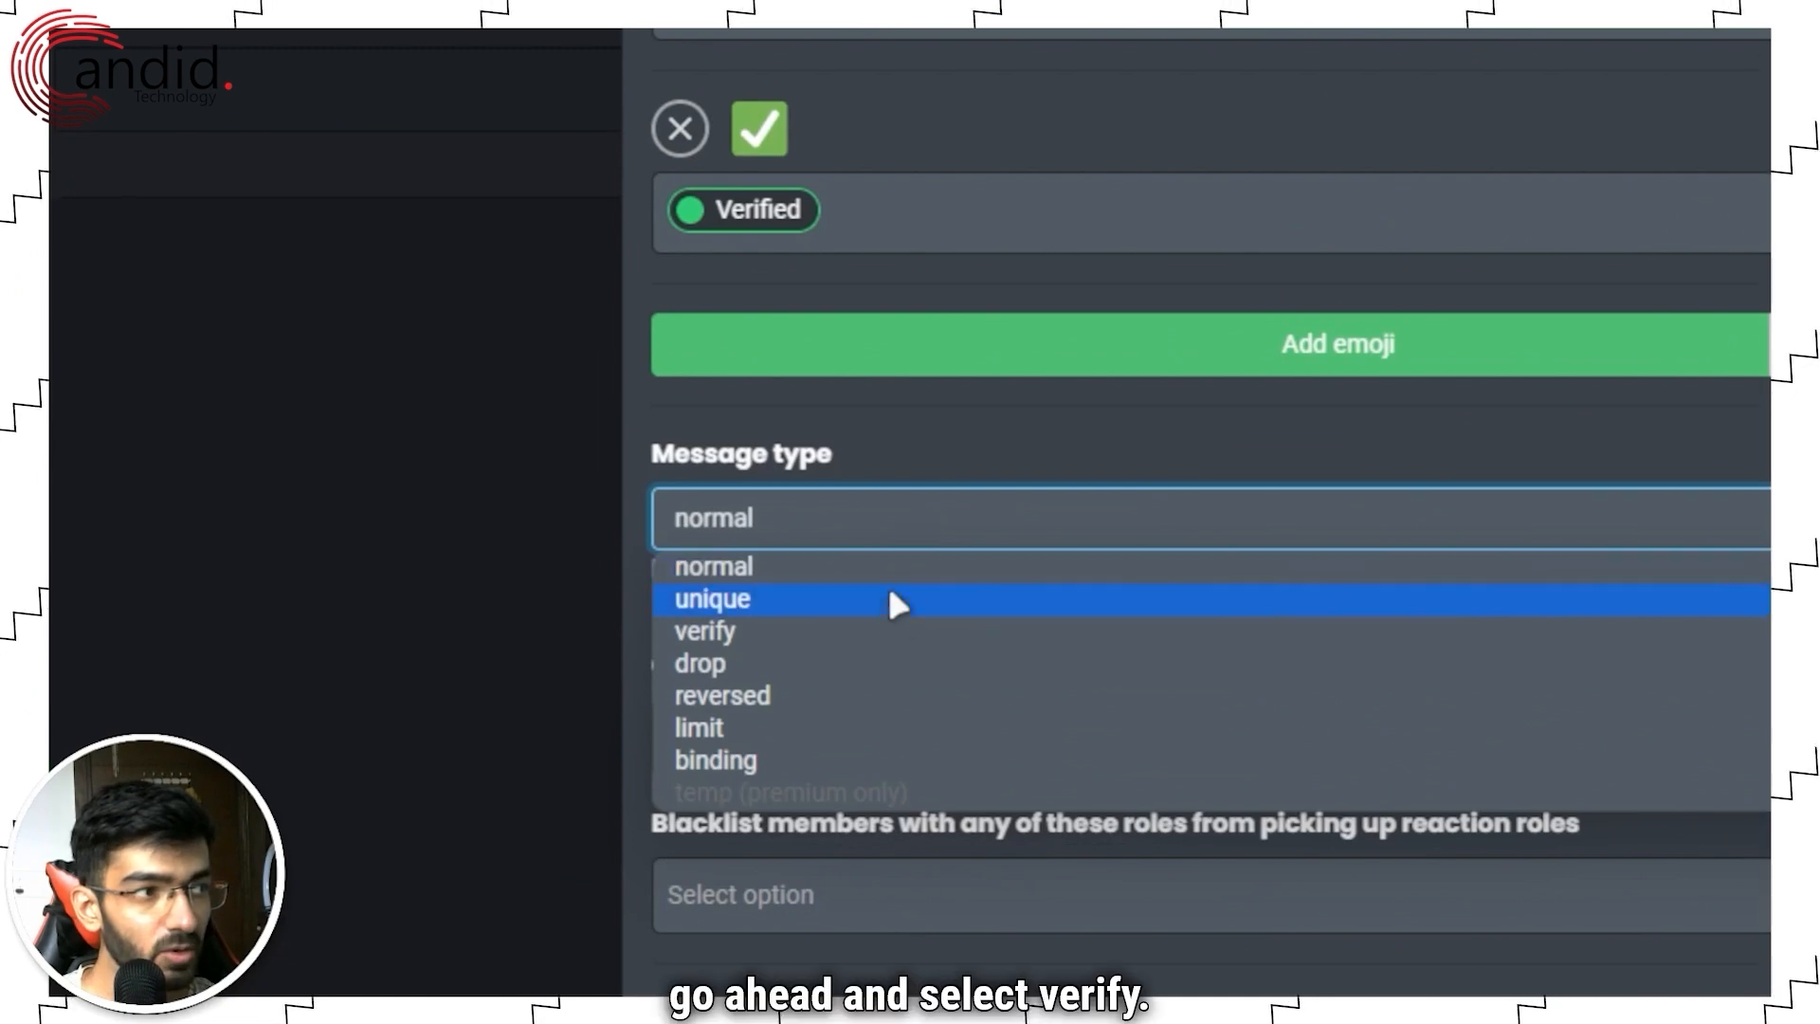
{"action": "left_click", "coordinate": [883, 632]}
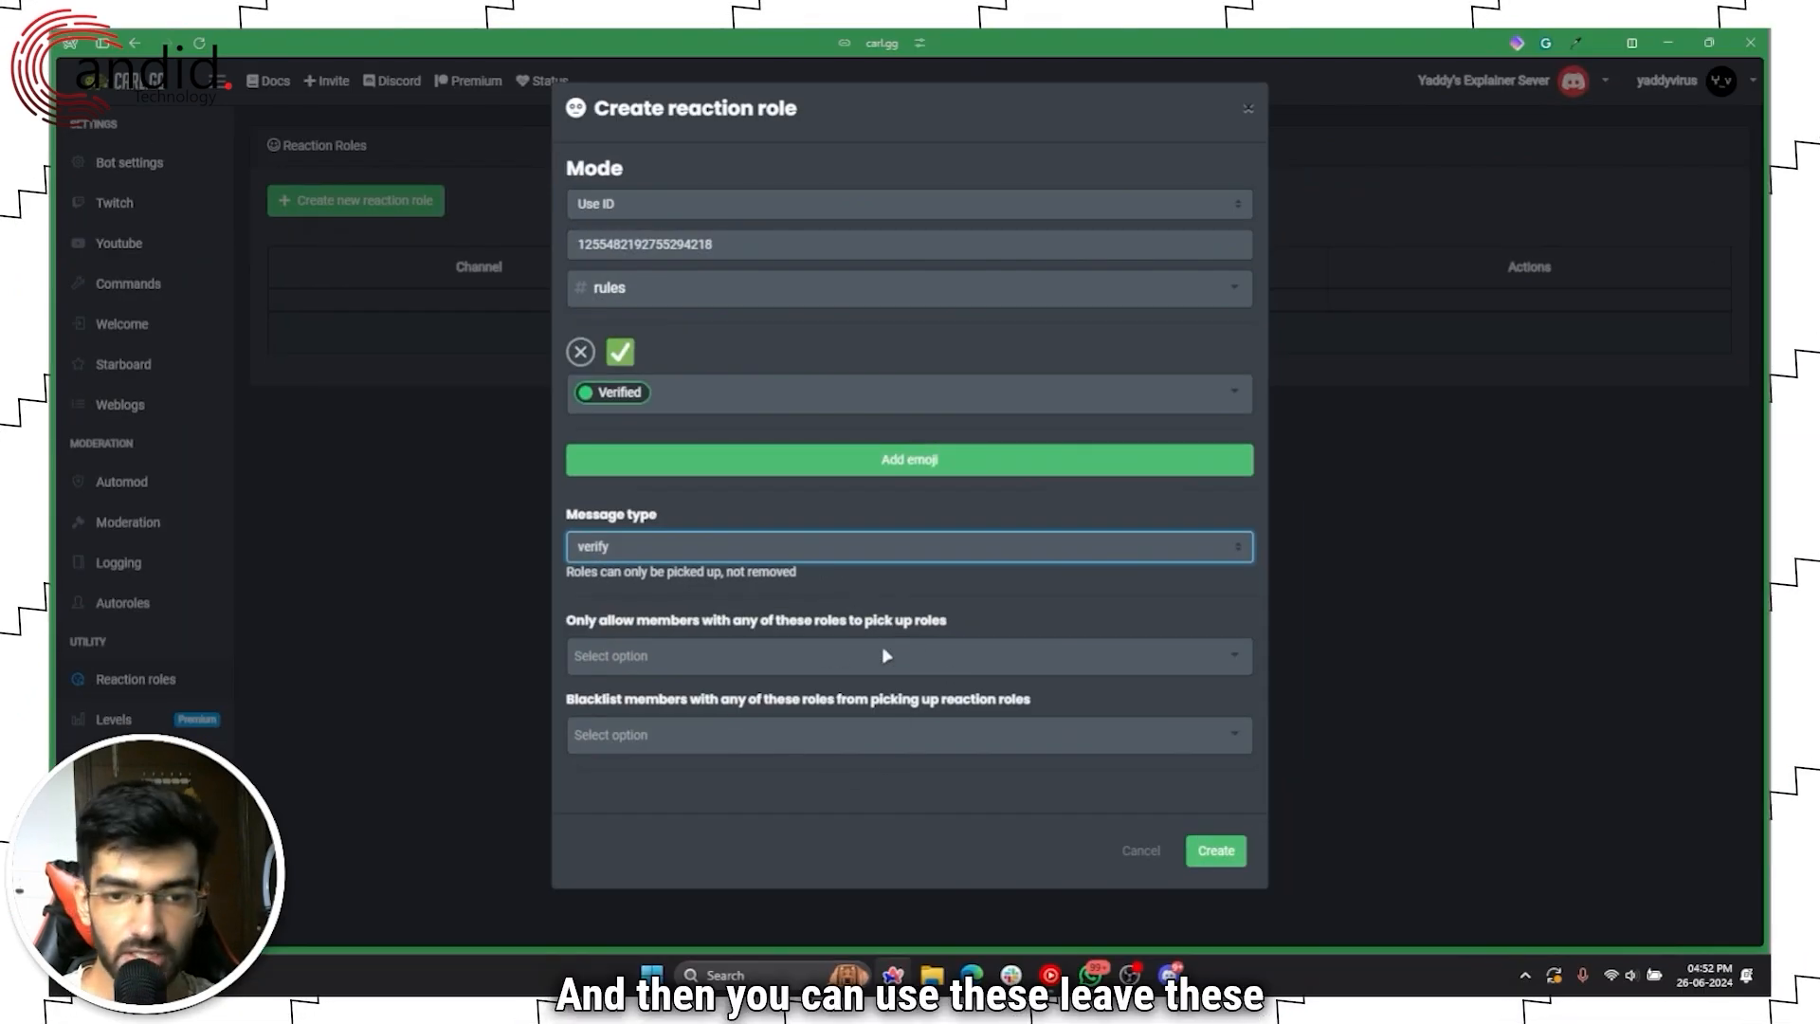
{"action": "left_click", "coordinate": [1216, 851]}
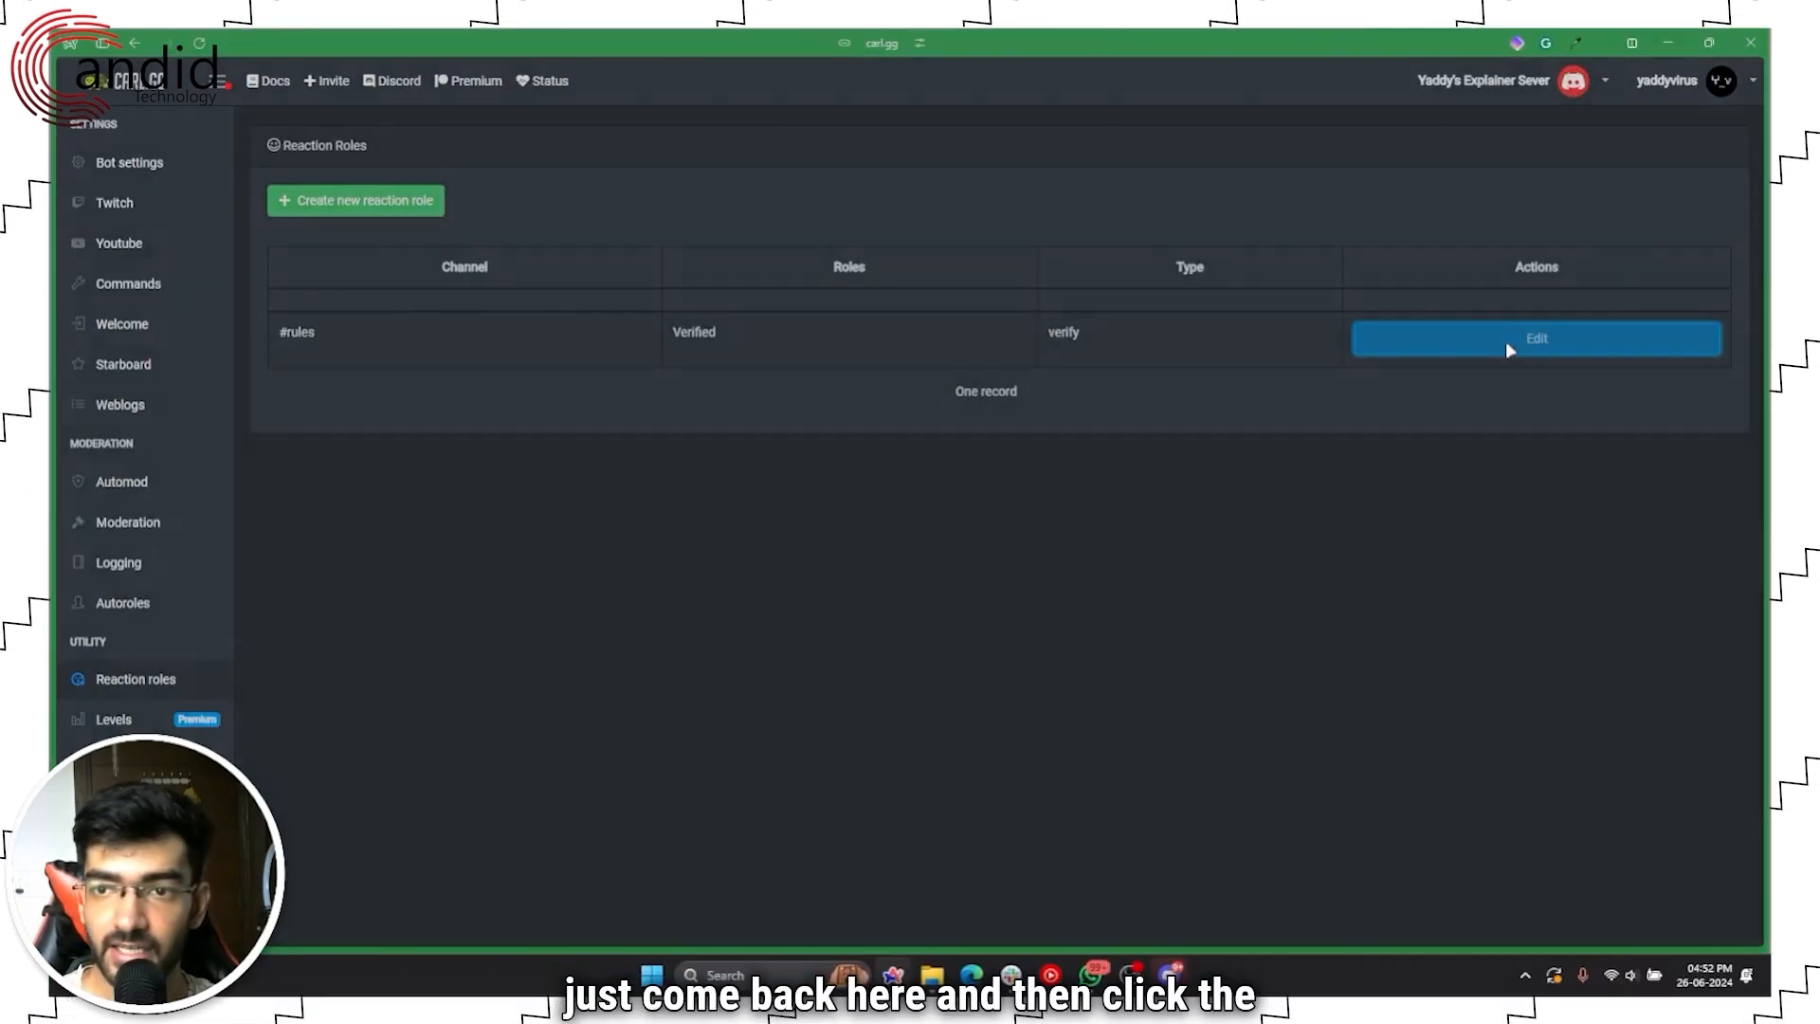
{"action": "left_click", "coordinate": [1509, 350]}
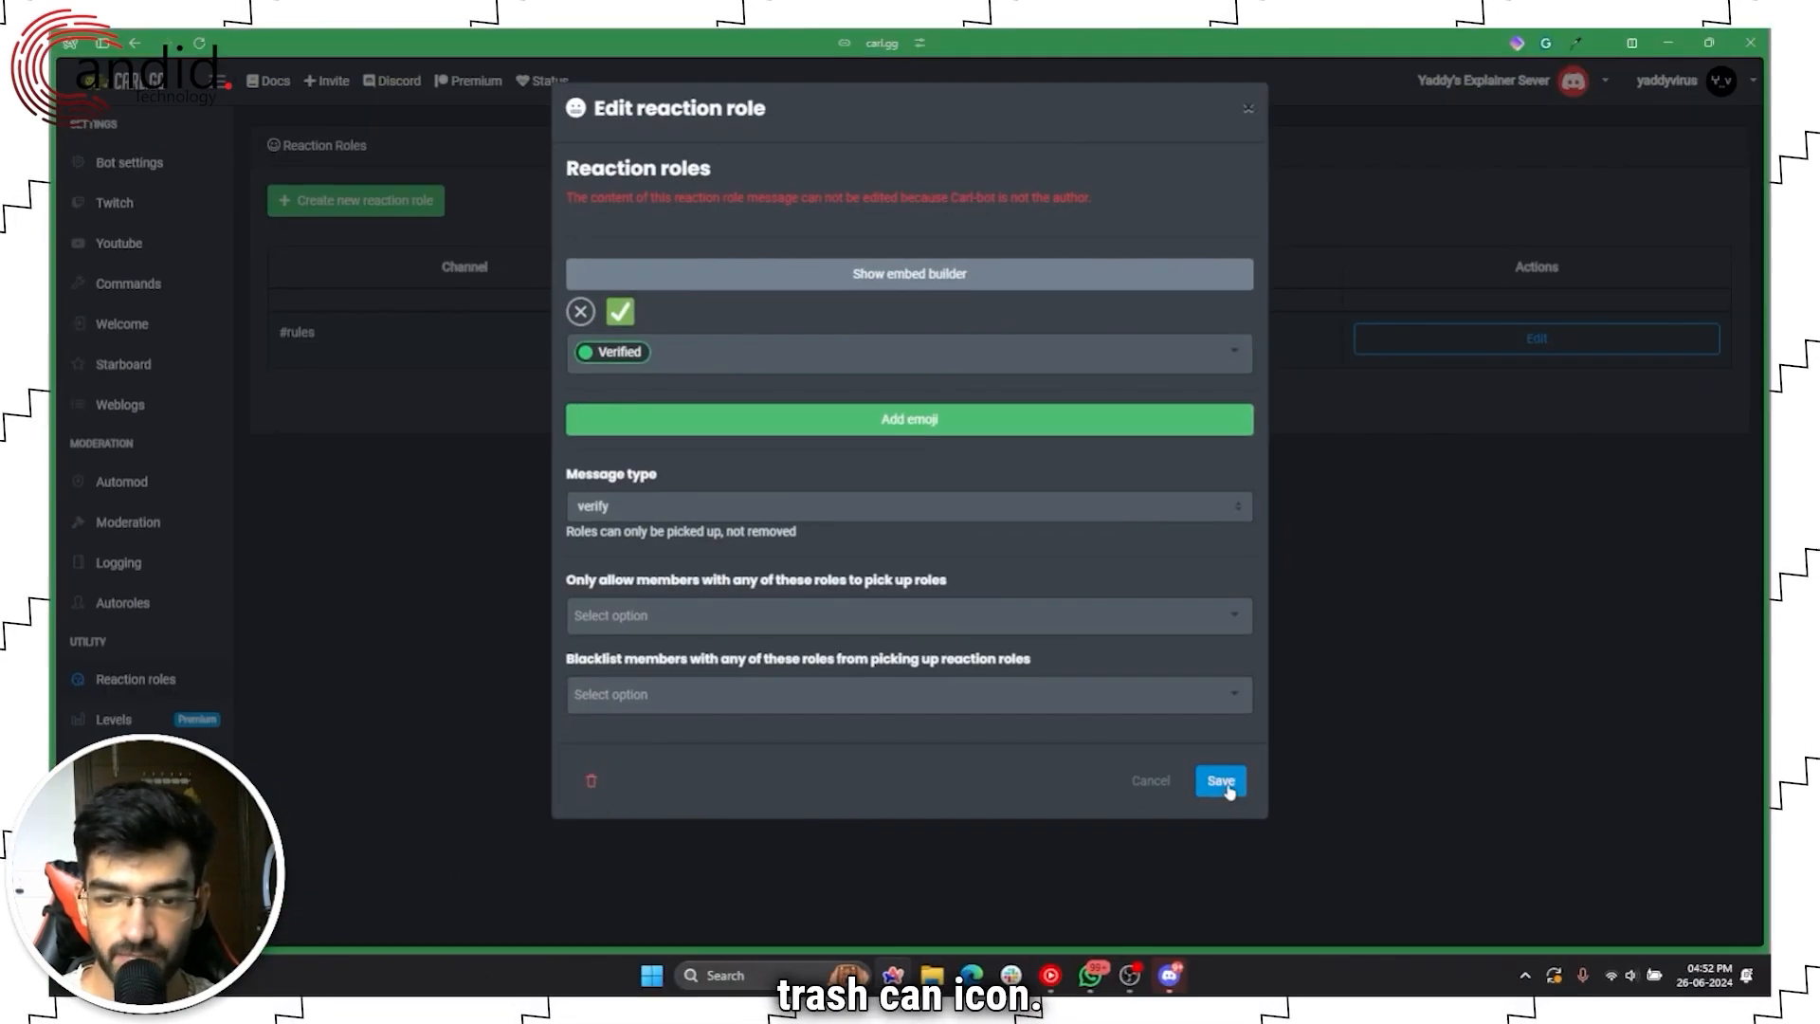
{"action": "left_click", "coordinate": [1216, 780]}
{"action": "left_click", "coordinate": [1169, 975]}
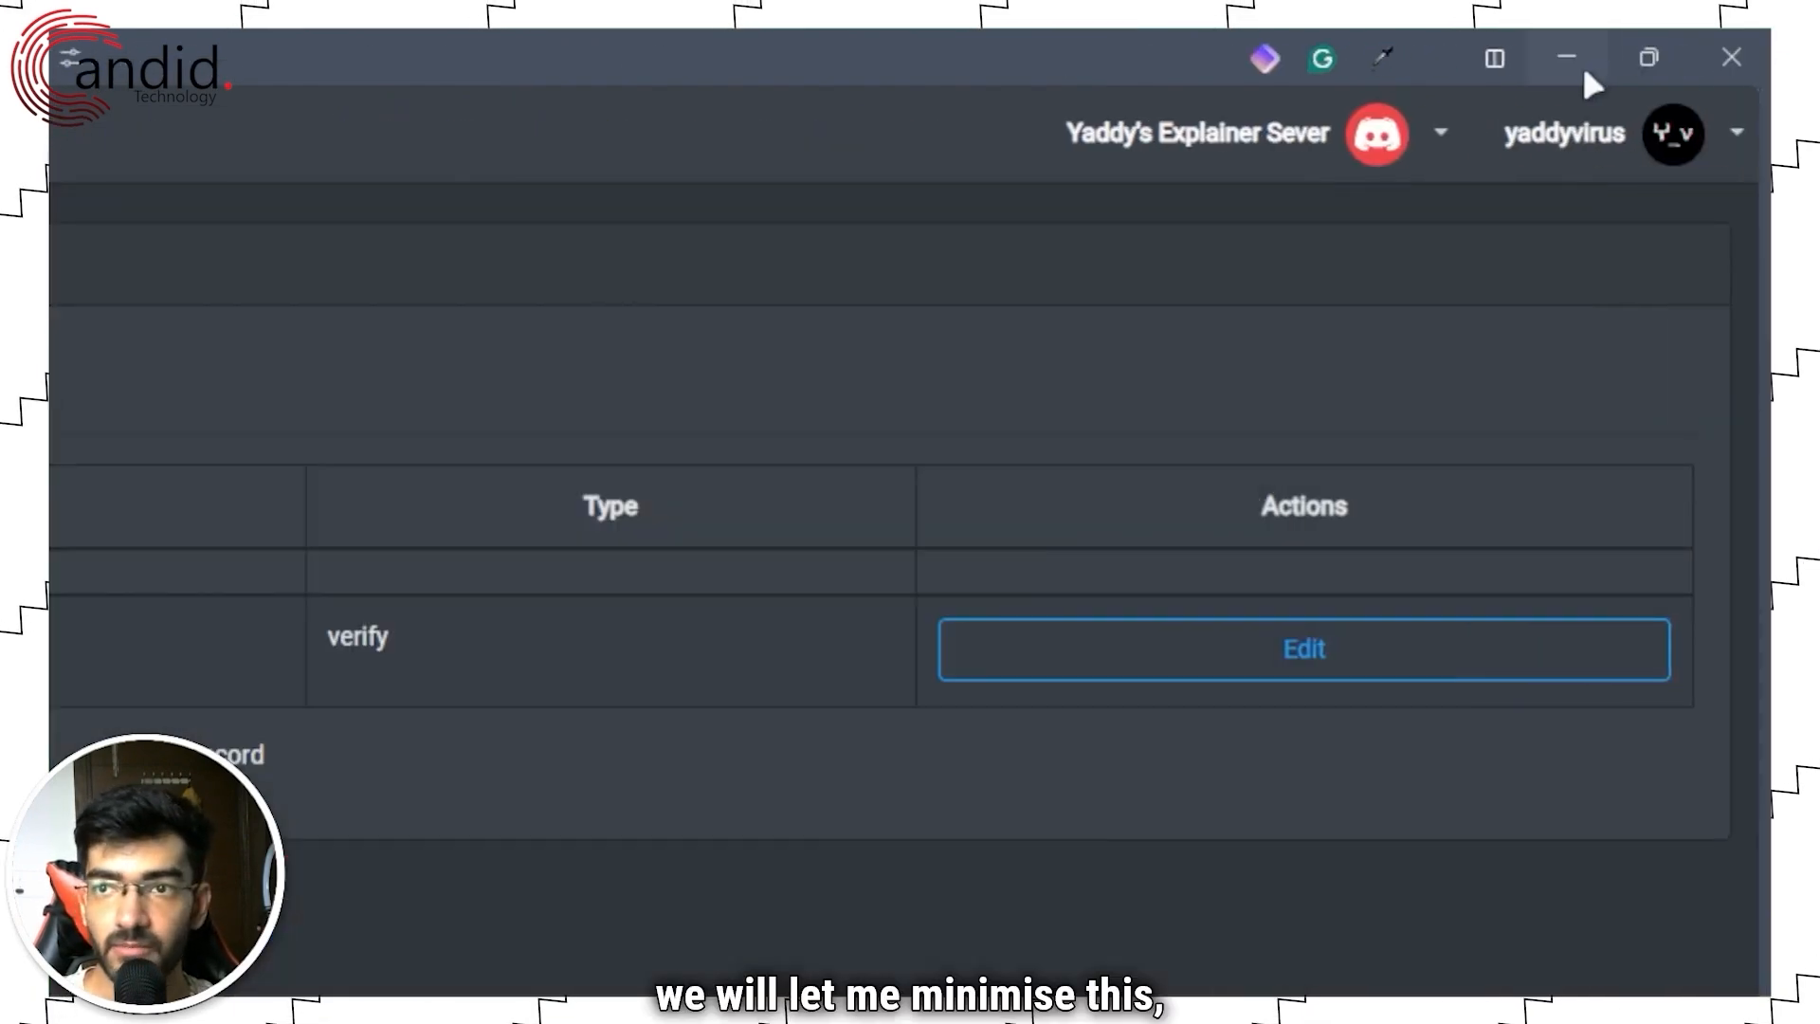
Step: In Server Settings > Roles, drag carl-bot above Verified and save the order
{"action": "left_click", "coordinate": [1579, 62]}
{"action": "left_click", "coordinate": [688, 298]}
{"action": "left_click", "coordinate": [706, 516]}
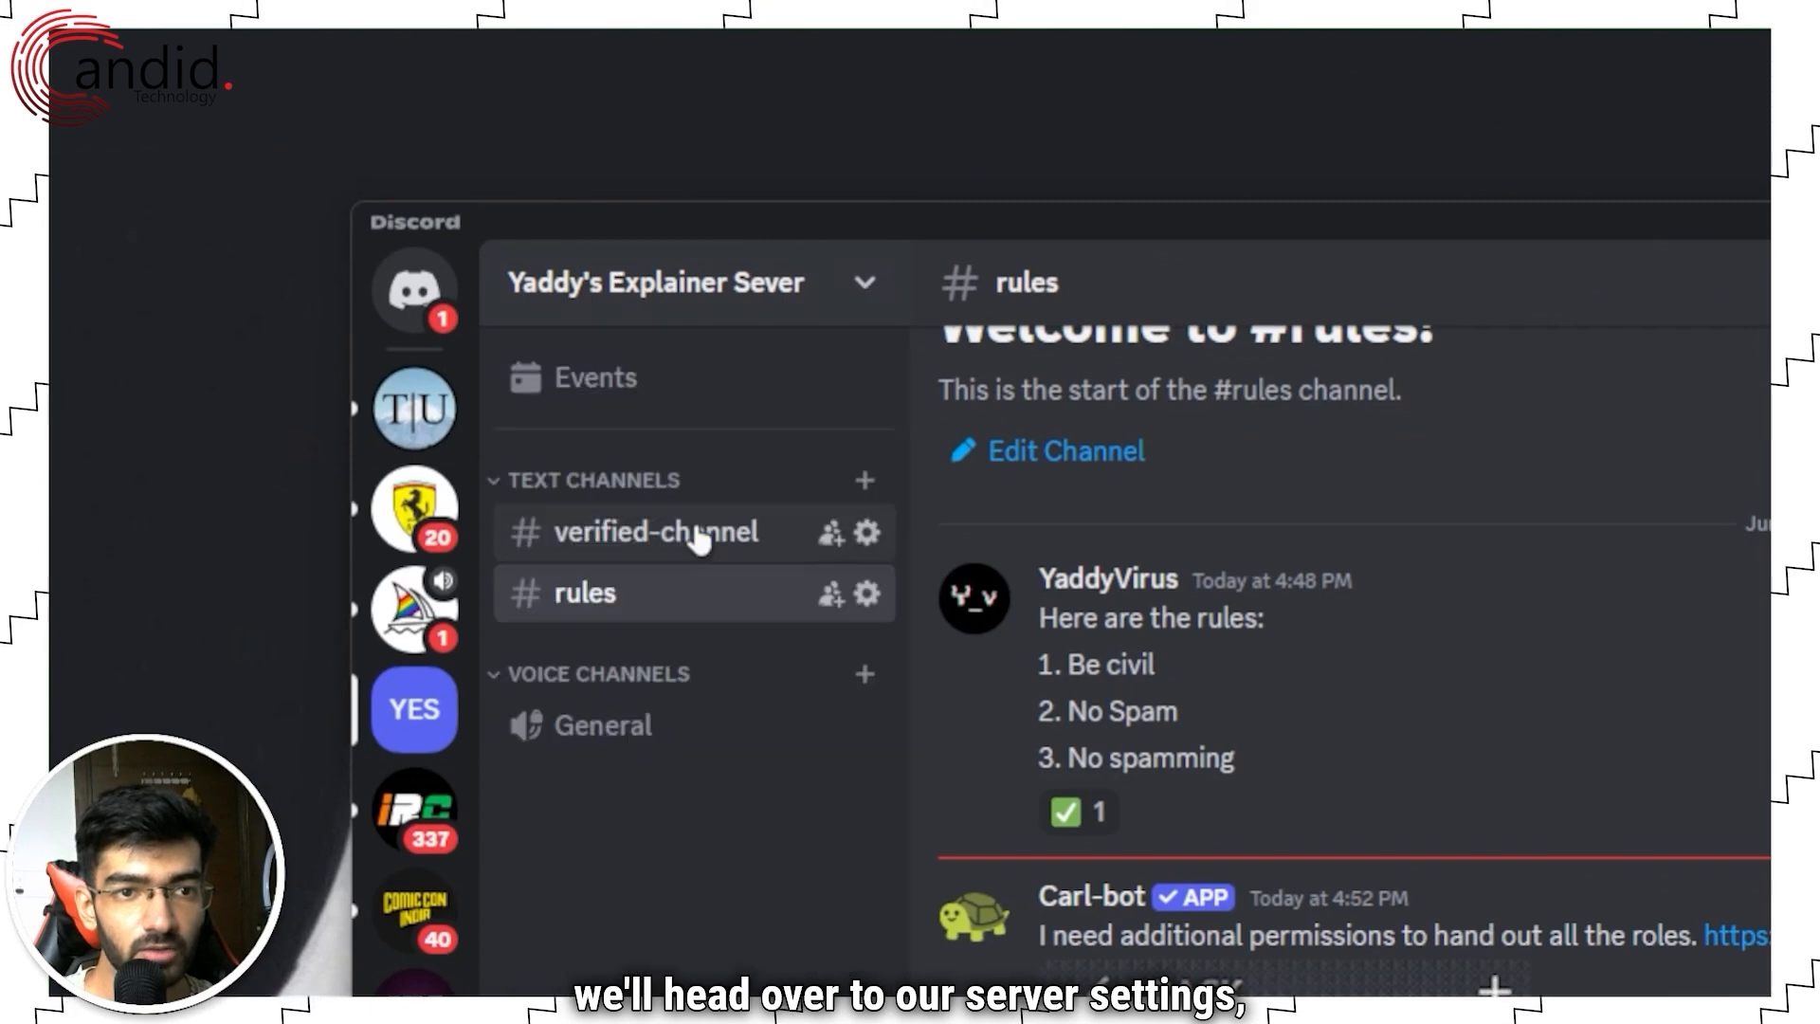
{"action": "left_click", "coordinate": [845, 481]}
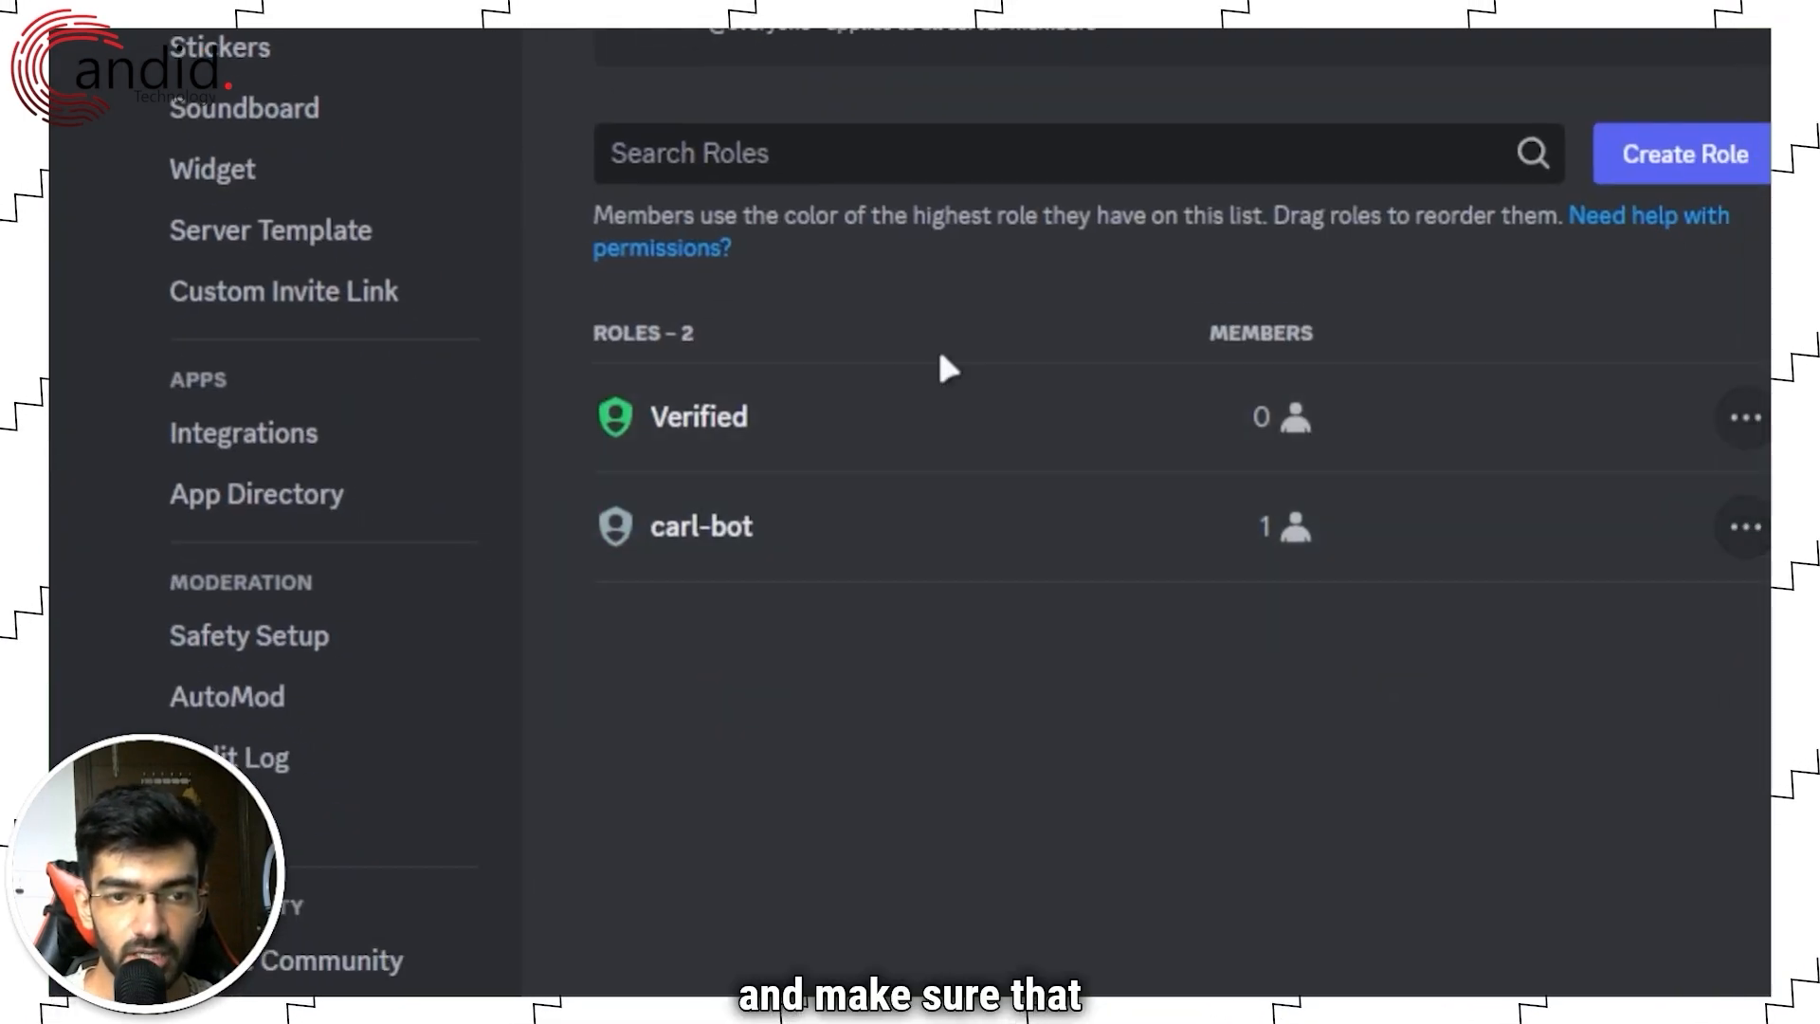
{"action": "left_click_drag", "start_coordinate": [561, 519], "coordinate": [560, 394]}
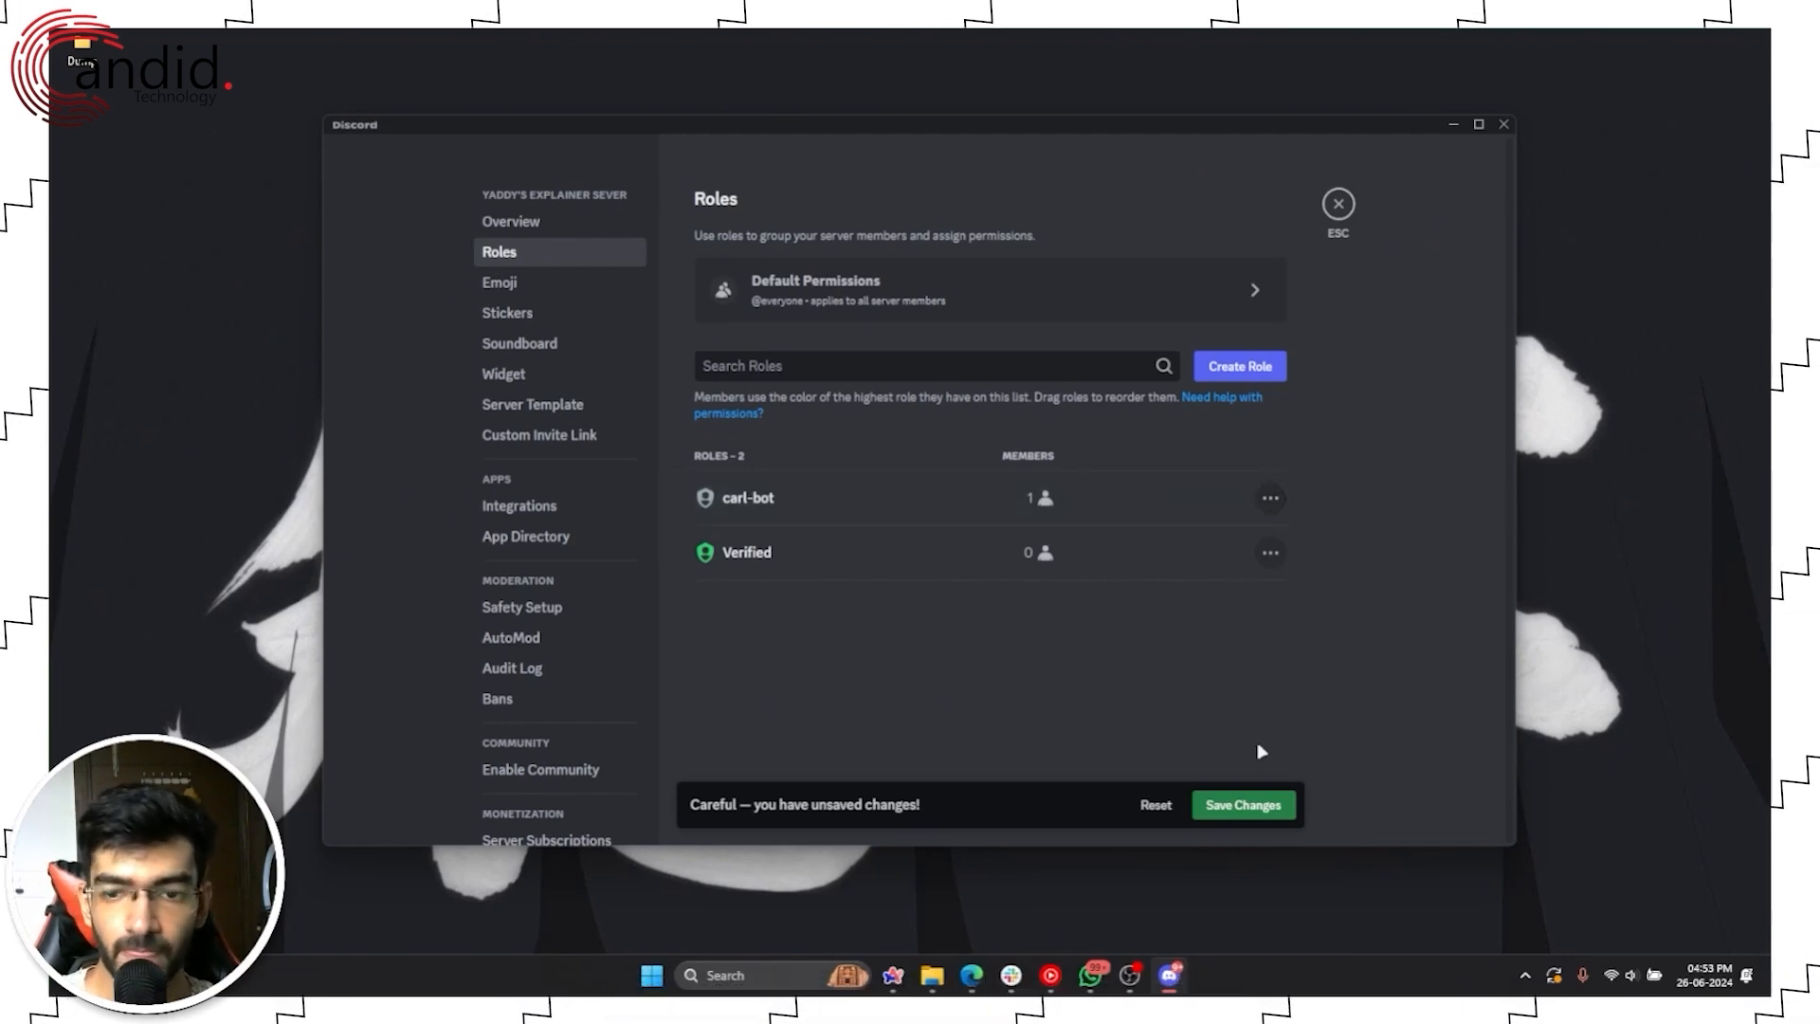
{"action": "left_click", "coordinate": [1242, 805]}
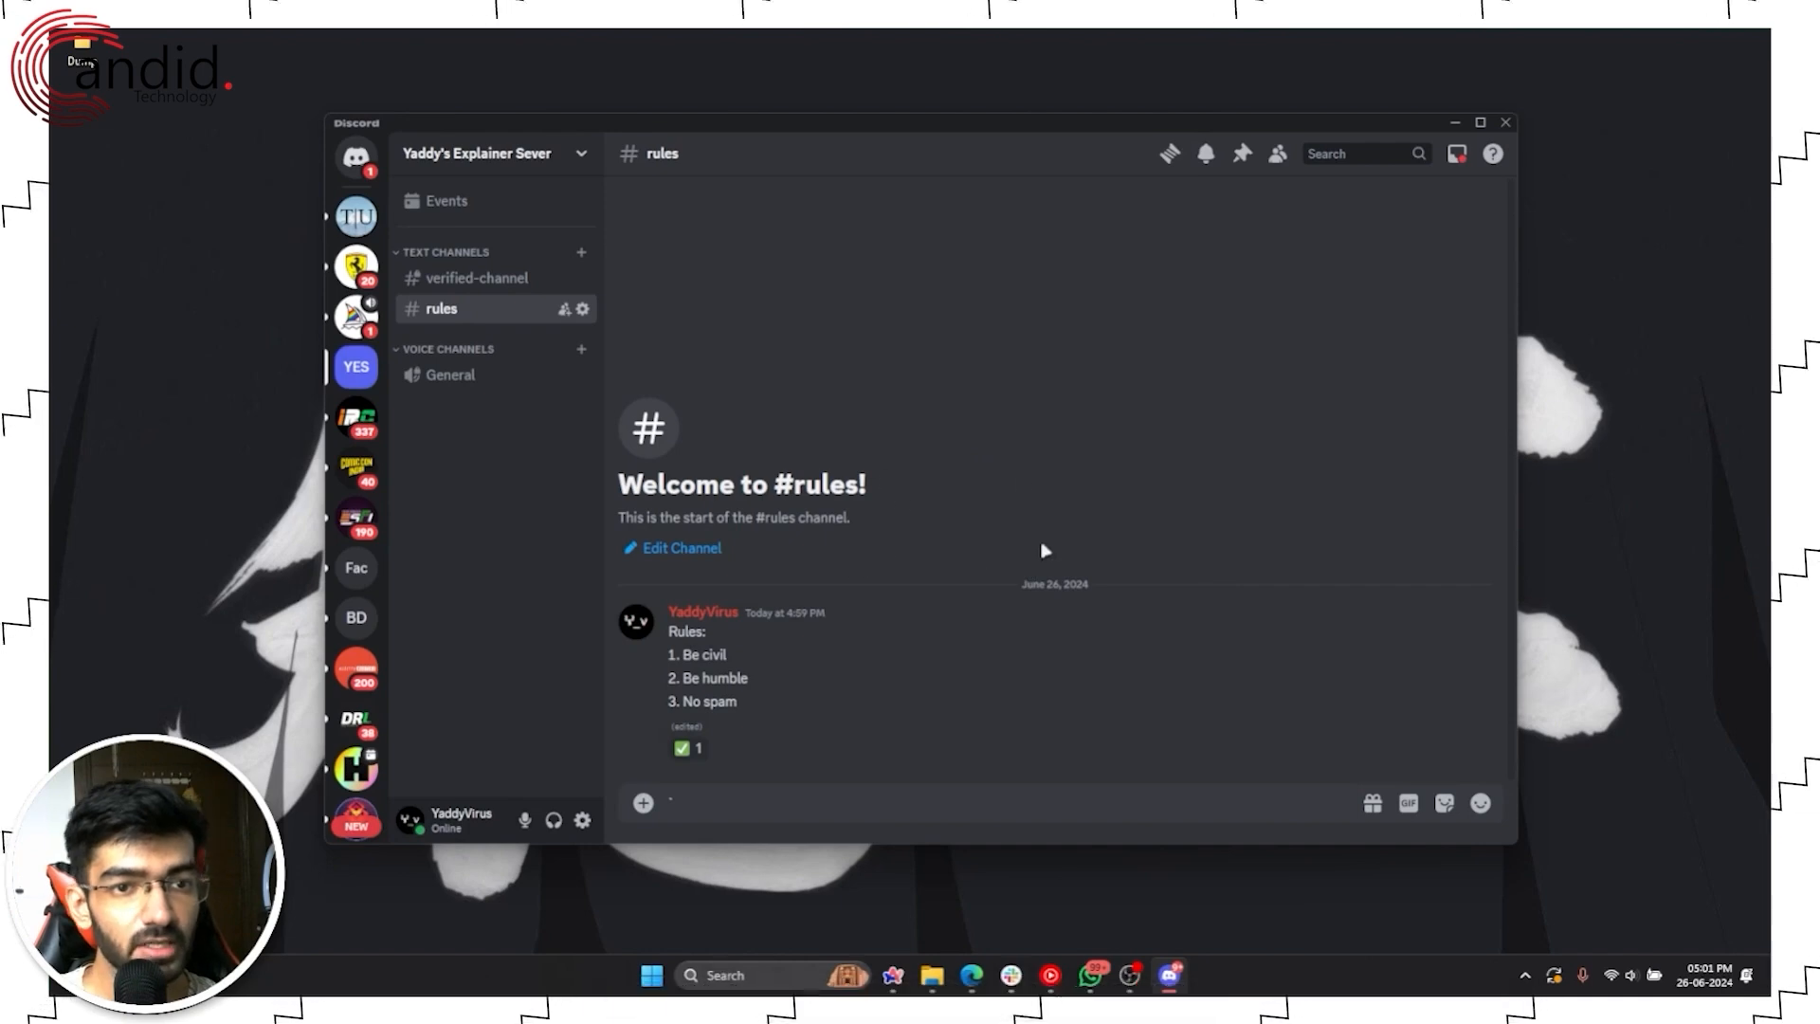
{"action": "left_click", "coordinate": [801, 790]}
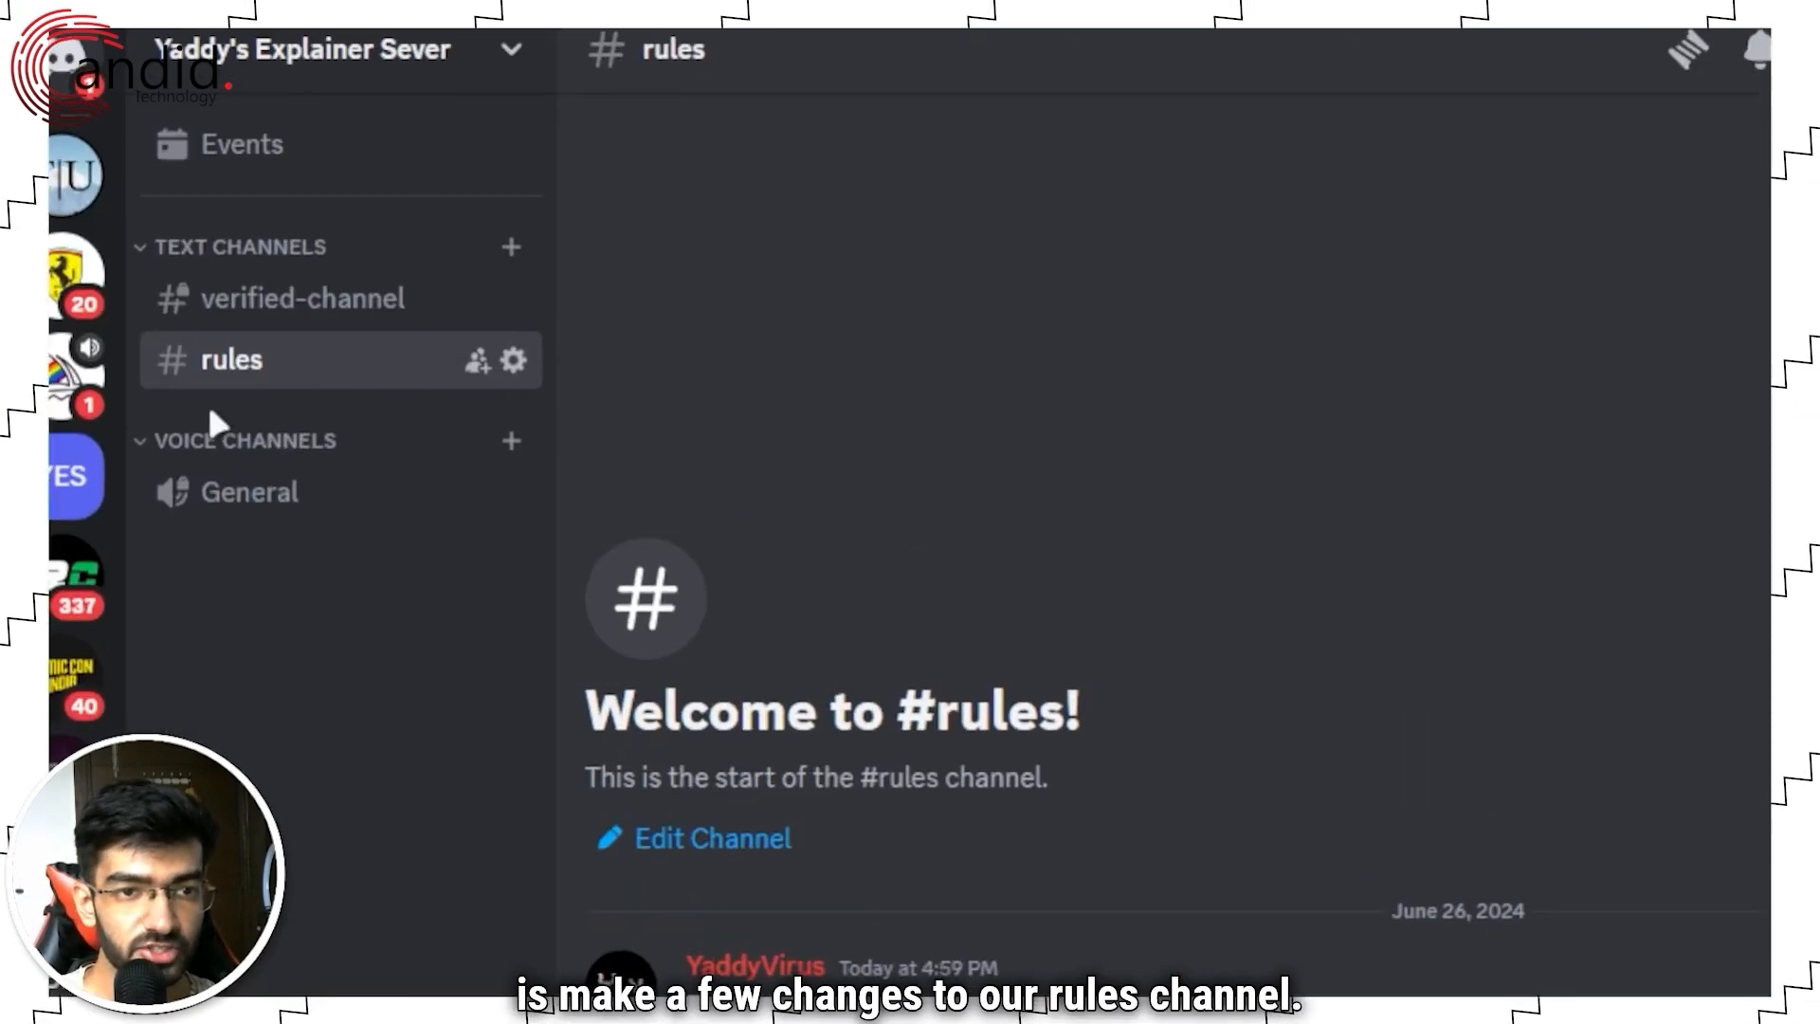
{"action": "right_click", "coordinate": [455, 314]}
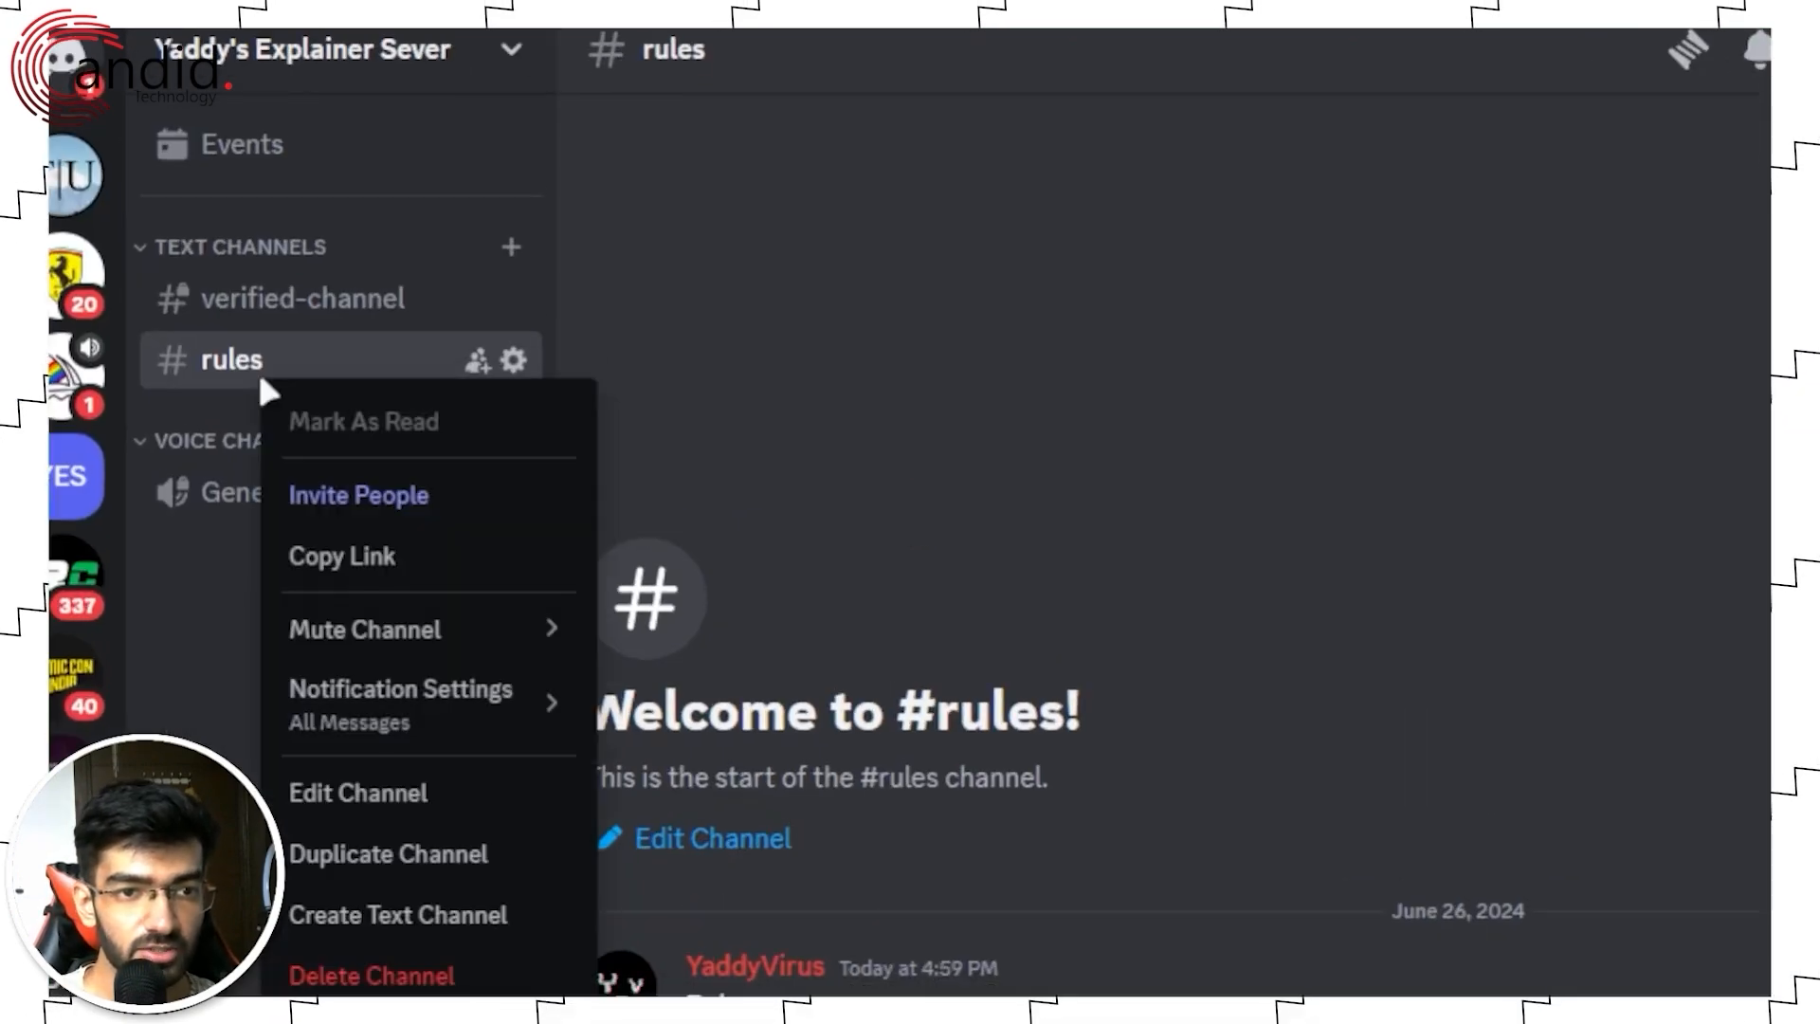
{"action": "left_click", "coordinate": [379, 794]}
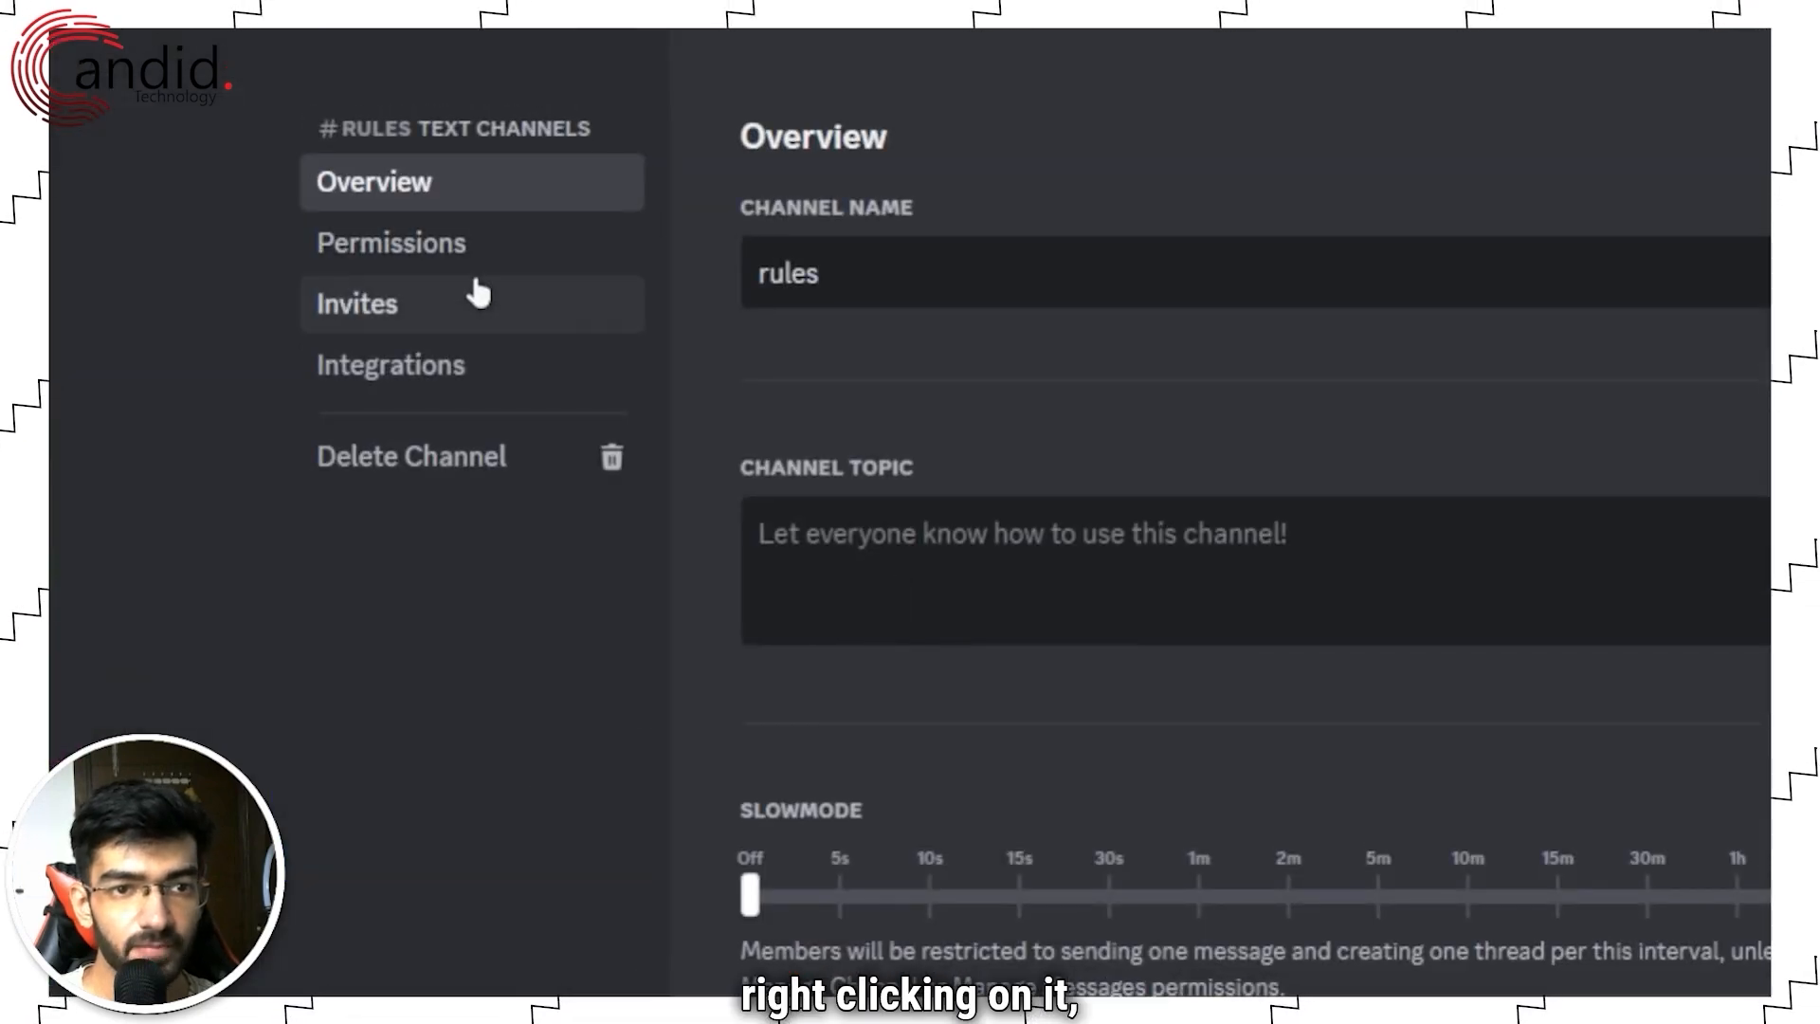
{"action": "left_click", "coordinate": [479, 245]}
{"action": "left_click", "coordinate": [1062, 905]}
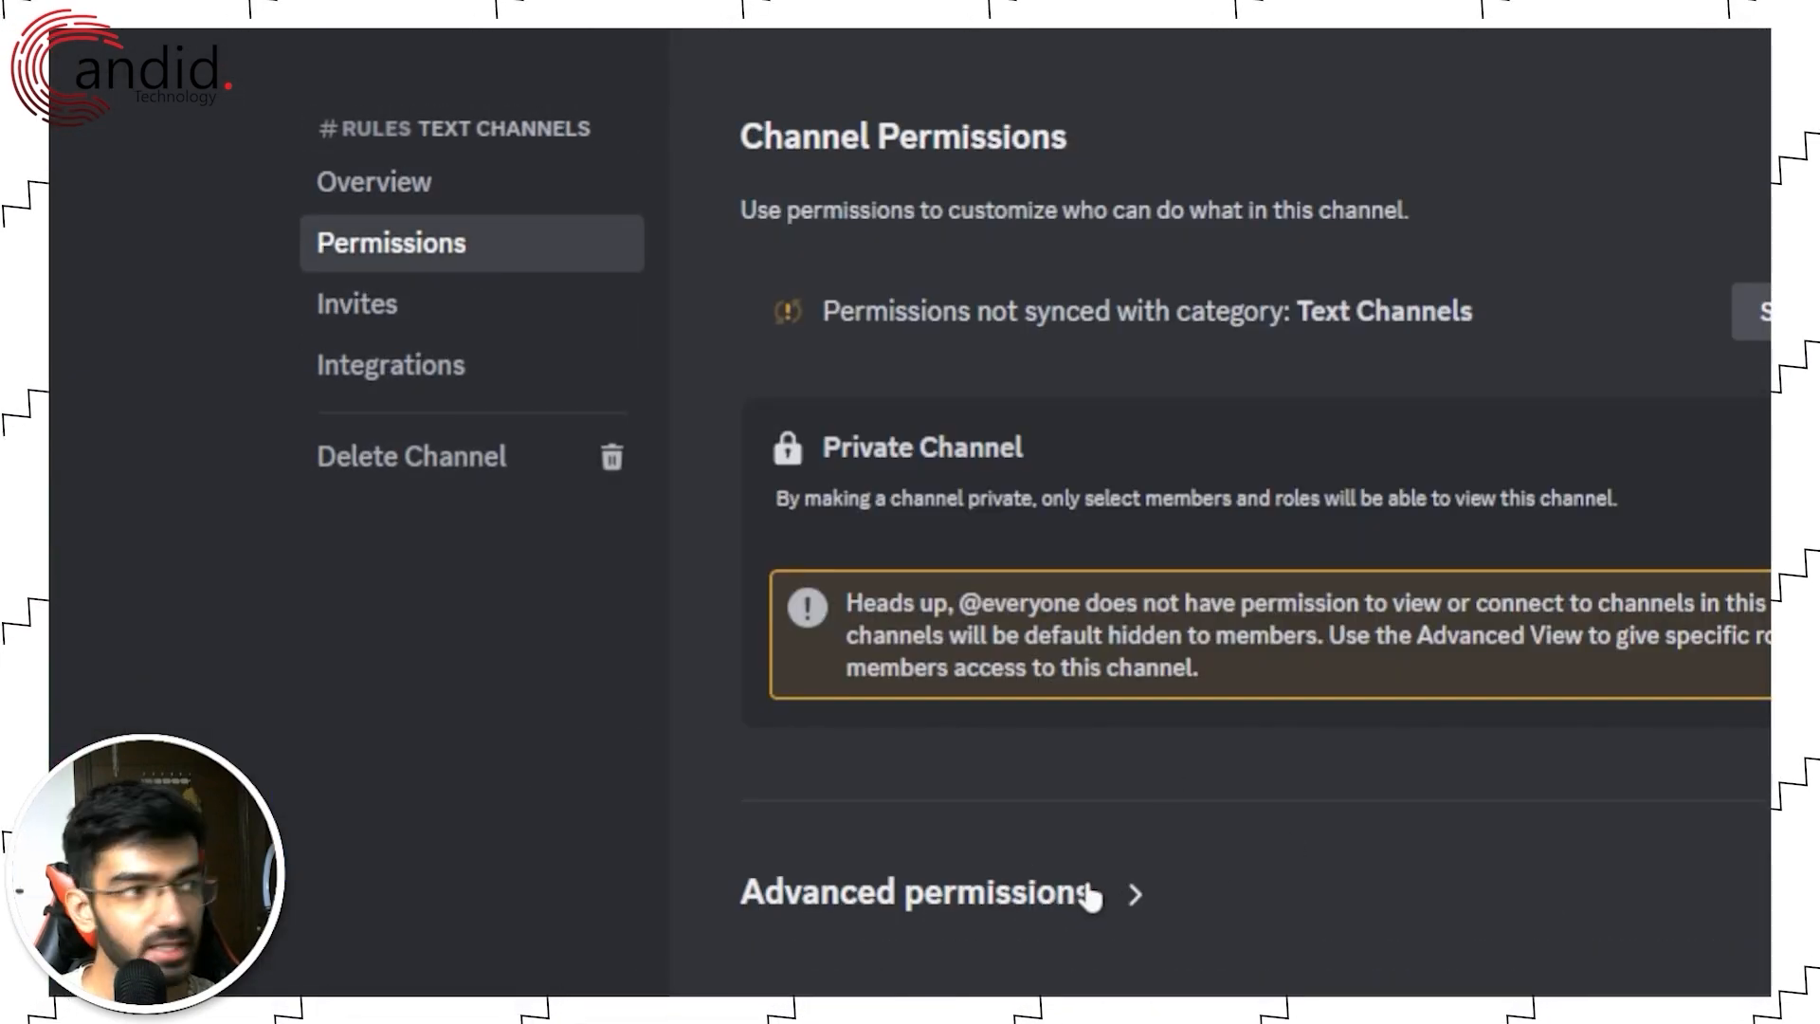
{"action": "left_click", "coordinate": [1088, 894]}
{"action": "scroll", "coordinate": [867, 555], "scroll_direction": "down", "scroll_amount": 3}
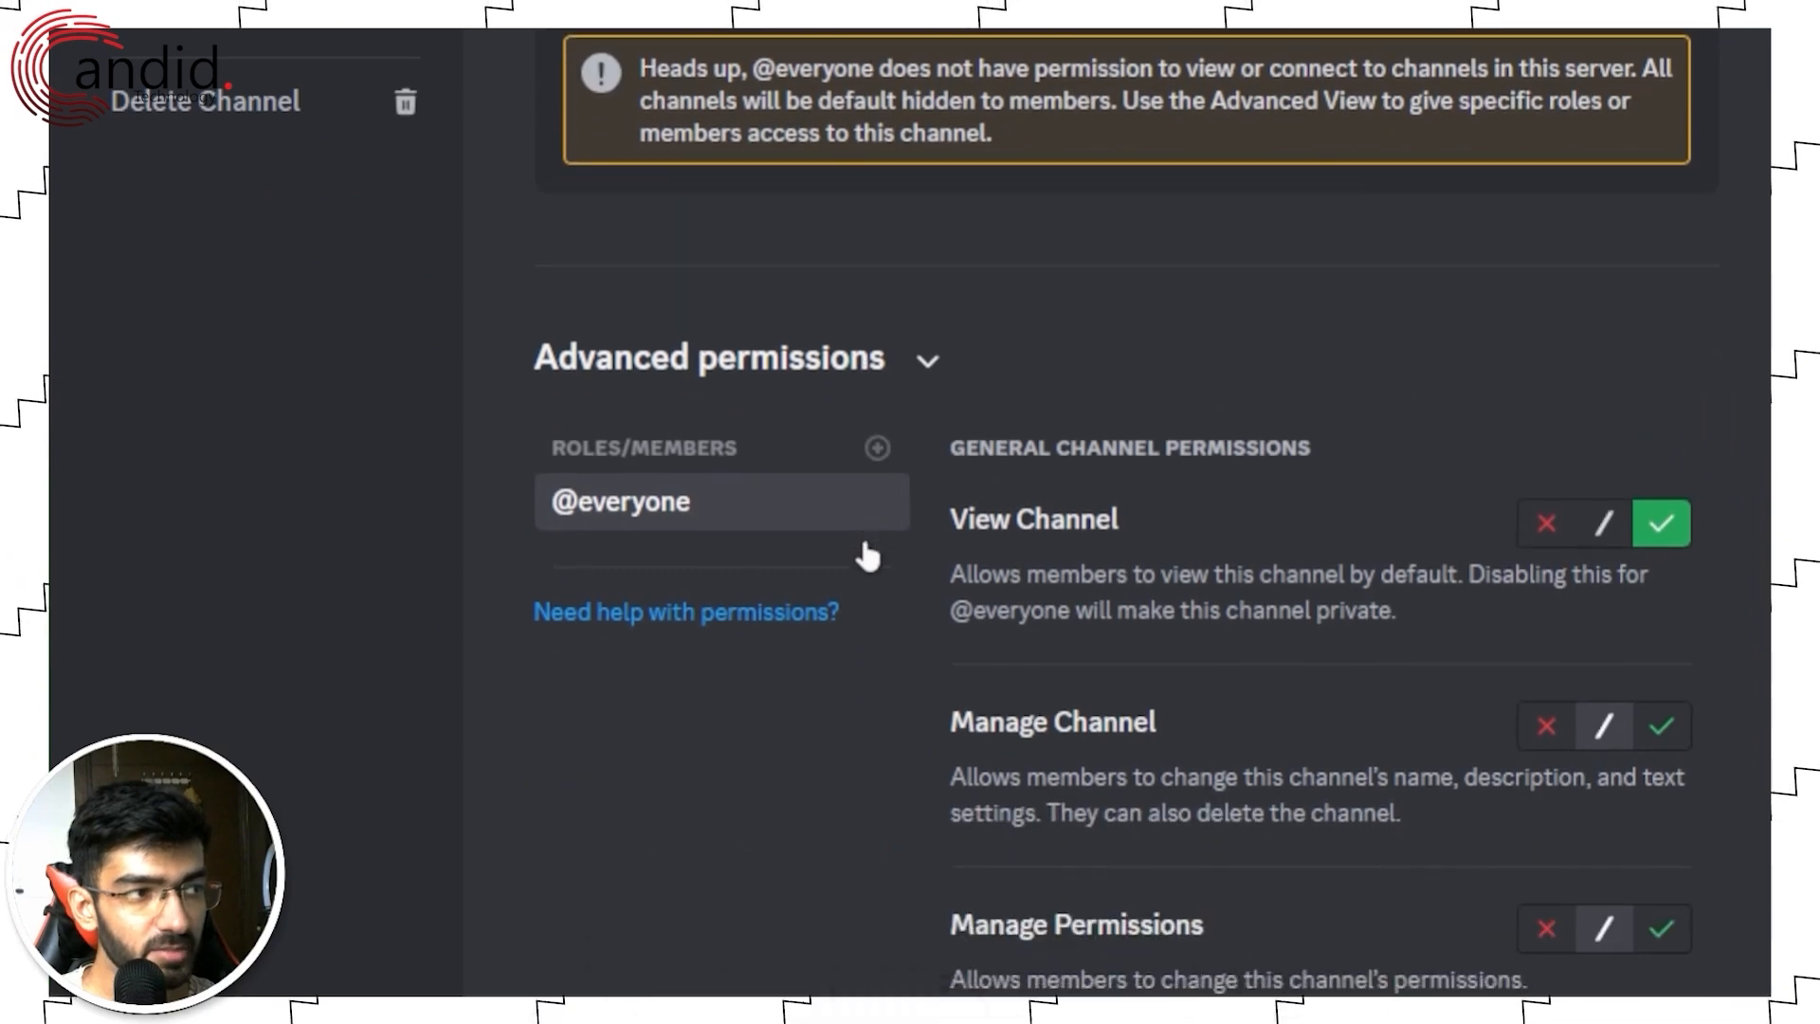
{"action": "scroll", "coordinate": [898, 536], "scroll_direction": "down", "scroll_amount": 10}
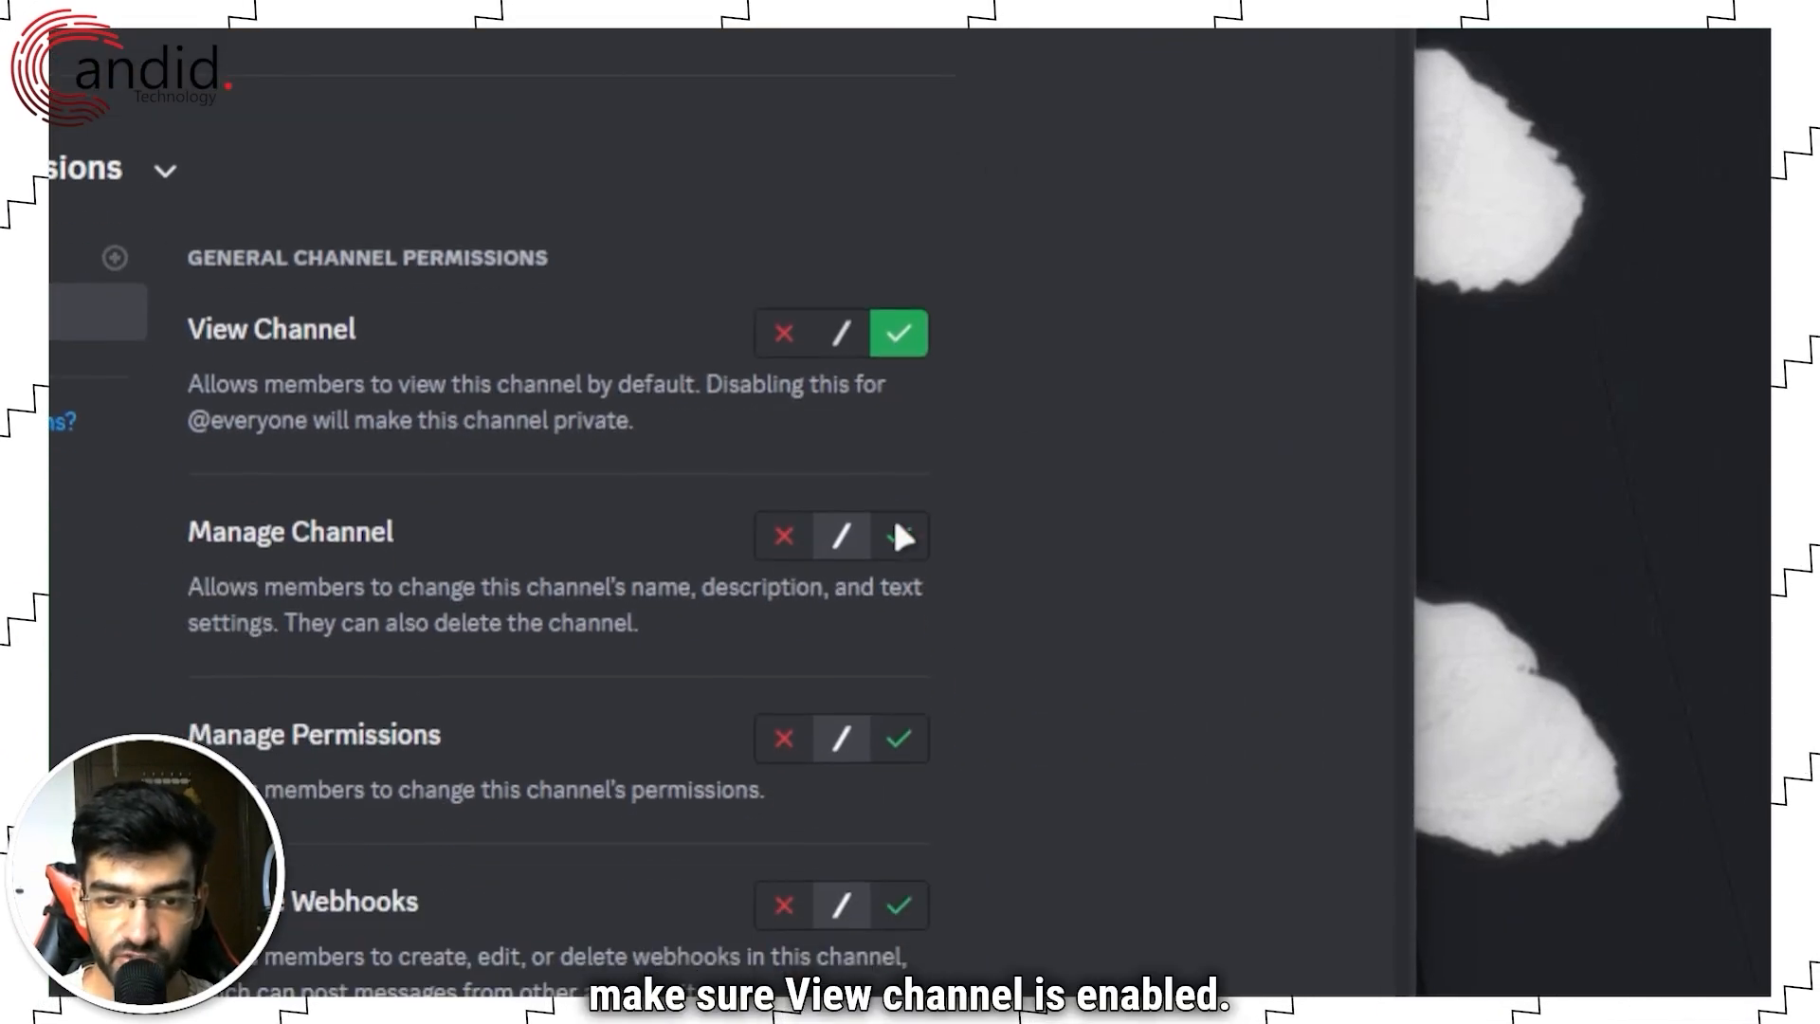
{"action": "scroll", "coordinate": [843, 426], "scroll_direction": "down", "scroll_amount": 1}
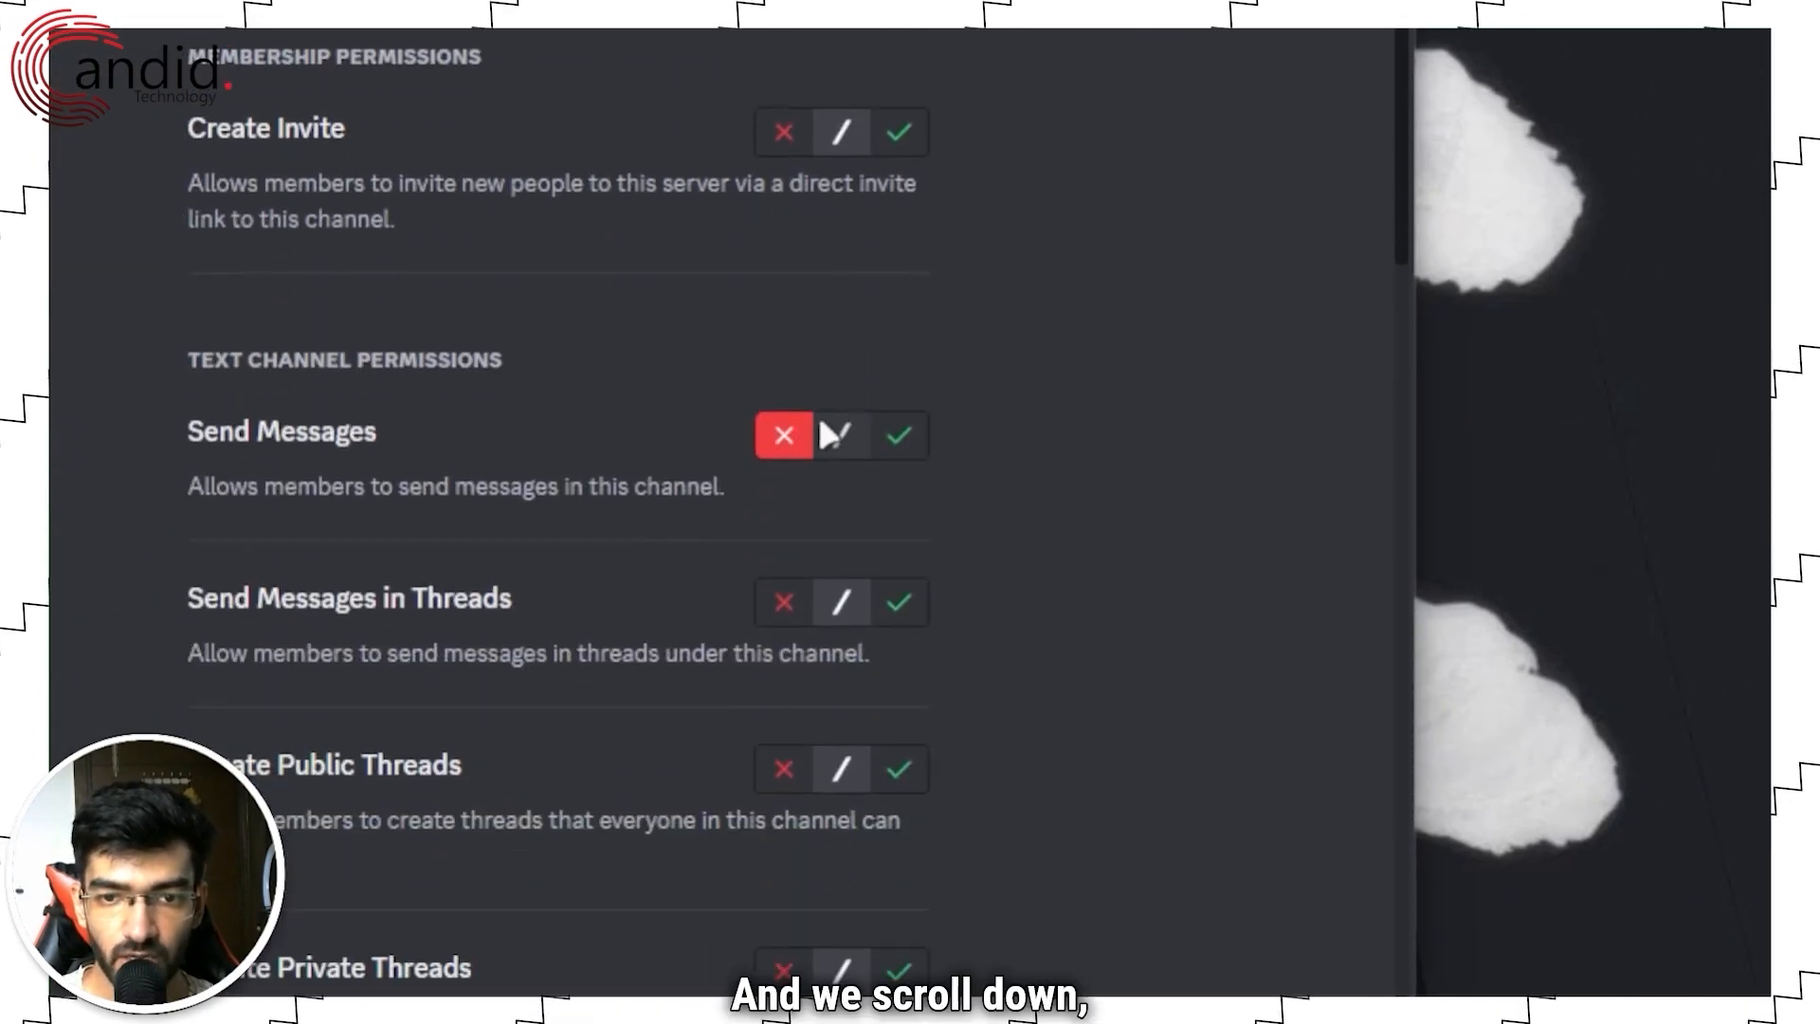
{"action": "scroll", "coordinate": [773, 431], "scroll_direction": "down", "scroll_amount": 3}
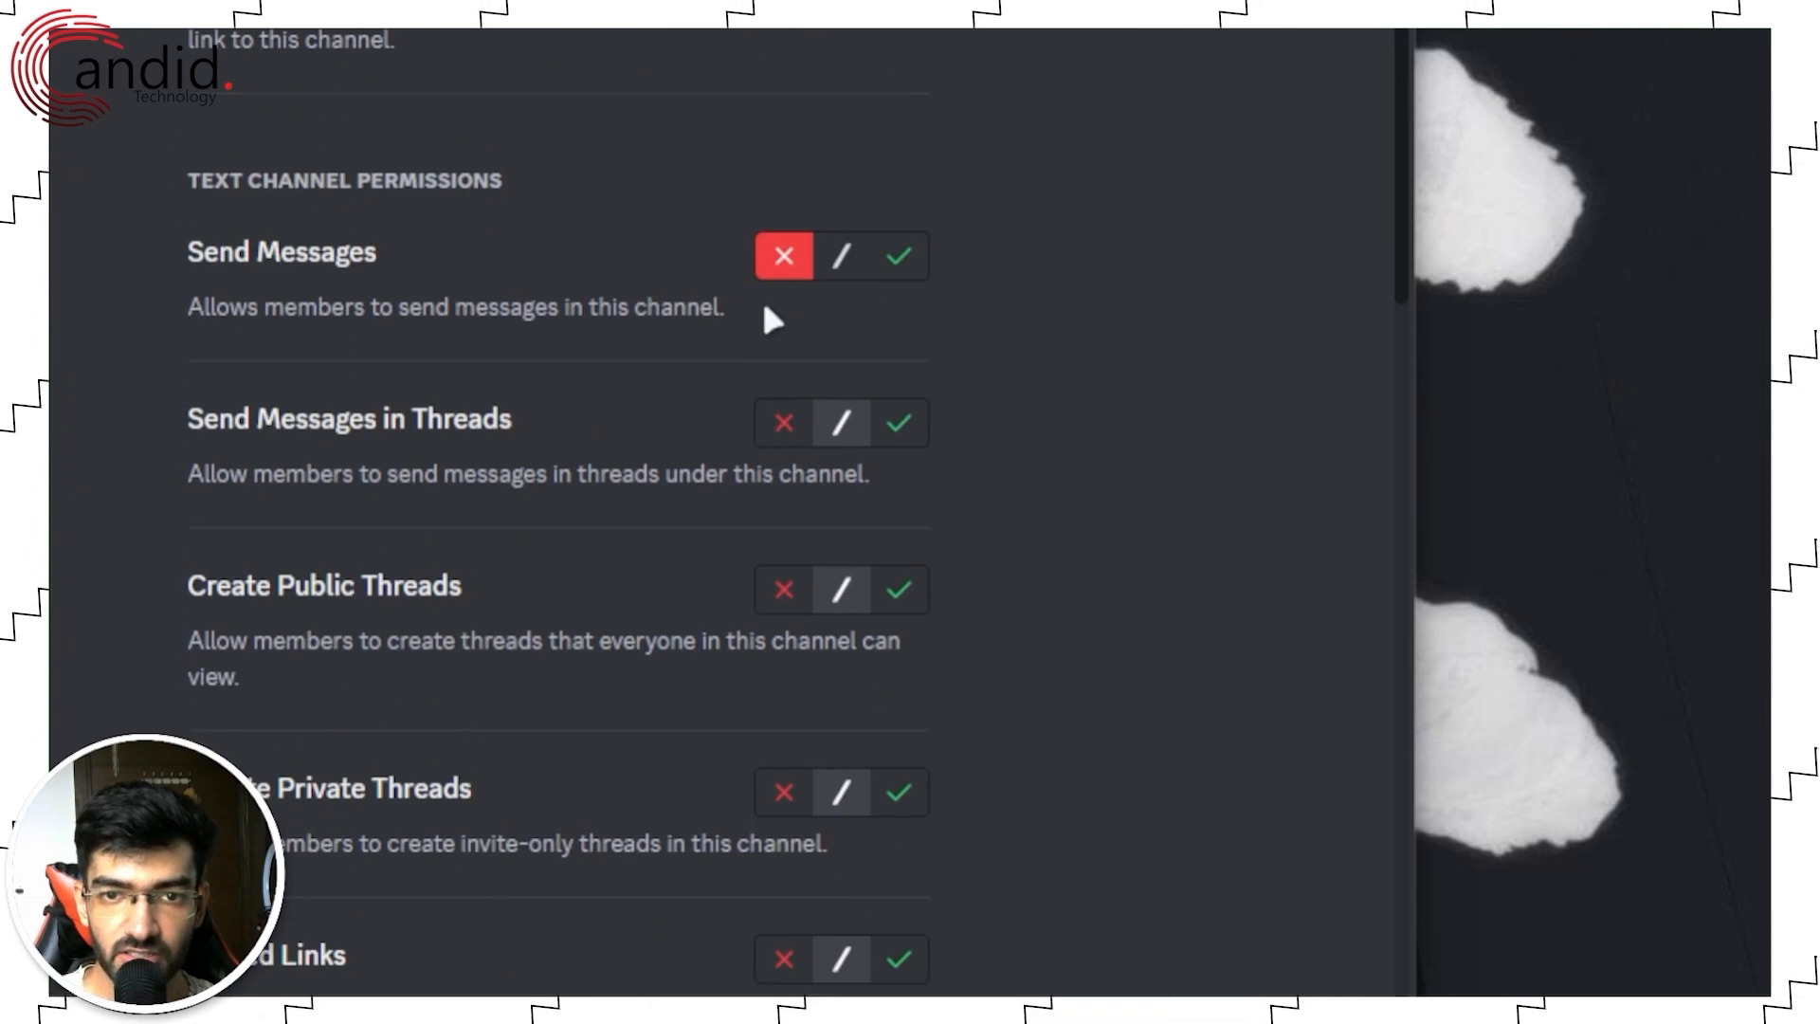
{"action": "scroll", "coordinate": [771, 276], "scroll_direction": "down", "scroll_amount": 5}
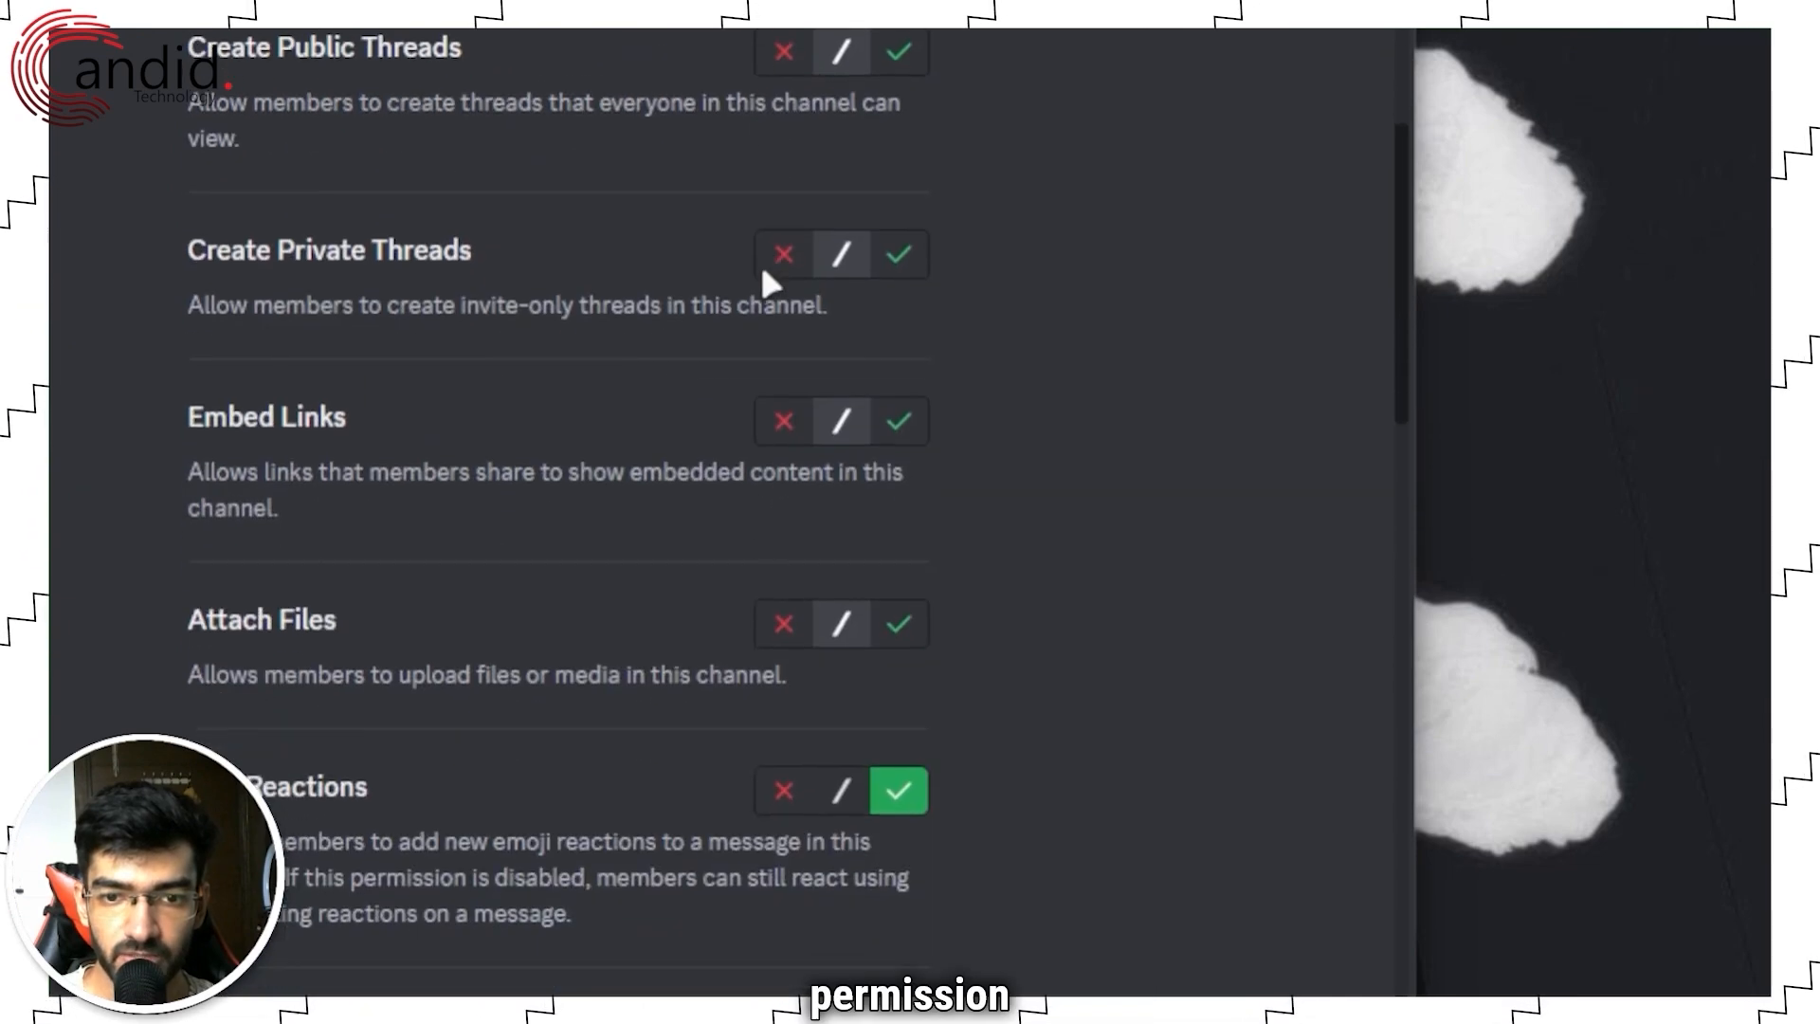
{"action": "left_click", "coordinate": [779, 791]}
{"action": "scroll", "coordinate": [758, 569], "scroll_direction": "down", "scroll_amount": 10}
{"action": "scroll", "coordinate": [762, 578], "scroll_direction": "down", "scroll_amount": 5}
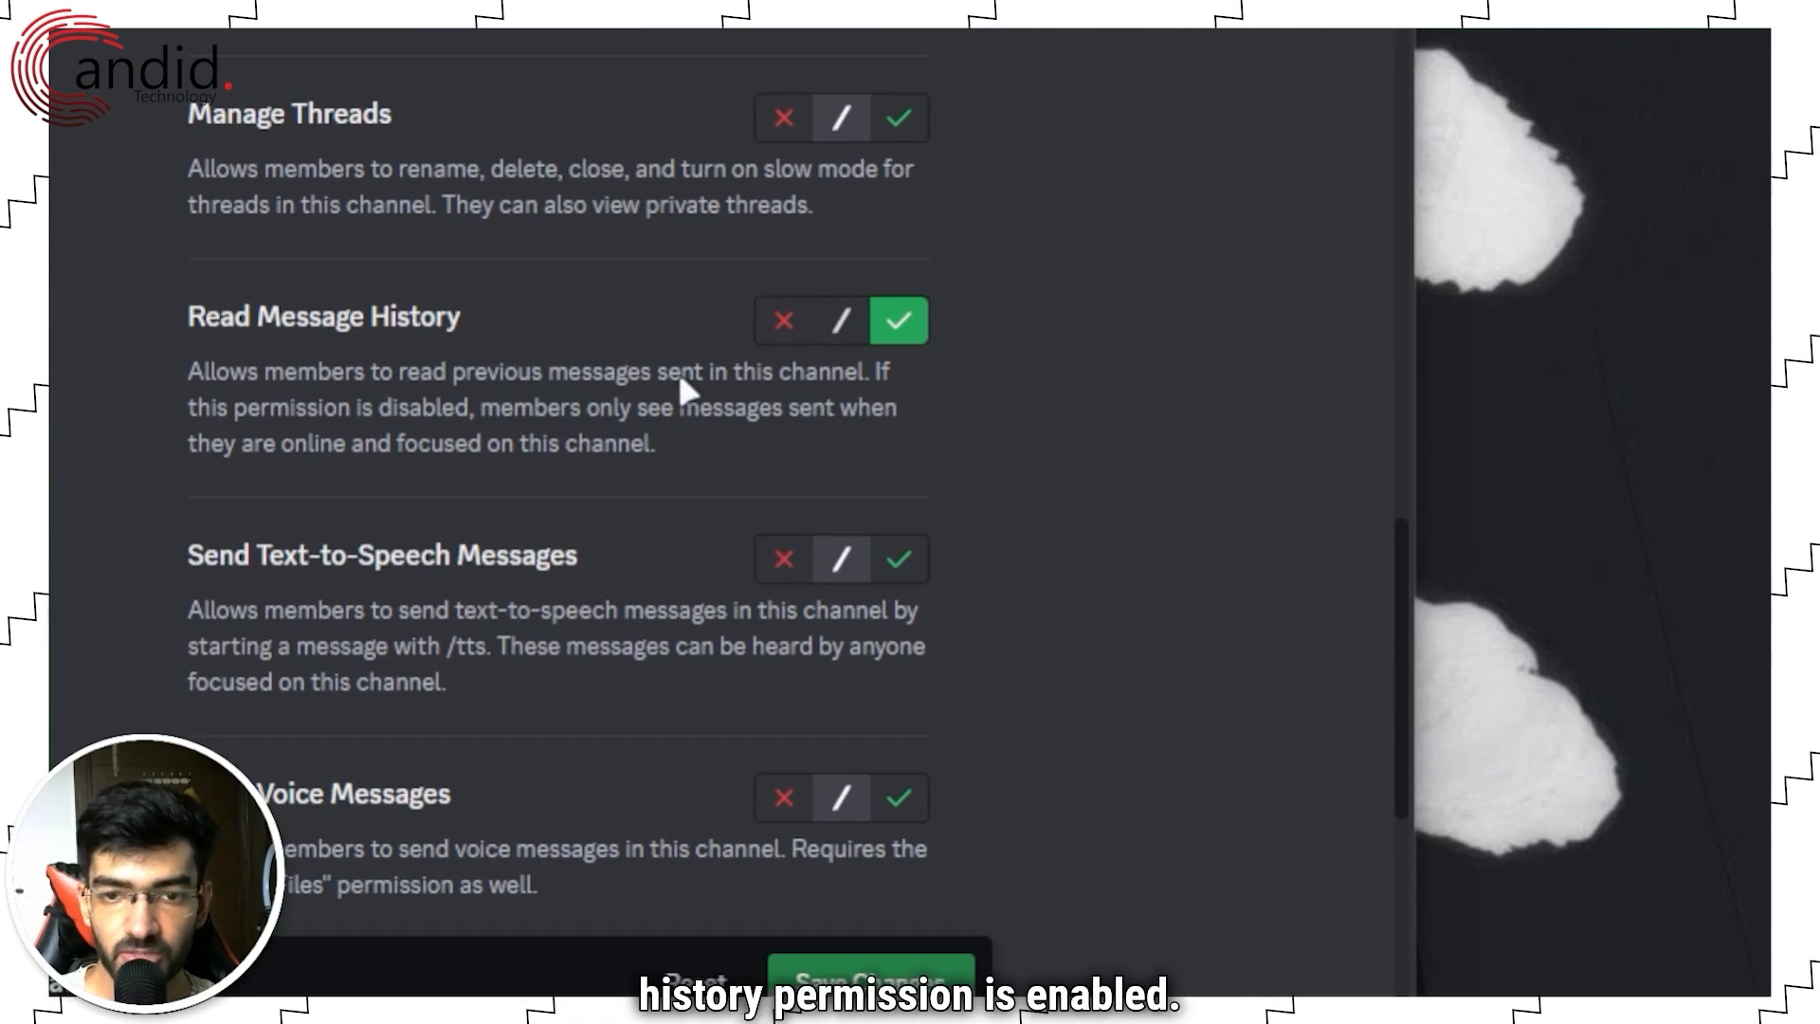
{"action": "scroll", "coordinate": [679, 379], "scroll_direction": "down", "scroll_amount": 10}
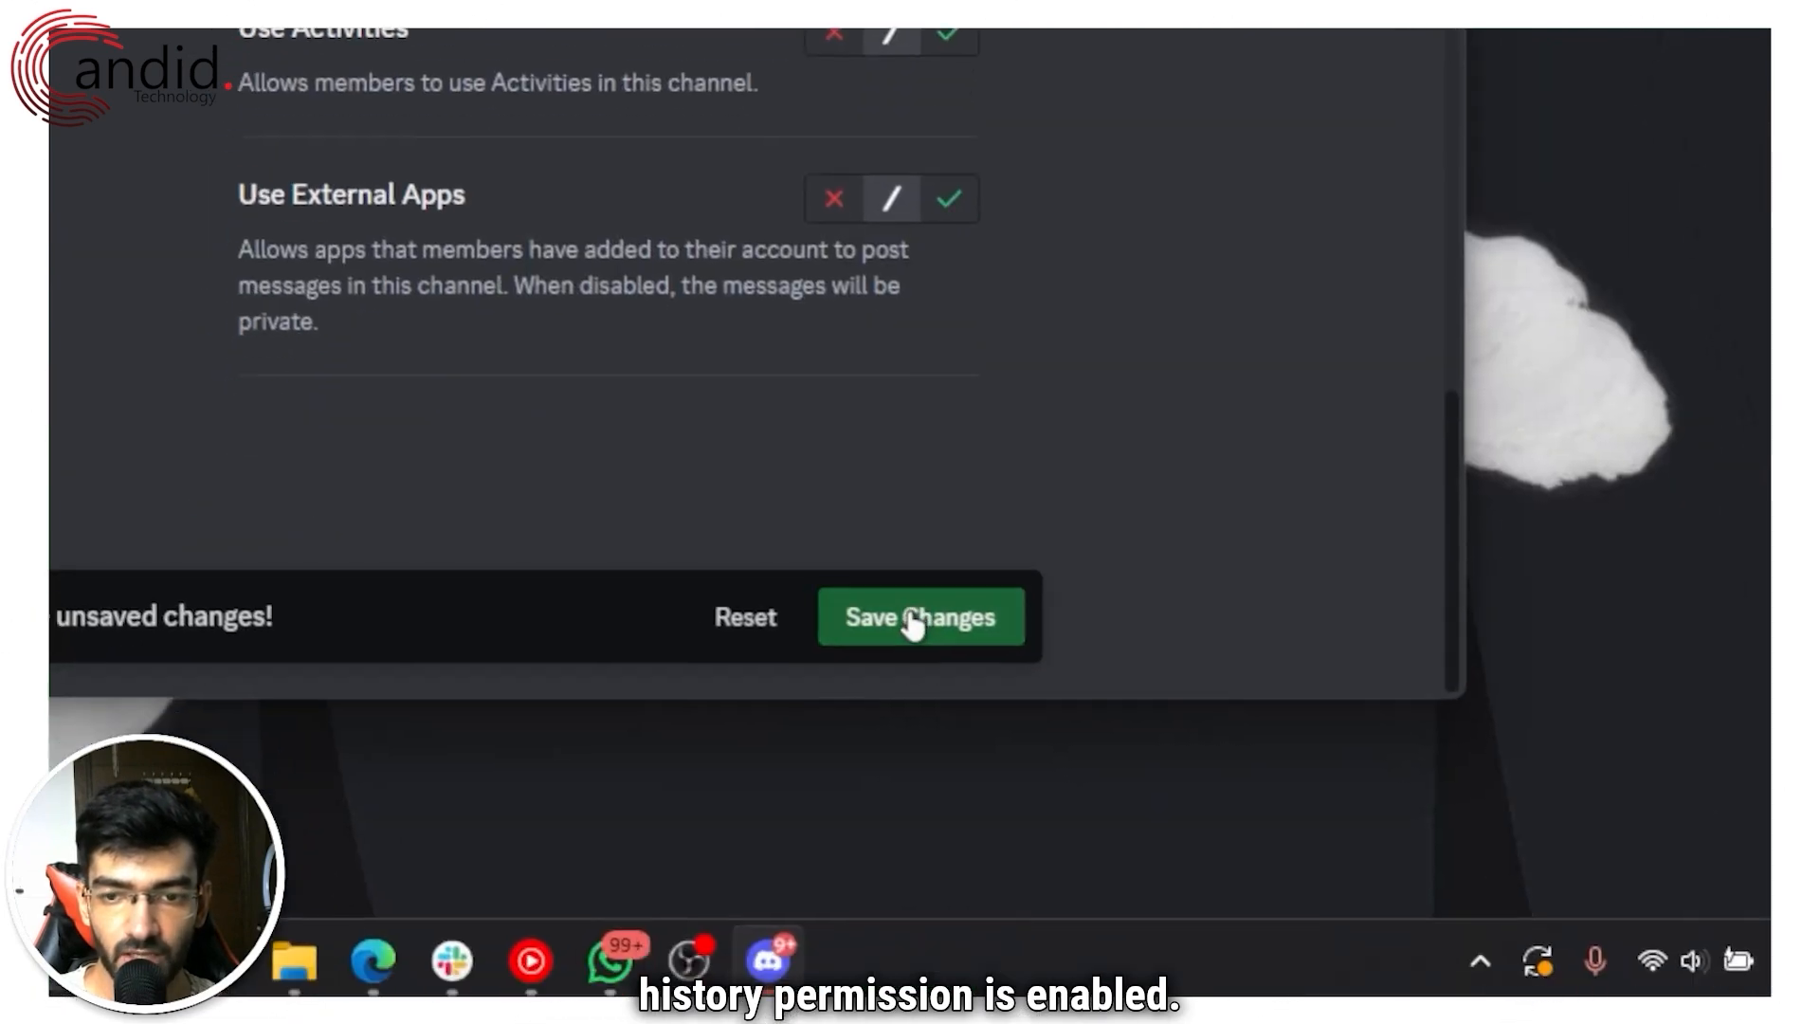
{"action": "left_click", "coordinate": [912, 621]}
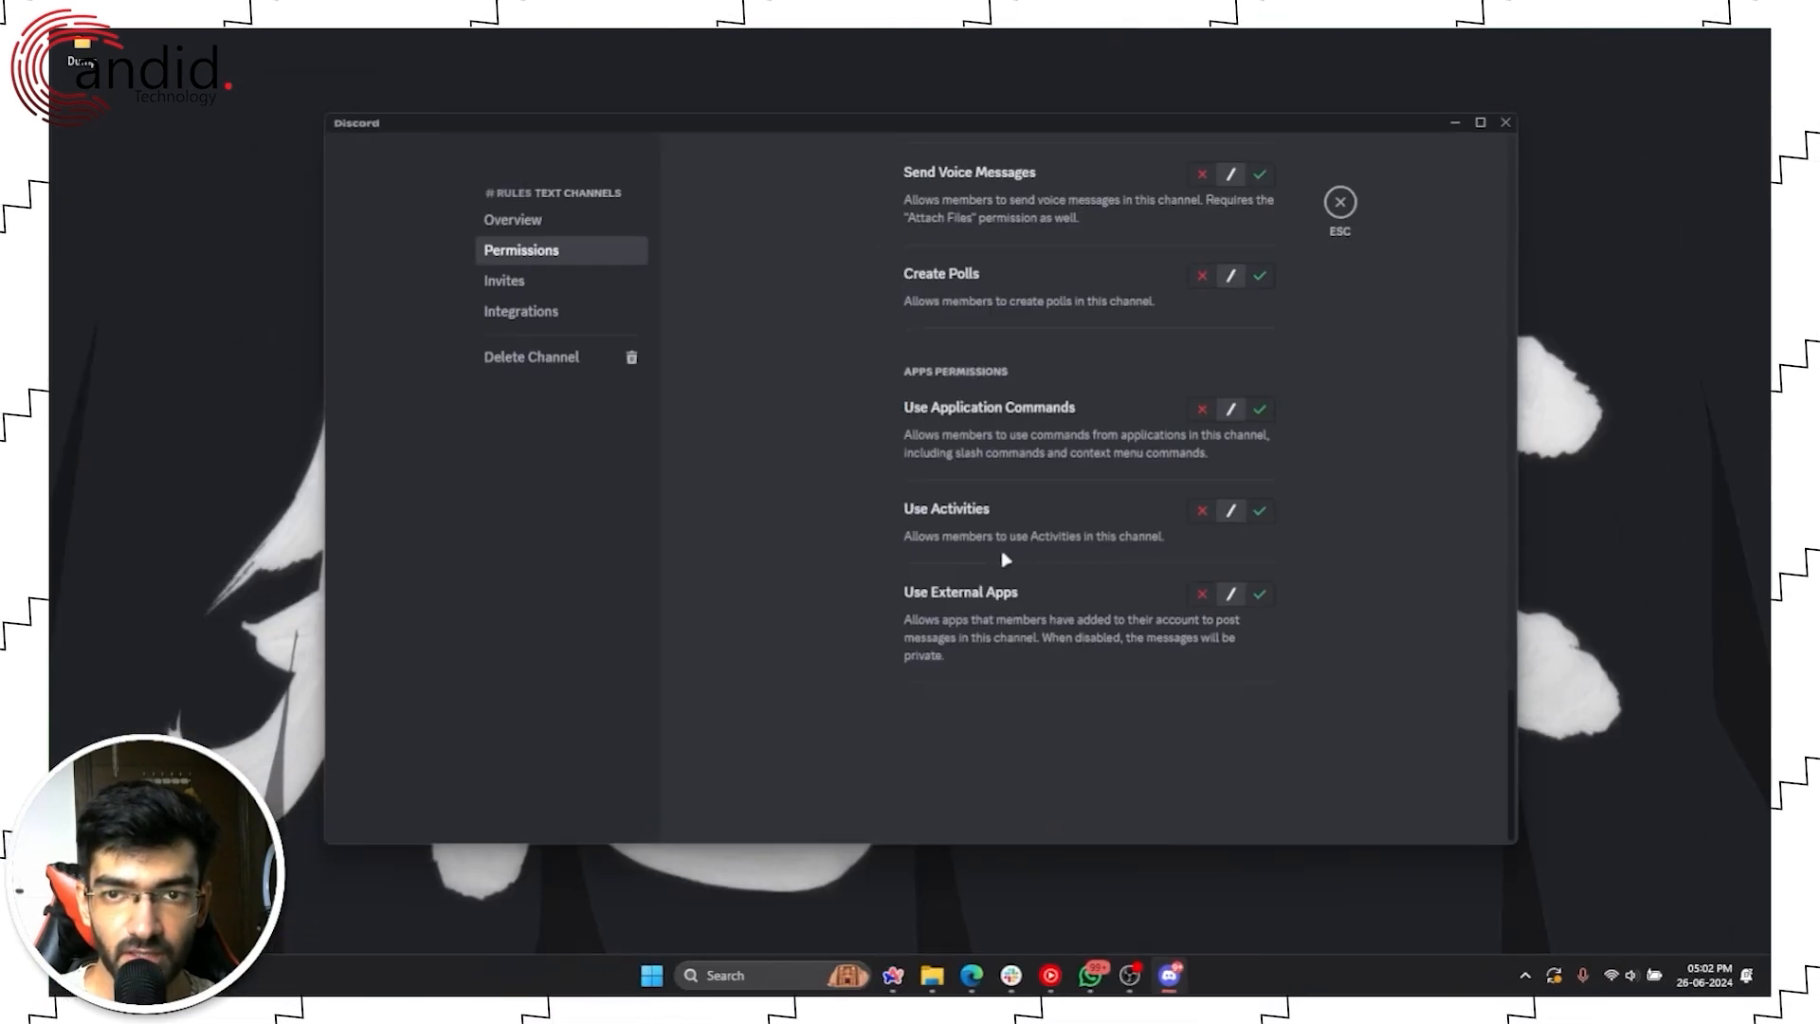
{"action": "left_click", "coordinate": [1339, 202]}
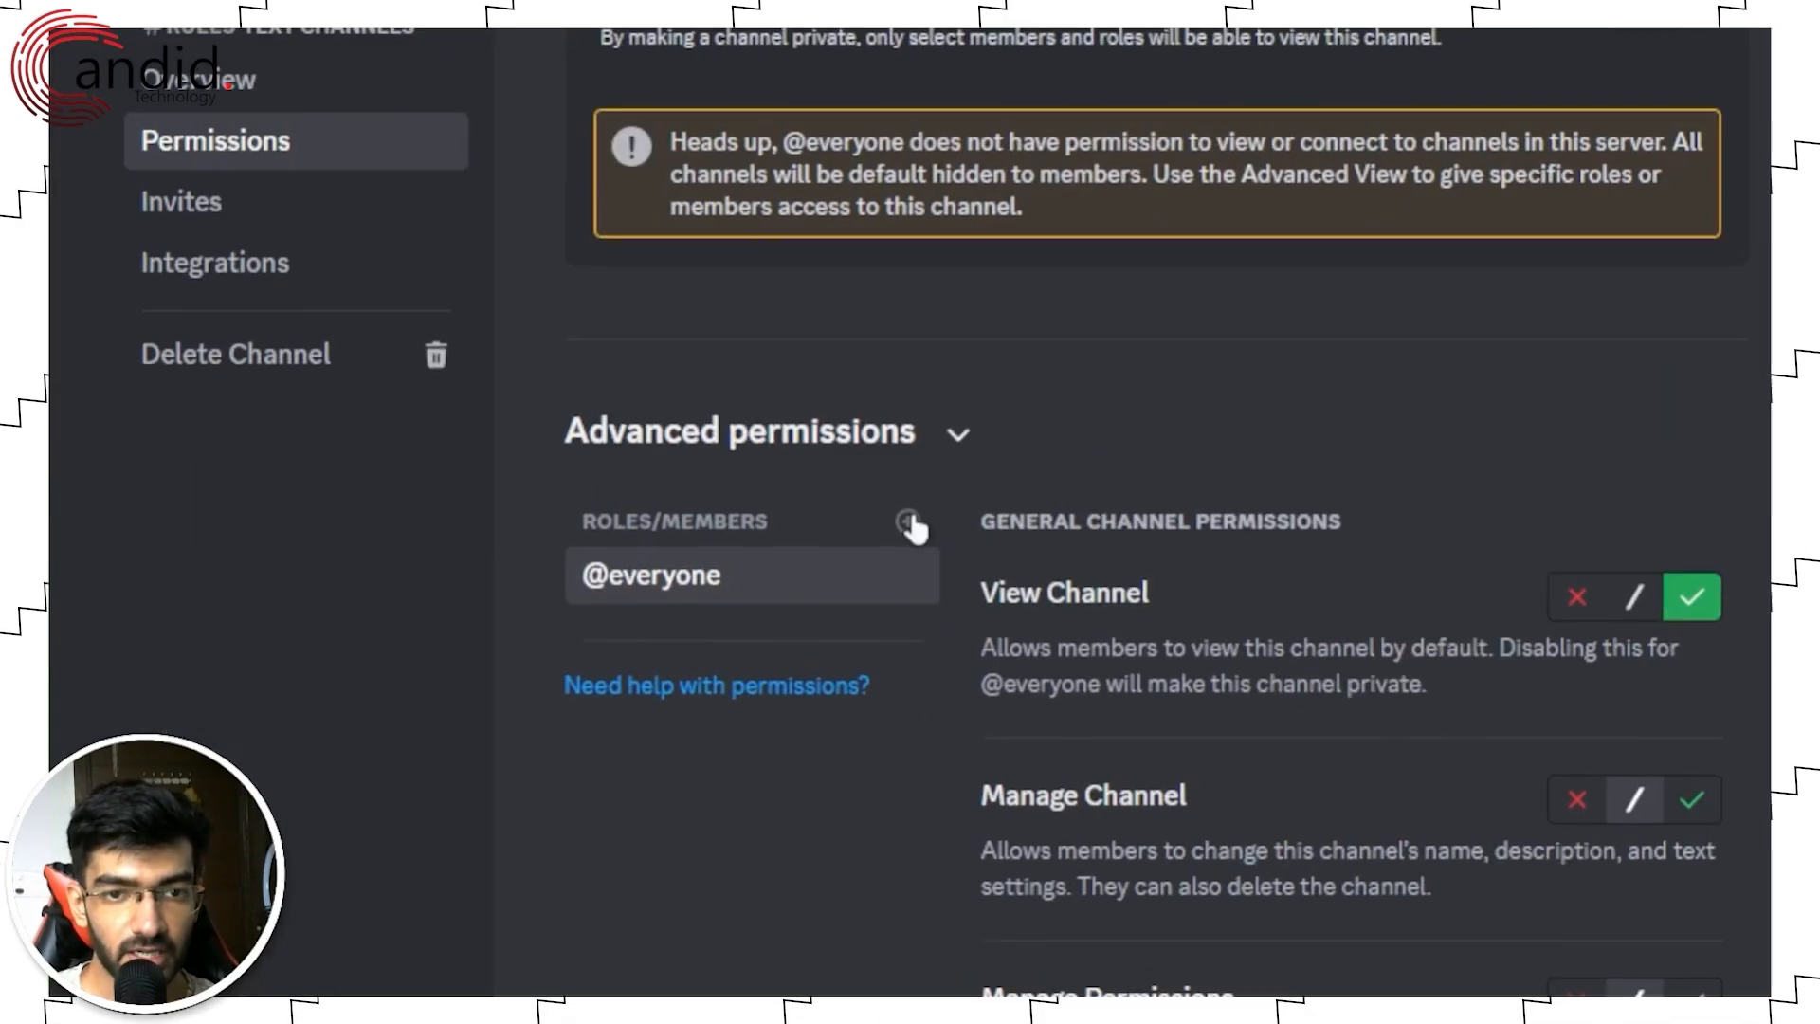
Step: Add a carl-bot override on #rules with Add Reactions allowed, save it, and close settings
{"action": "left_click", "coordinate": [867, 442]}
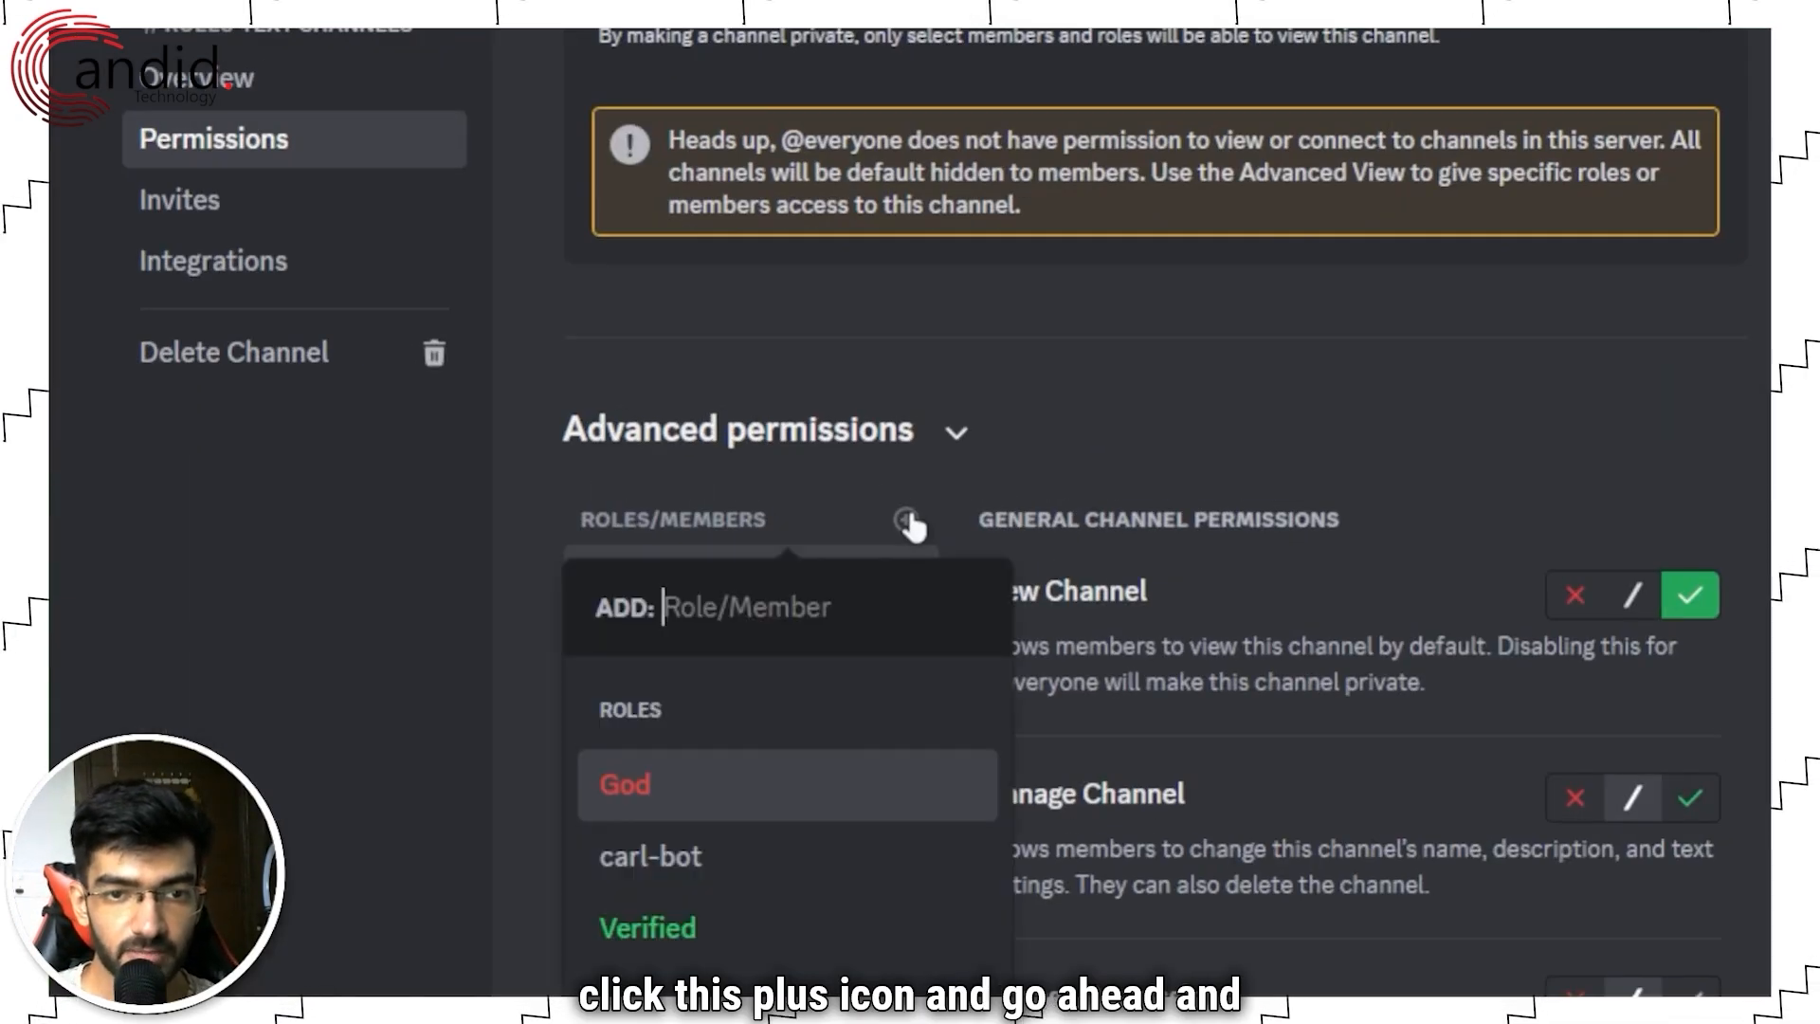
{"action": "left_click", "coordinate": [789, 857]}
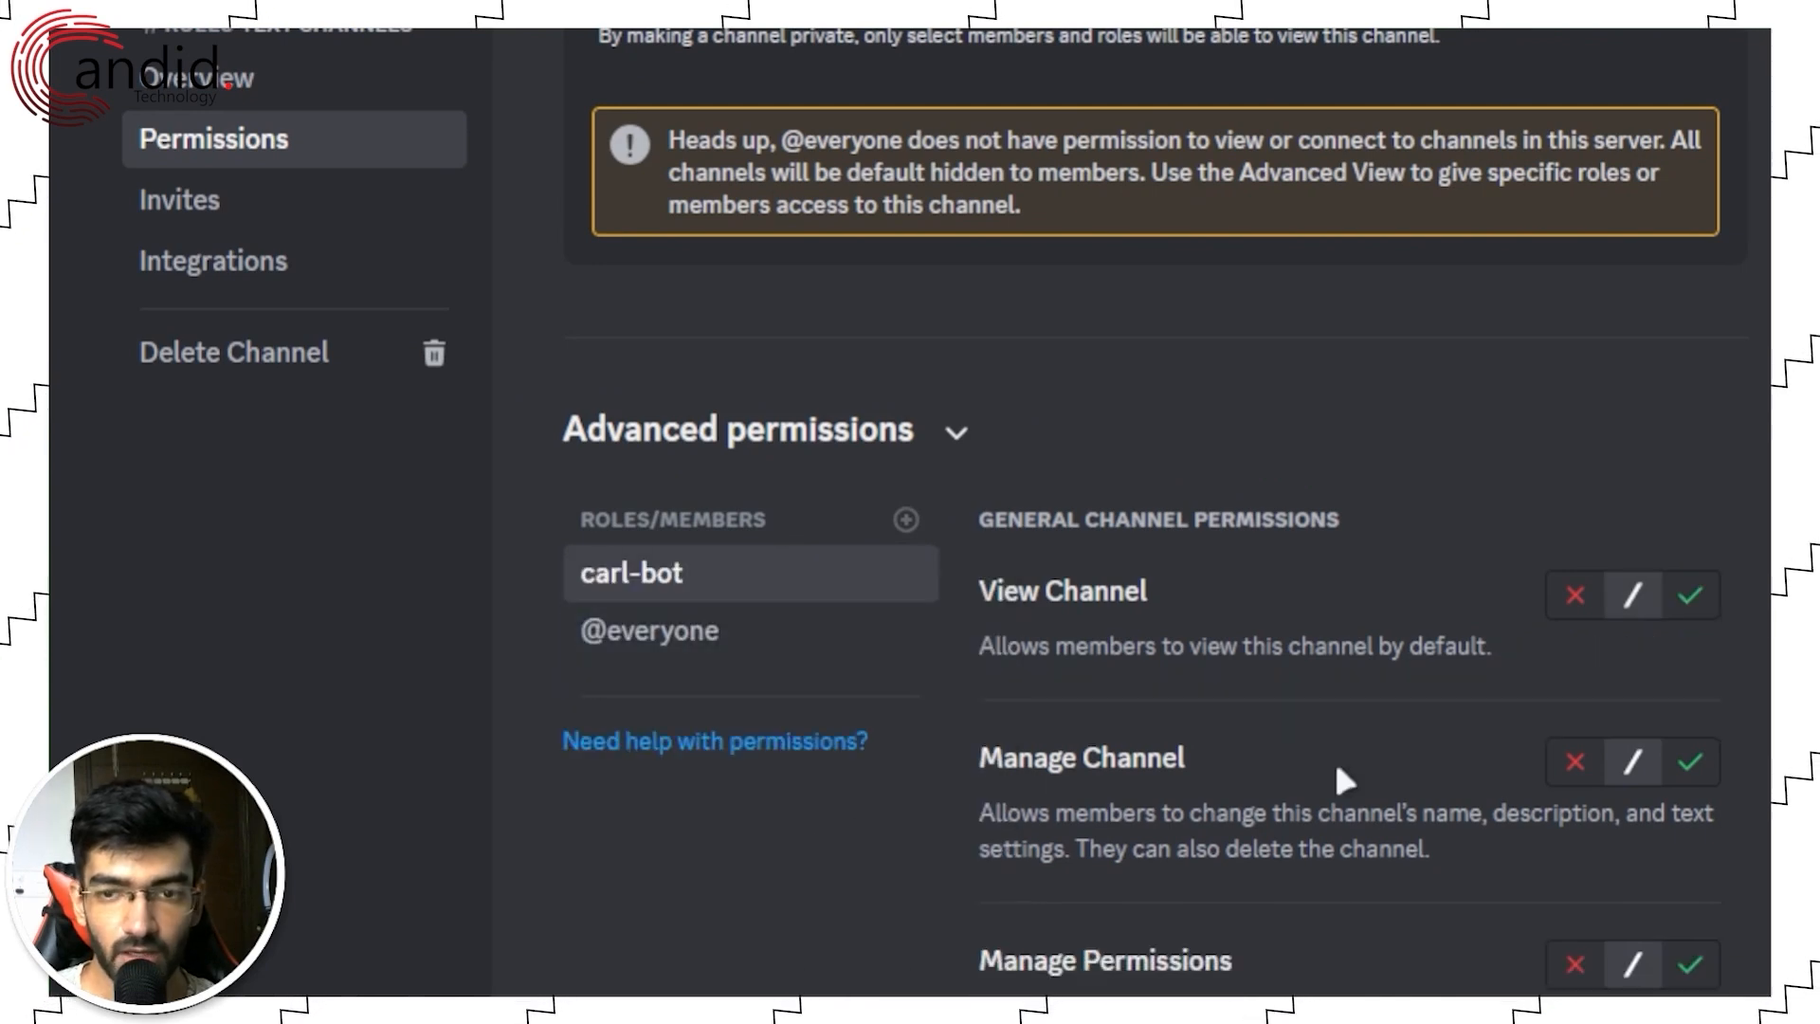
{"action": "scroll", "coordinate": [1356, 773], "scroll_direction": "down", "scroll_amount": 5}
{"action": "scroll", "coordinate": [1379, 773], "scroll_direction": "down", "scroll_amount": 10}
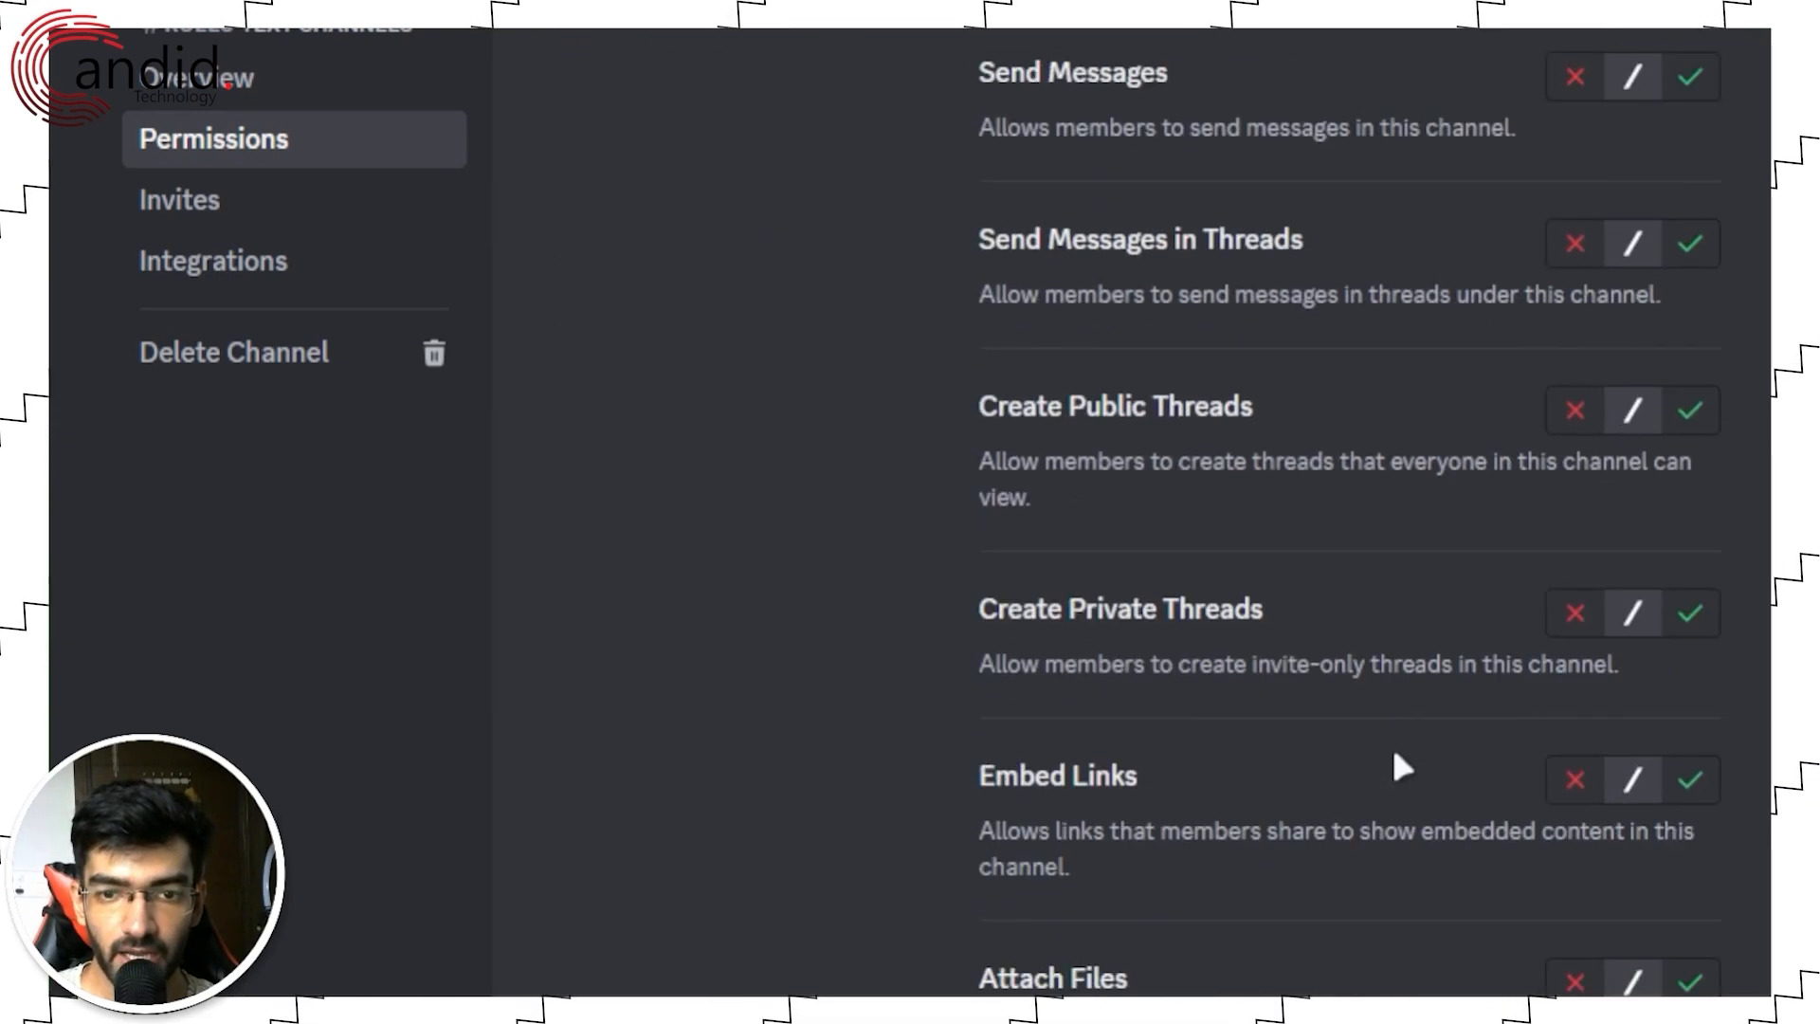
{"action": "scroll", "coordinate": [1393, 759], "scroll_direction": "down", "scroll_amount": 2}
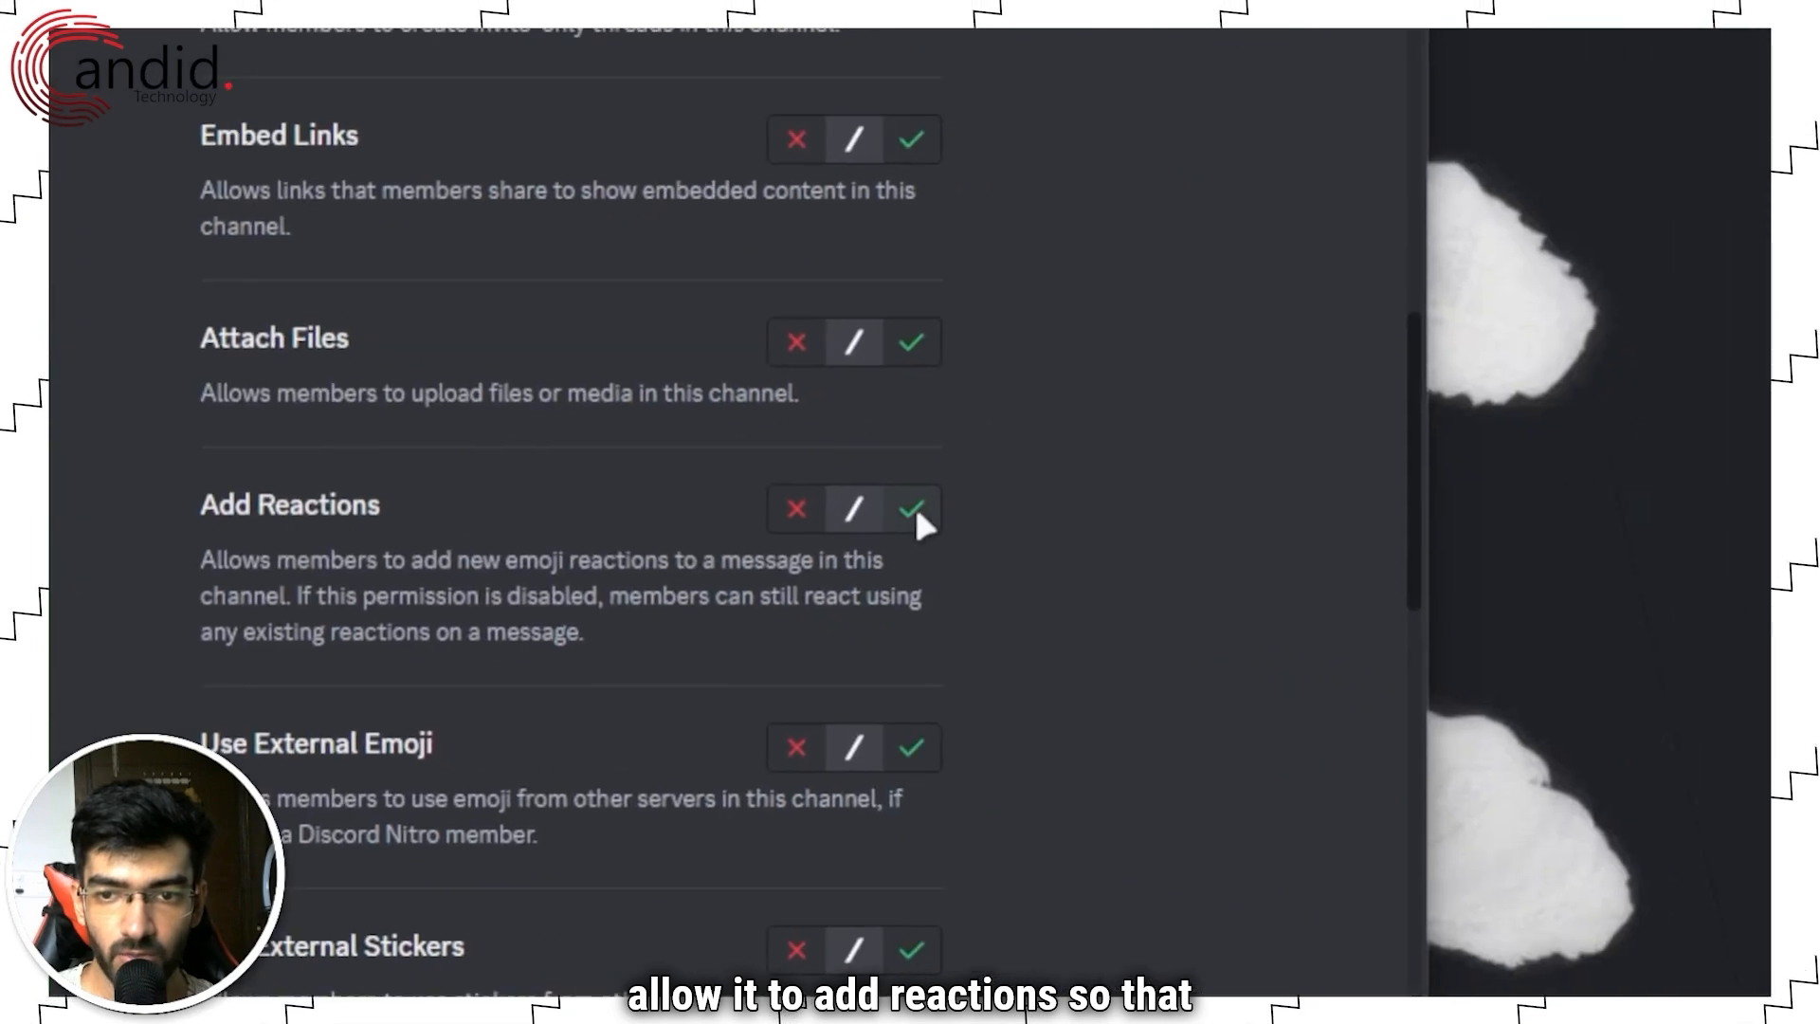
{"action": "left_click", "coordinate": [1692, 656]}
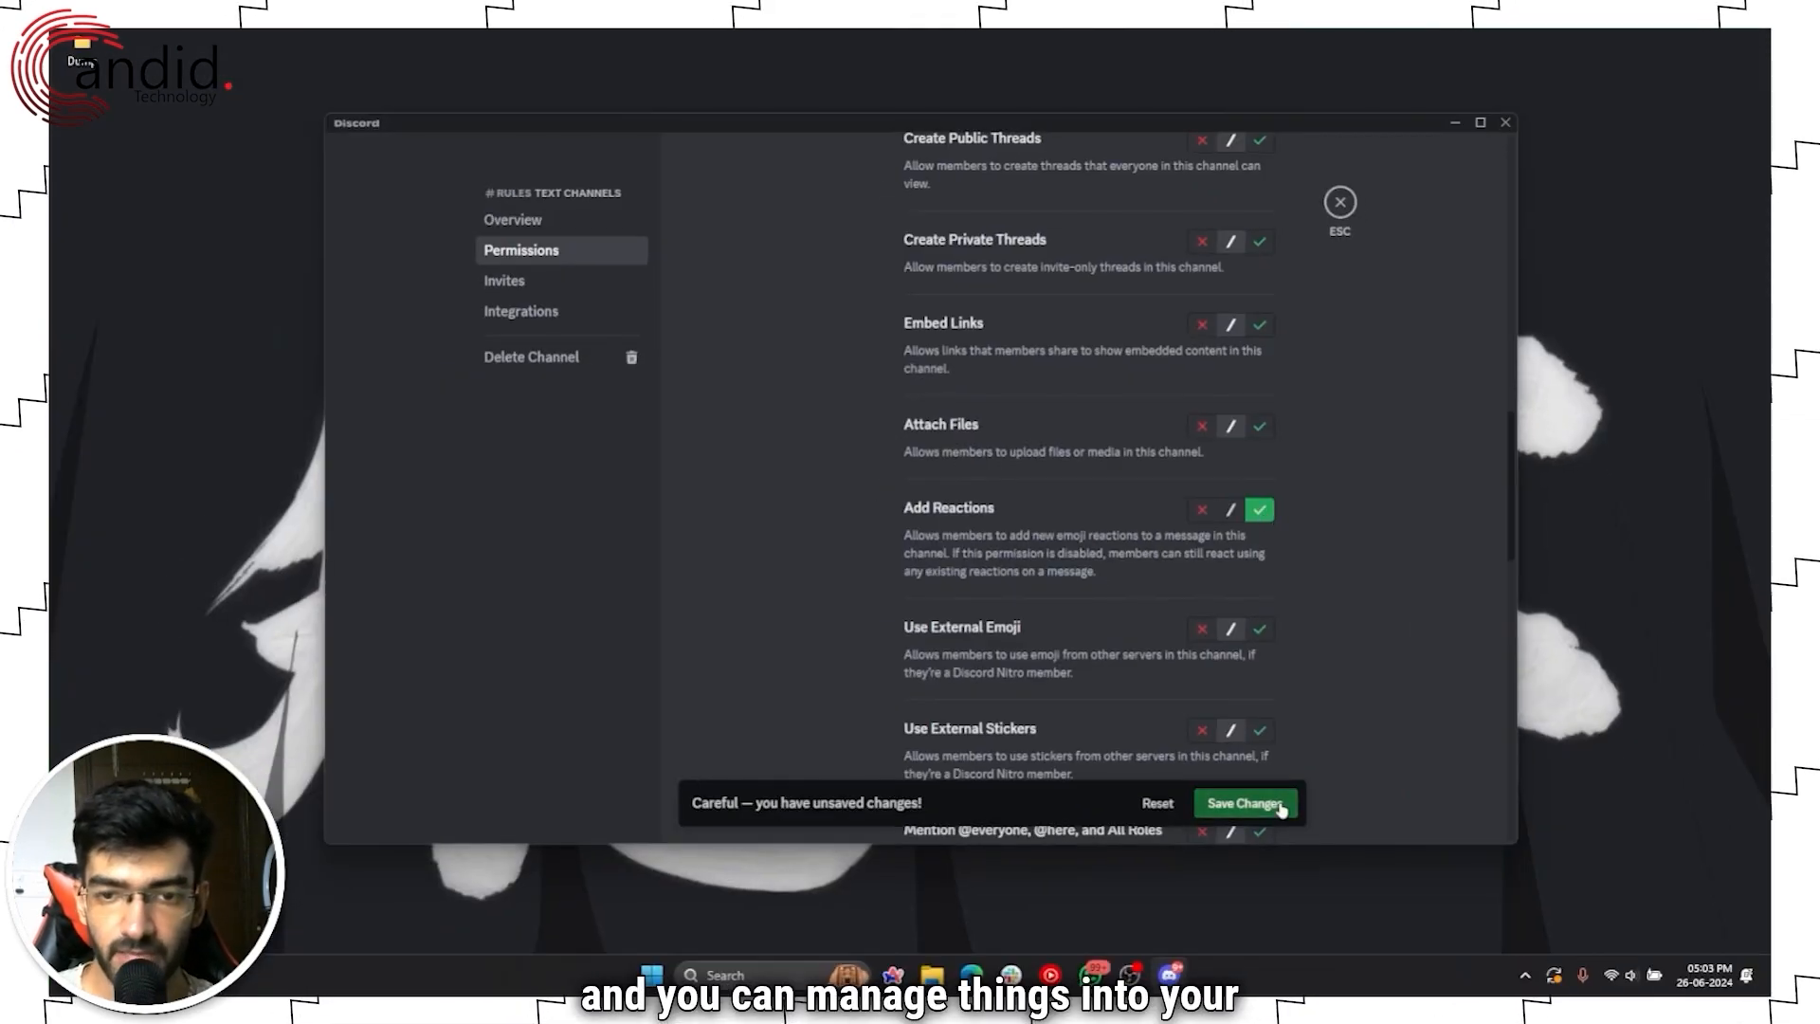
{"action": "left_click", "coordinate": [1279, 805]}
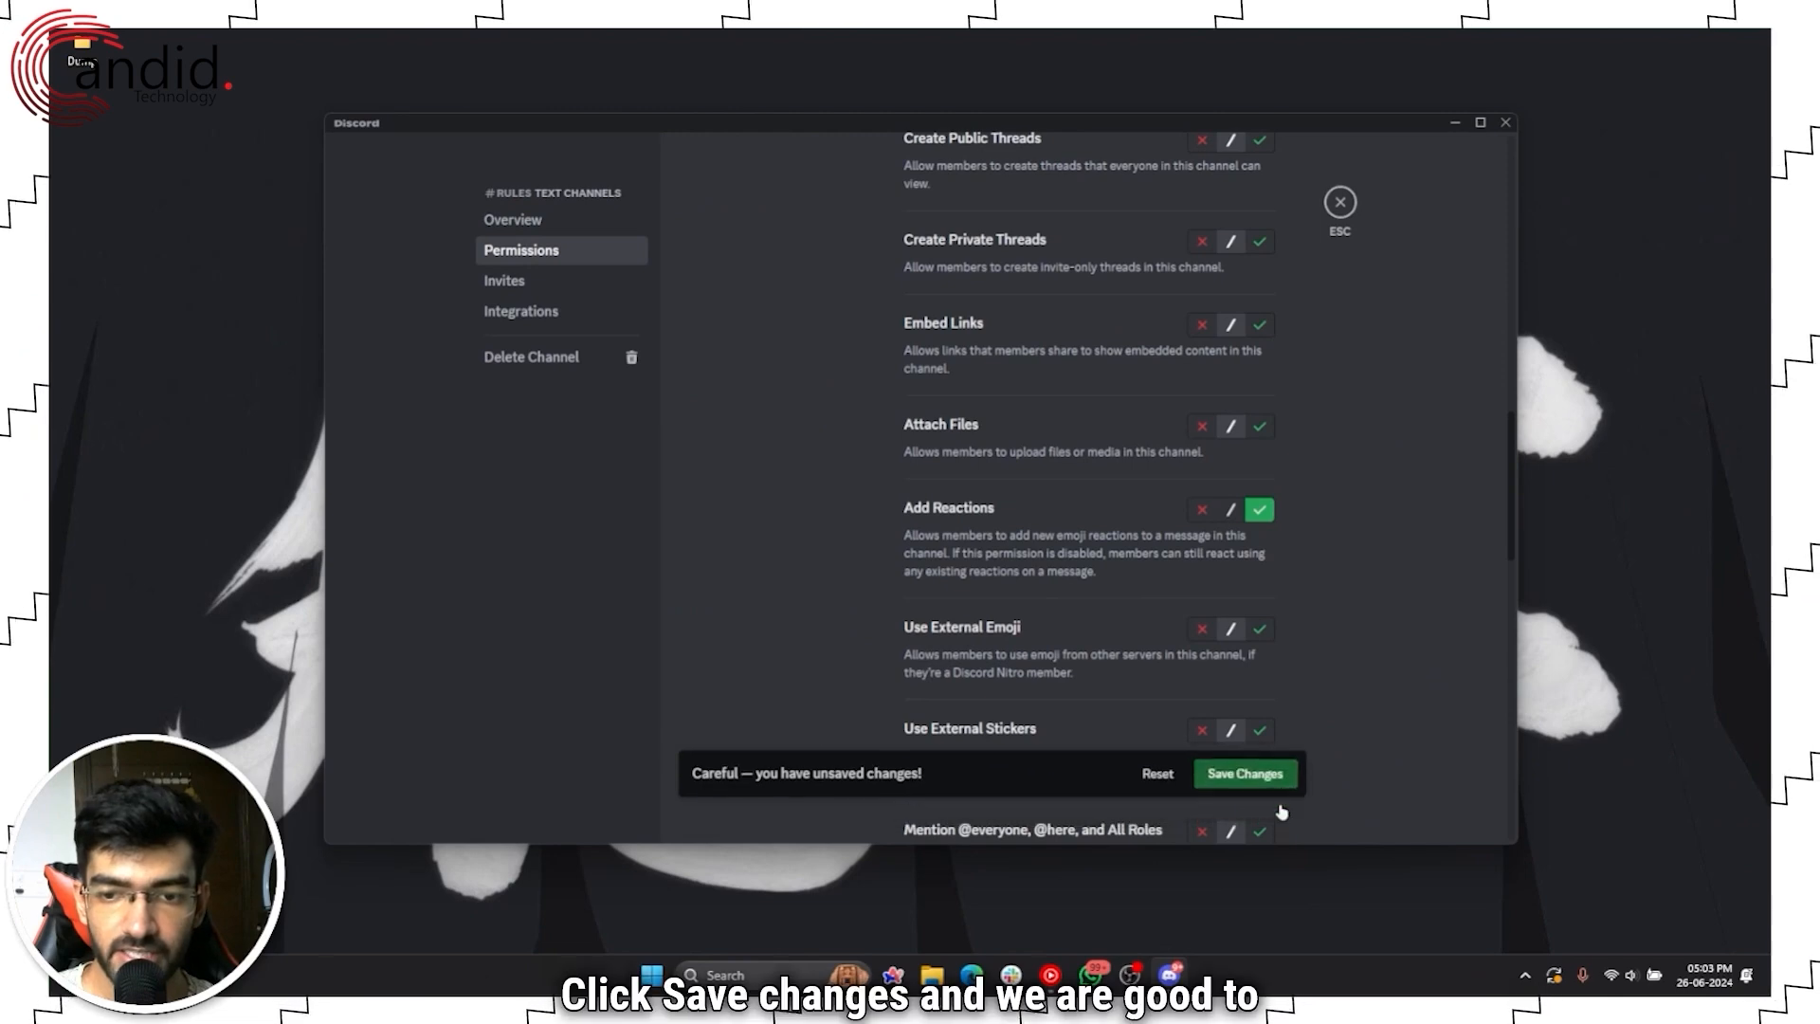
{"action": "scroll", "coordinate": [1078, 552], "scroll_direction": "up", "scroll_amount": 15}
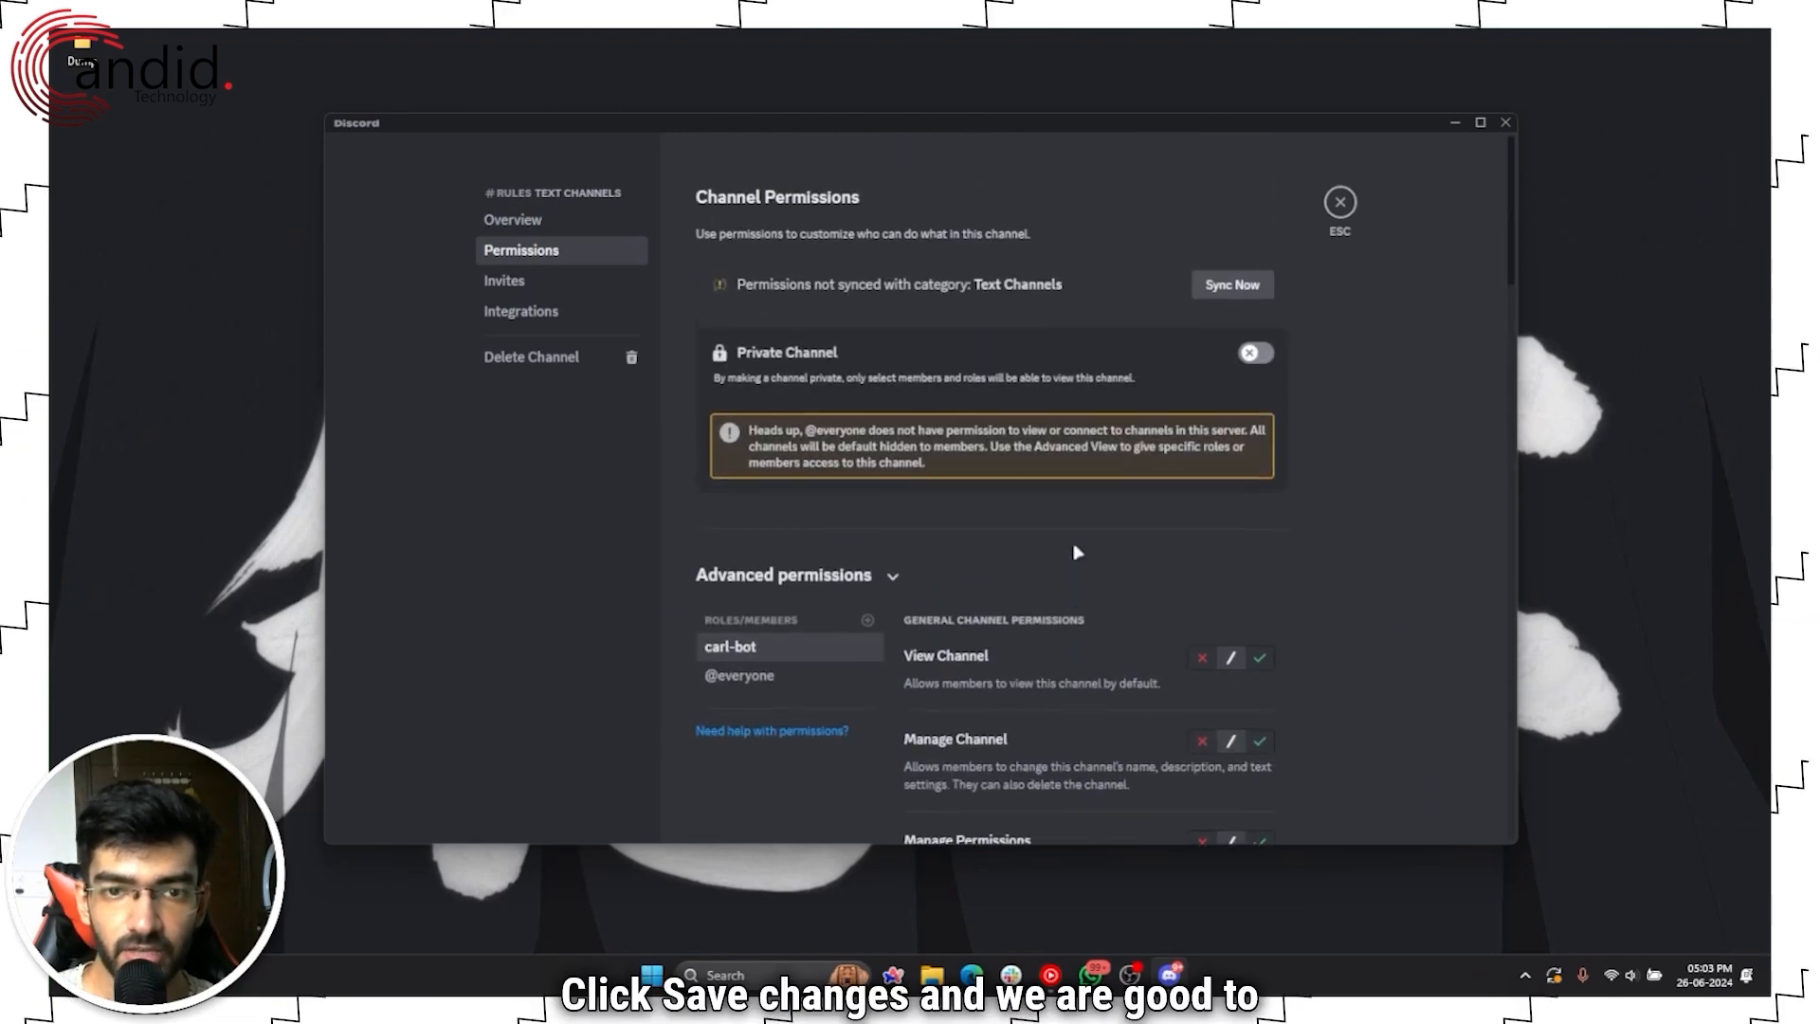
{"action": "left_click", "coordinate": [1338, 205]}
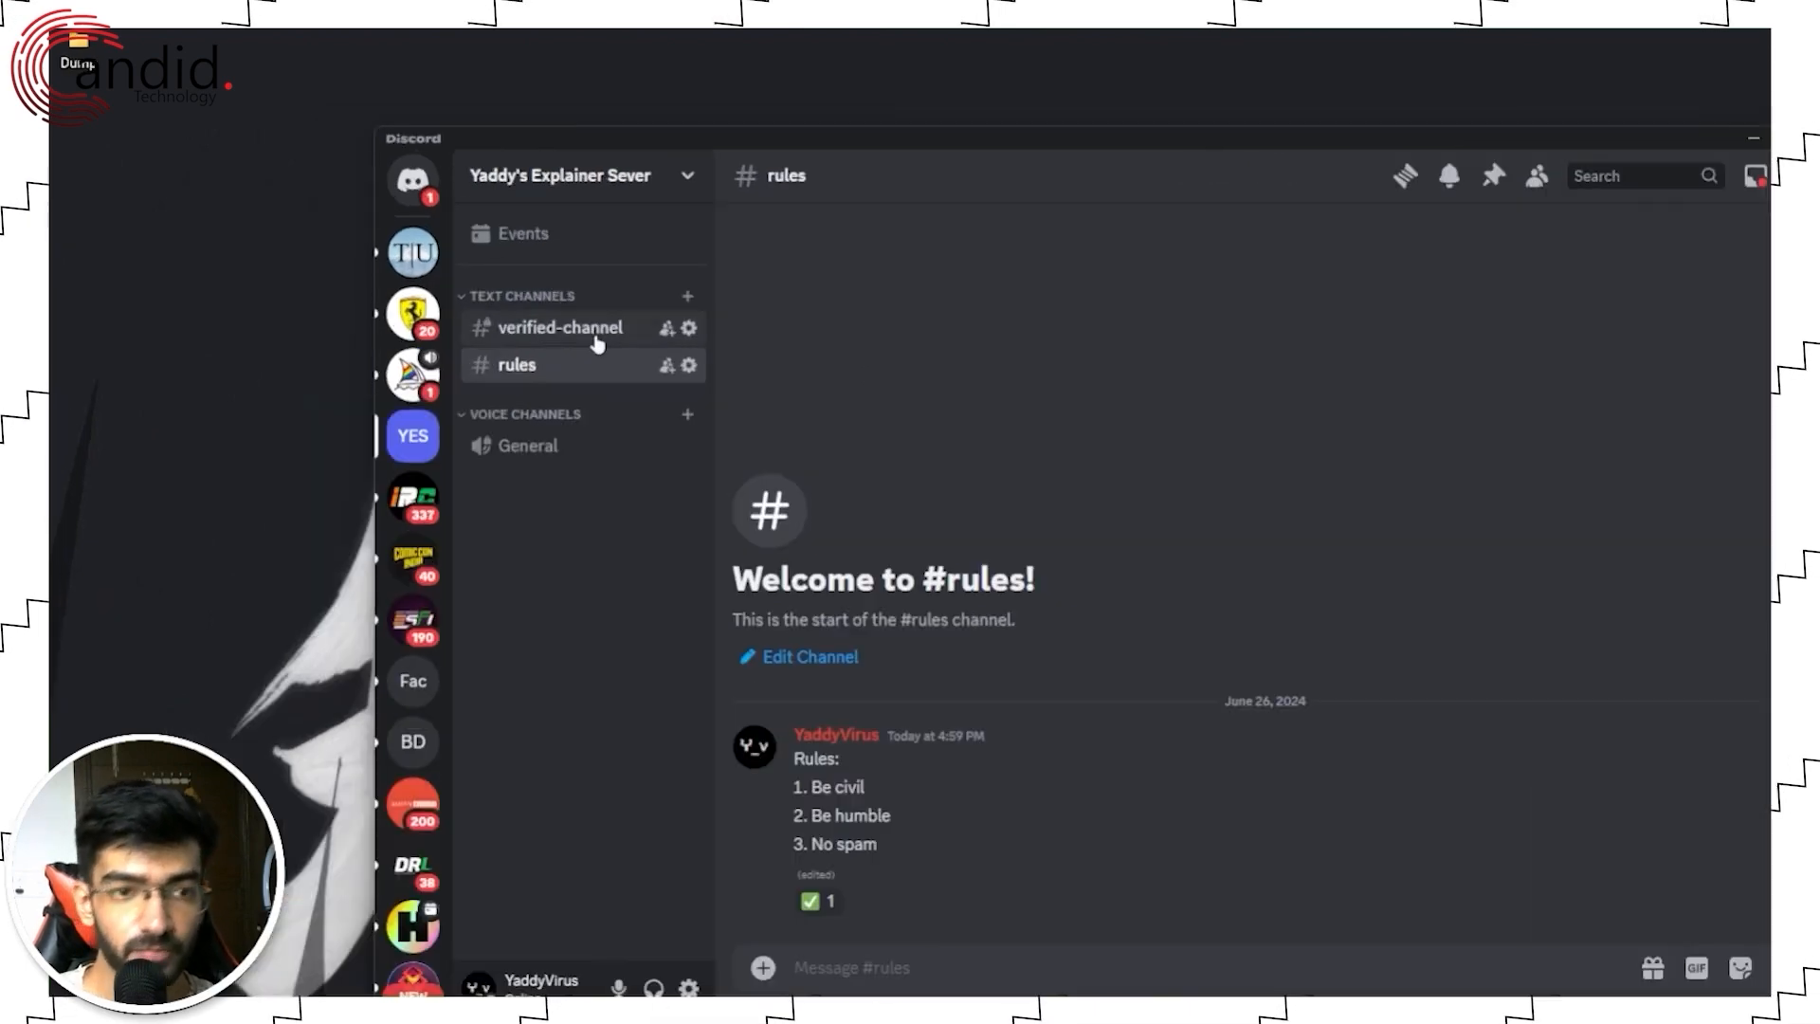
Step: Open verified-channel's settings on the Permissions page
{"action": "right_click", "coordinate": [595, 341]}
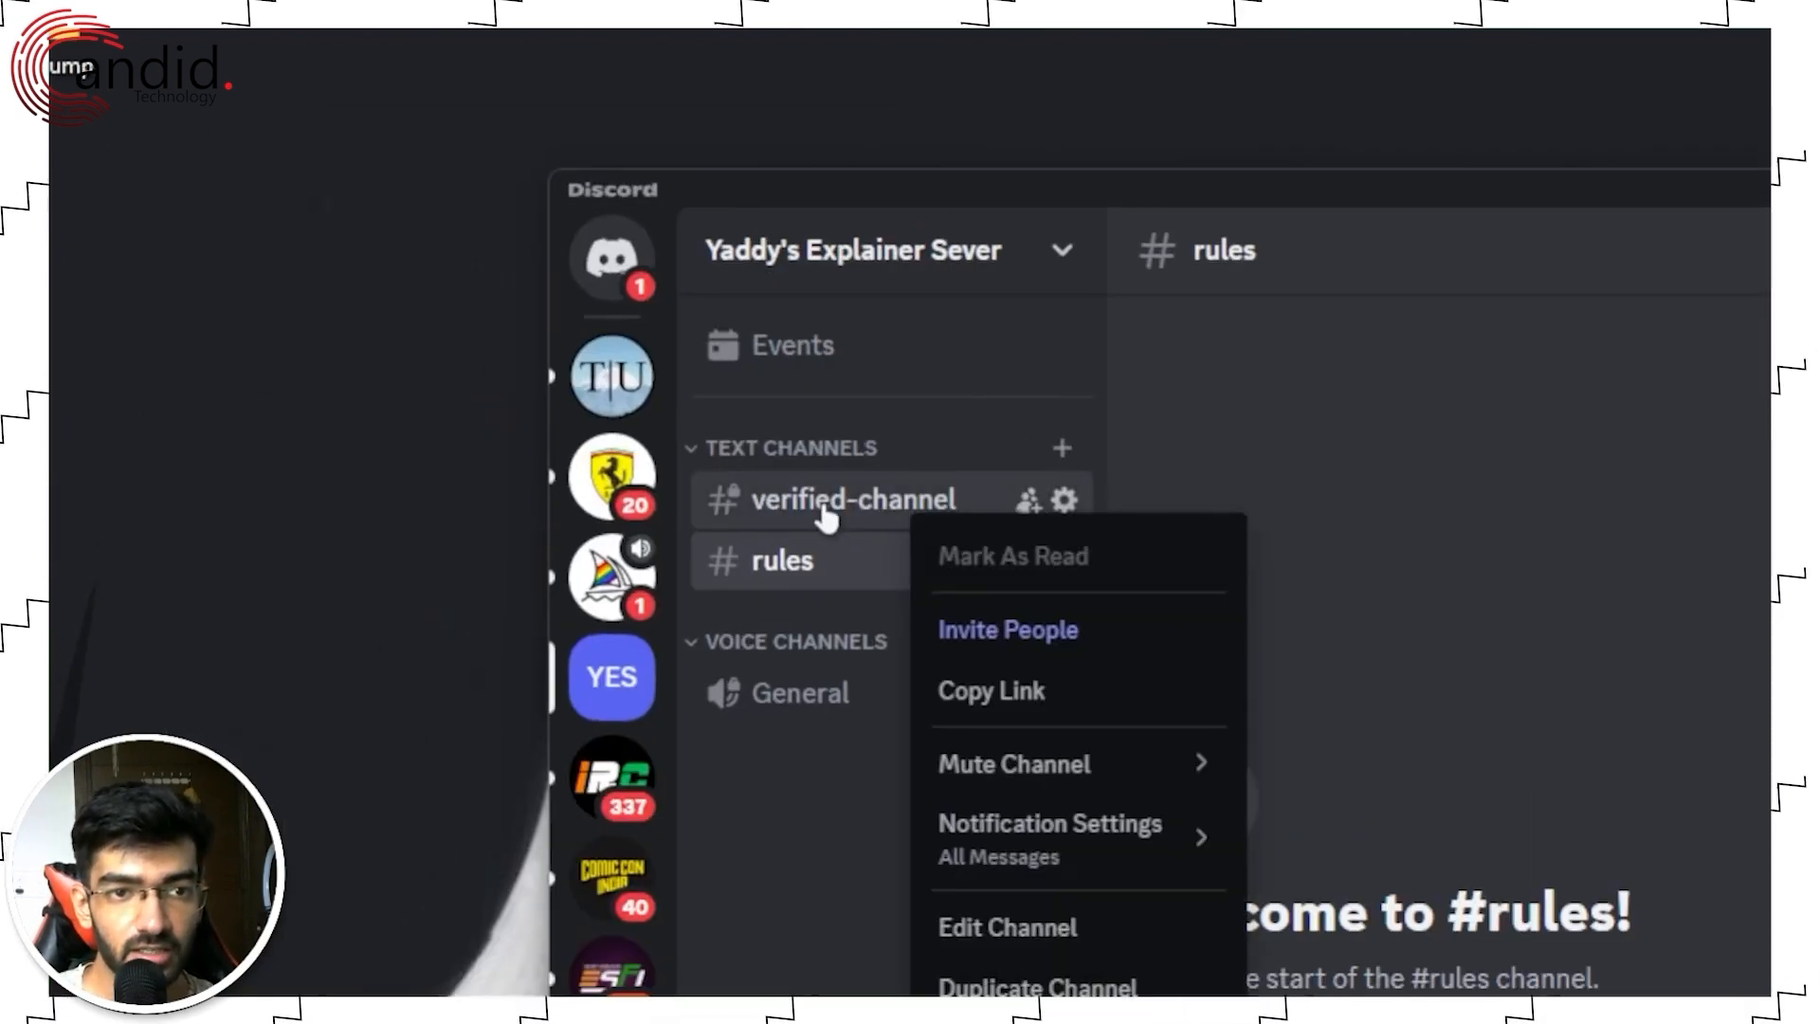
{"action": "left_click", "coordinate": [853, 499]}
{"action": "right_click", "coordinate": [858, 492]}
{"action": "left_click", "coordinate": [1024, 915]}
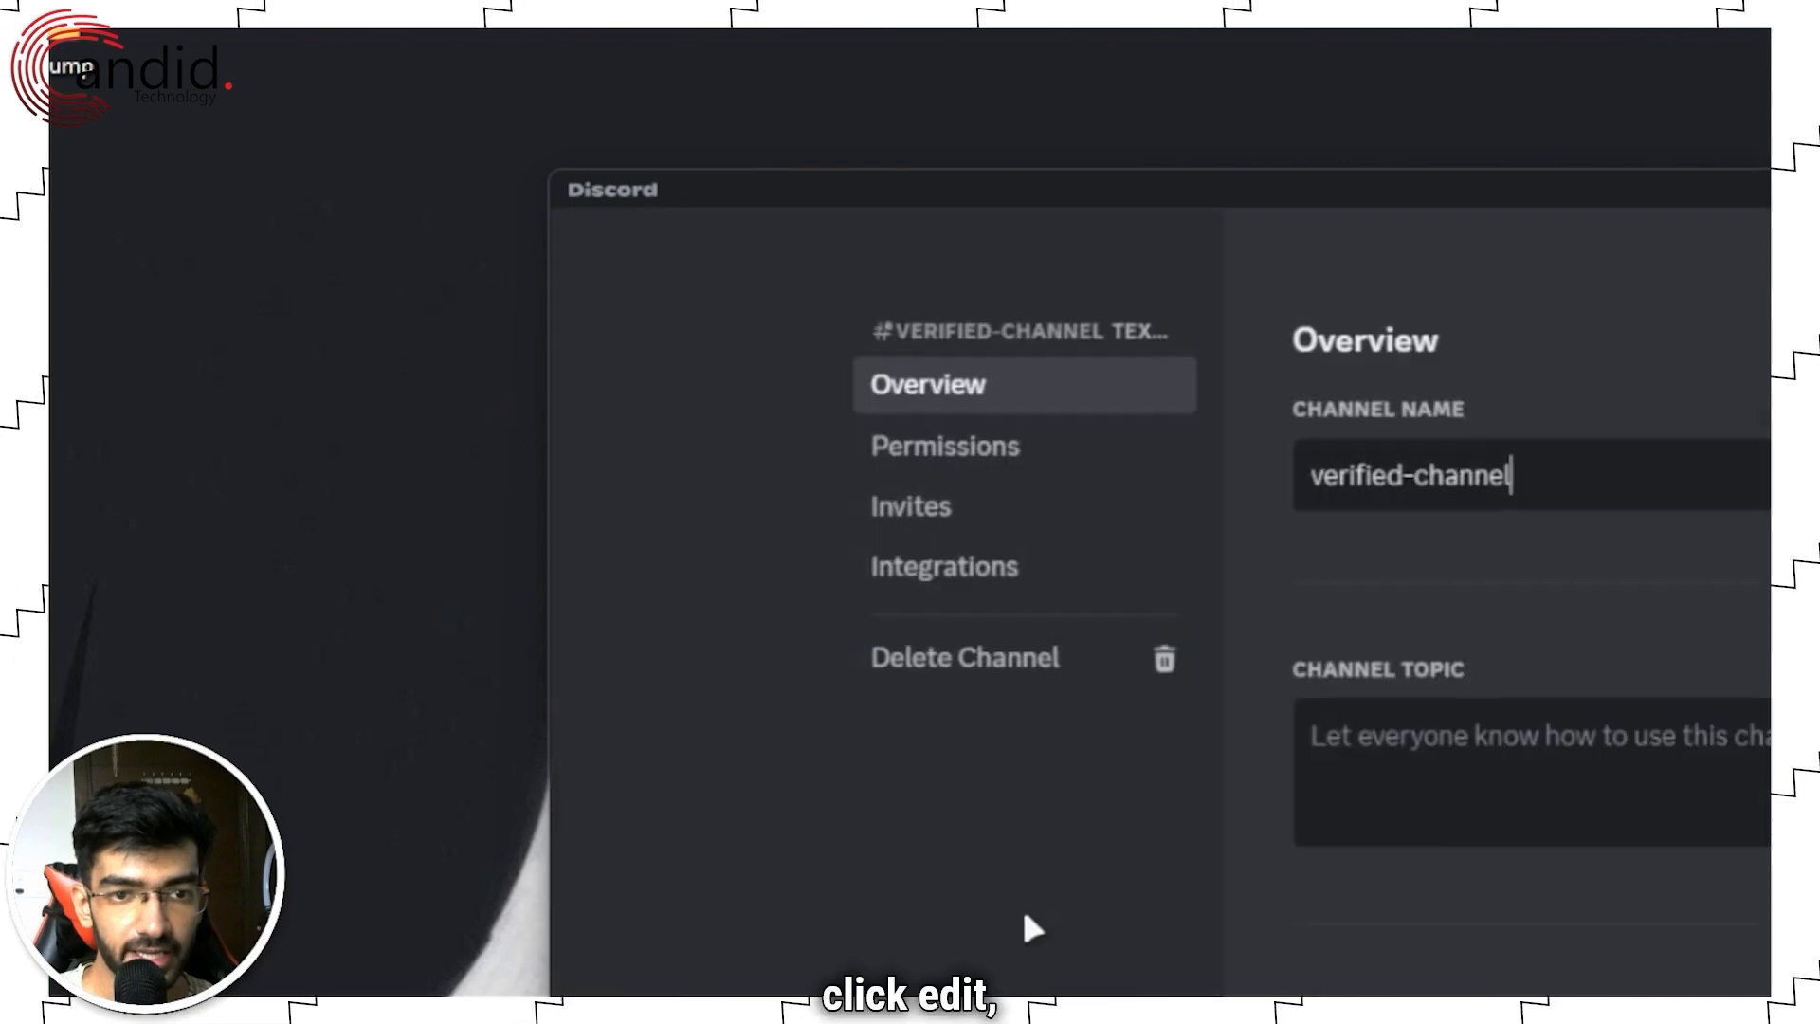
{"action": "left_click", "coordinate": [1034, 465]}
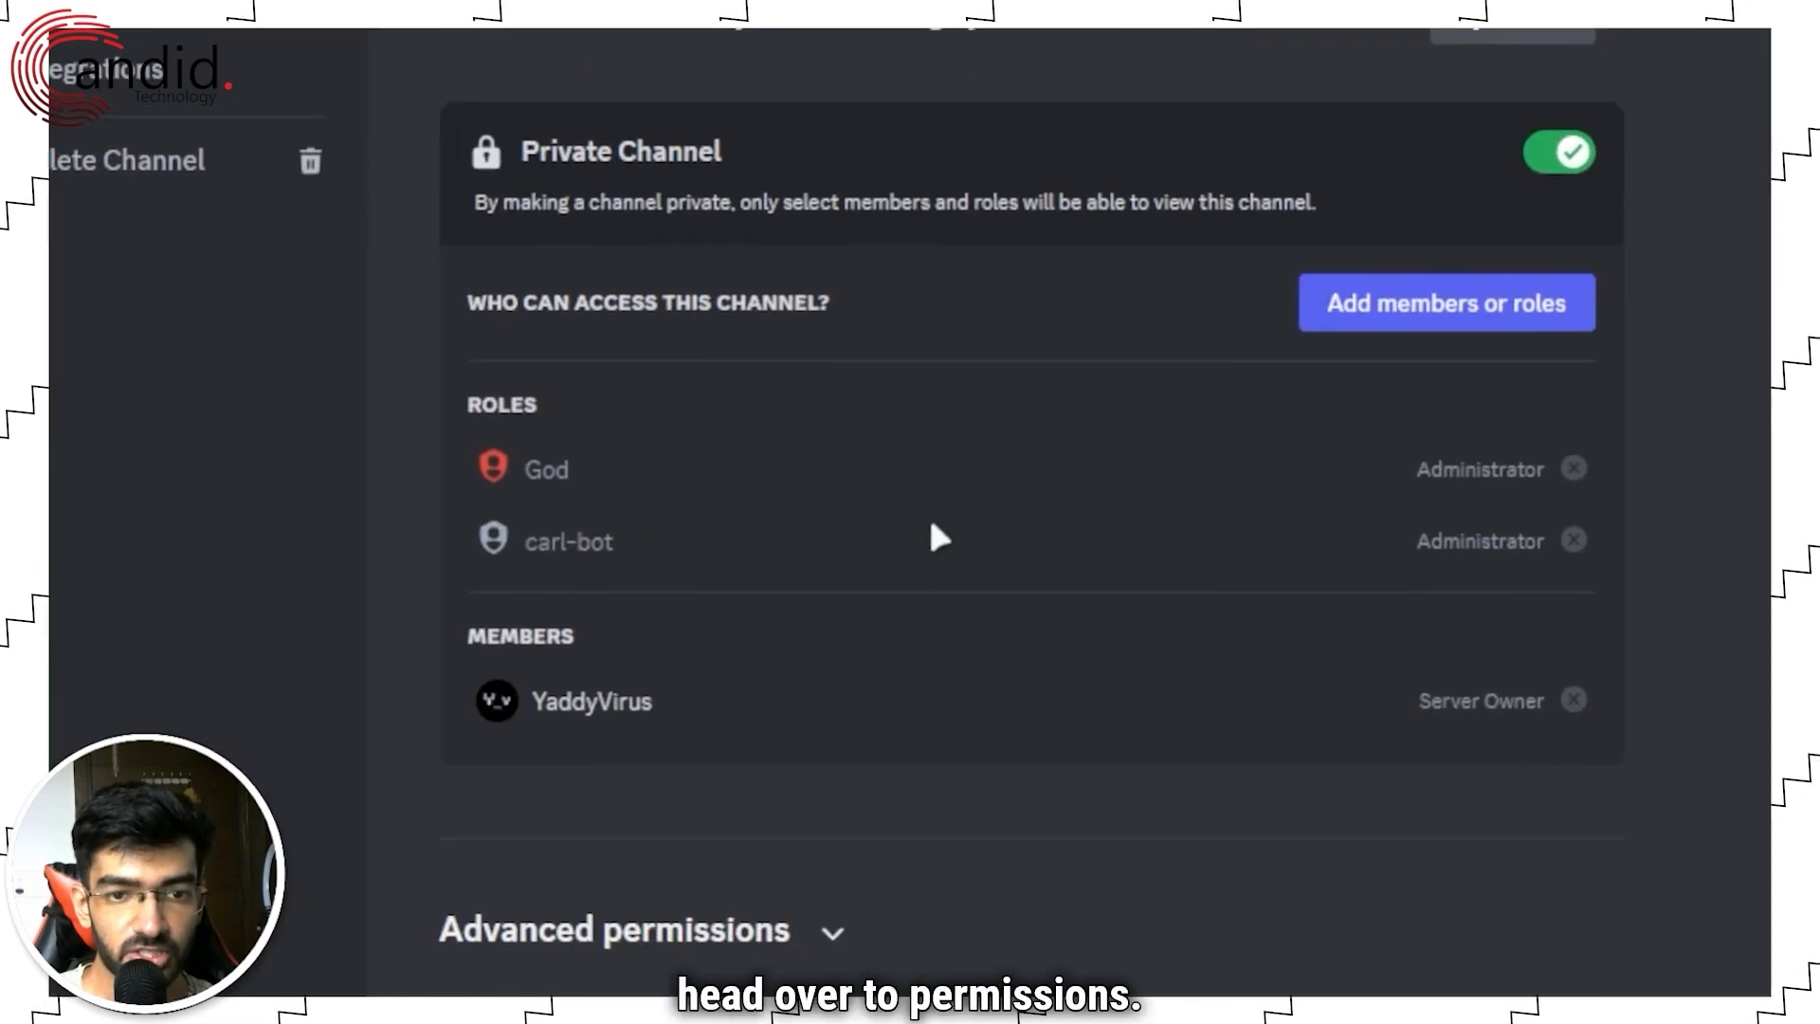
{"action": "scroll", "coordinate": [886, 541], "scroll_direction": "down", "scroll_amount": 5}
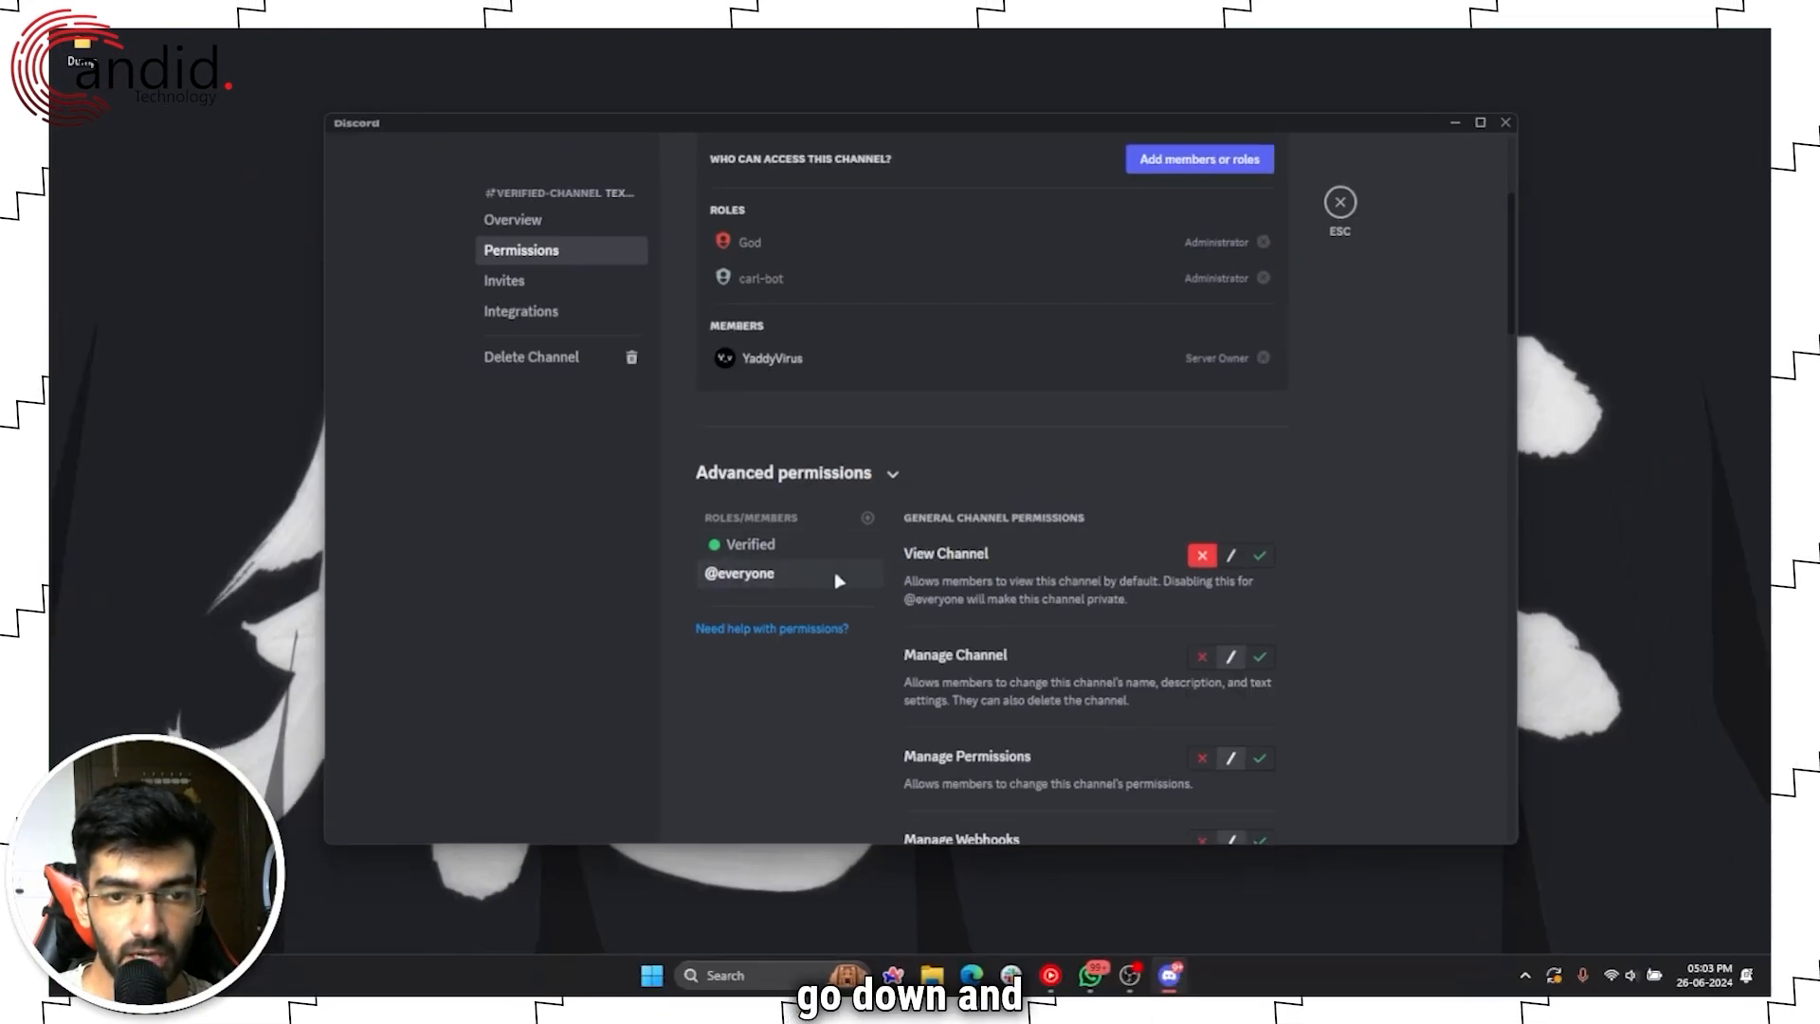
{"action": "scroll", "coordinate": [840, 573], "scroll_direction": "down", "scroll_amount": 3}
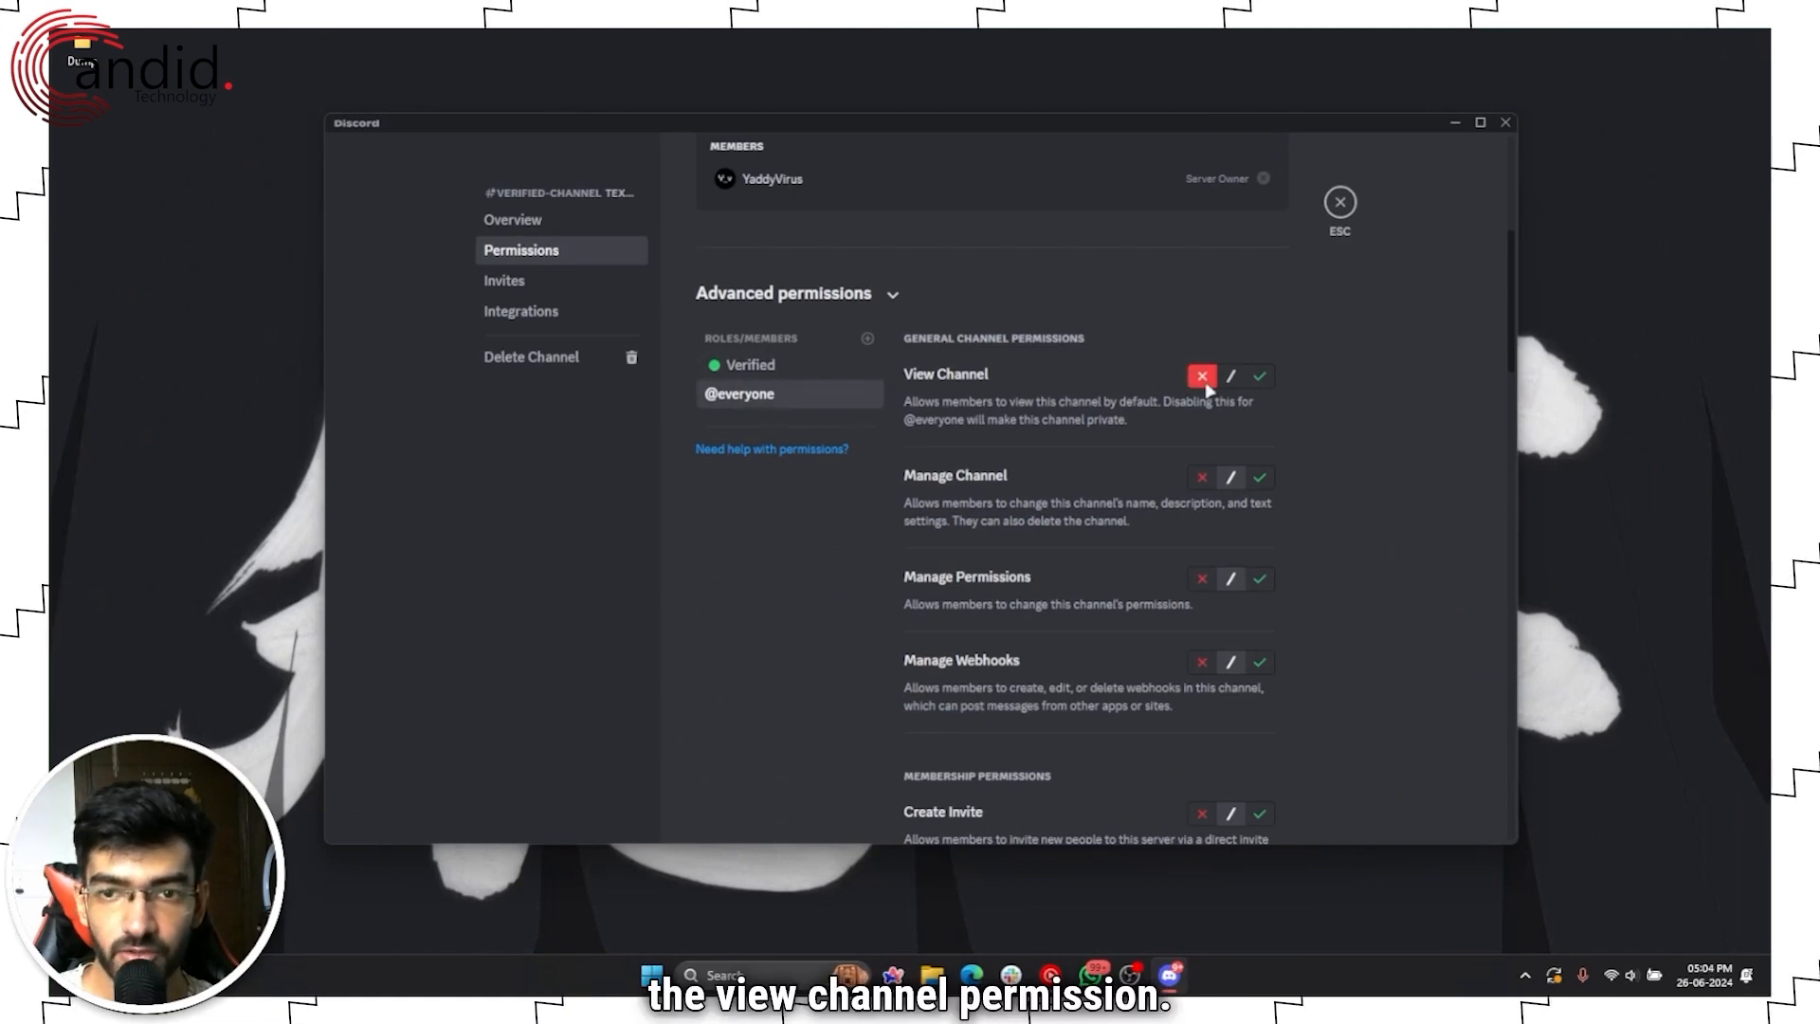
Step: Allow View Channel for the Verified role, save, and close the channel settings
{"action": "left_click", "coordinate": [744, 364]}
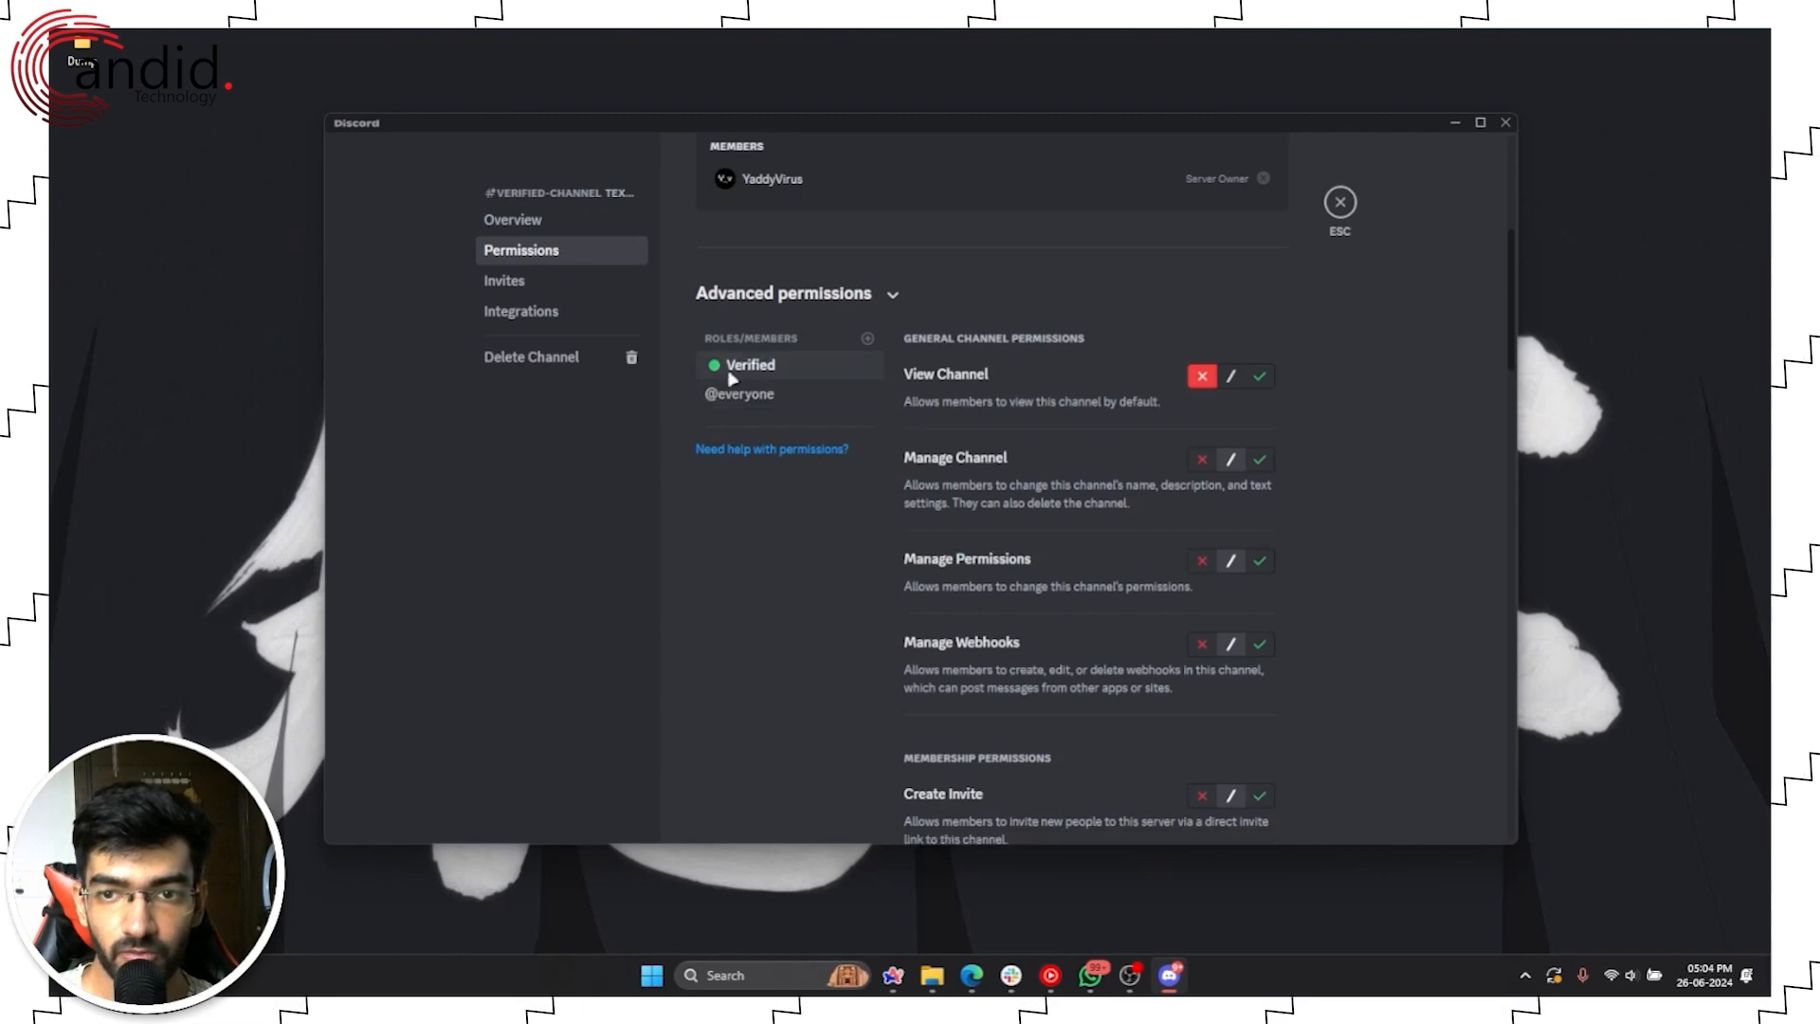
{"action": "left_click", "coordinate": [1259, 377]}
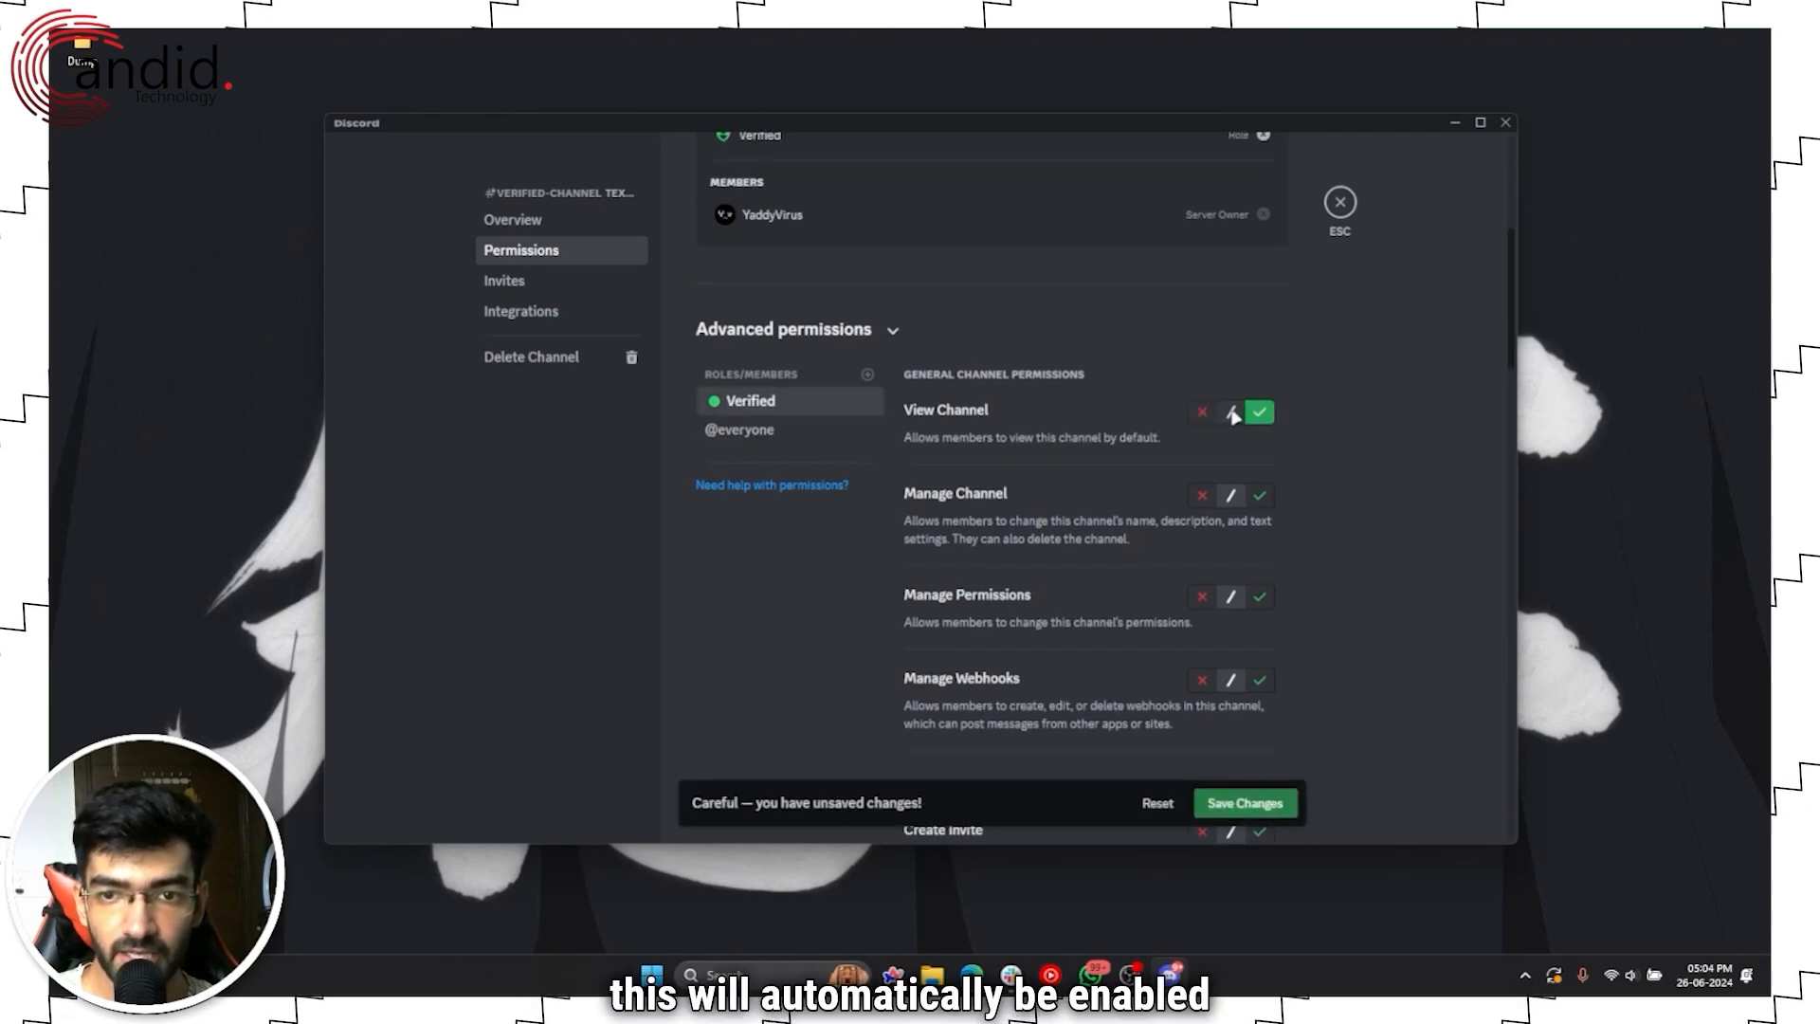
{"action": "scroll", "coordinate": [1178, 424], "scroll_direction": "up", "scroll_amount": 1}
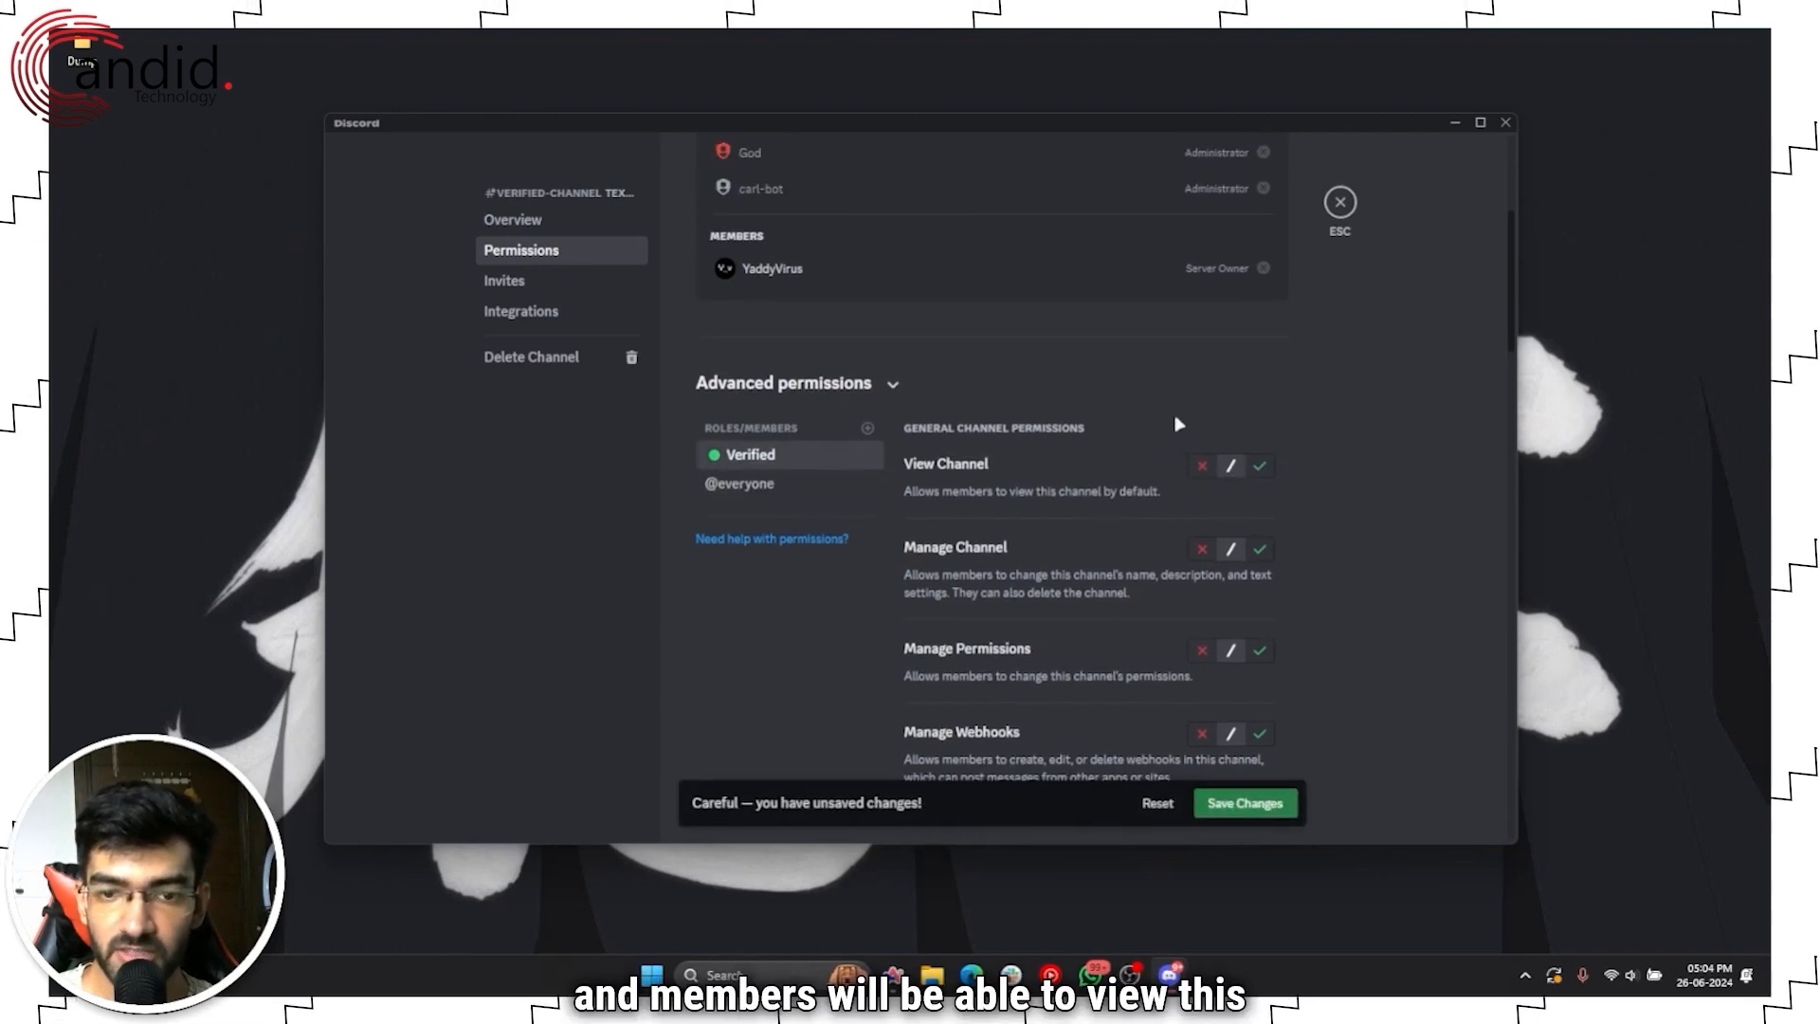
{"action": "left_click", "coordinate": [1249, 803]}
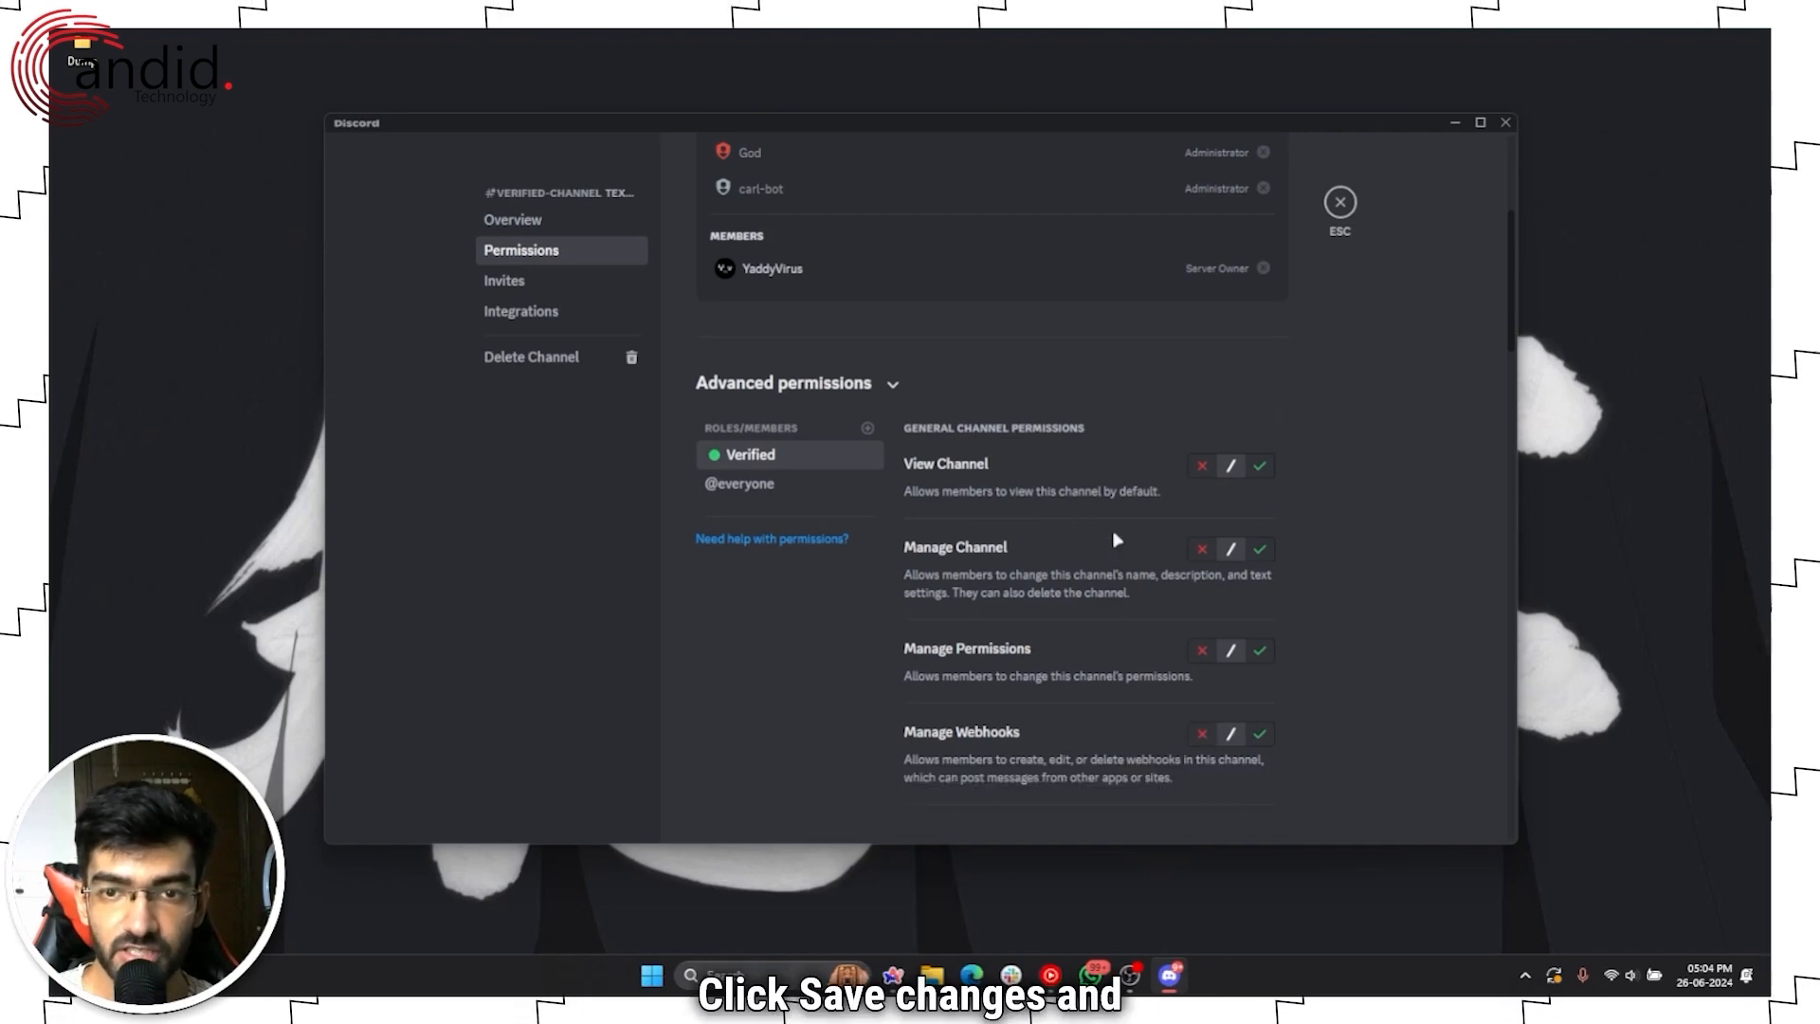
{"action": "scroll", "coordinate": [1111, 538], "scroll_direction": "up", "scroll_amount": 4}
{"action": "key", "text": "Escape"}
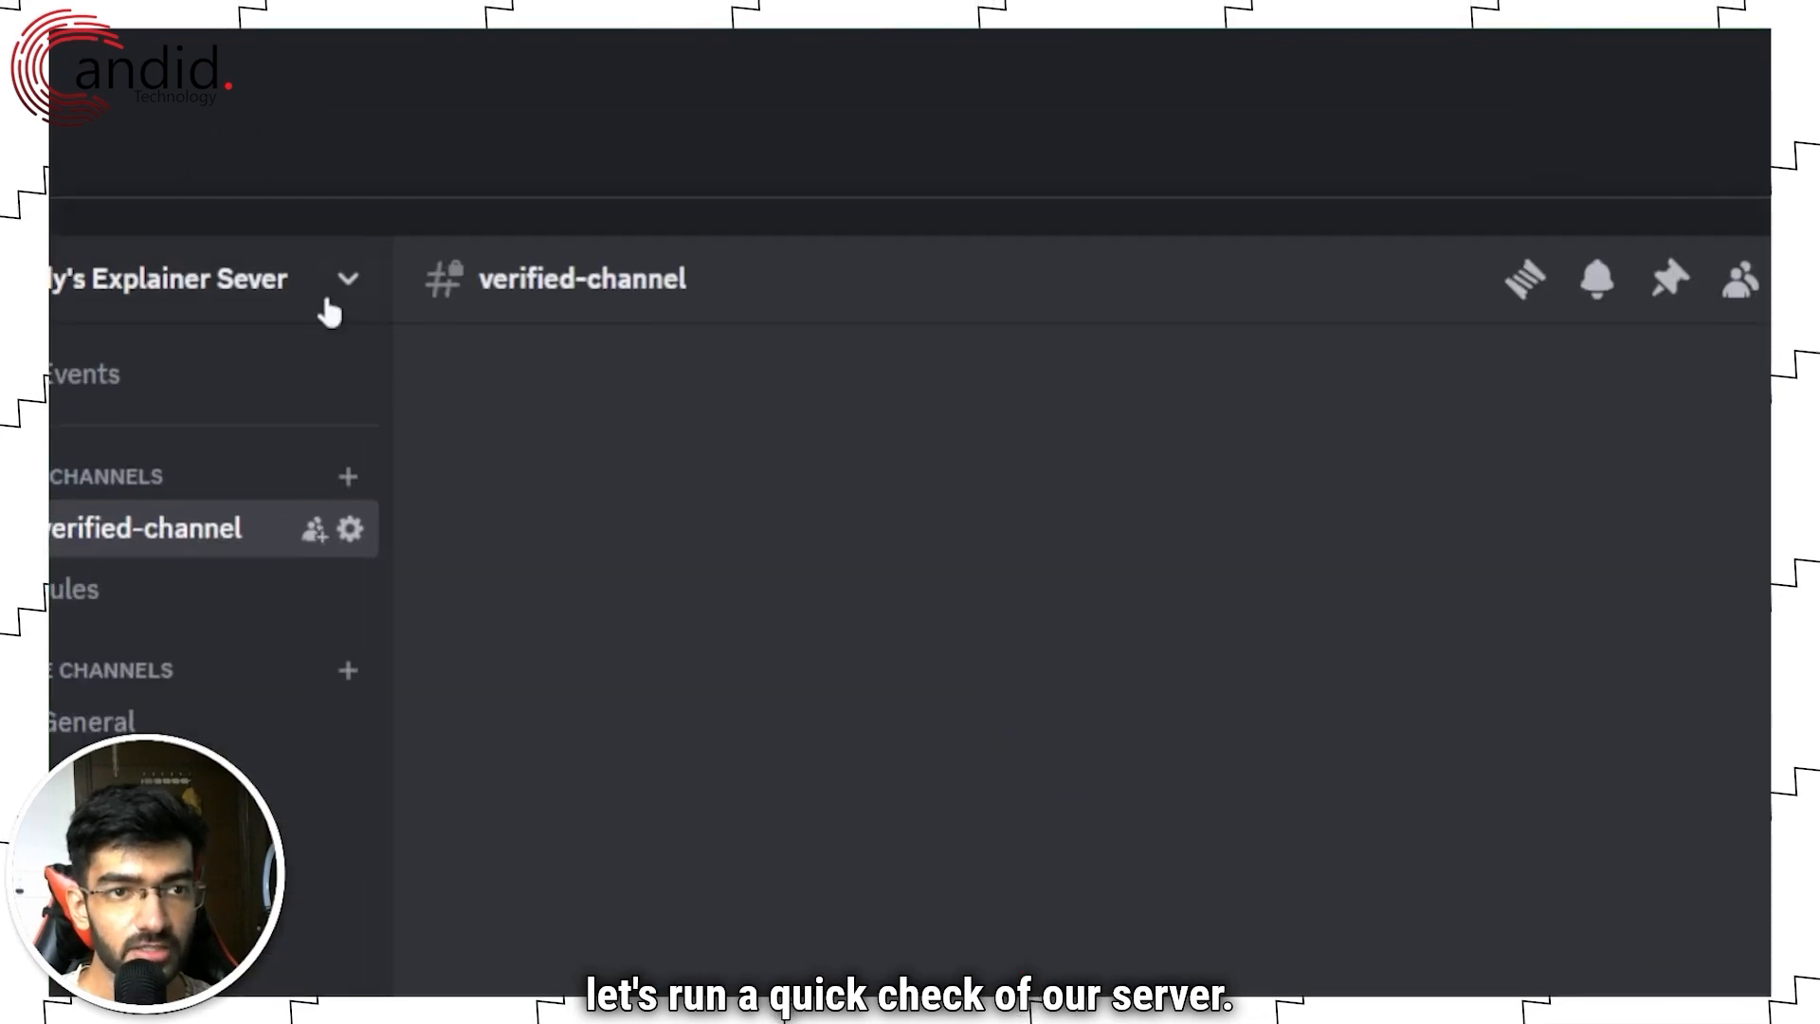
Step: Preview the server as the Verified role from Server Settings > Roles
{"action": "left_click", "coordinate": [555, 155]}
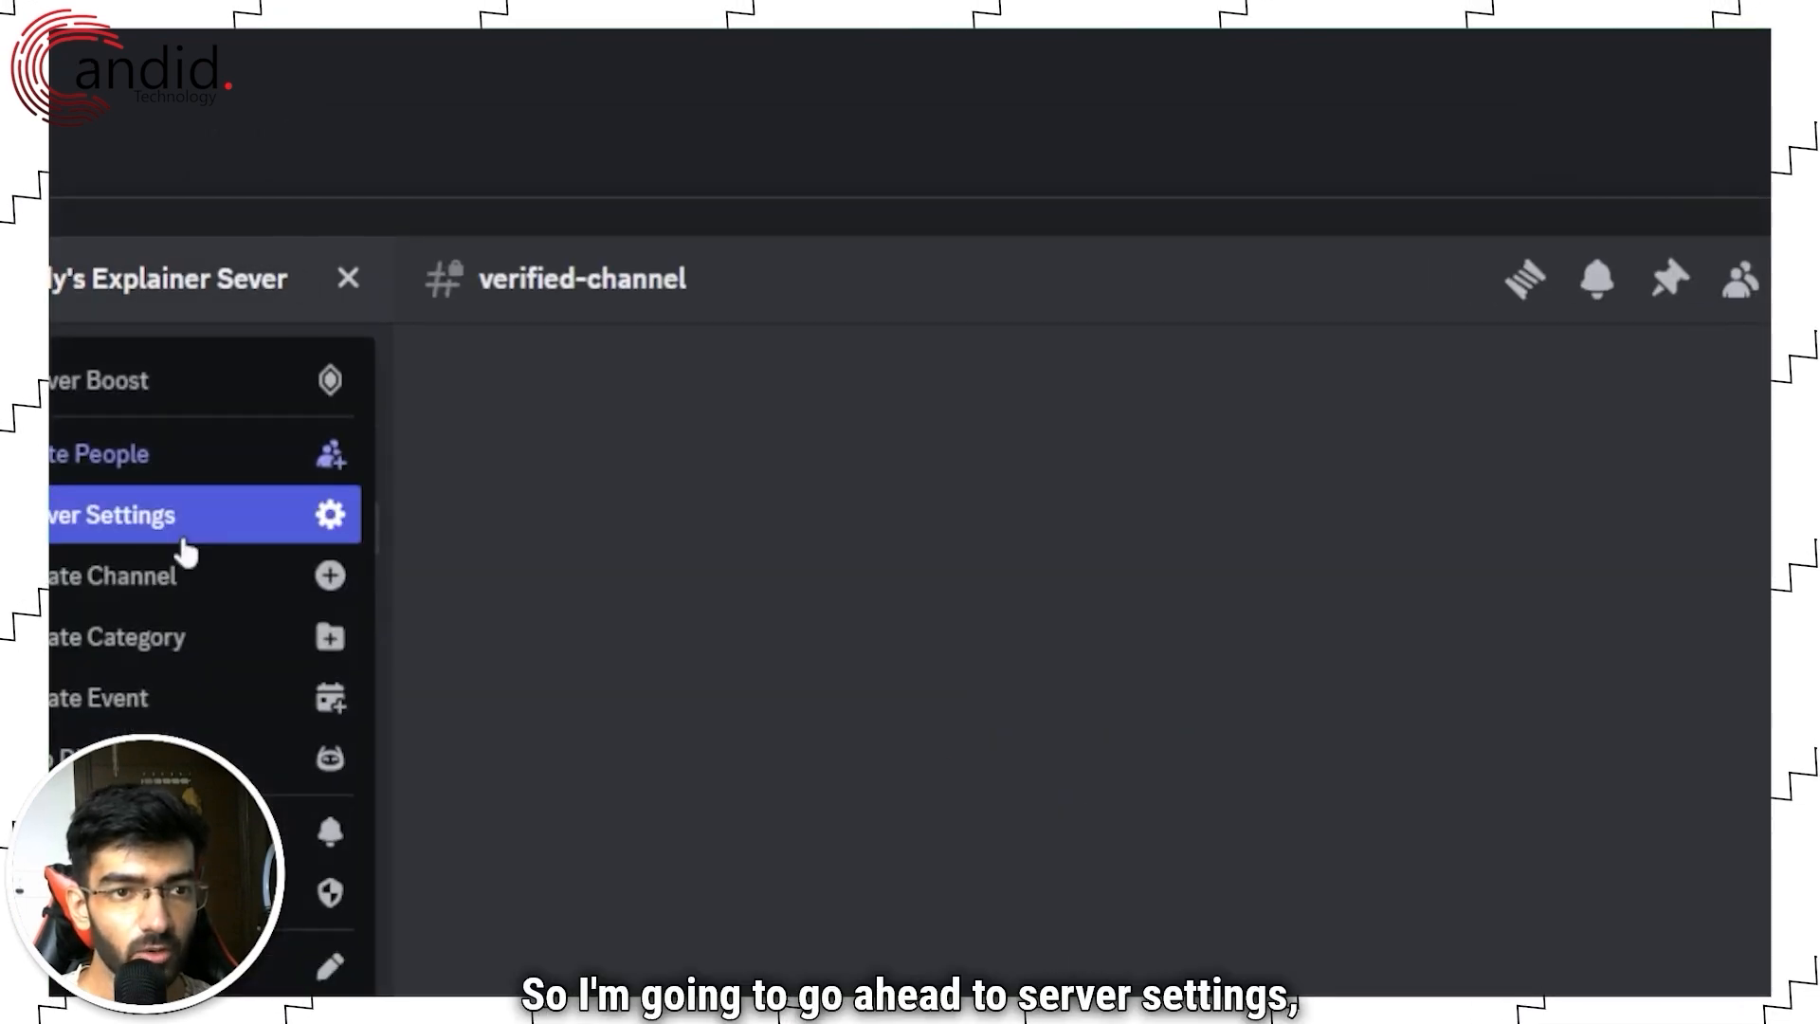
{"action": "left_click", "coordinate": [584, 288]}
{"action": "left_click", "coordinate": [189, 480]}
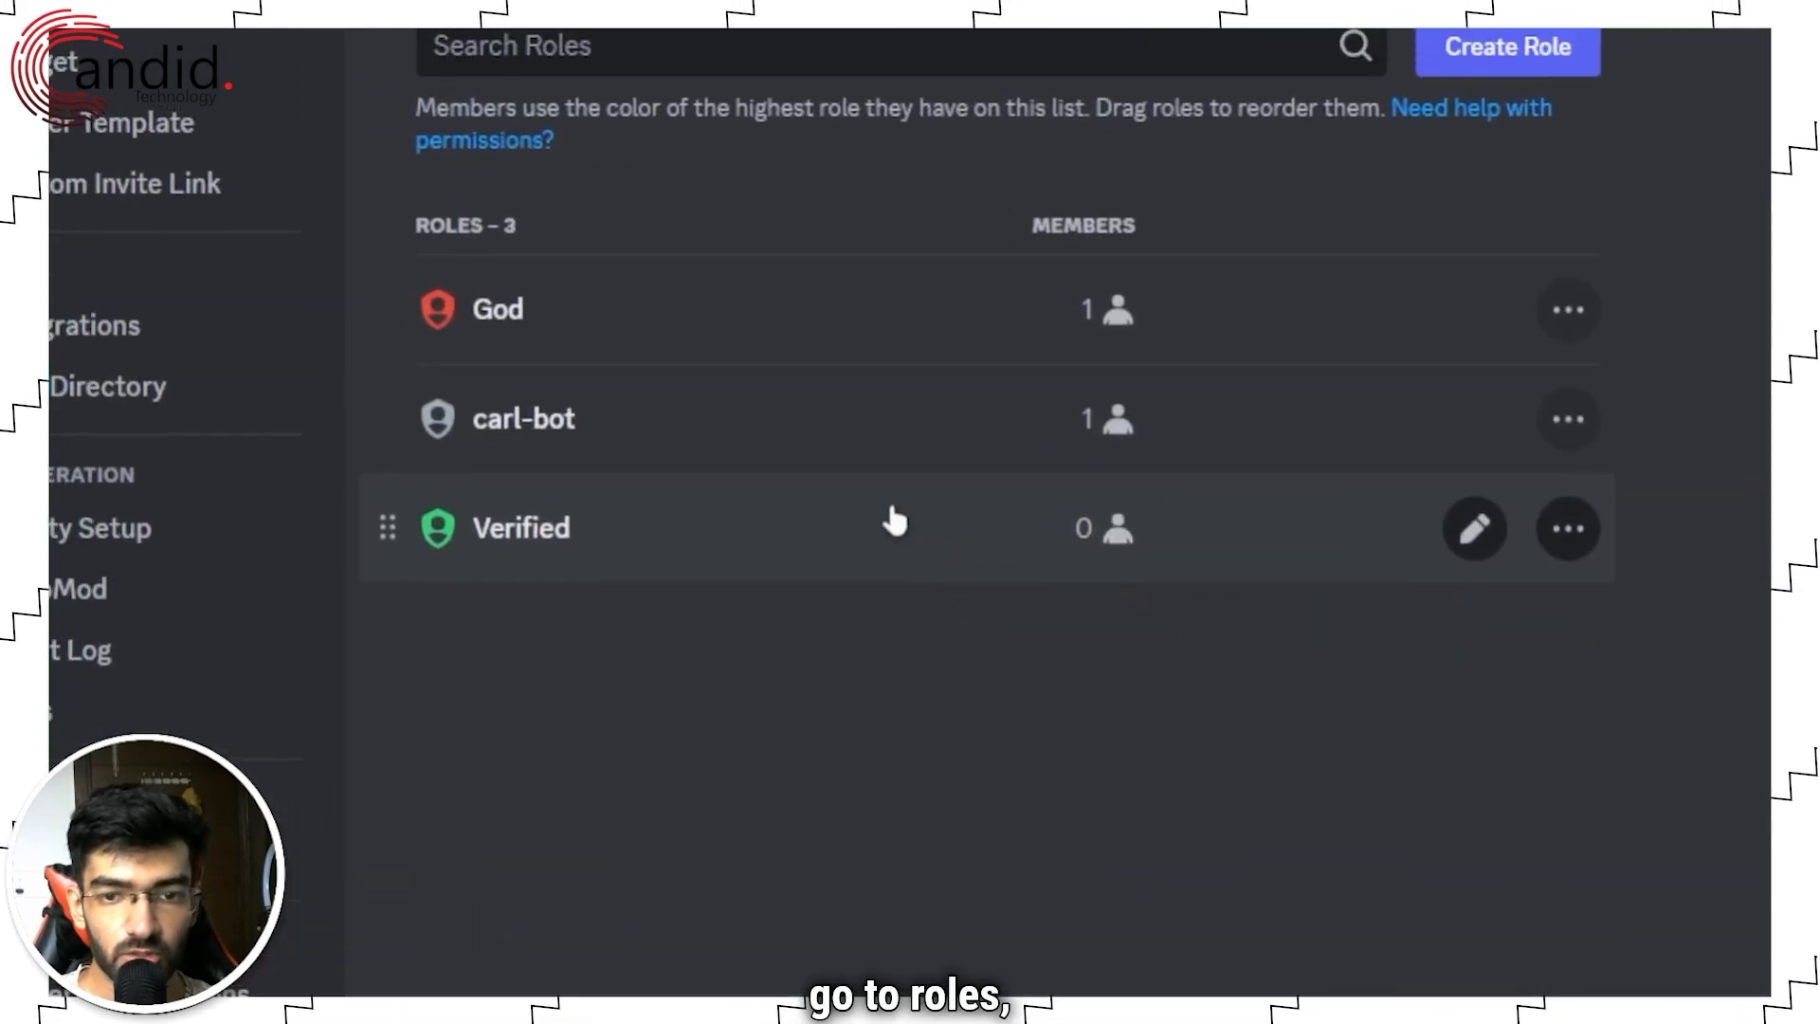
{"action": "left_click", "coordinate": [1577, 541]}
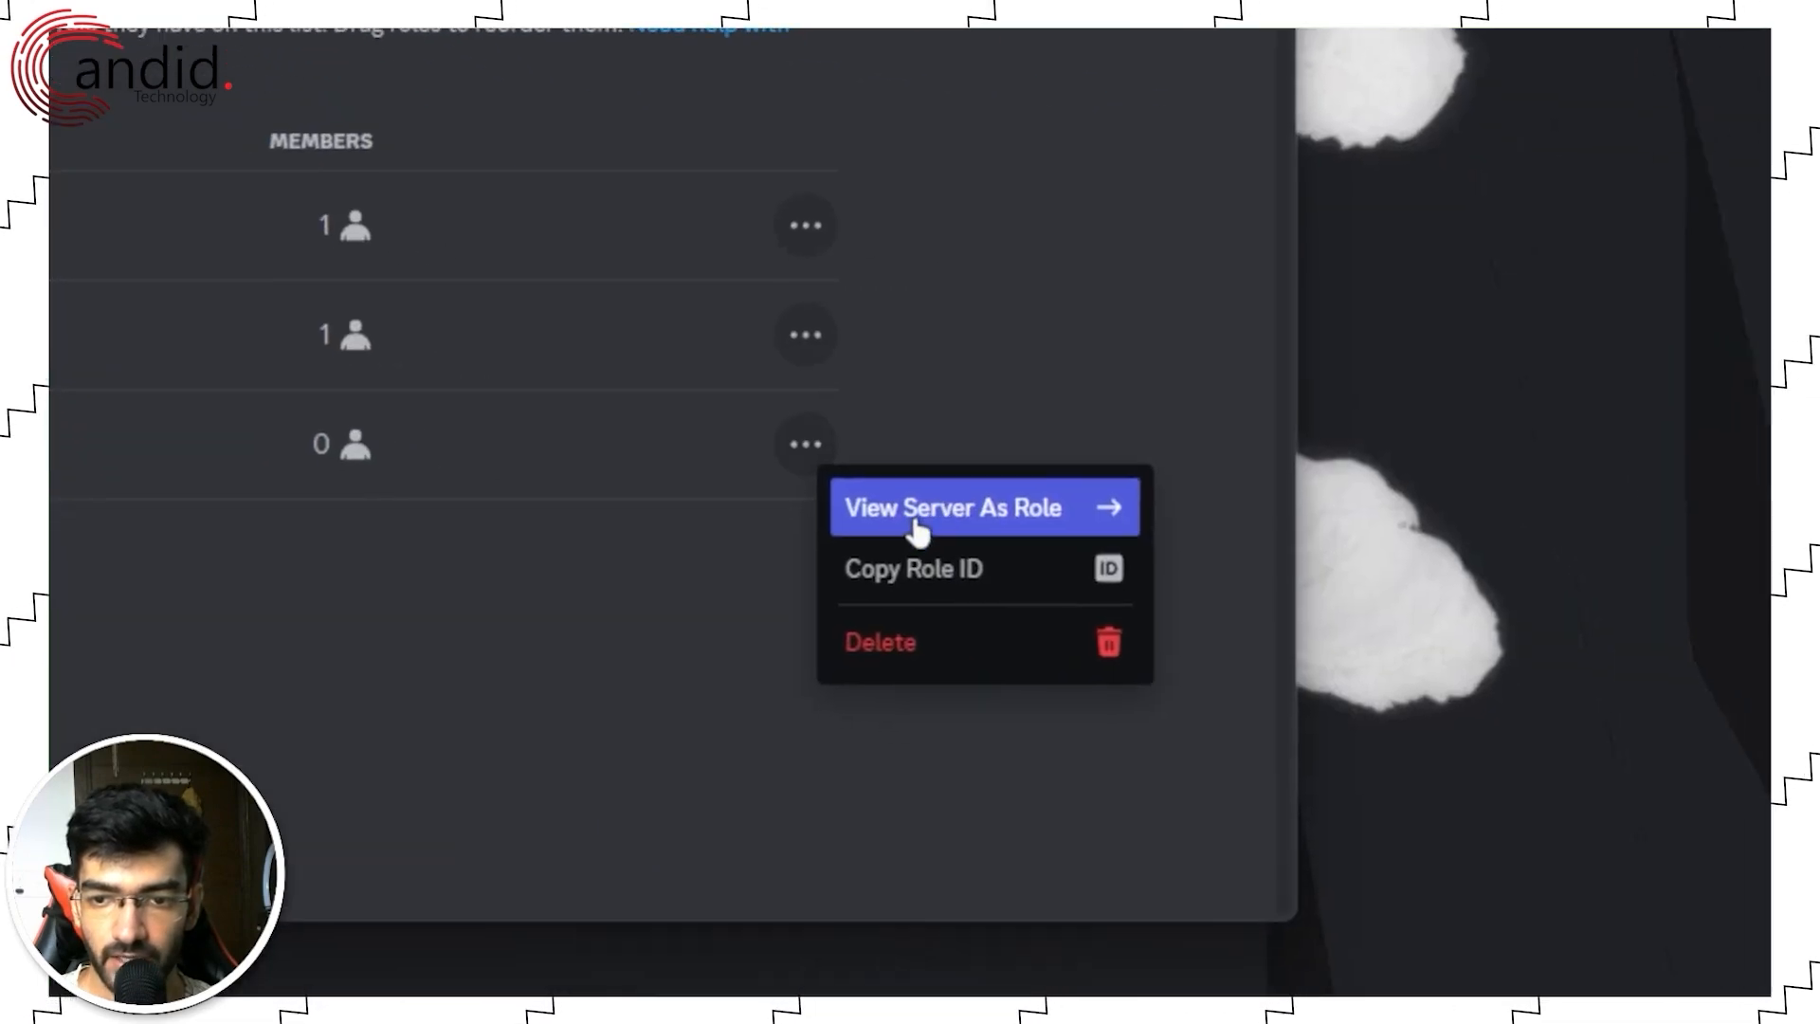
{"action": "left_click", "coordinate": [944, 521]}
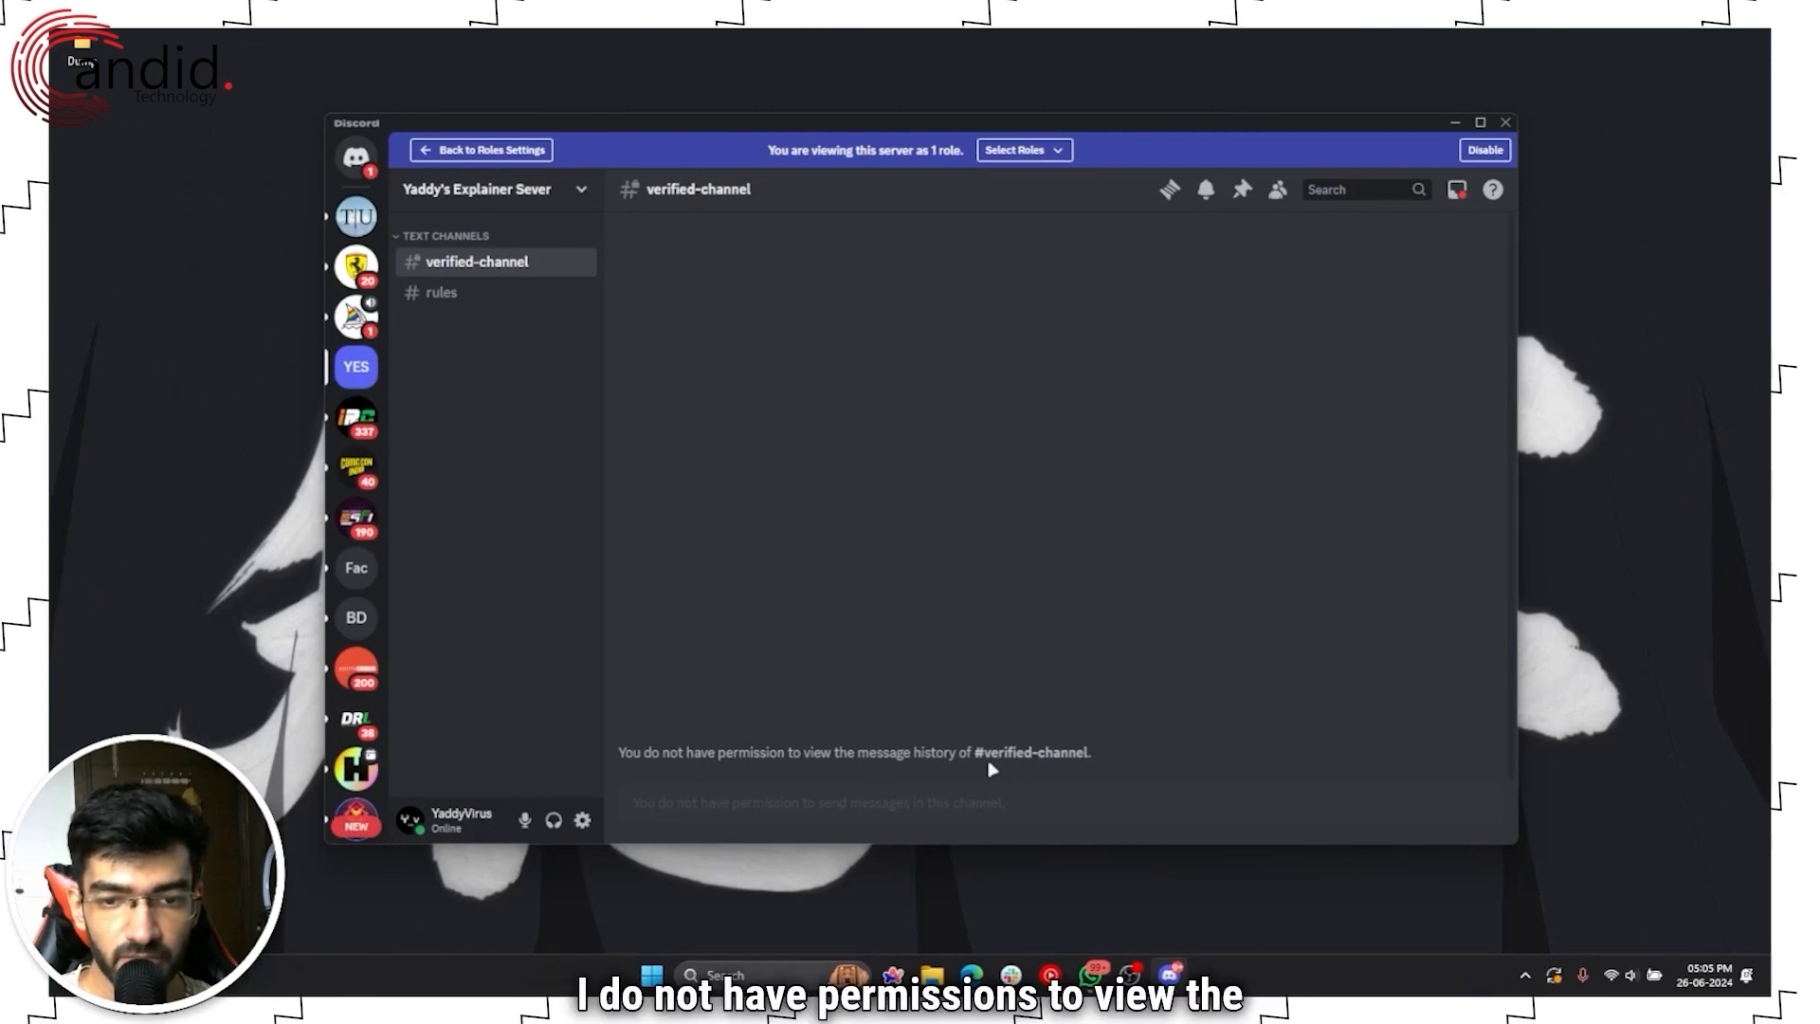
{"action": "left_click", "coordinate": [483, 301]}
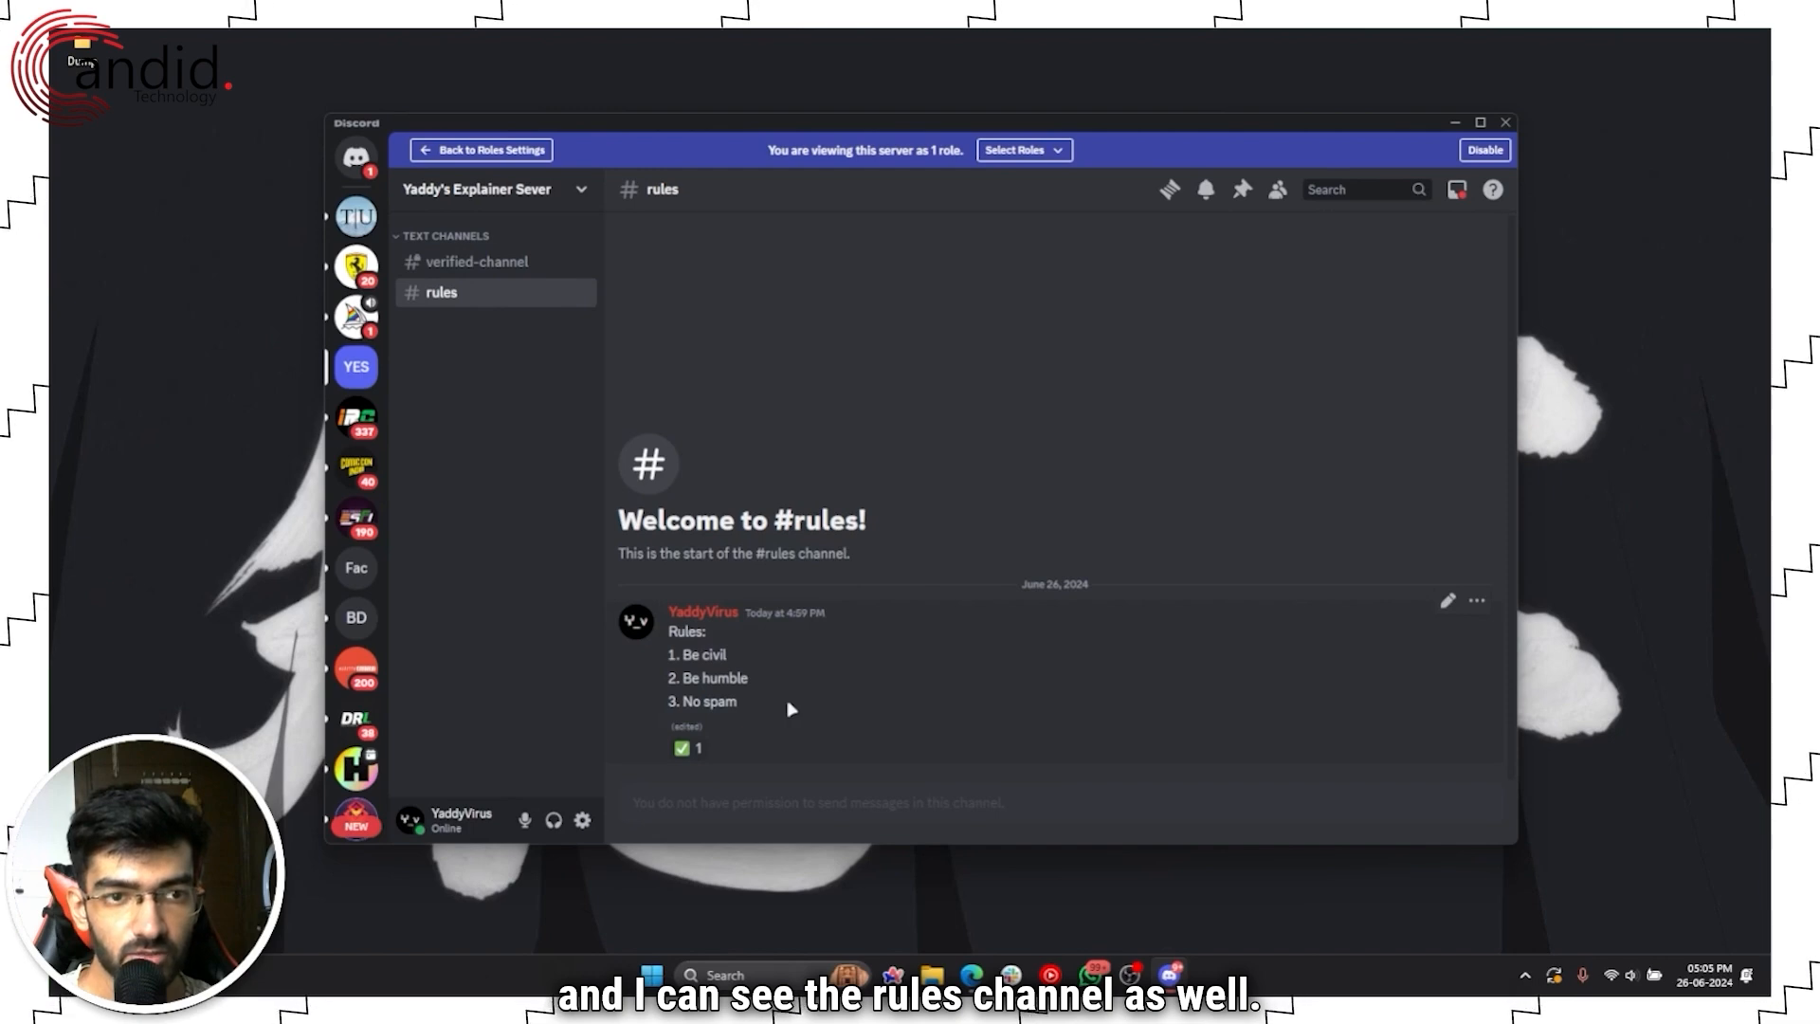
{"action": "left_click", "coordinate": [1023, 150]}
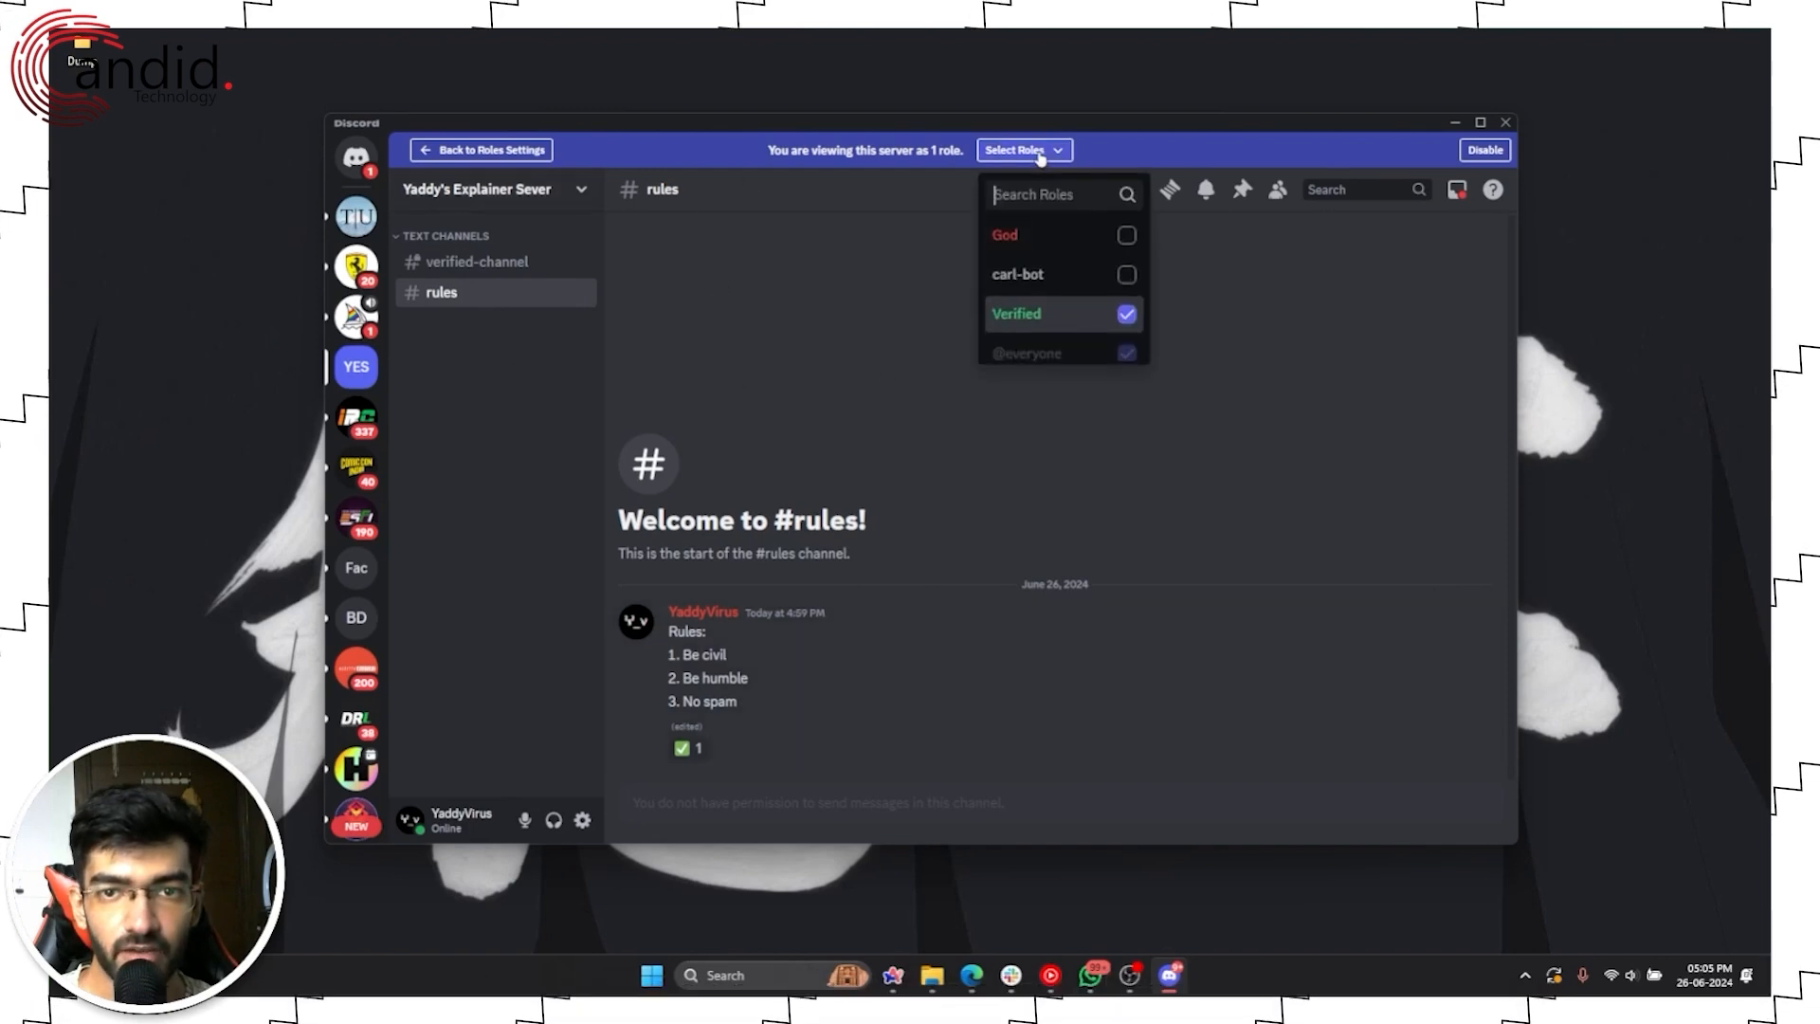
{"action": "left_click", "coordinate": [1124, 314]}
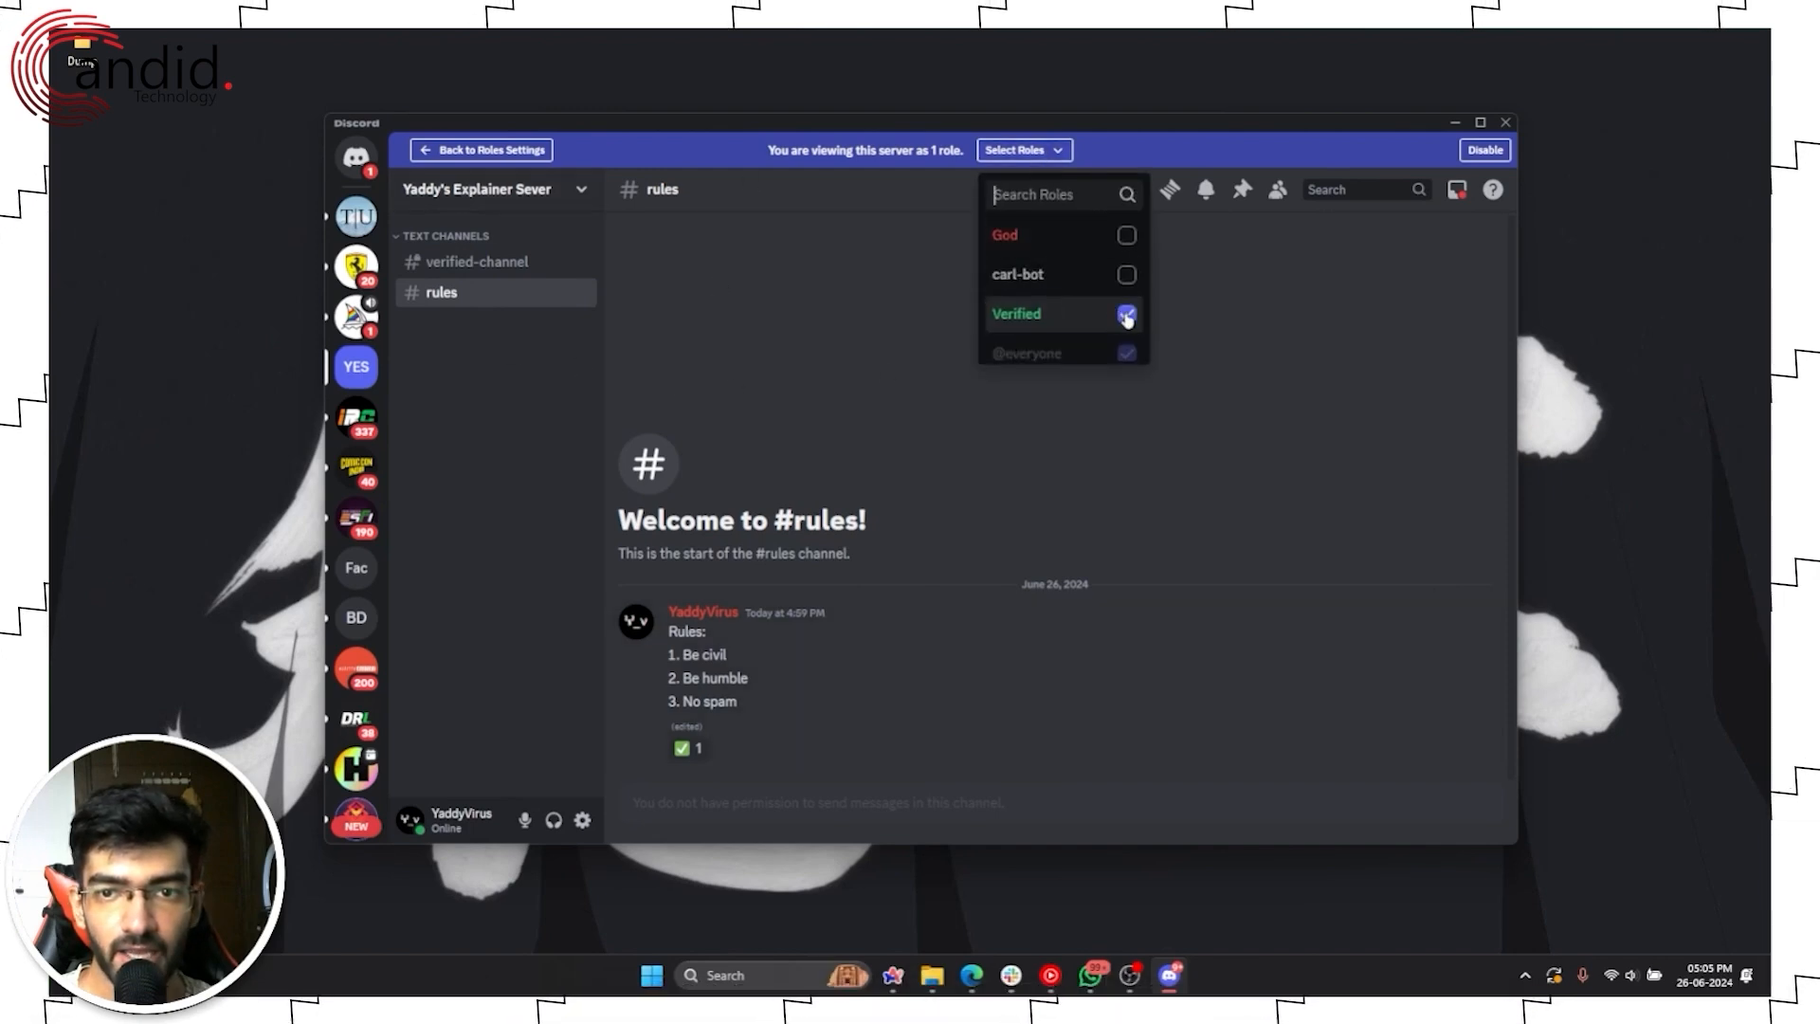
{"action": "left_click", "coordinate": [920, 411]}
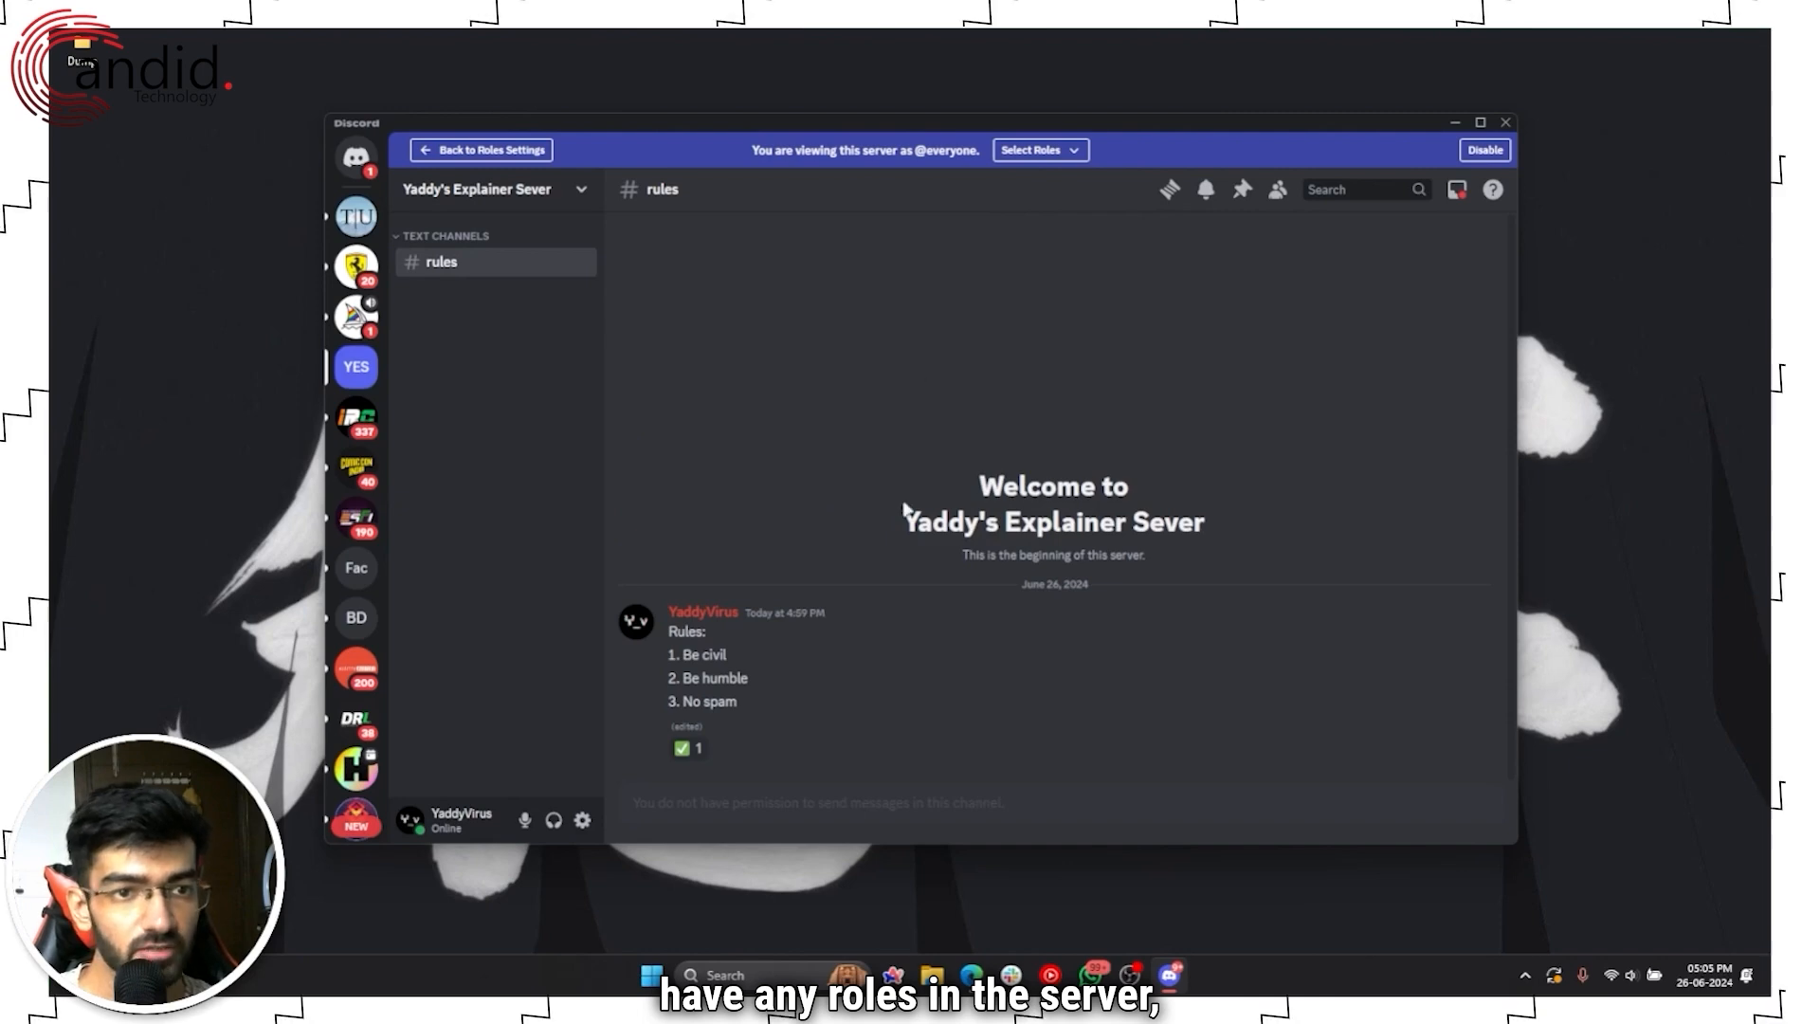
{"action": "left_click", "coordinate": [686, 750]}
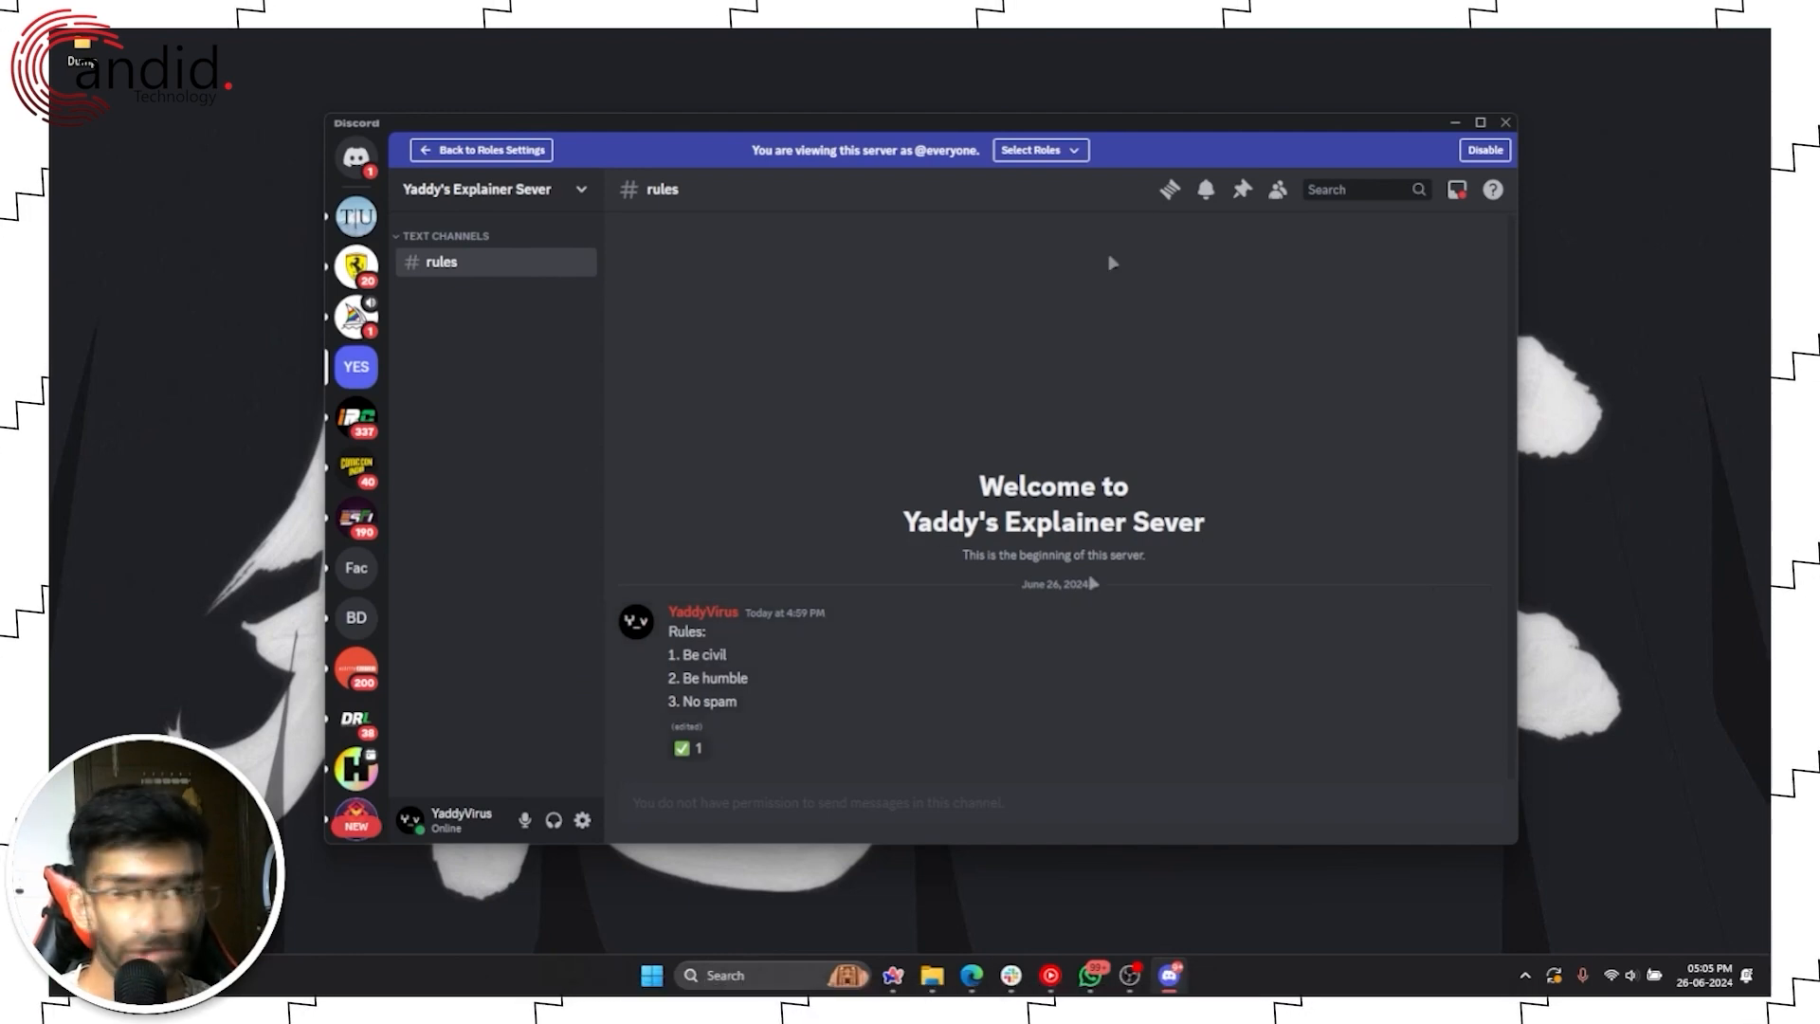
{"action": "left_click", "coordinate": [1049, 151]}
Step: Exit the role preview and open the Verified role's permissions on verified-channel
{"action": "left_click", "coordinate": [1484, 150]}
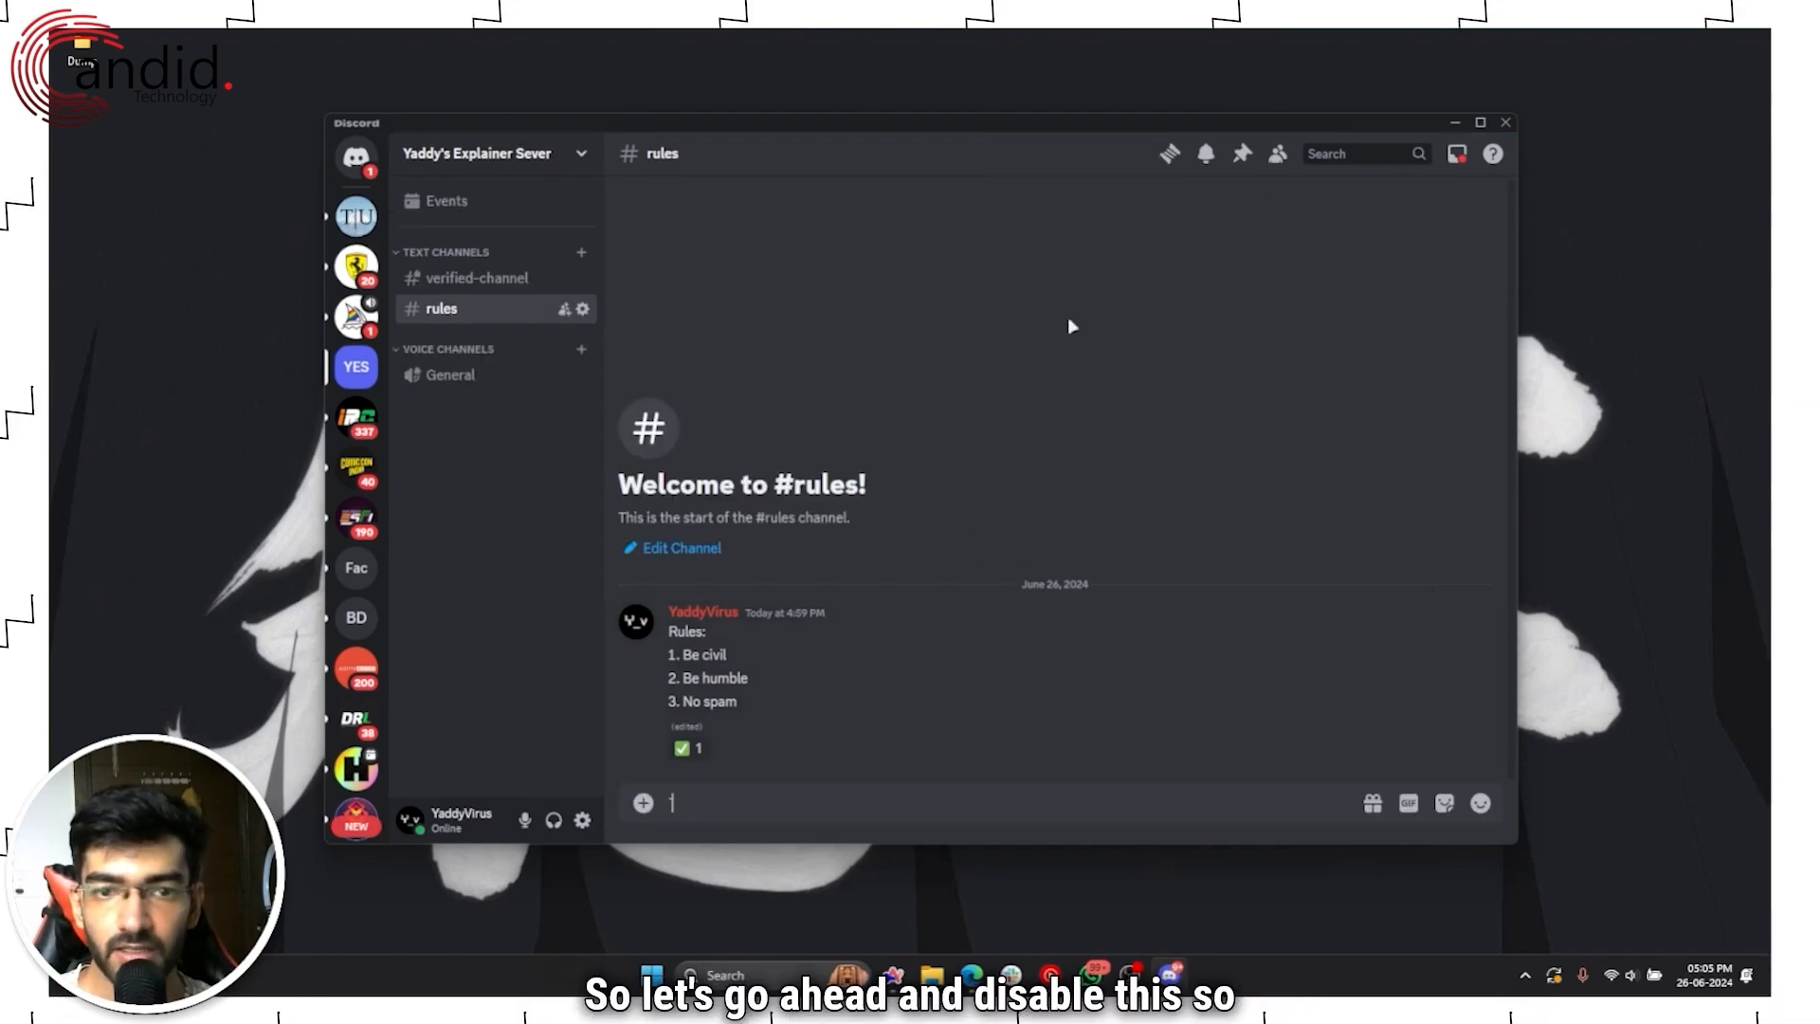
{"action": "left_click", "coordinate": [474, 278]}
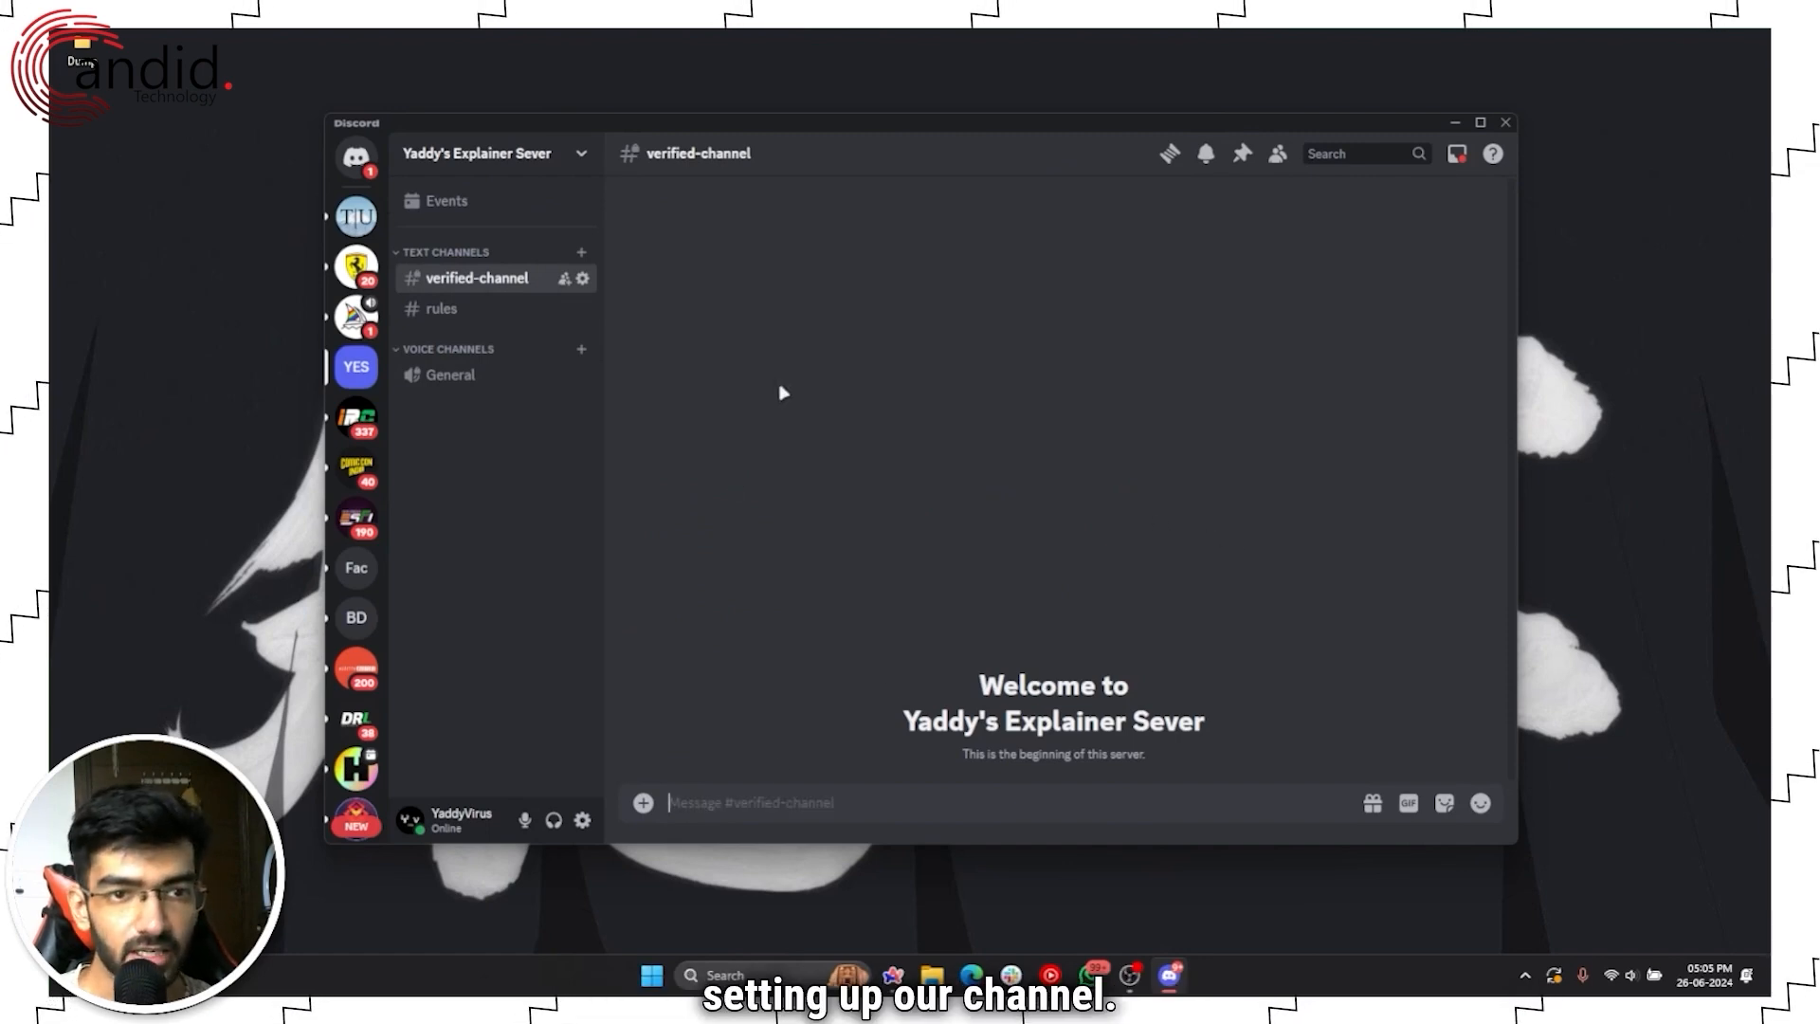
{"action": "right_click", "coordinate": [513, 283]}
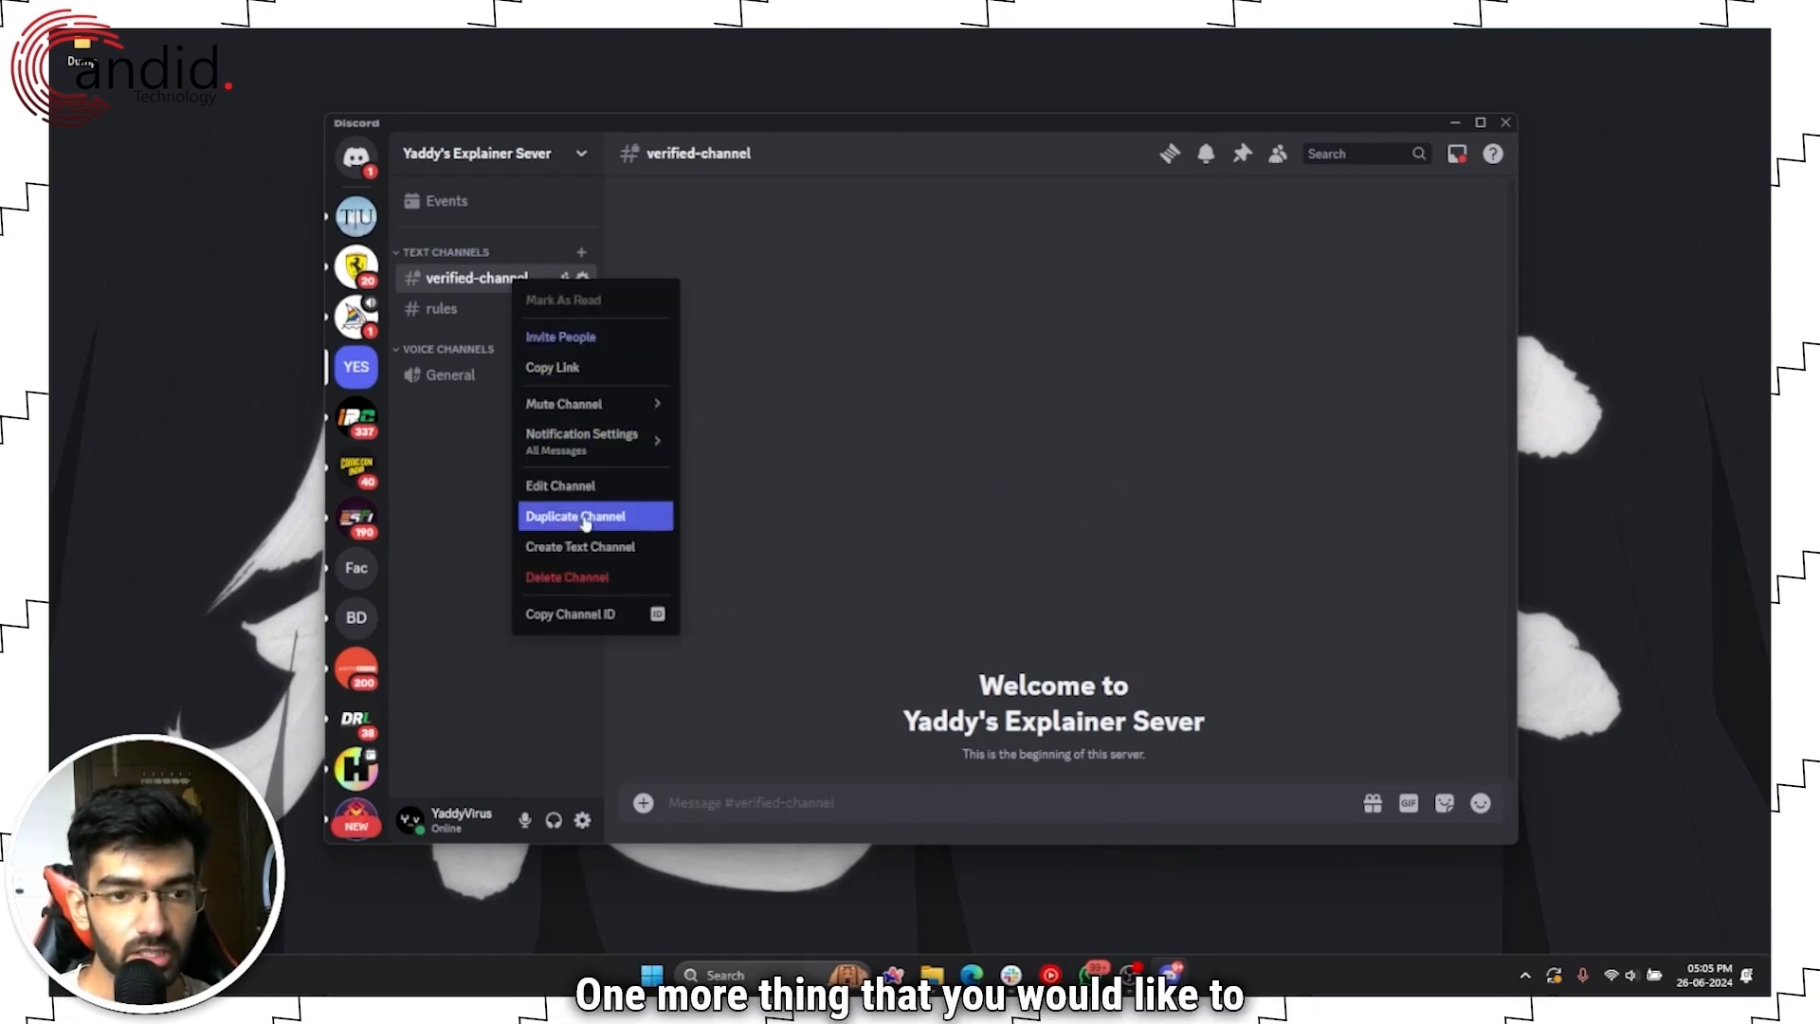
{"action": "left_click", "coordinate": [585, 485]}
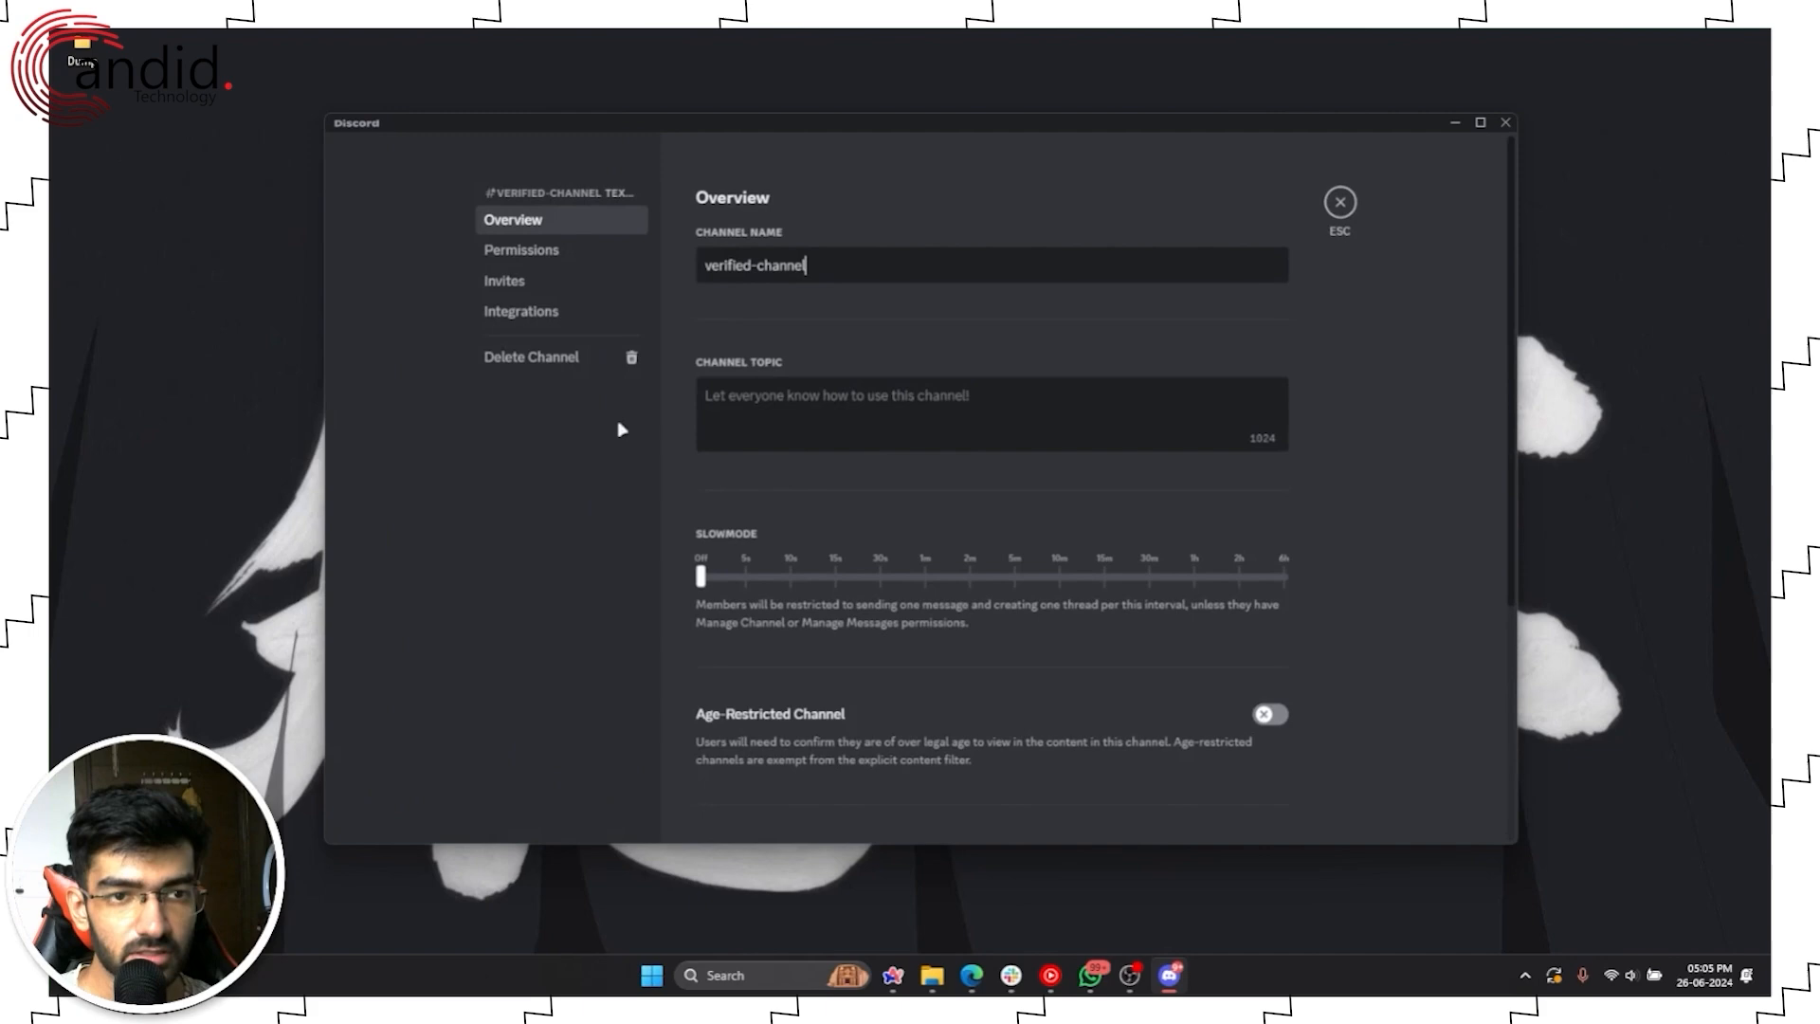
{"action": "left_click", "coordinate": [556, 265]}
{"action": "scroll", "coordinate": [1040, 593], "scroll_direction": "down", "scroll_amount": 5}
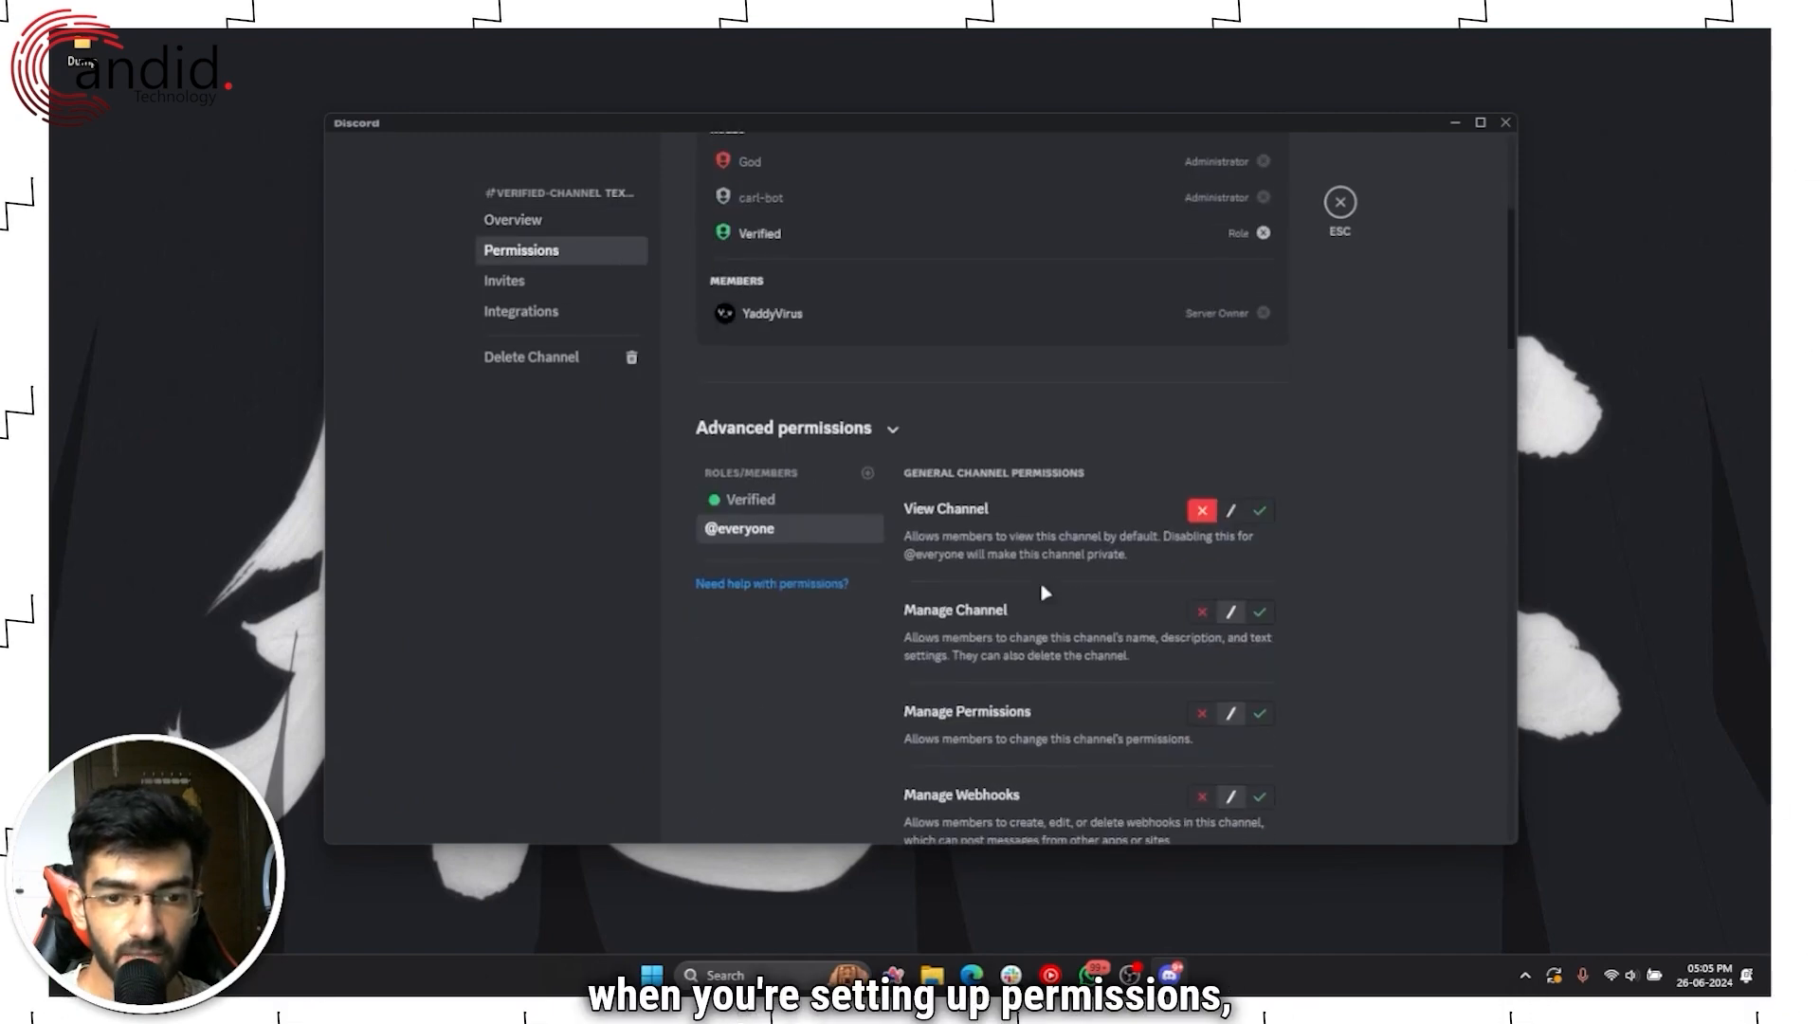
{"action": "left_click", "coordinate": [774, 493]}
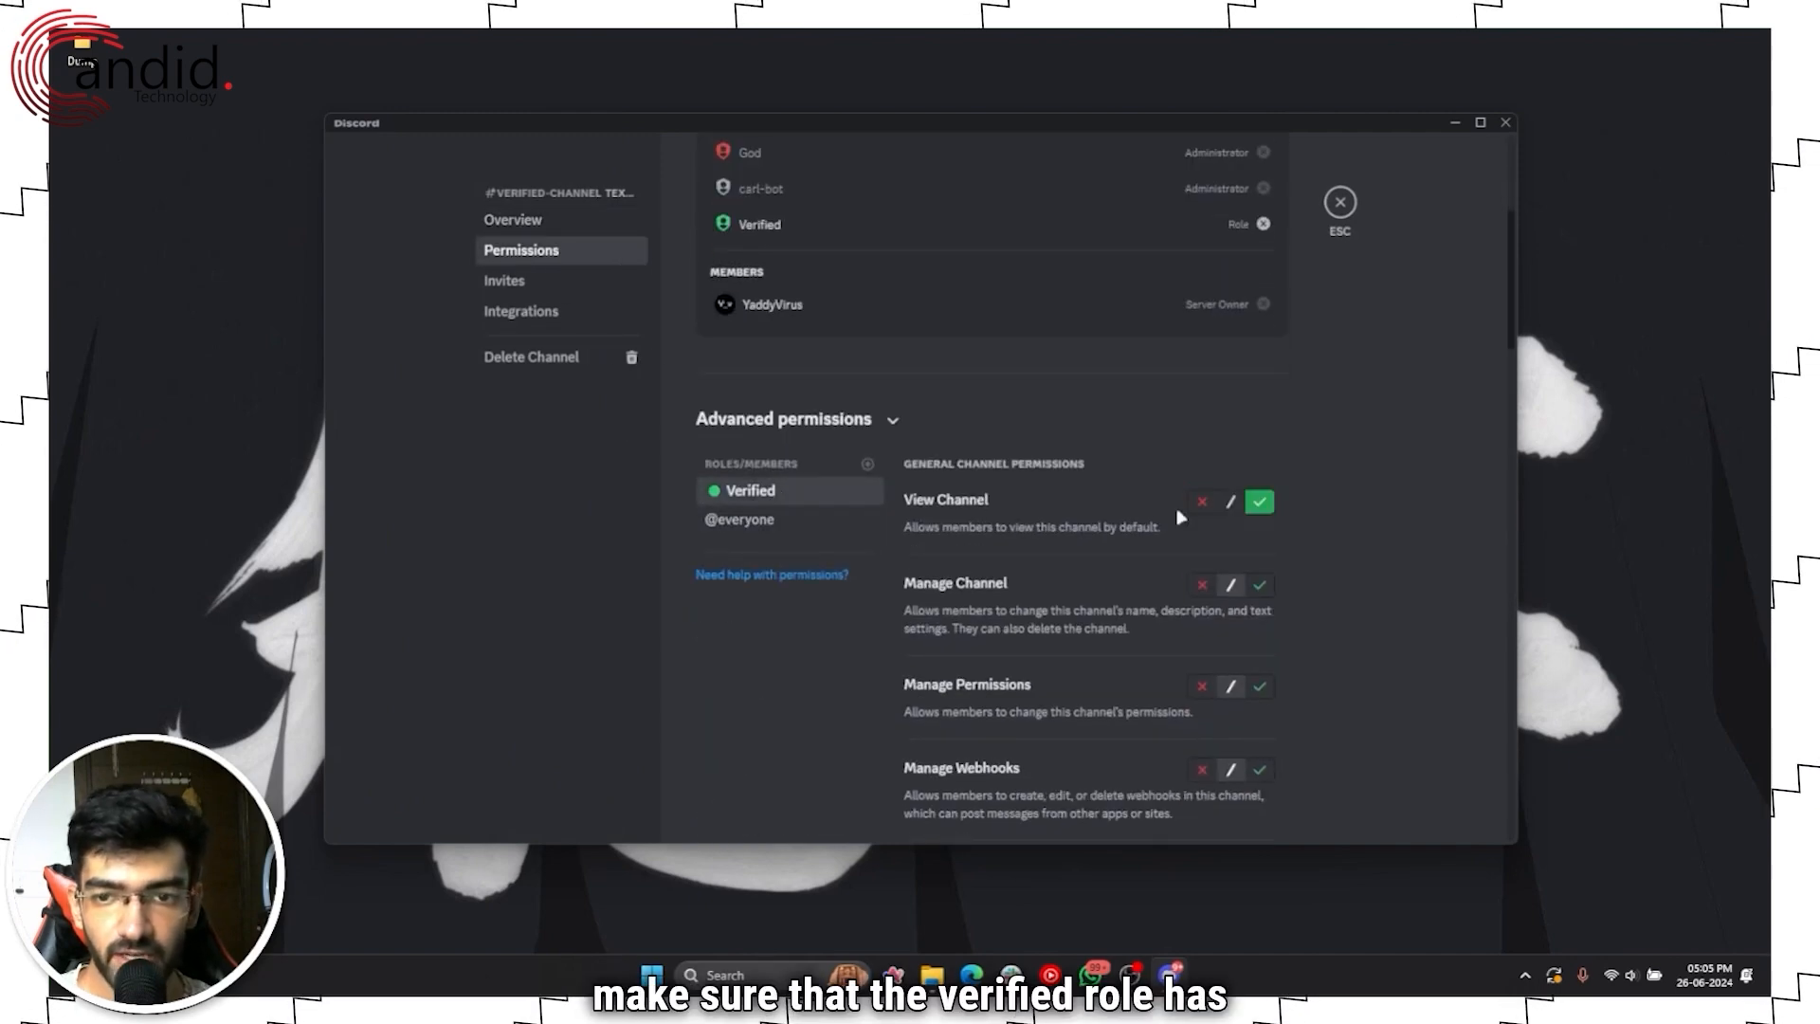
Step: Allow Read Message History for the Verified role, save, and close channel settings
{"action": "scroll", "coordinate": [1116, 524], "scroll_direction": "down", "scroll_amount": 15}
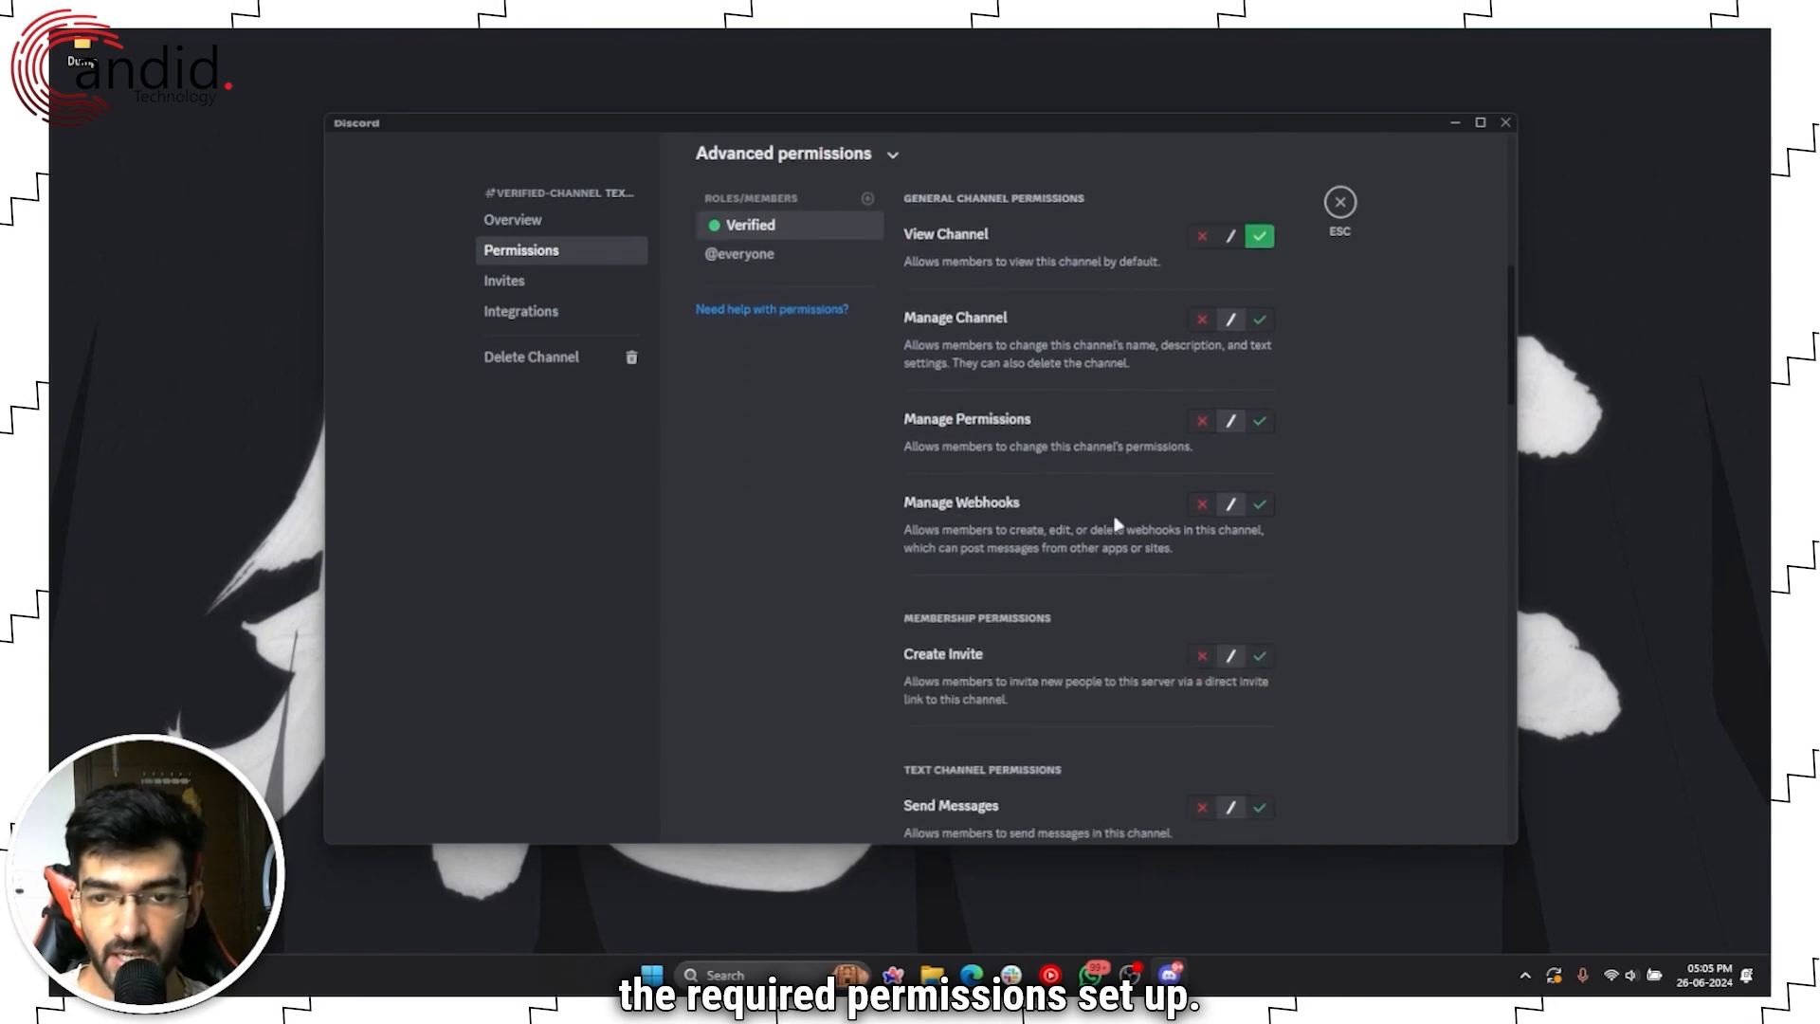
{"action": "scroll", "coordinate": [1116, 524], "scroll_direction": "up", "scroll_amount": 15}
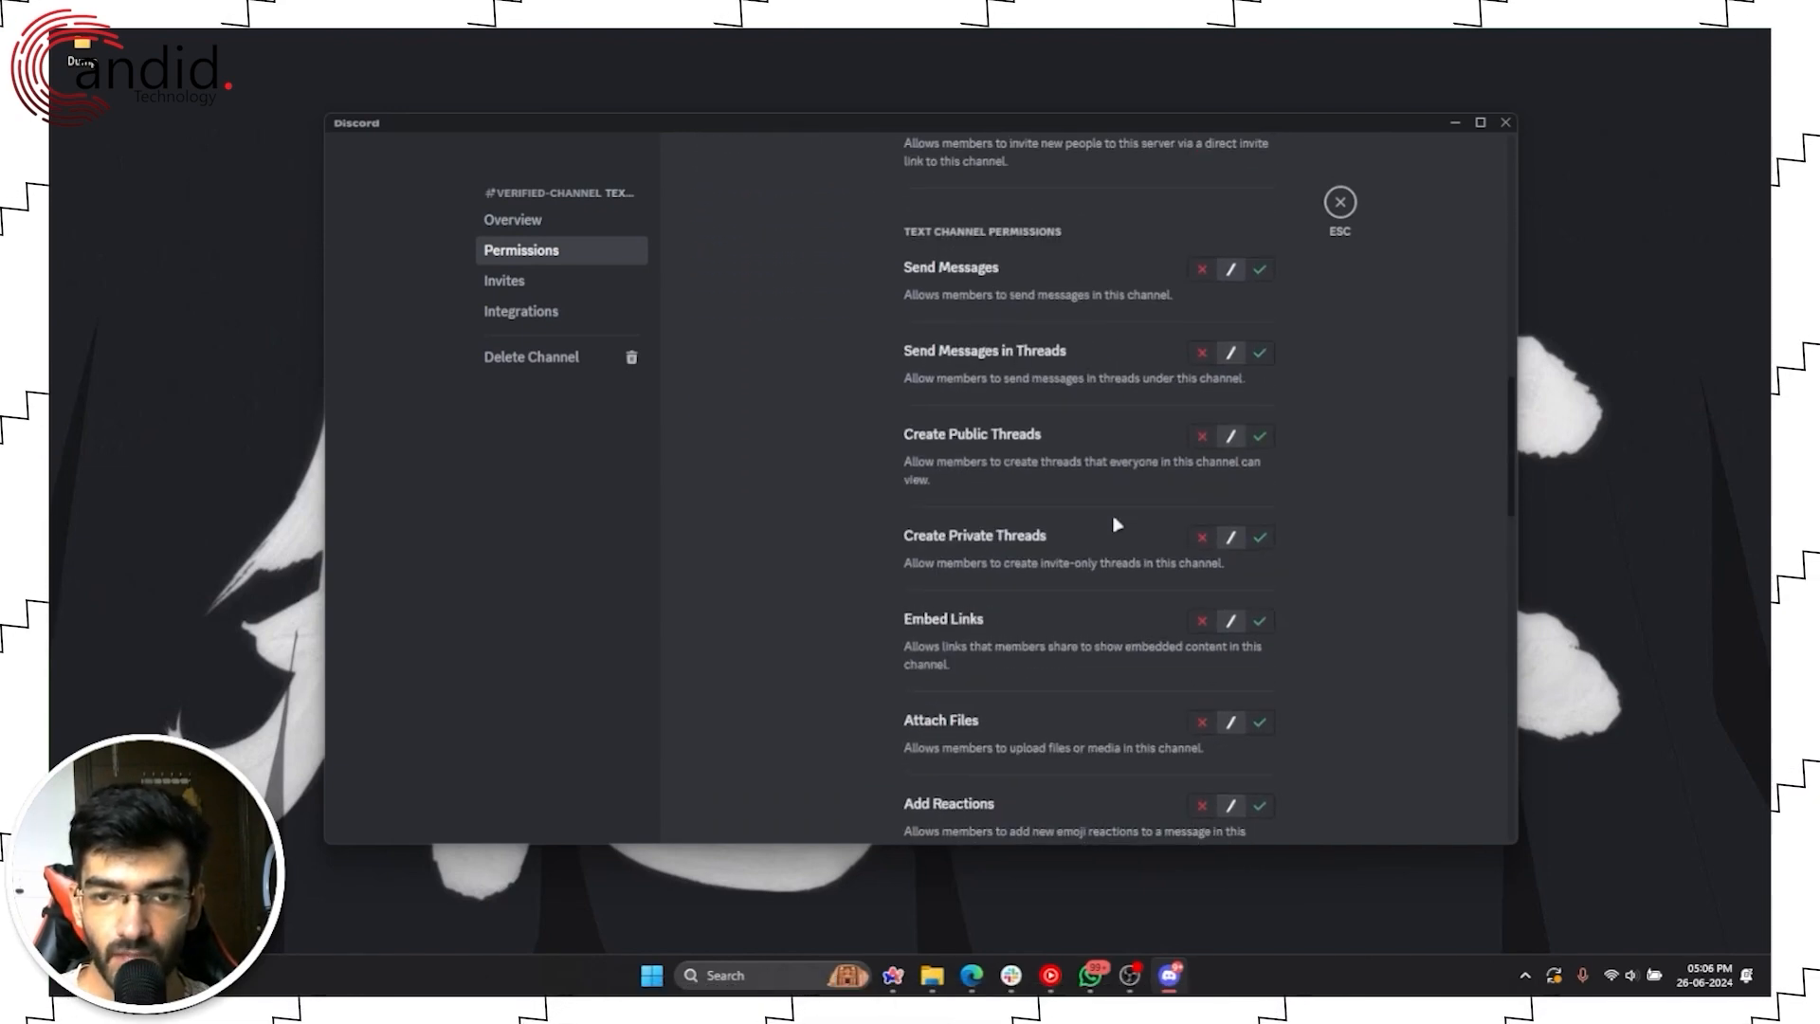
{"action": "scroll", "coordinate": [1117, 524], "scroll_direction": "down", "scroll_amount": 4}
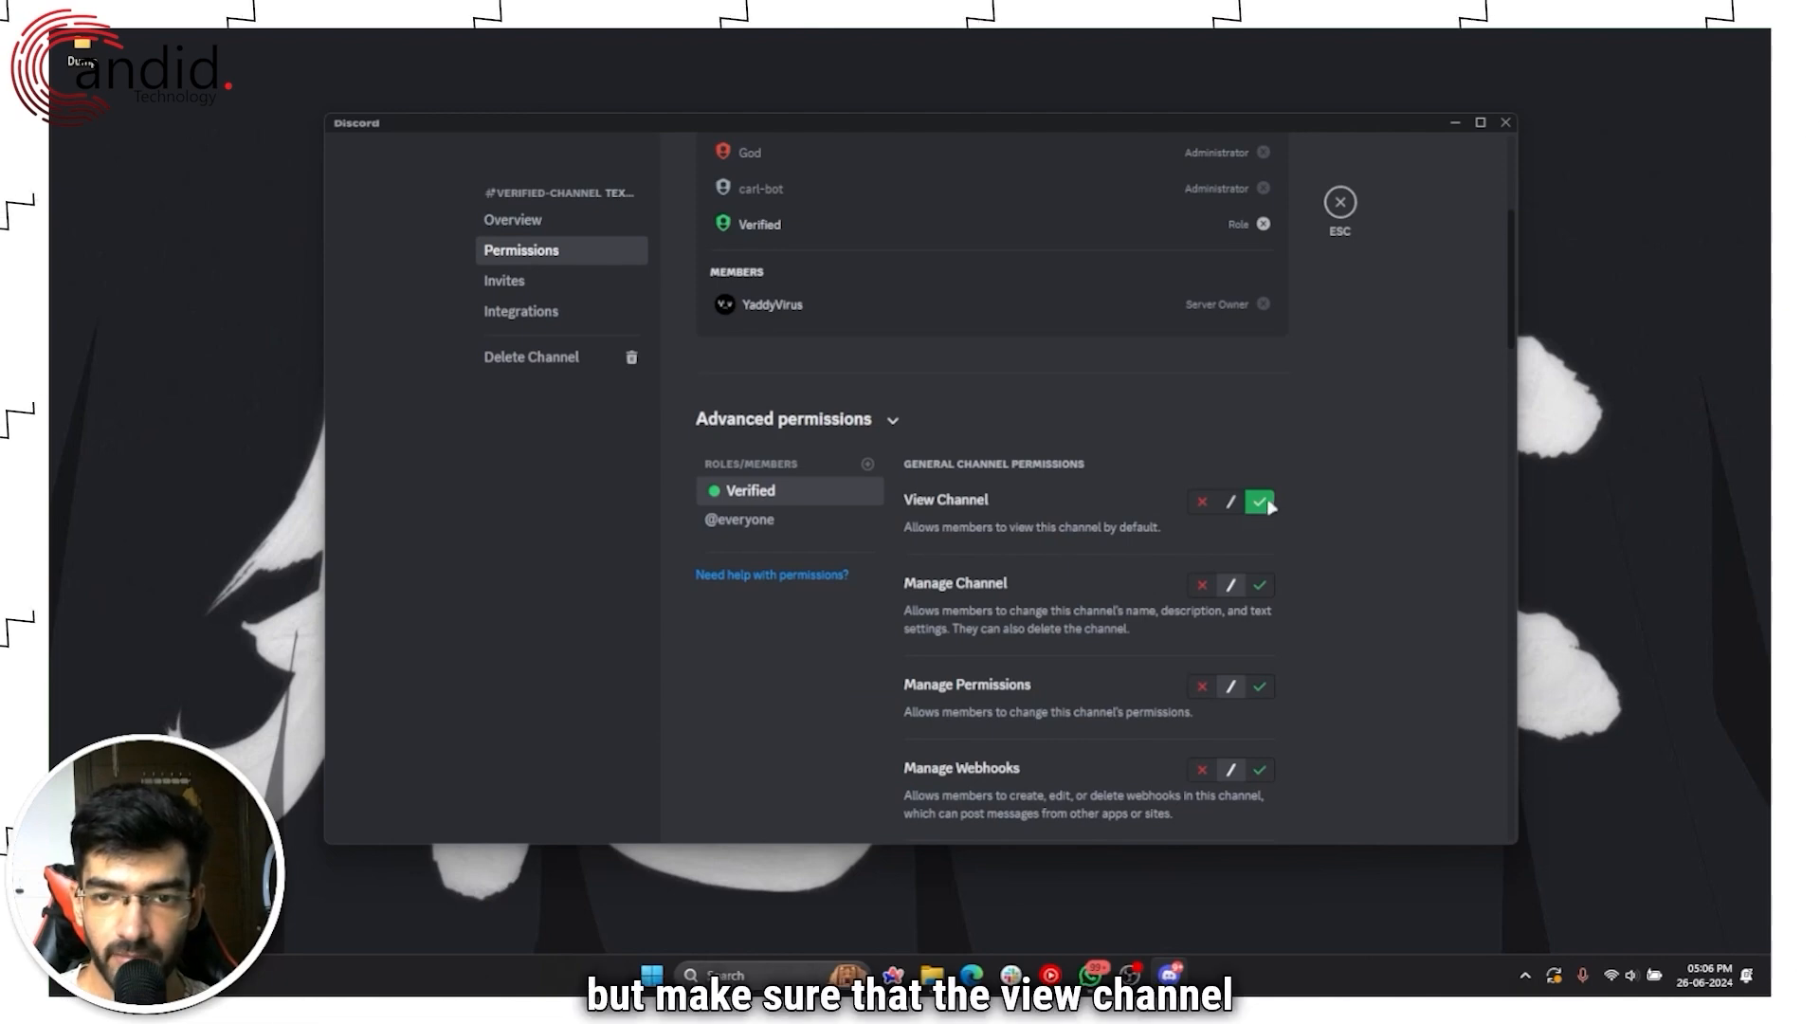
{"action": "scroll", "coordinate": [1081, 524], "scroll_direction": "down", "scroll_amount": 3}
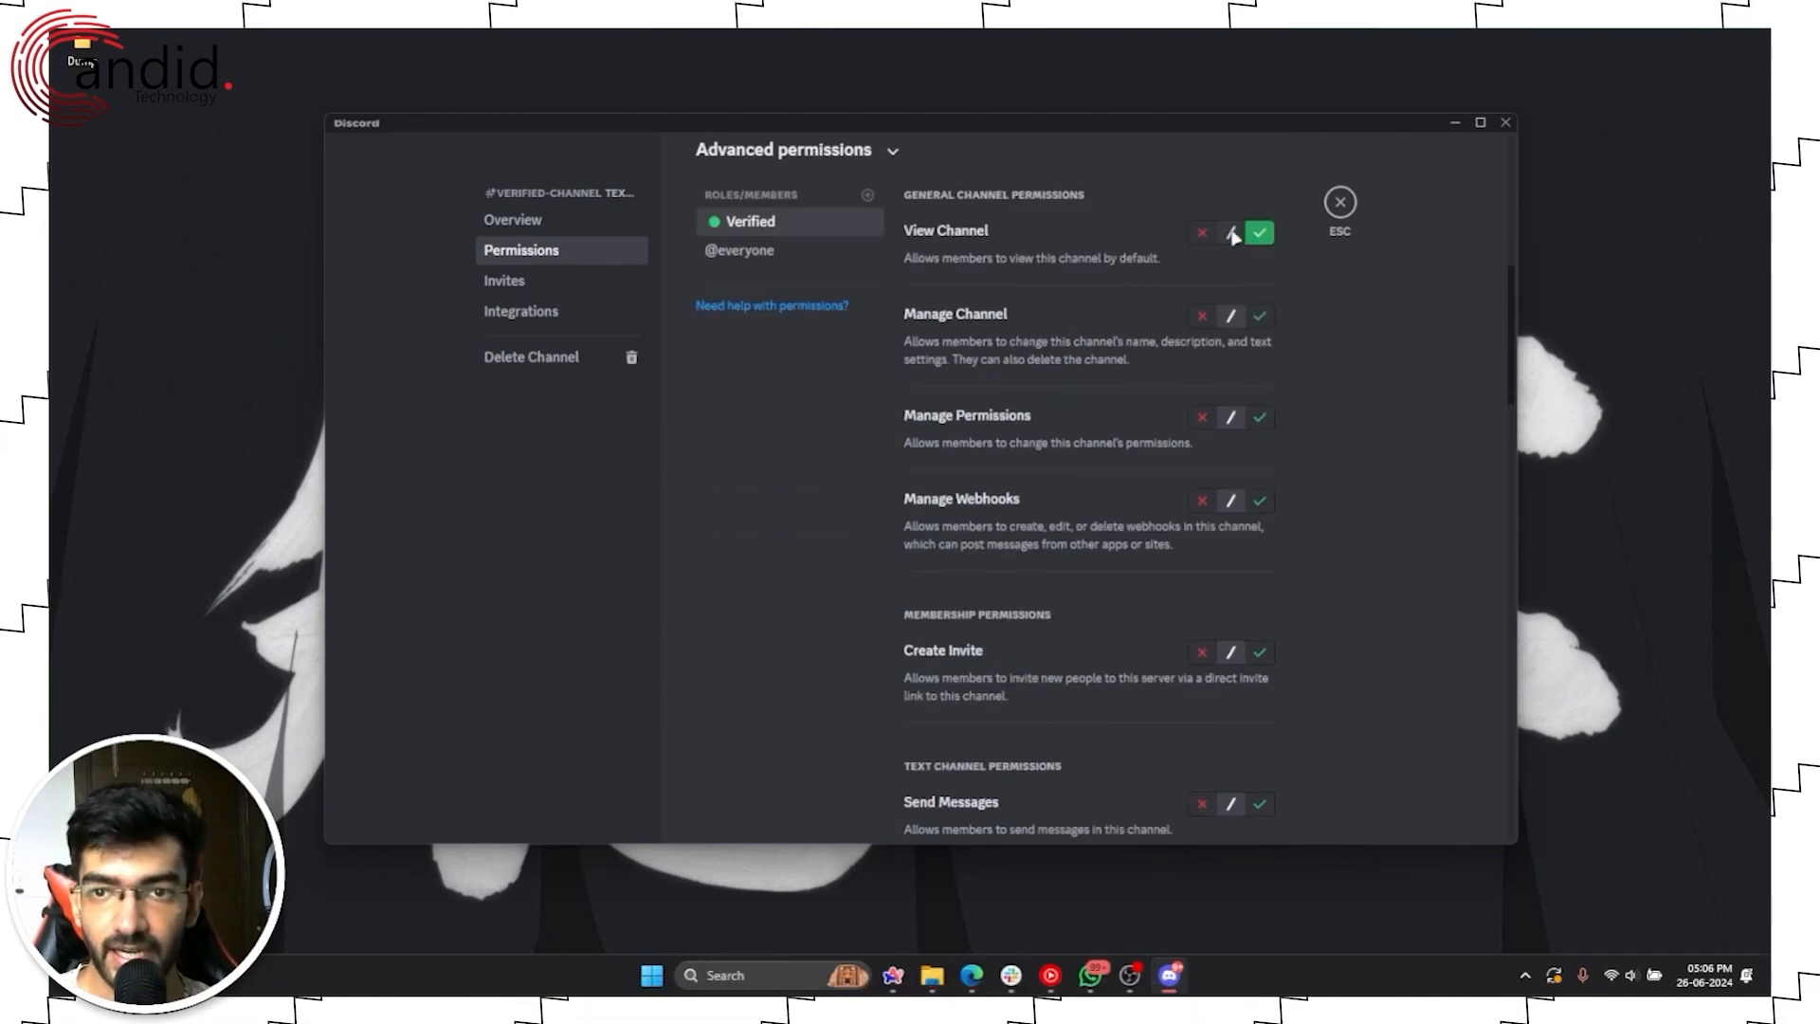
{"action": "scroll", "coordinate": [1121, 389], "scroll_direction": "down", "scroll_amount": 9}
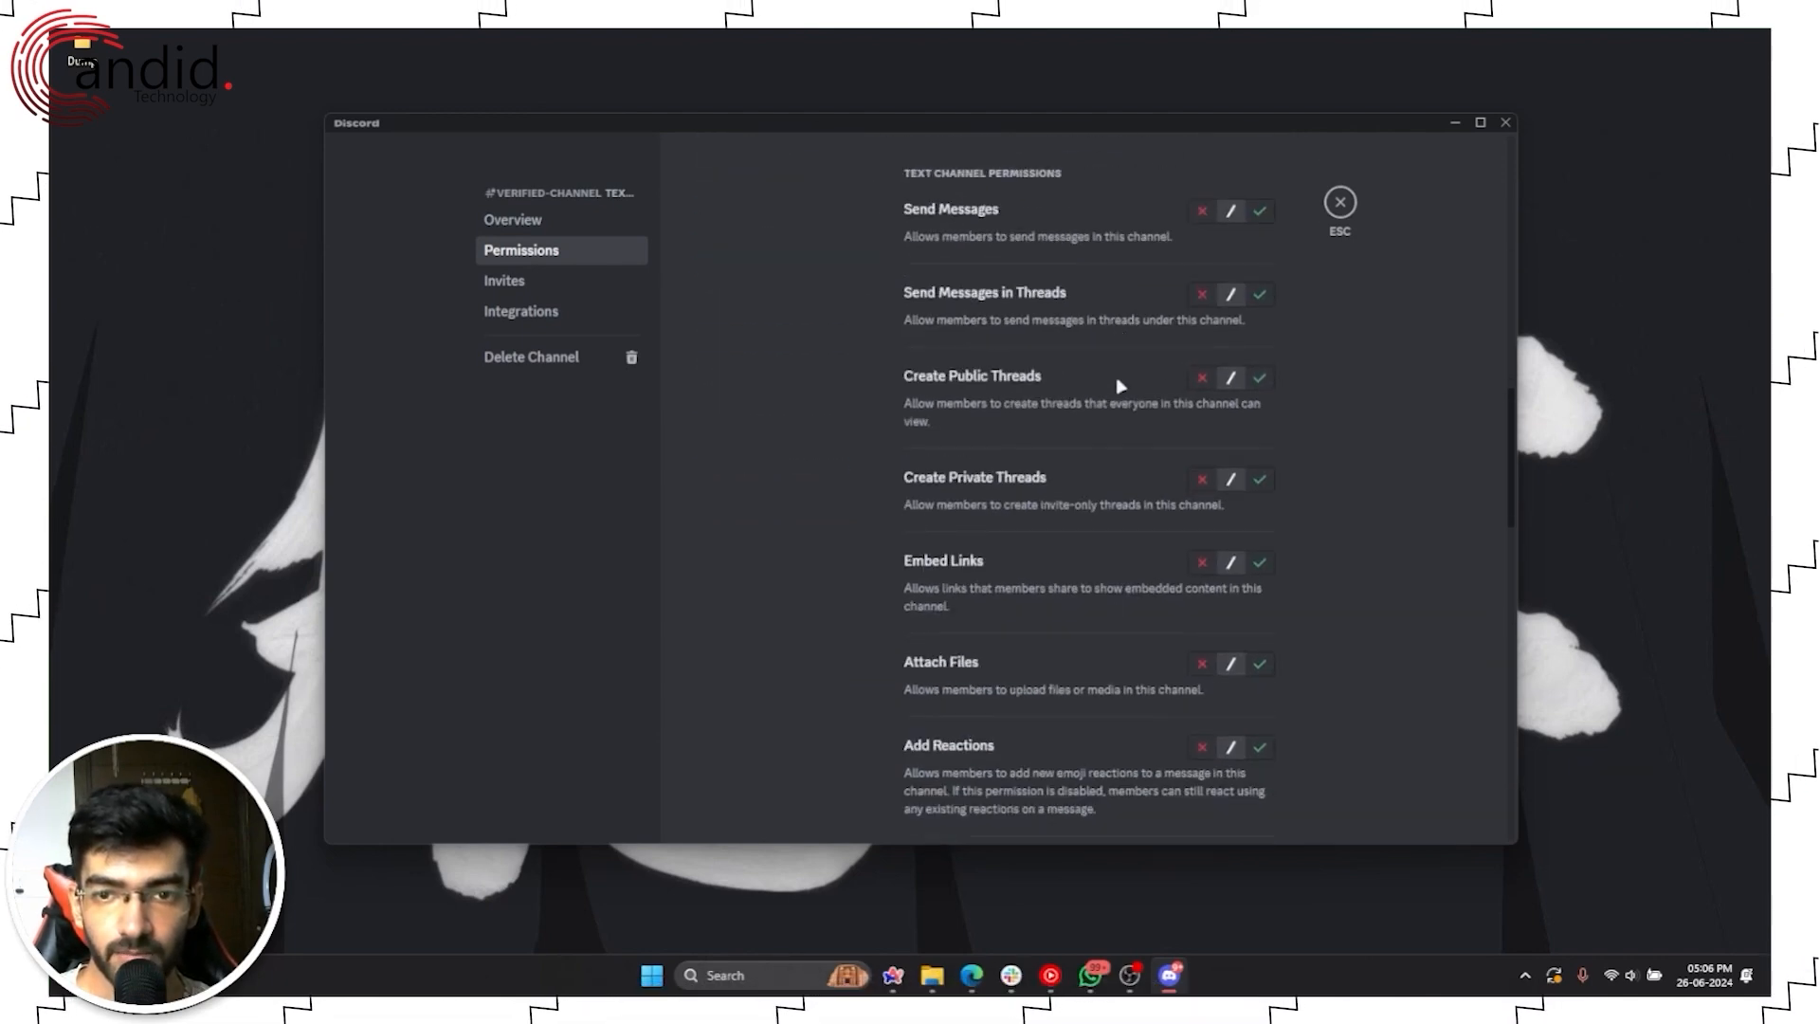
{"action": "scroll", "coordinate": [1119, 387], "scroll_direction": "down", "scroll_amount": 8}
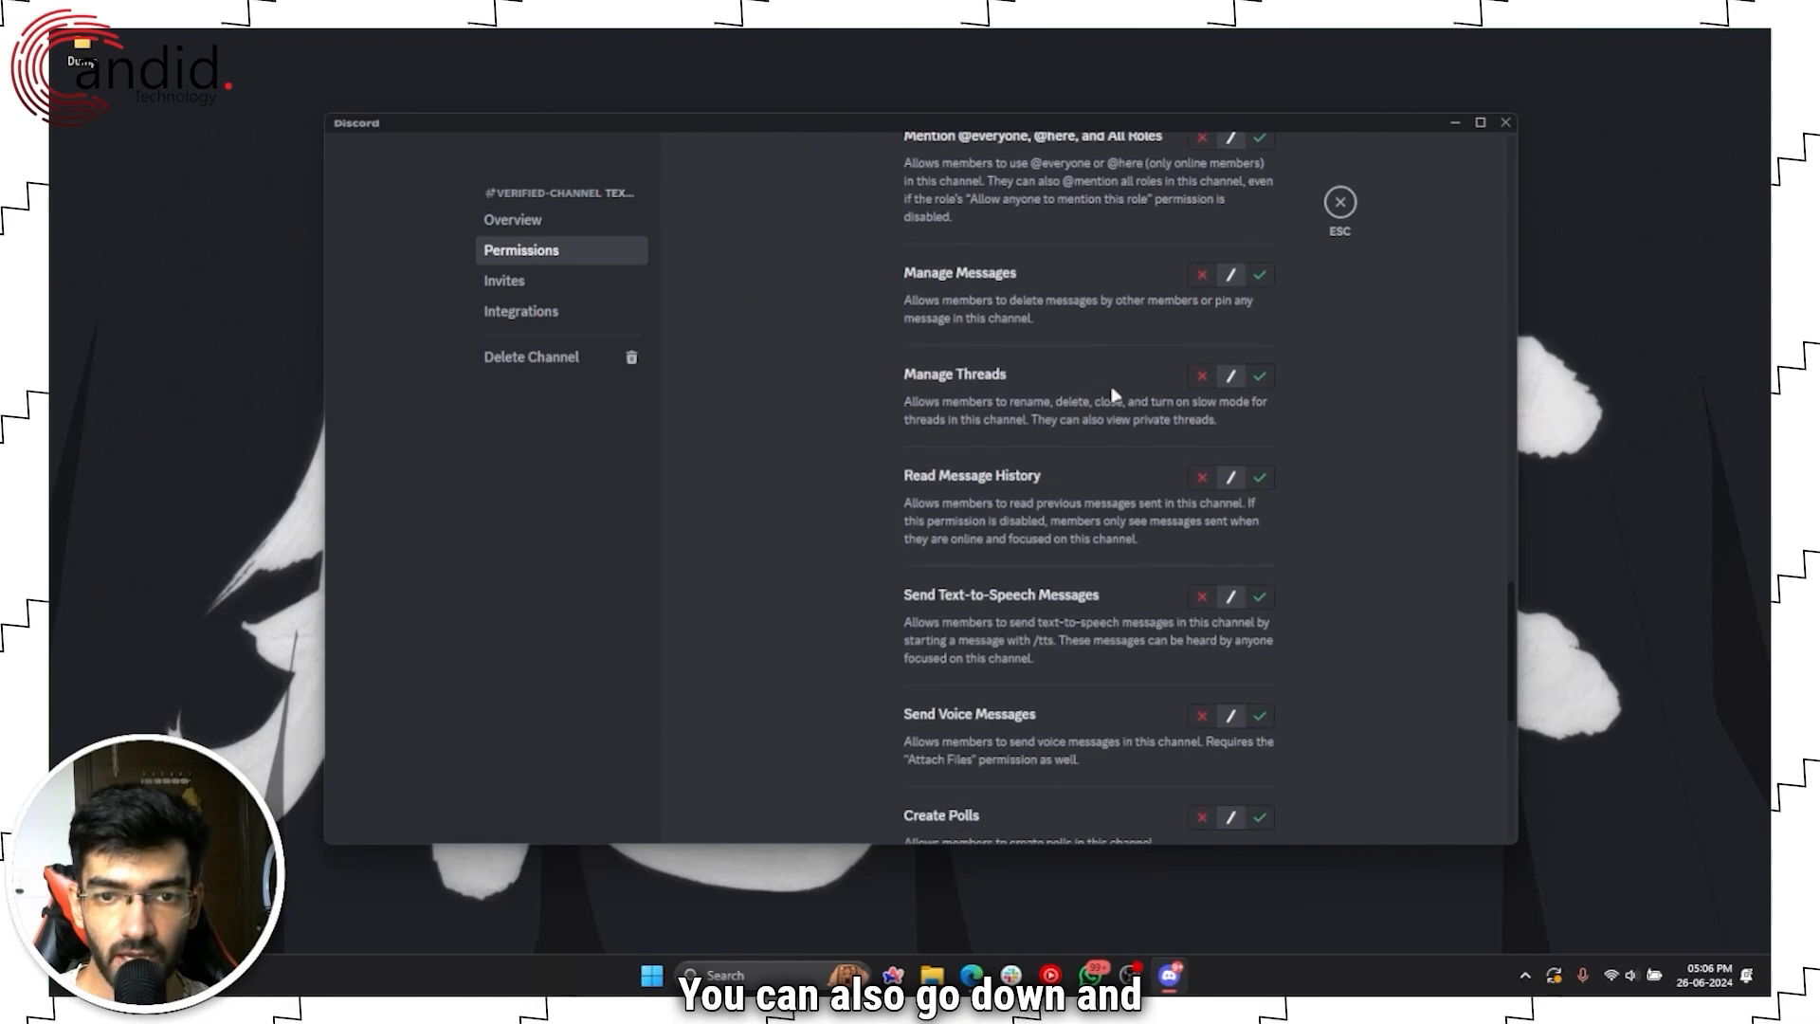
{"action": "left_click", "coordinate": [1260, 477]}
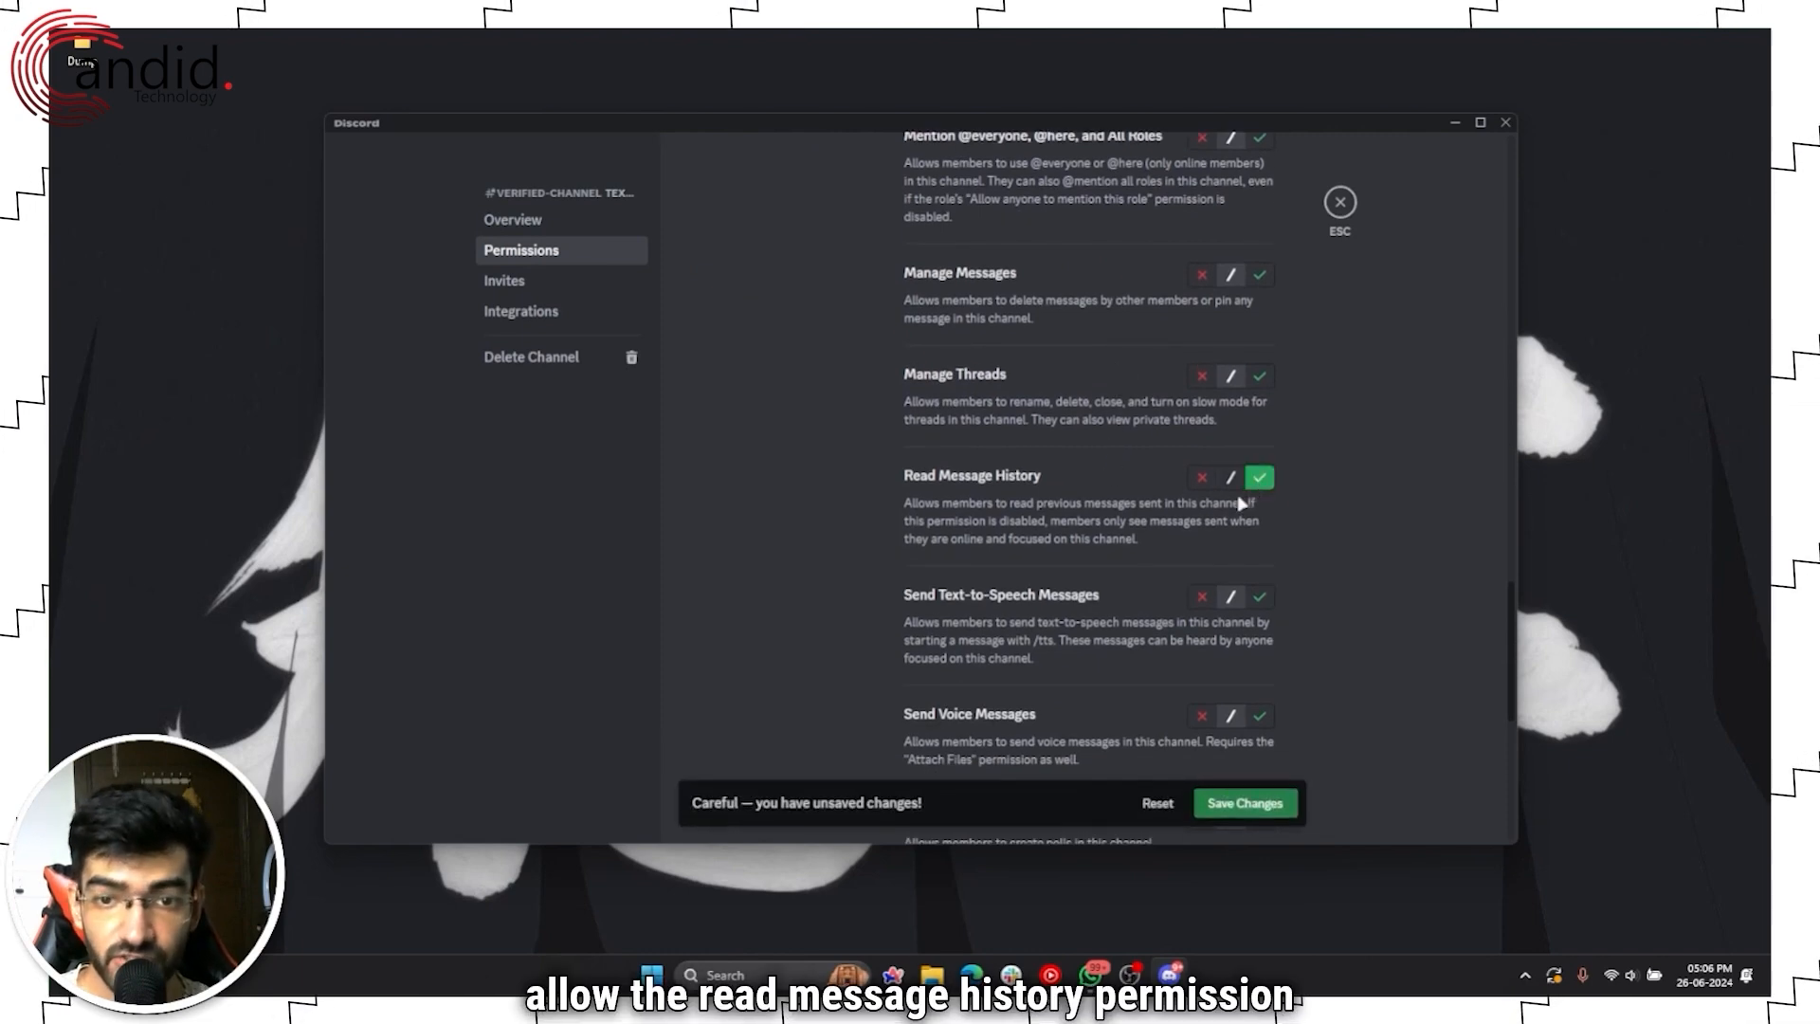
{"action": "scroll", "coordinate": [1050, 515], "scroll_direction": "down", "scroll_amount": 1}
{"action": "scroll", "coordinate": [1048, 515], "scroll_direction": "down", "scroll_amount": 4}
{"action": "scroll", "coordinate": [1042, 516], "scroll_direction": "up", "scroll_amount": 5}
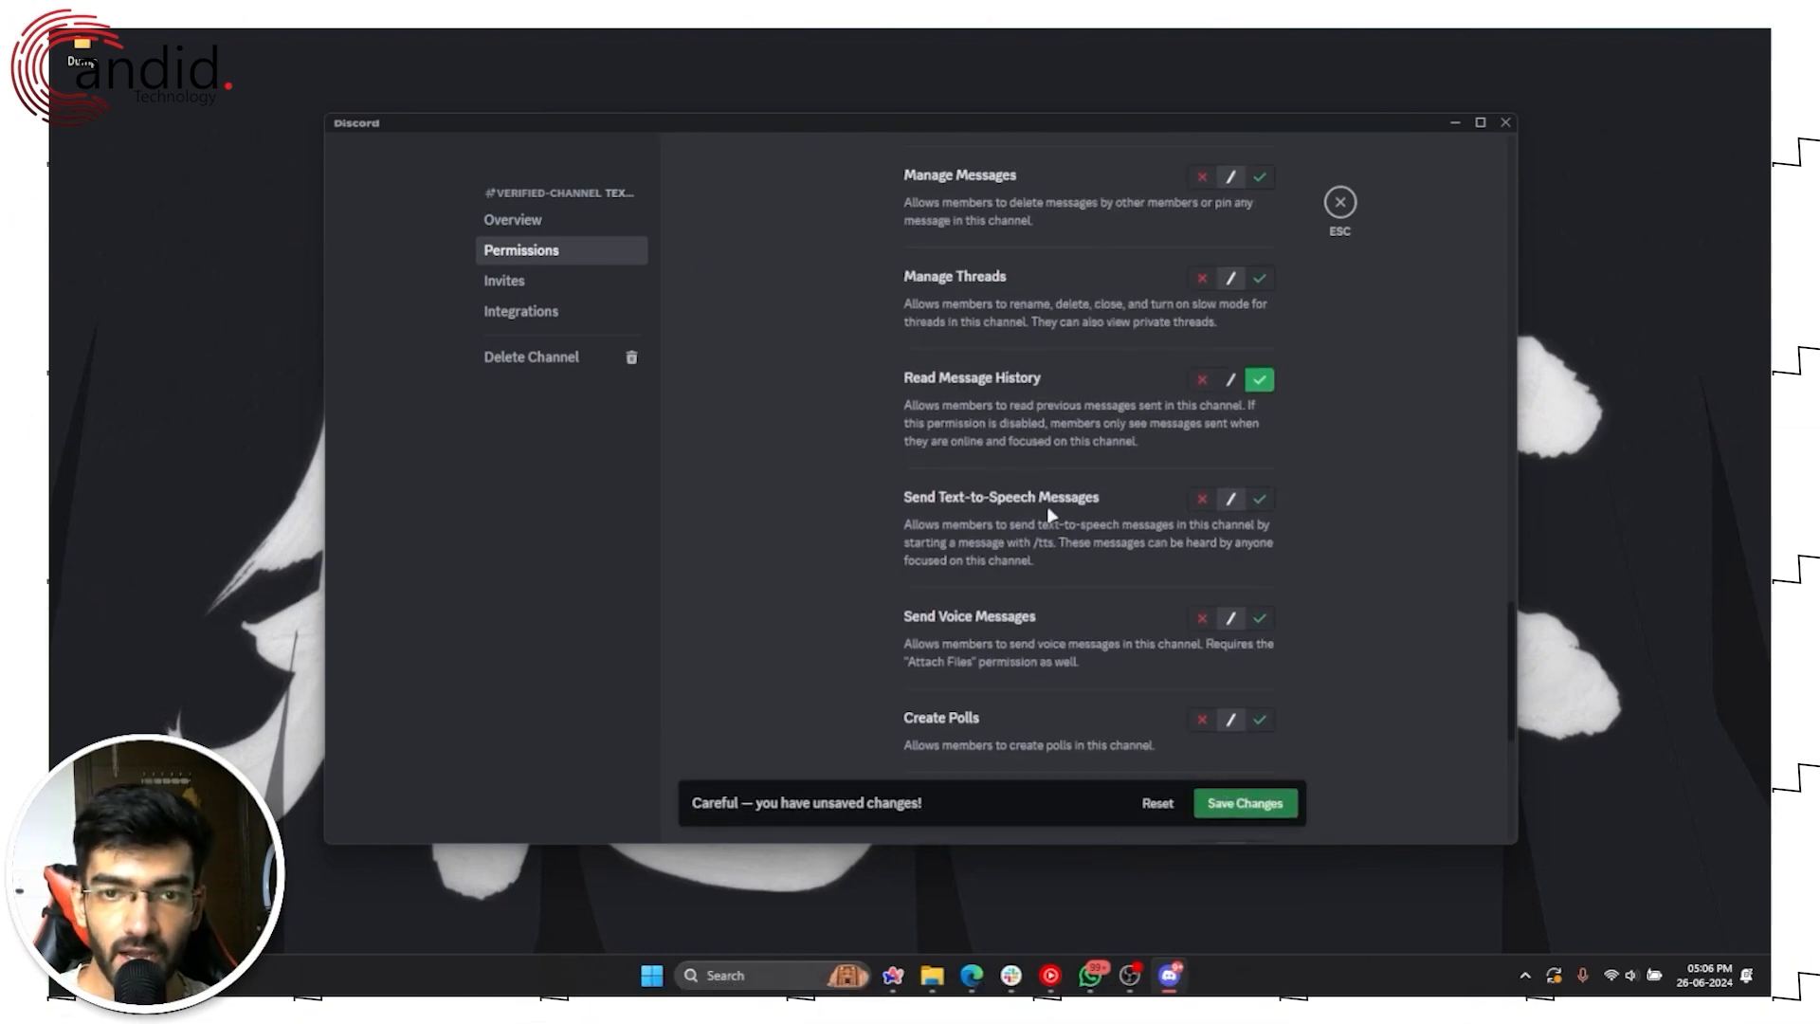
{"action": "left_click", "coordinate": [1259, 799]}
{"action": "scroll", "coordinate": [1007, 548], "scroll_direction": "up", "scroll_amount": 16}
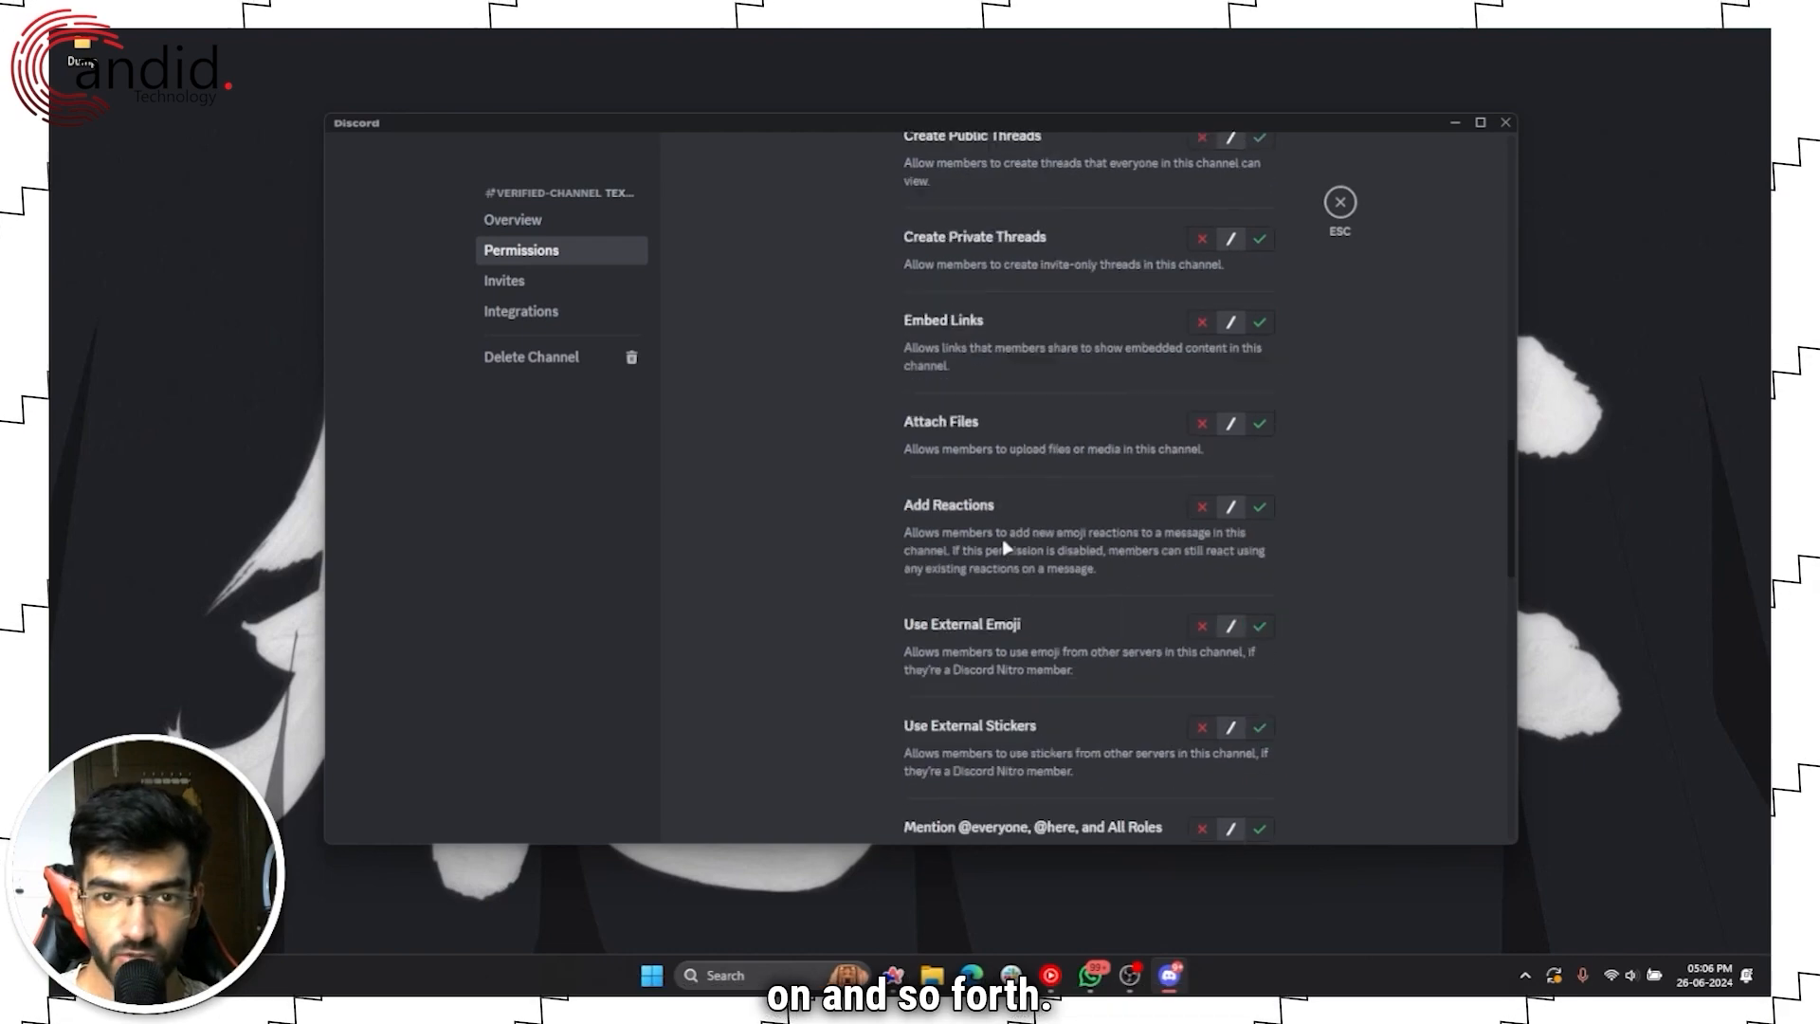
{"action": "scroll", "coordinate": [1007, 548], "scroll_direction": "up", "scroll_amount": 7}
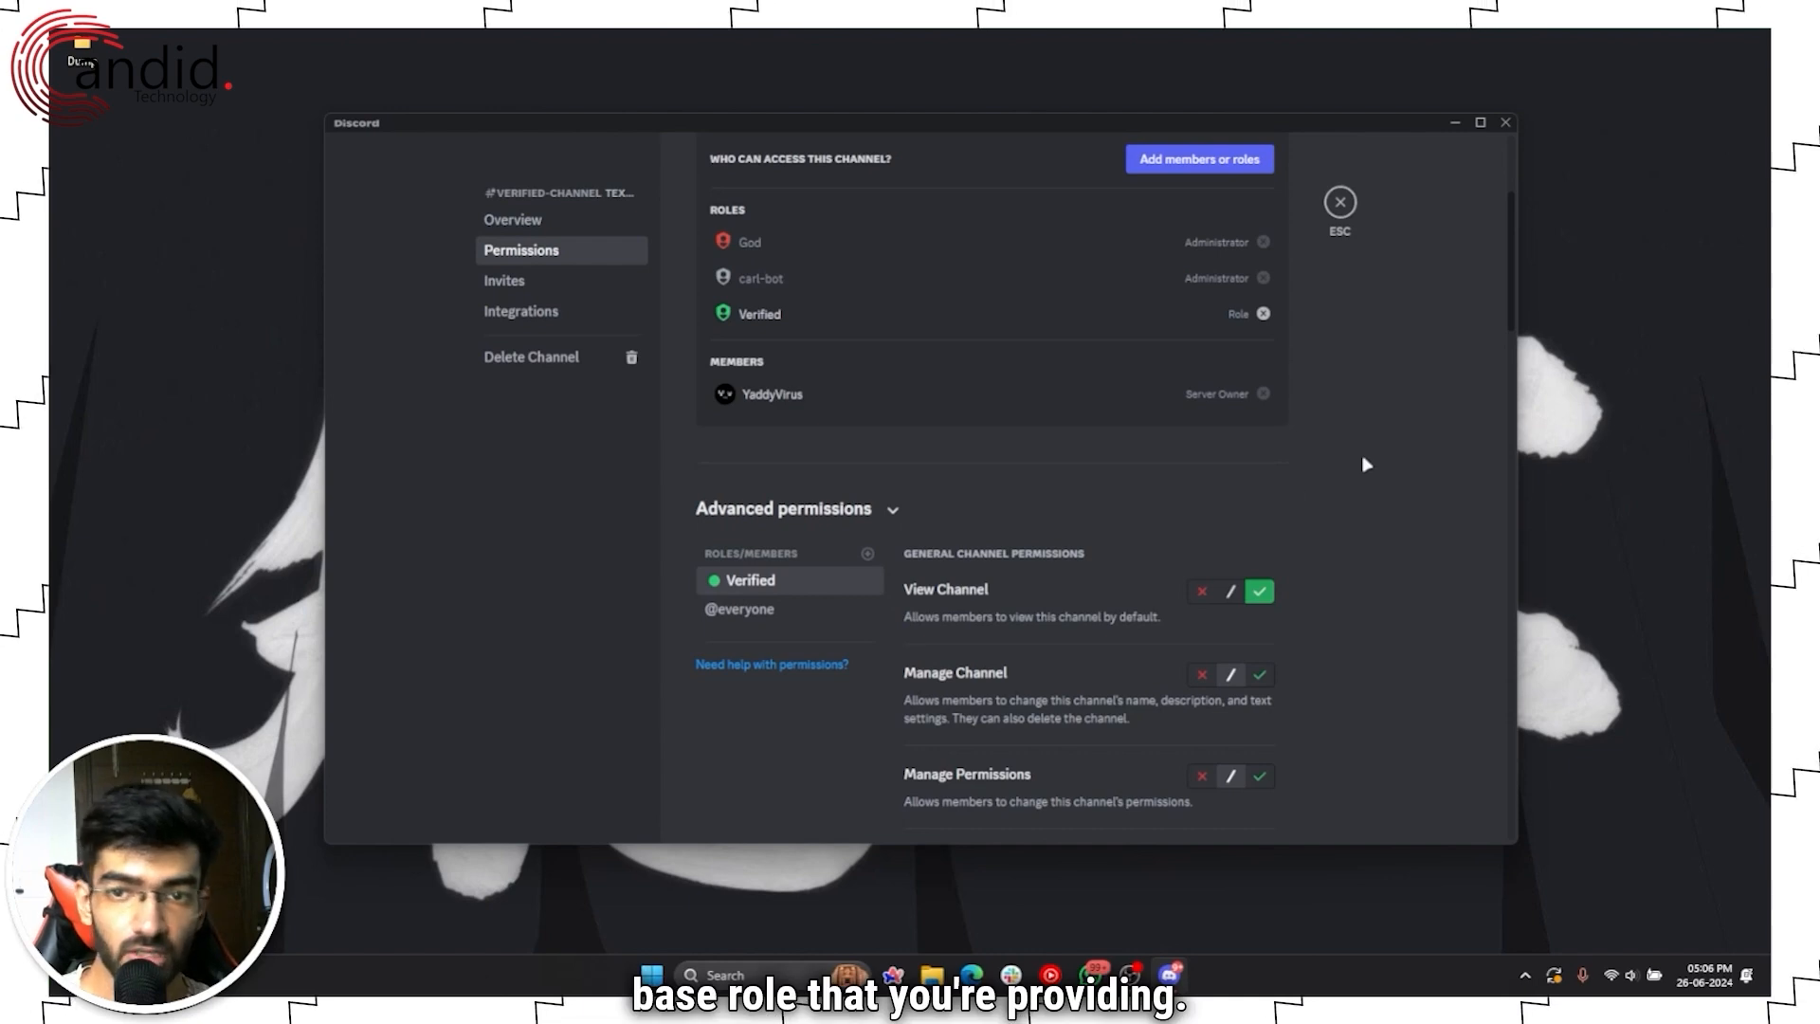
{"action": "left_click", "coordinate": [1340, 202]}
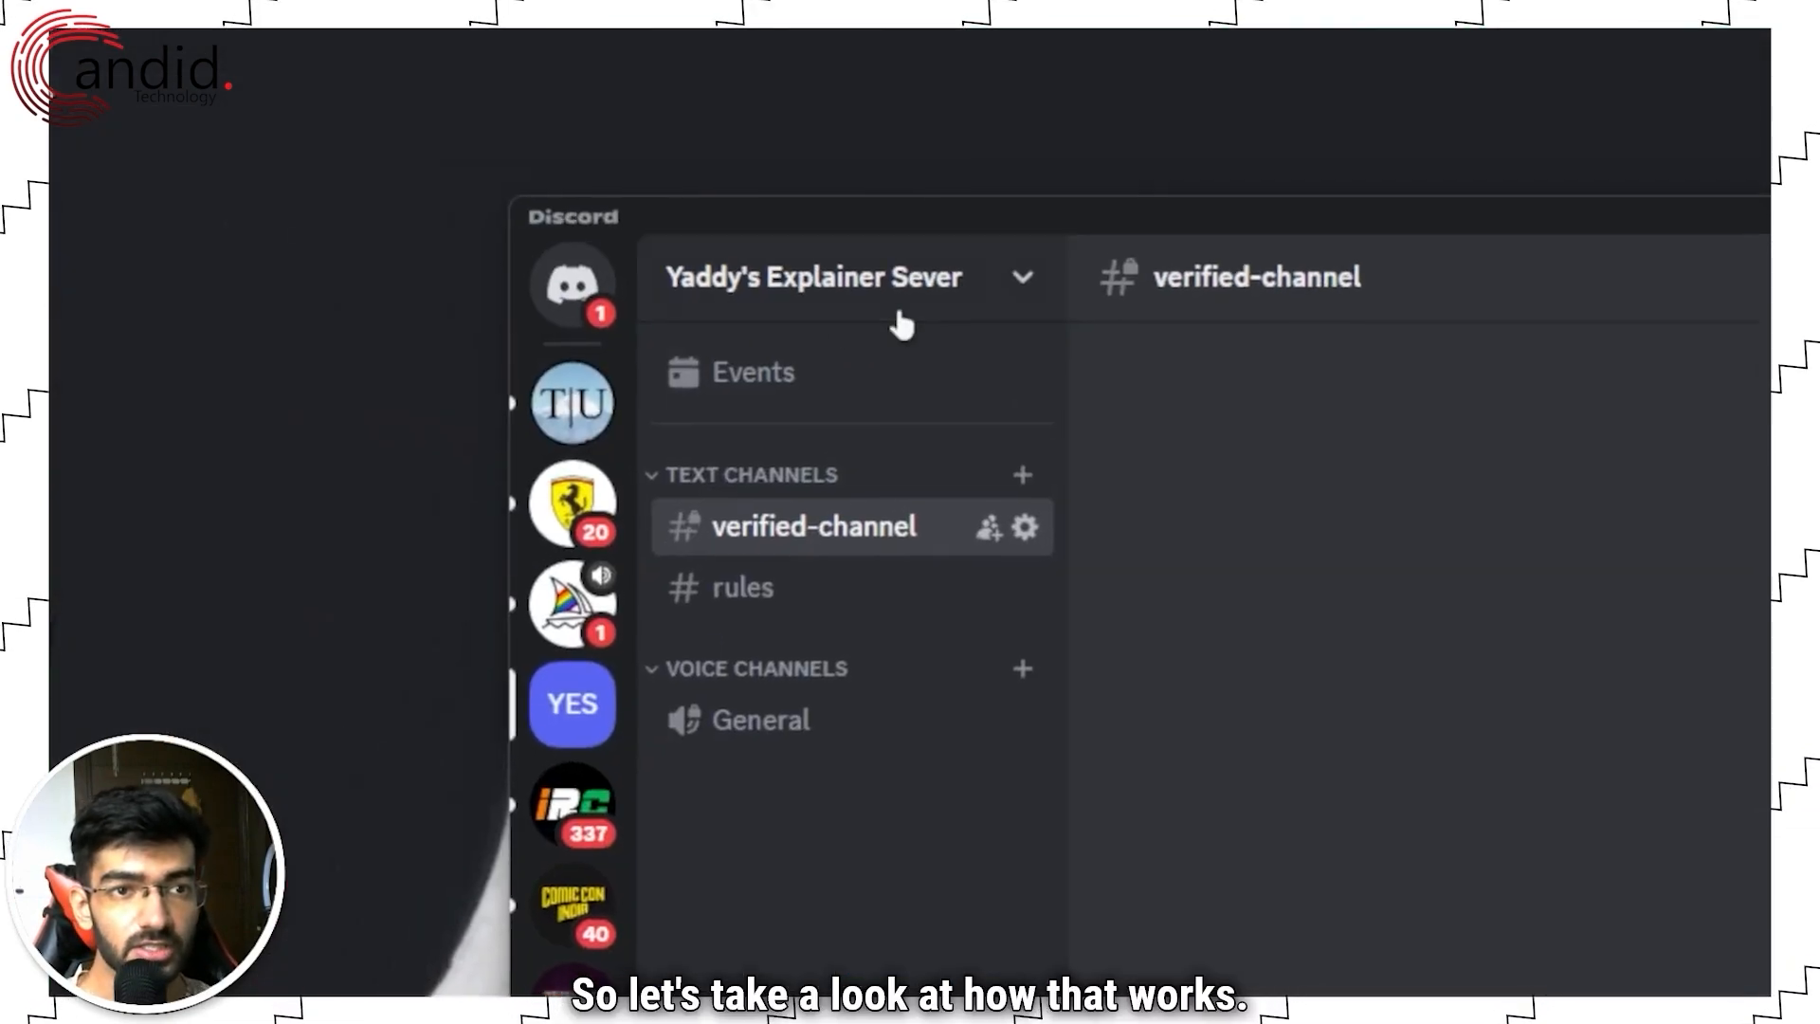
Step: Open Enable Community in Server Settings and start the Community Server setup
{"action": "left_click", "coordinate": [934, 298]}
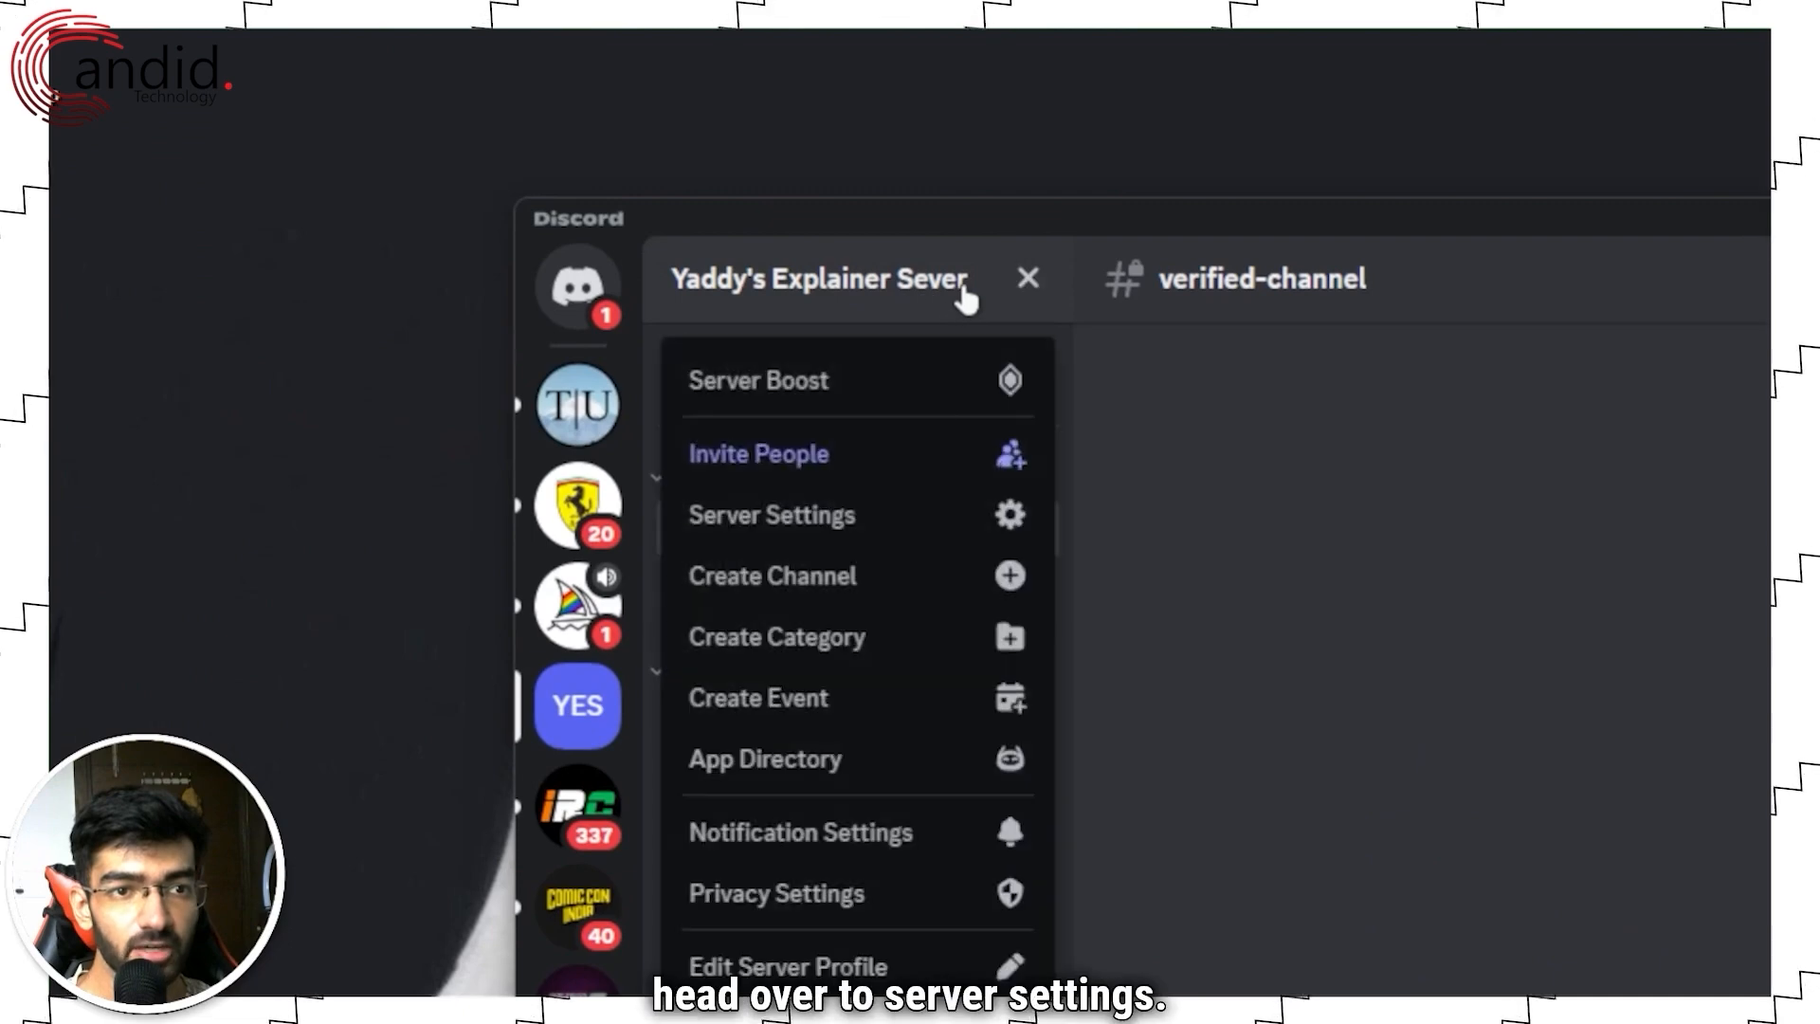
{"action": "left_click", "coordinate": [896, 521]}
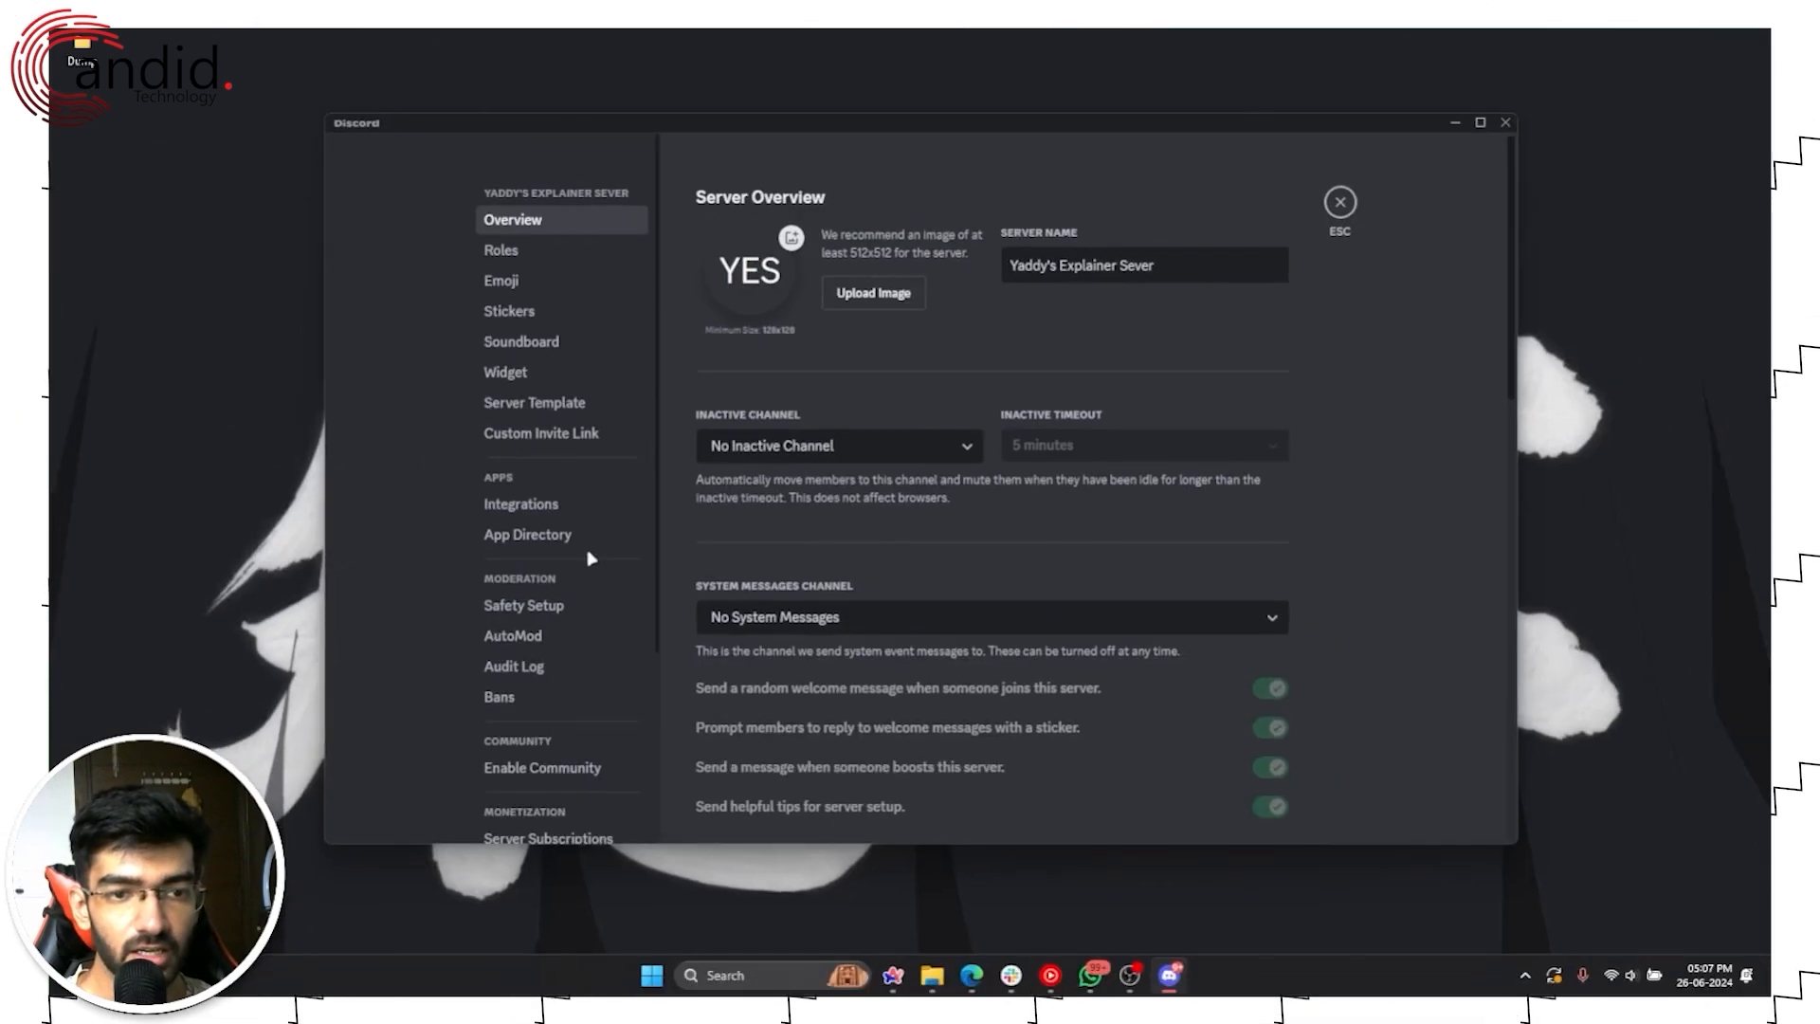
{"action": "scroll", "coordinate": [588, 561], "scroll_direction": "down", "scroll_amount": 2}
{"action": "scroll", "coordinate": [588, 562], "scroll_direction": "down", "scroll_amount": 1}
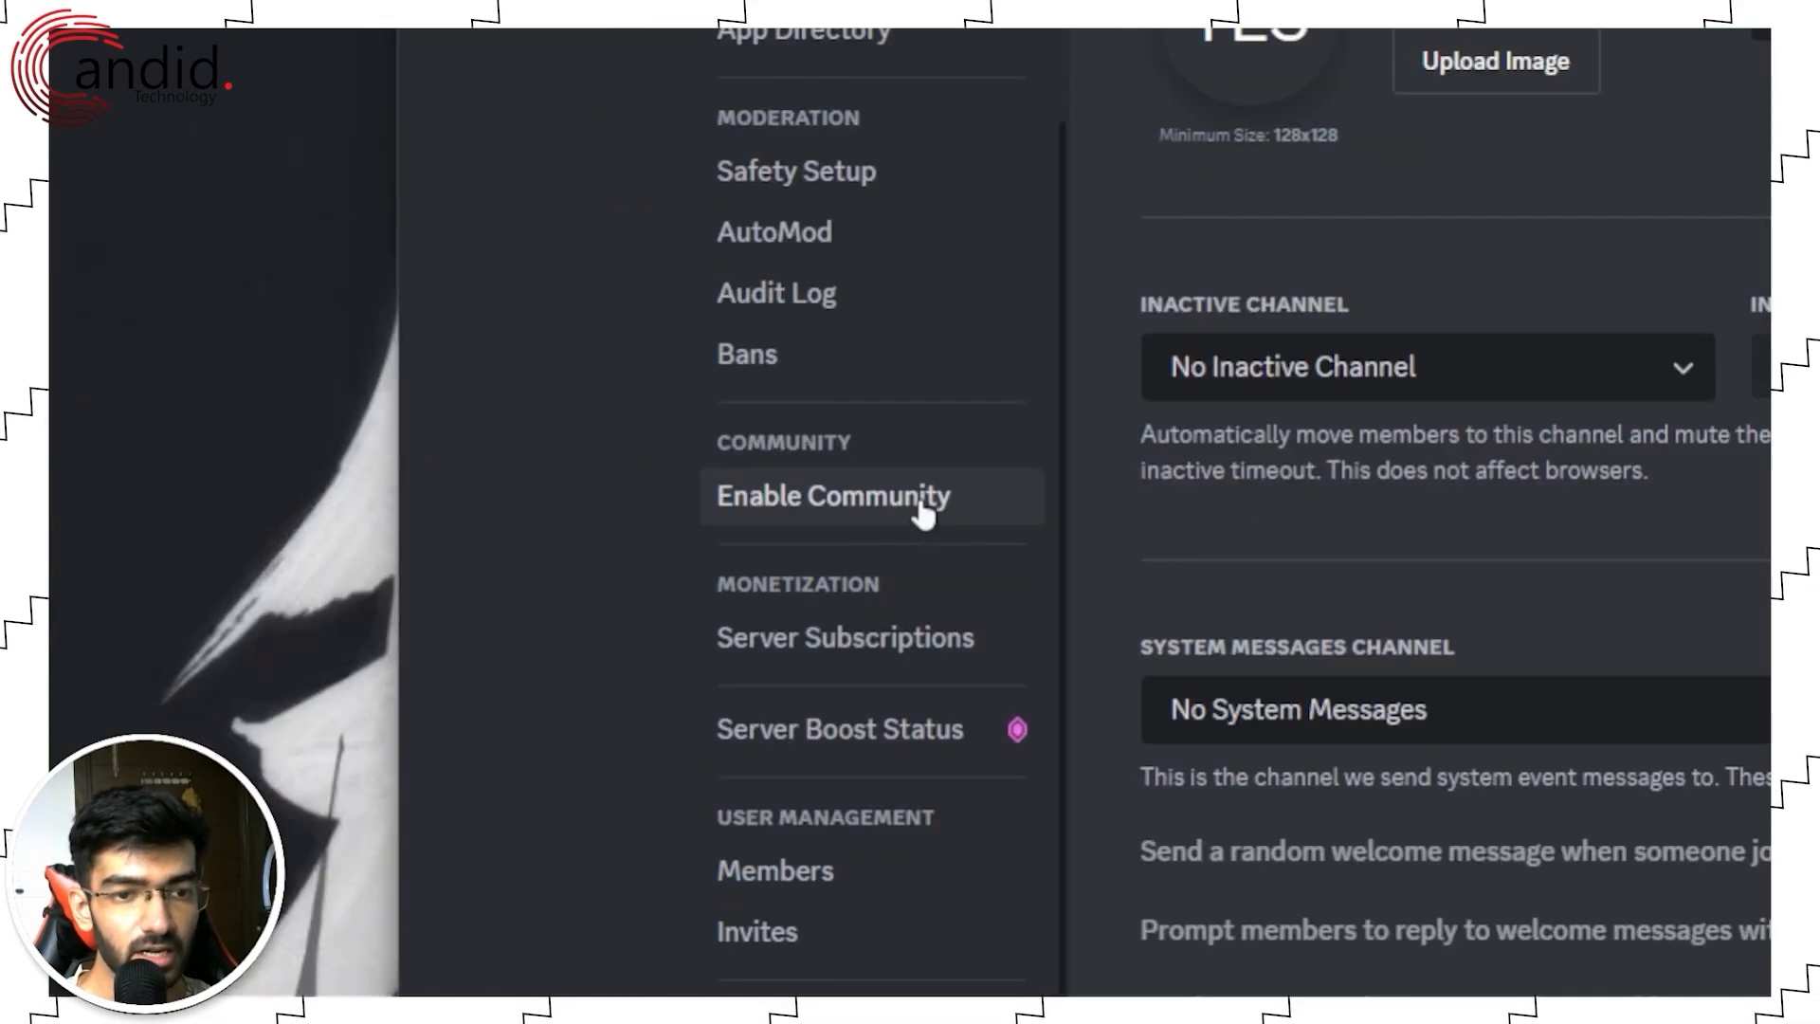
{"action": "left_click", "coordinate": [939, 506]}
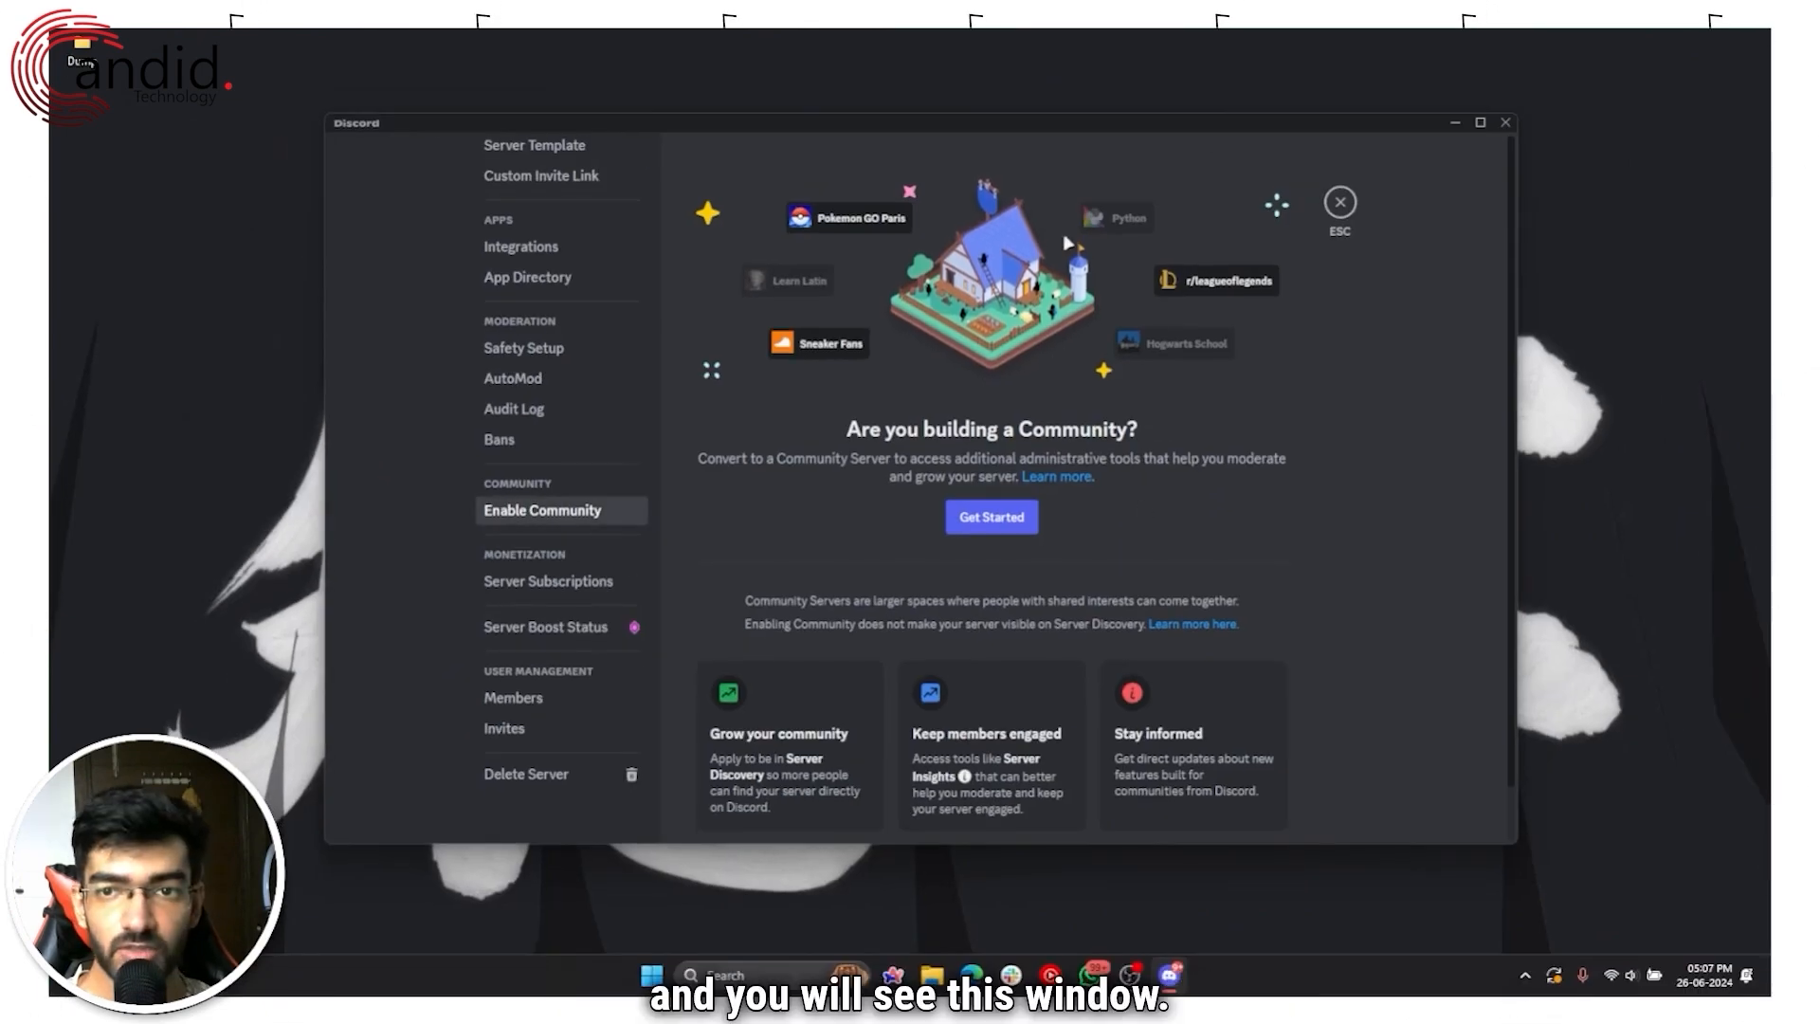
{"action": "left_click_drag", "start_coordinate": [1043, 129], "coordinate": [1062, 97]}
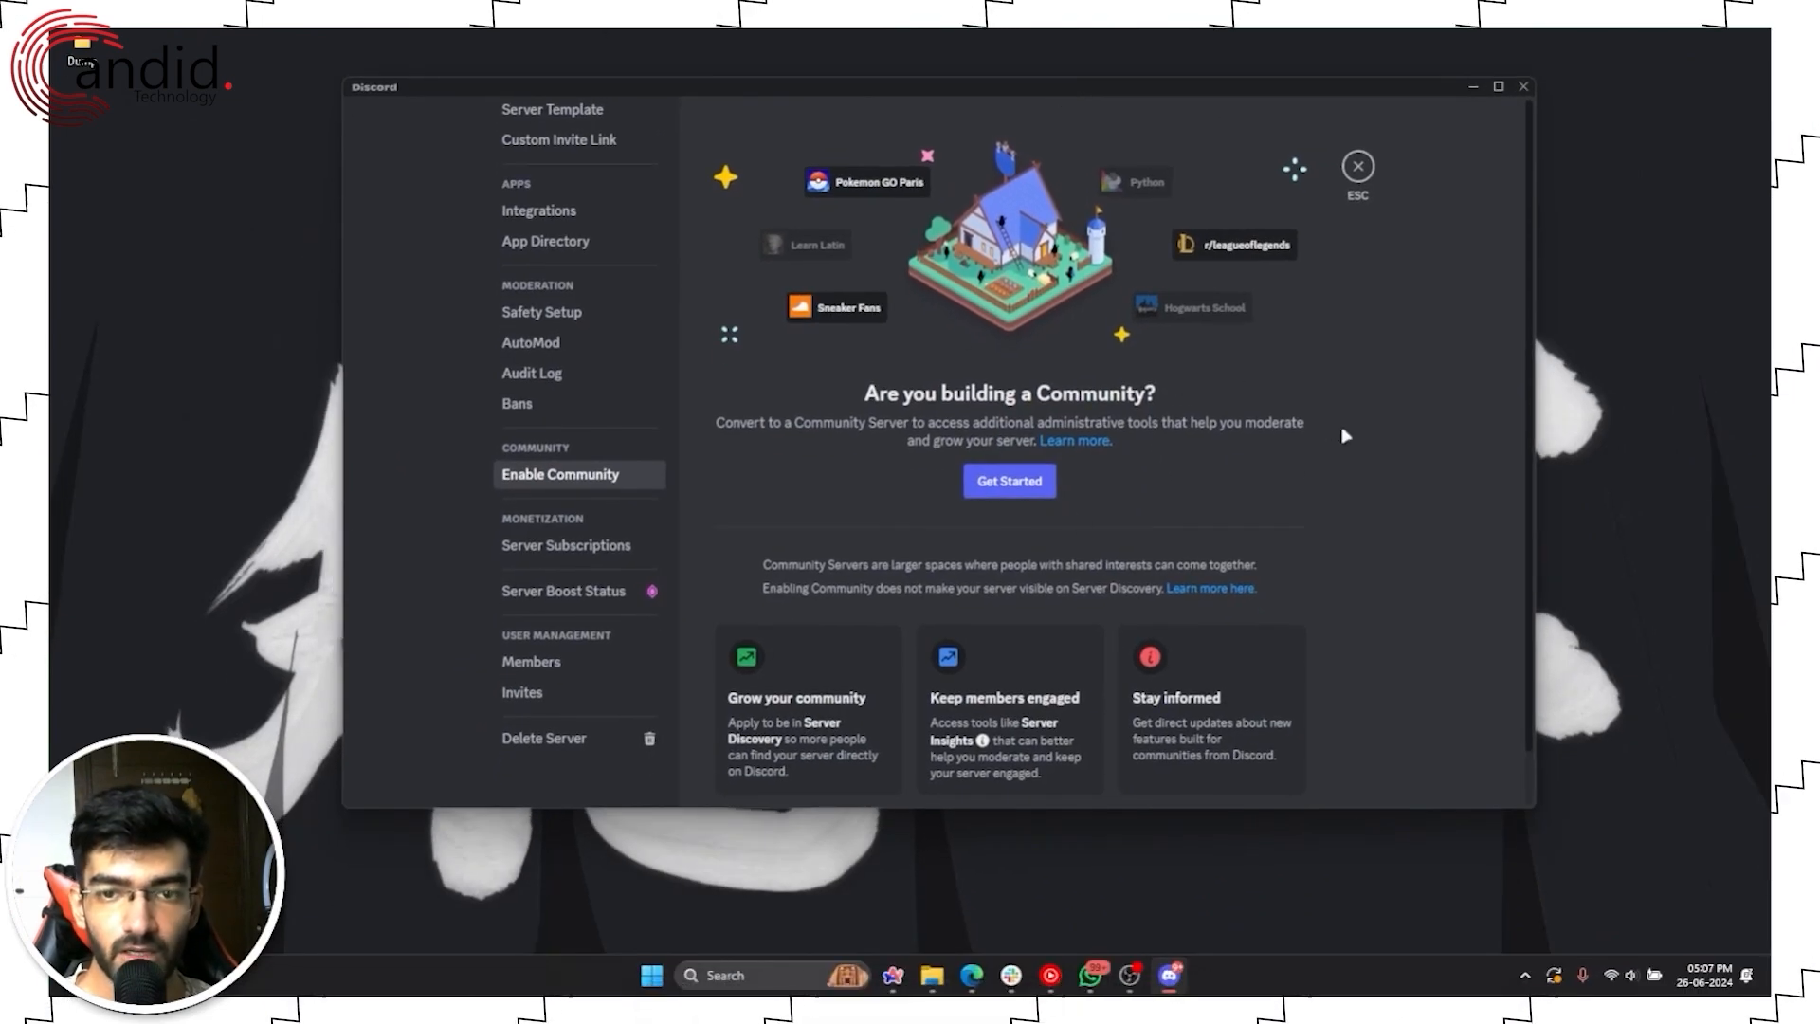
{"action": "left_click", "coordinate": [1010, 483]}
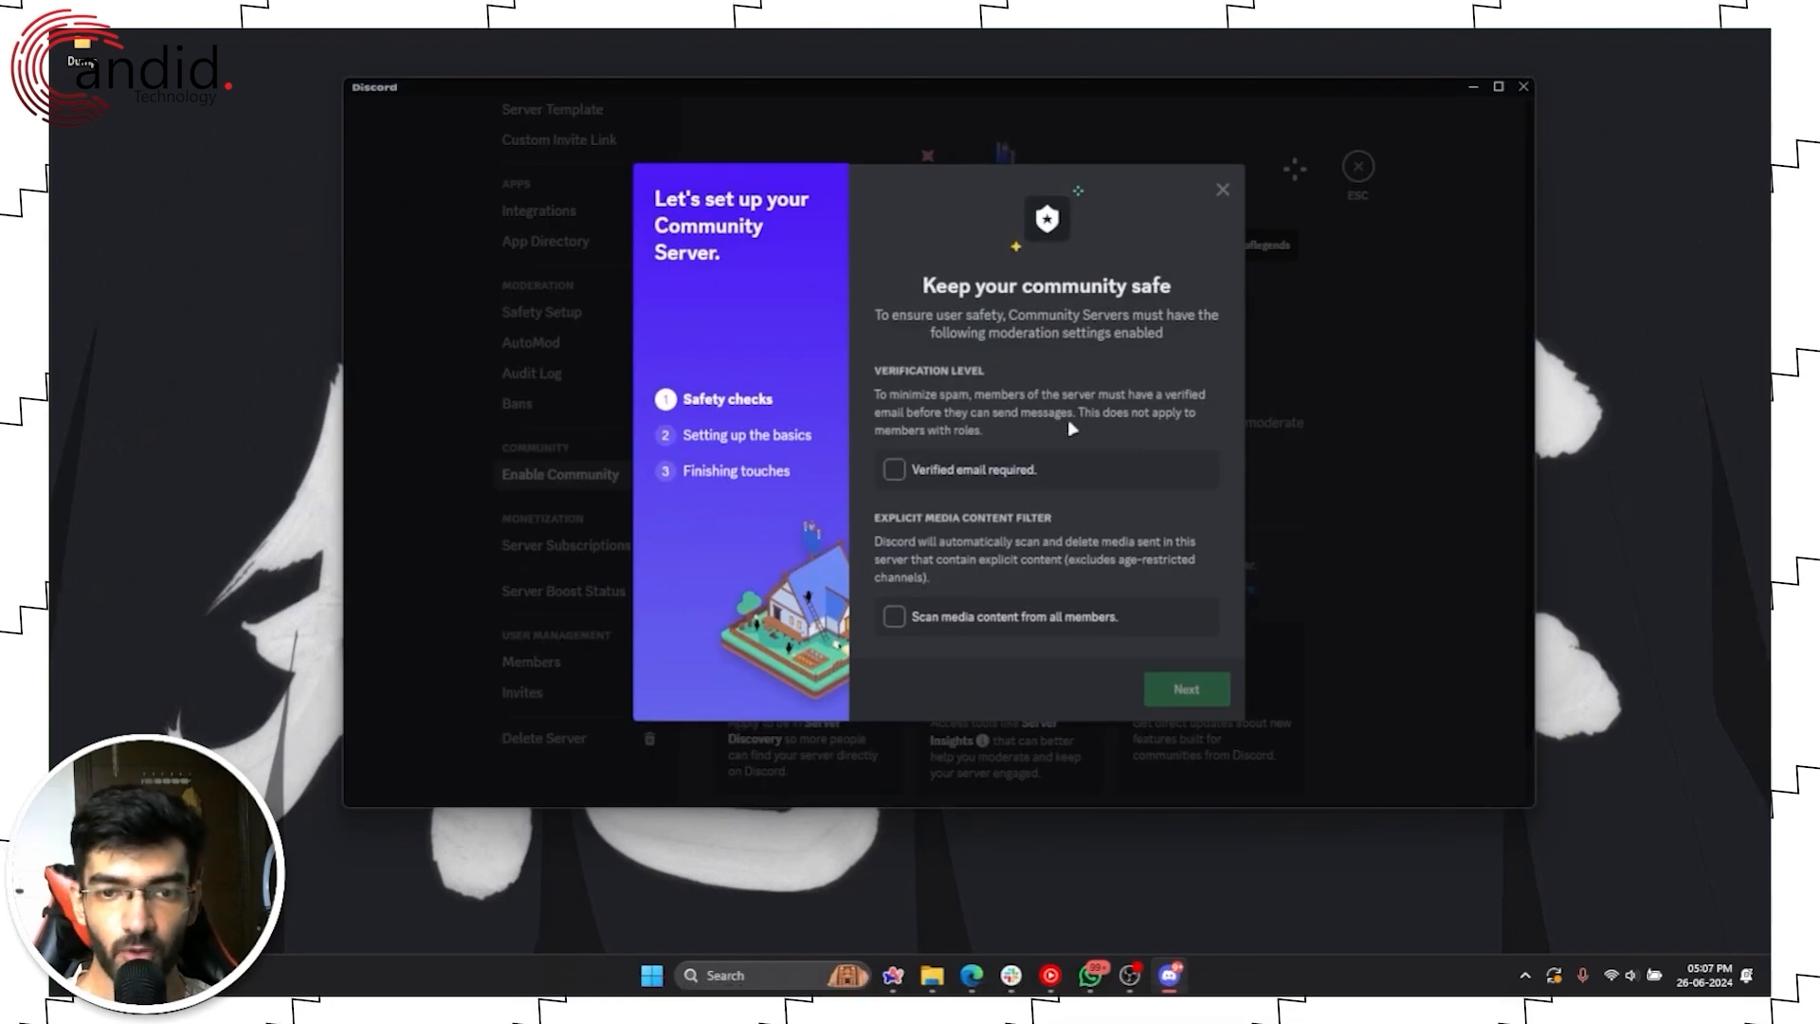
Step: Require verified email and enable scanning media content from all members
{"action": "left_click", "coordinate": [1030, 471]}
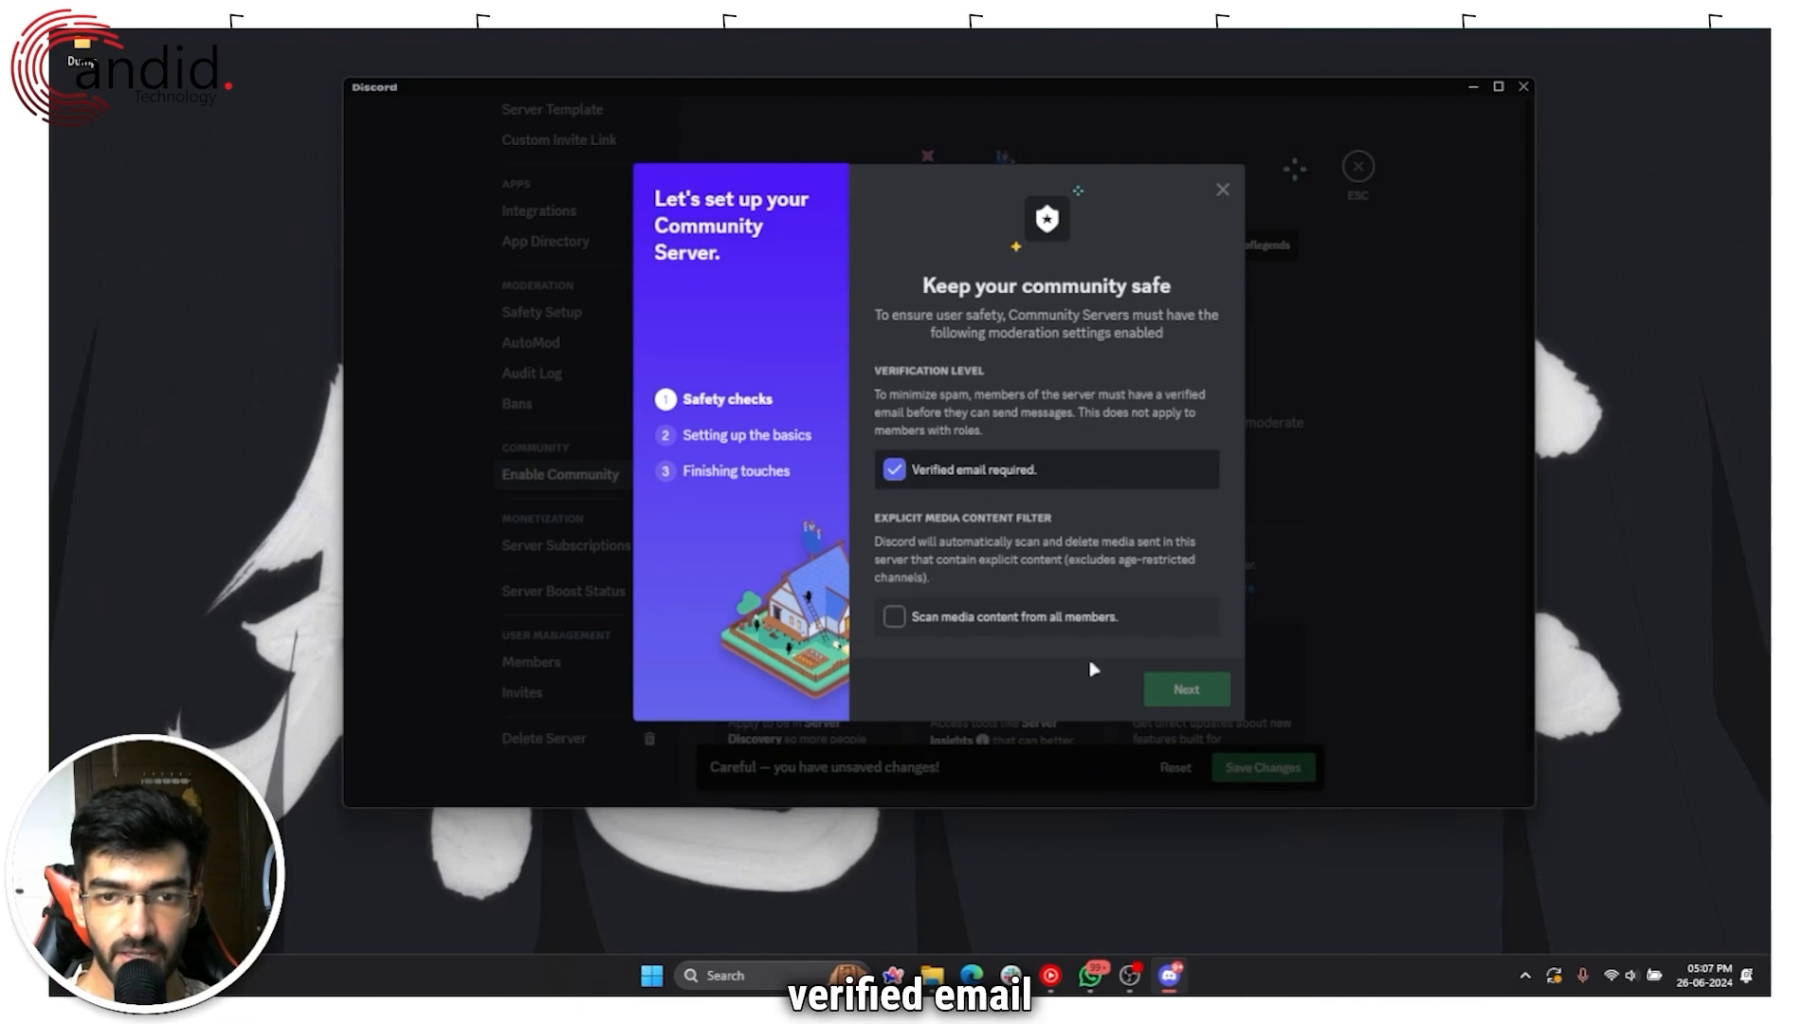
{"action": "left_click", "coordinate": [921, 627]}
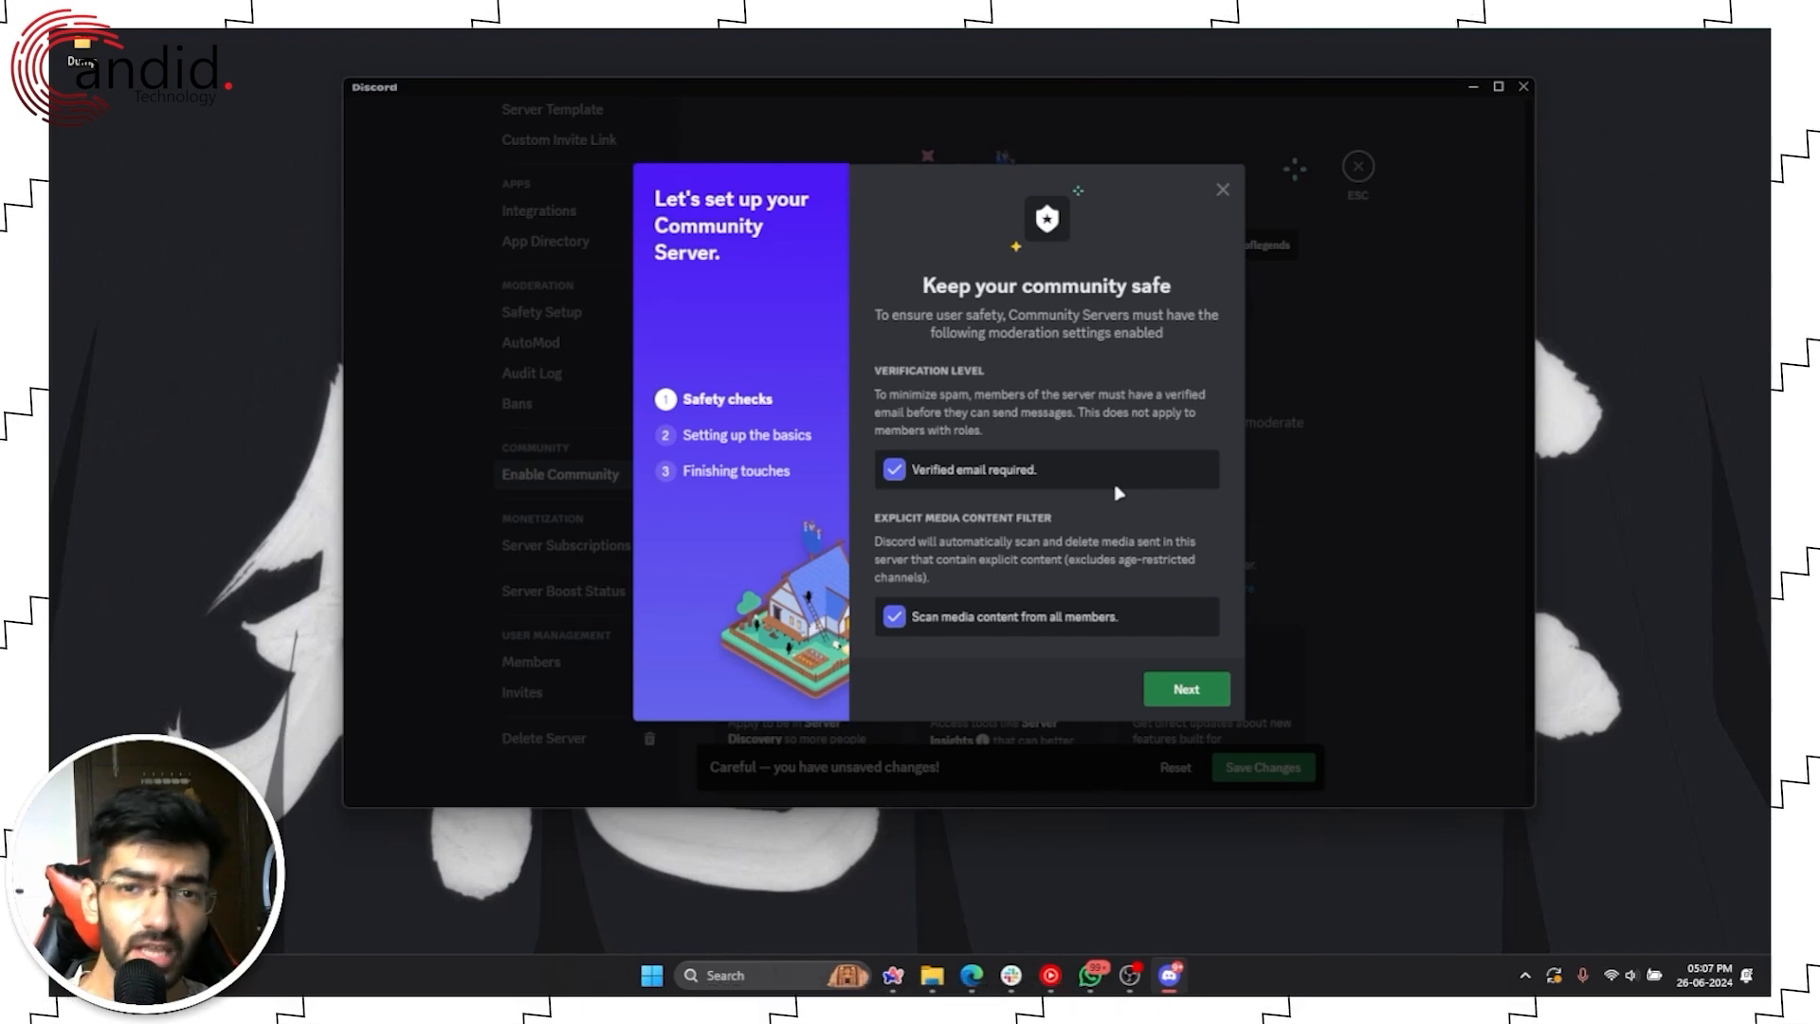
{"action": "left_click", "coordinate": [1001, 612]}
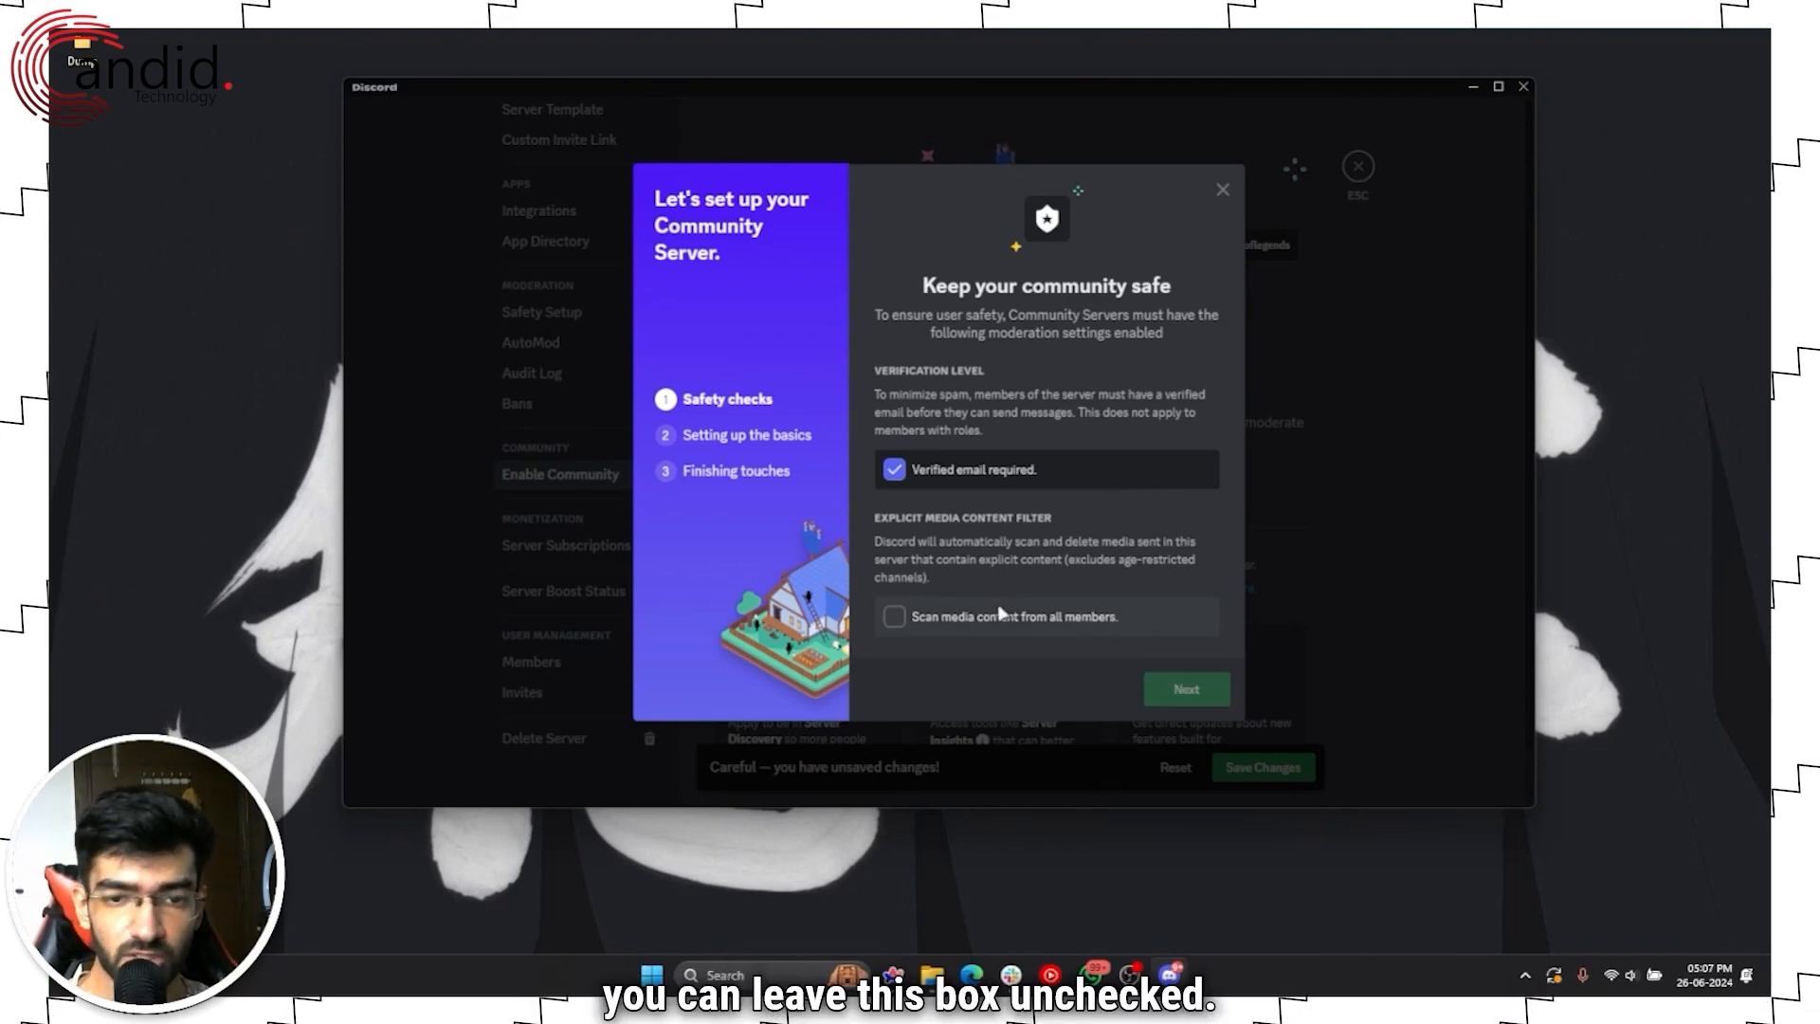
{"action": "left_click", "coordinate": [973, 616]}
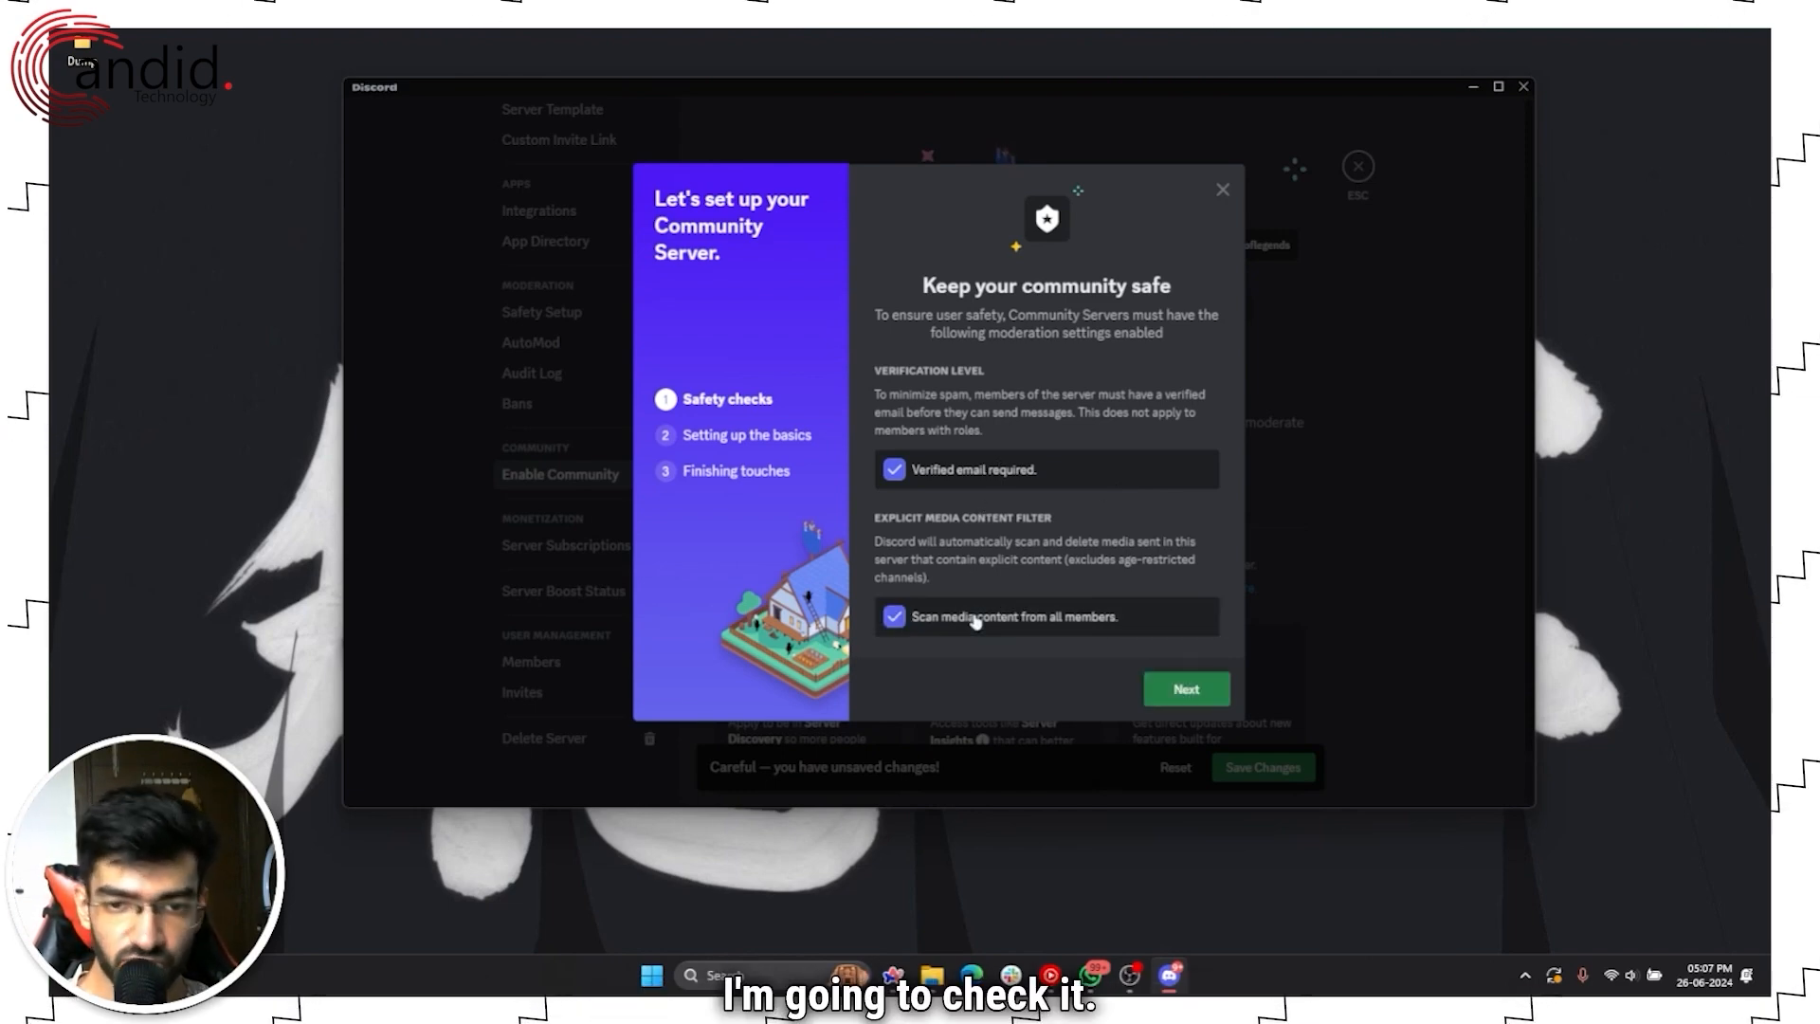
Step: Set #rules as the rules channel and let Discord create the community updates channel
{"action": "left_click", "coordinate": [1204, 693]}
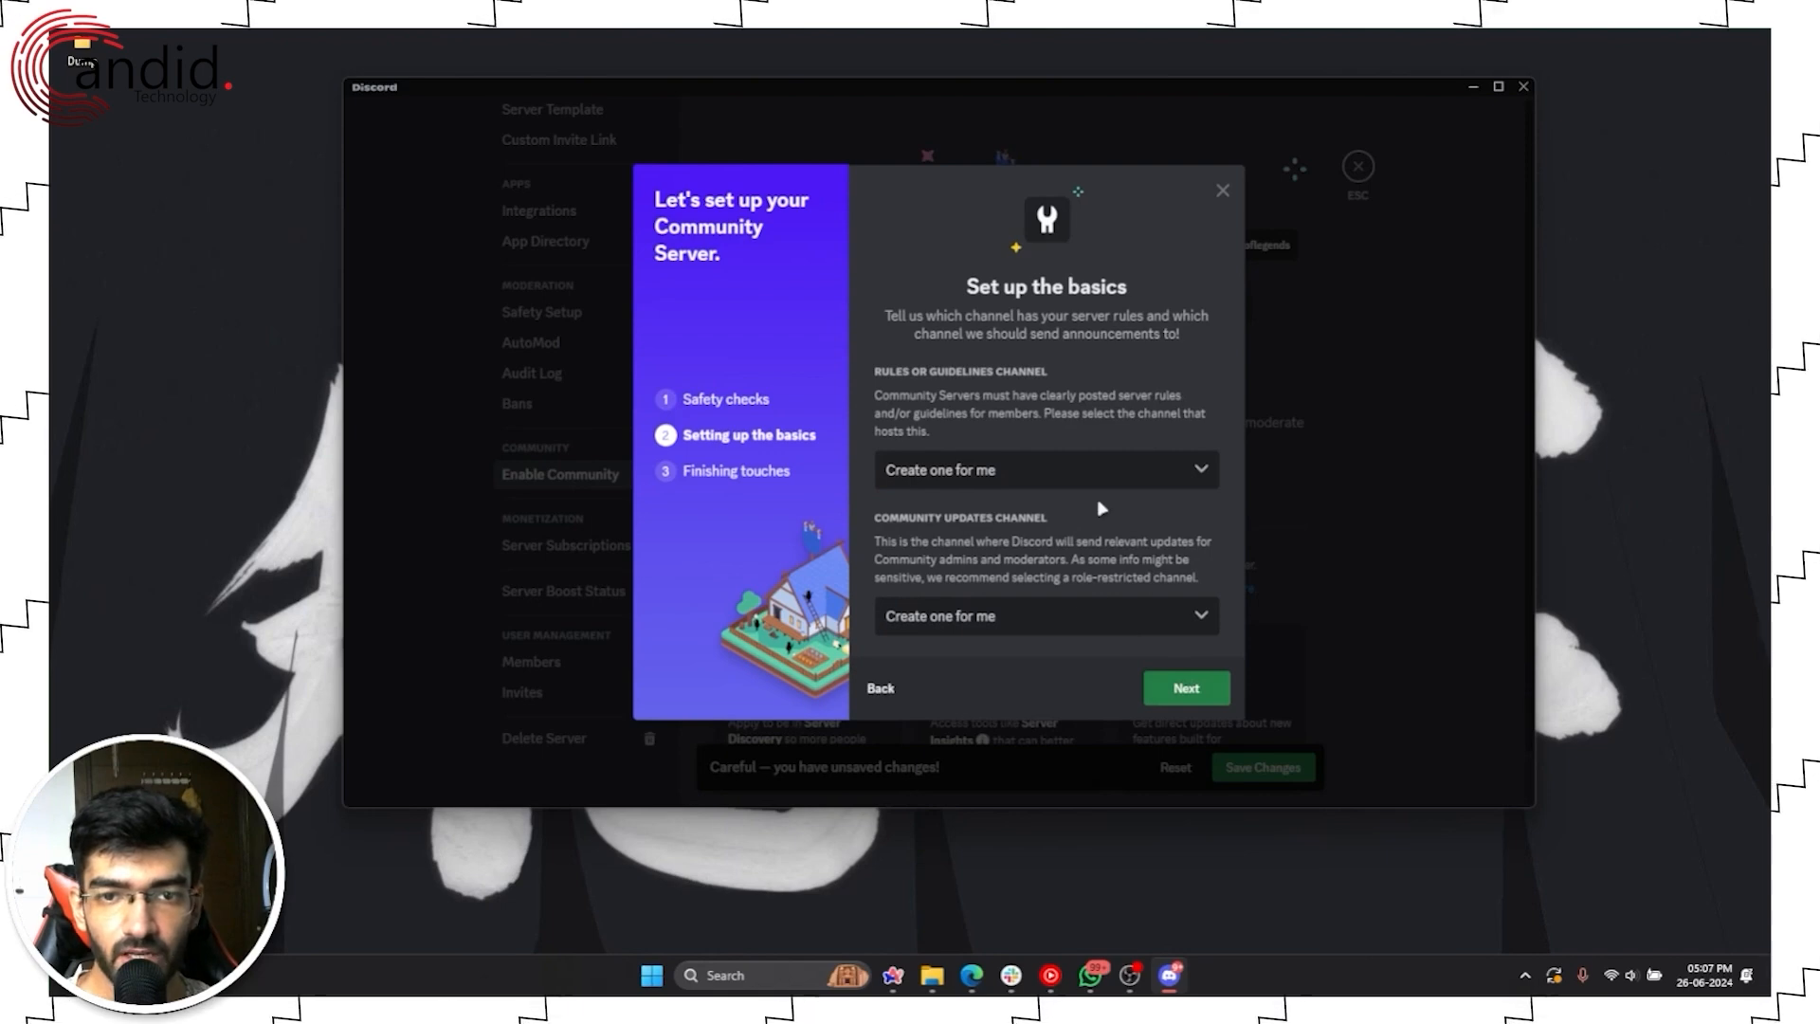
{"action": "left_click", "coordinate": [1099, 476]}
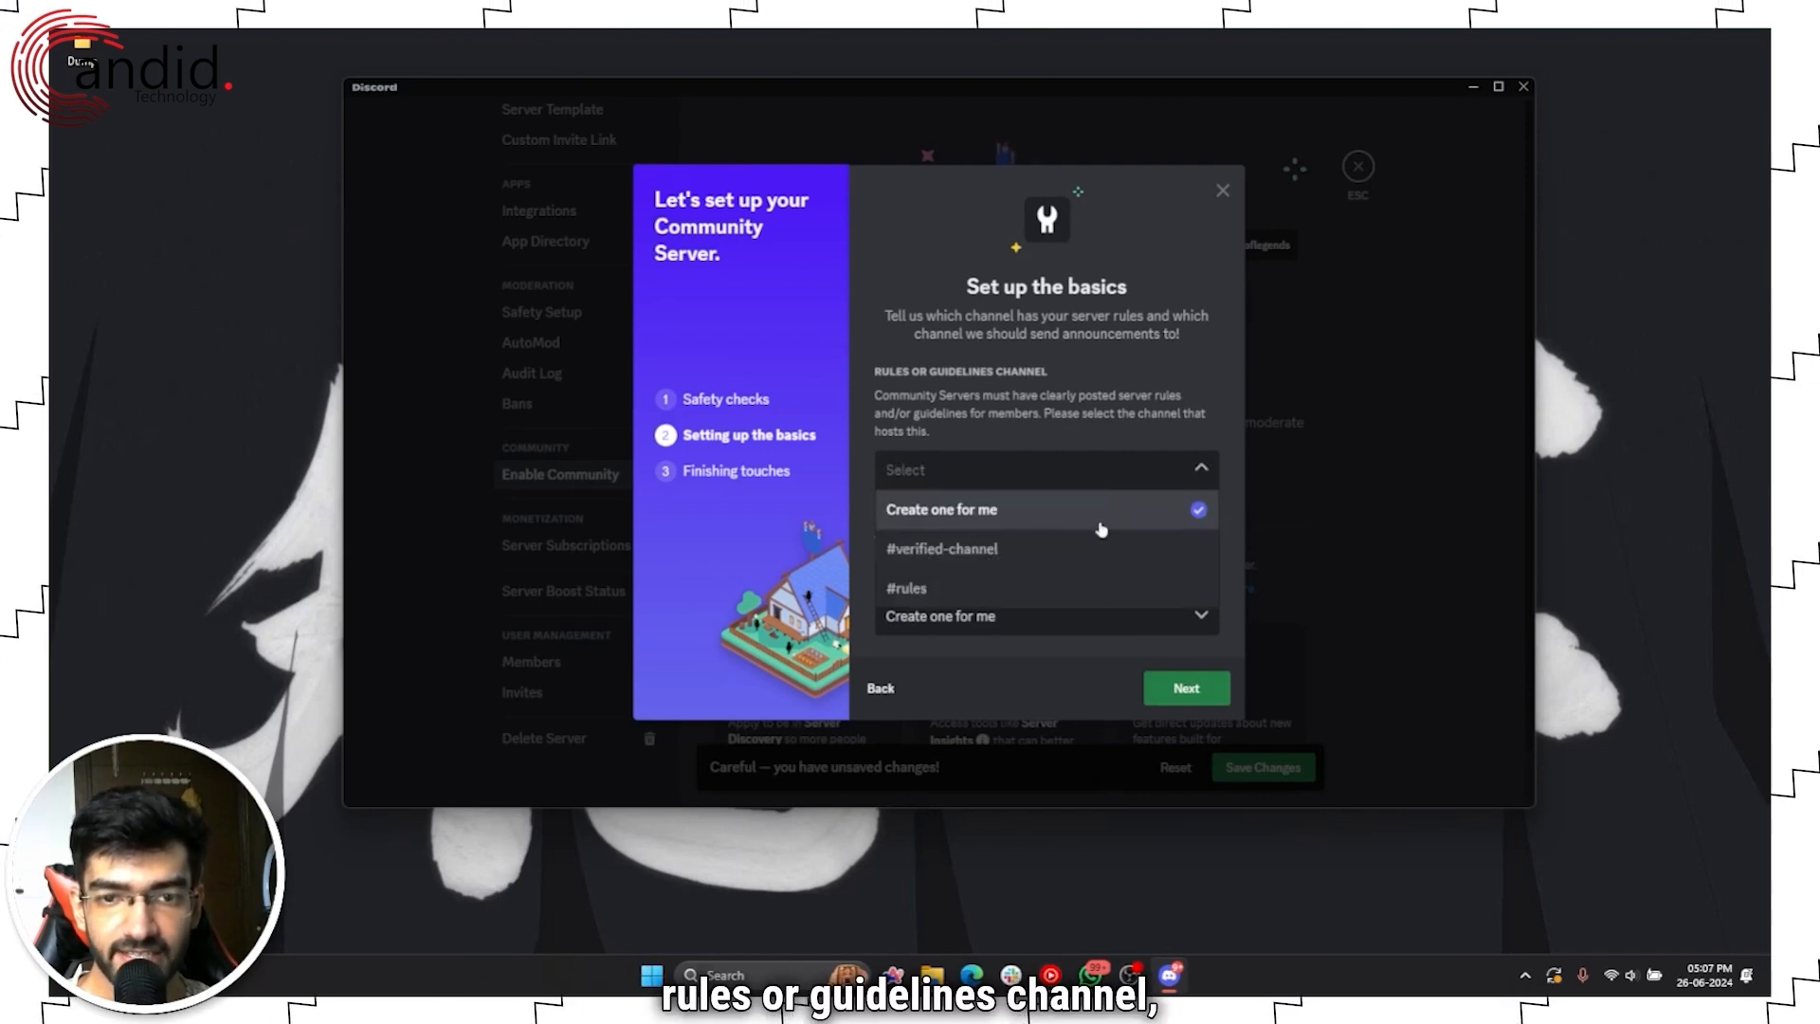
{"action": "left_click", "coordinate": [1097, 589]}
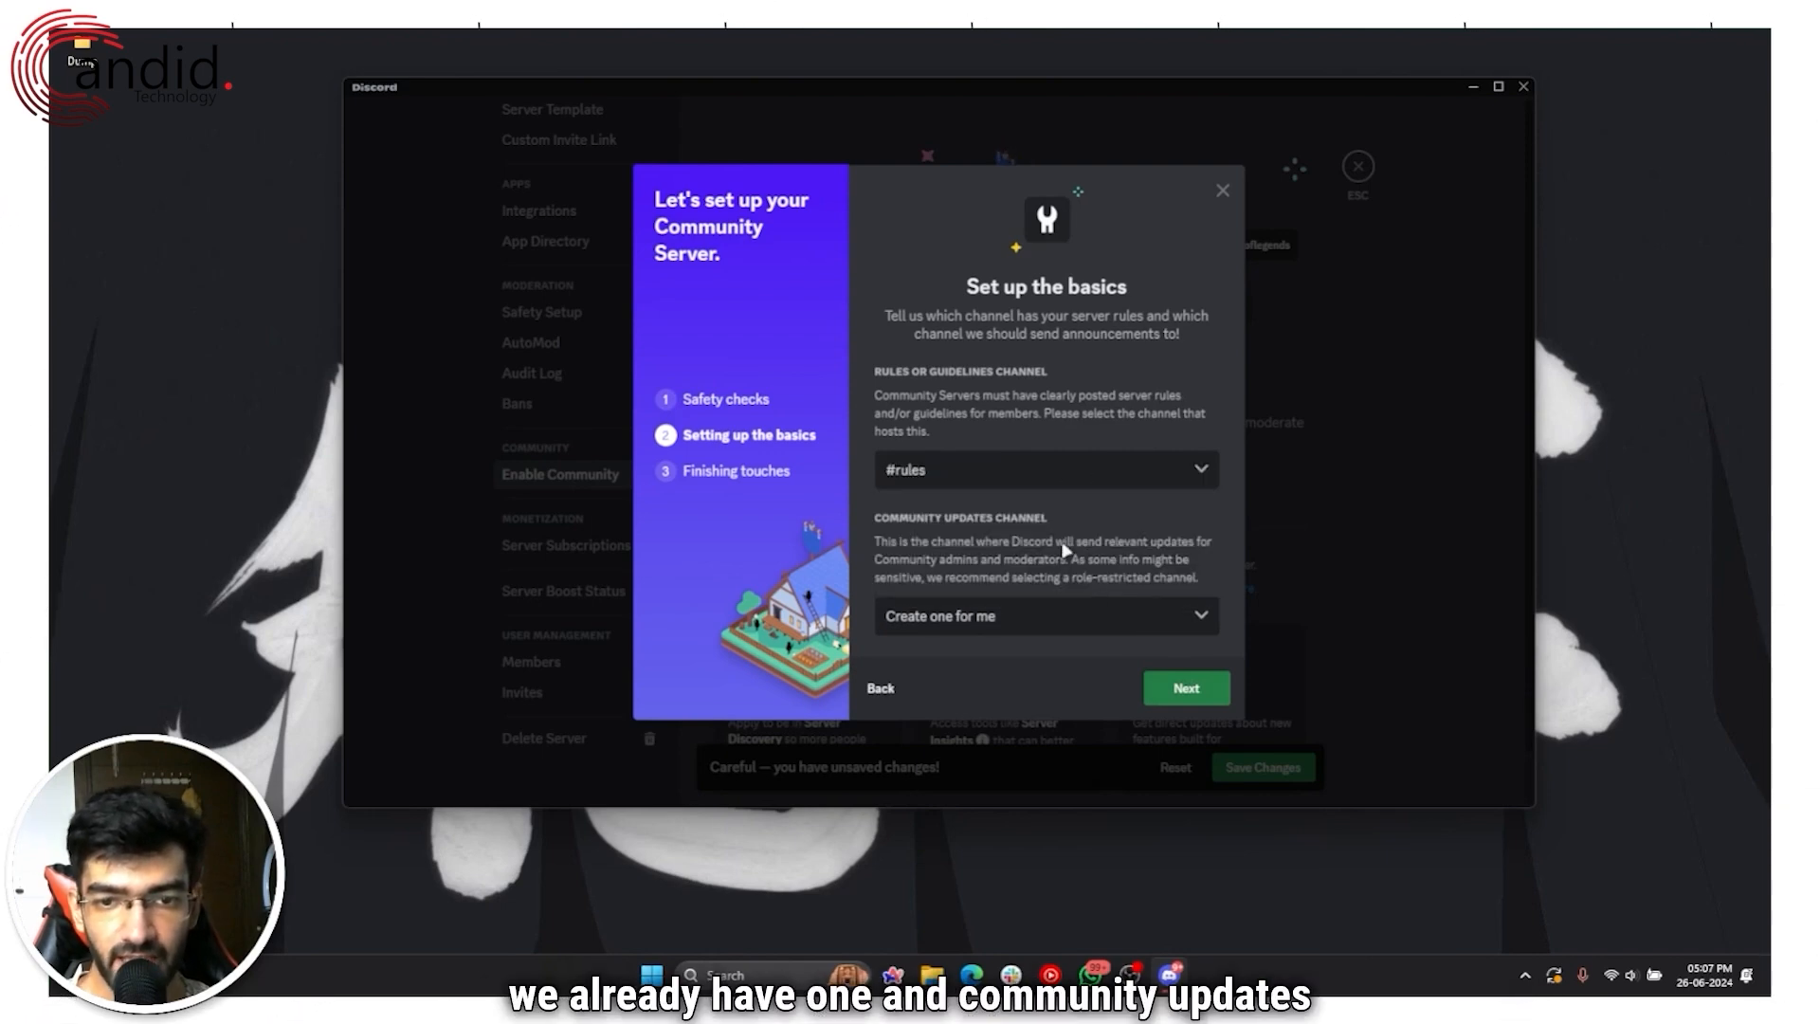
{"action": "left_click", "coordinate": [1052, 618]}
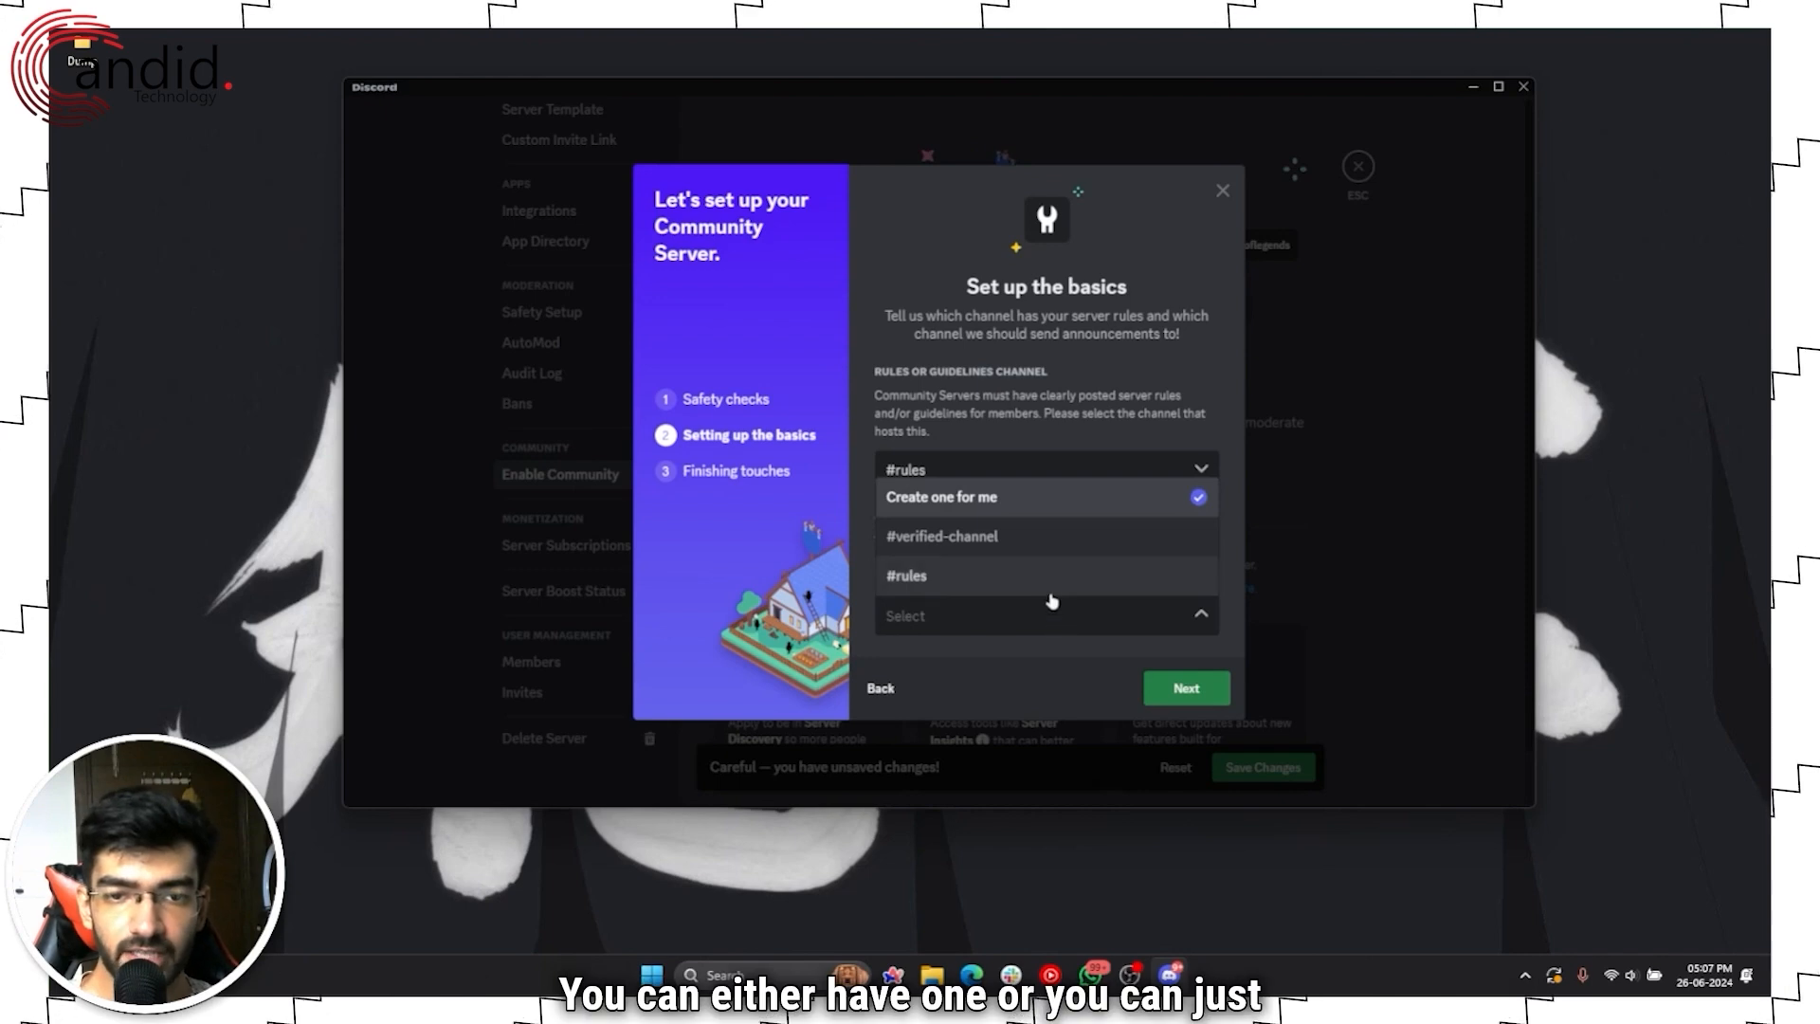
{"action": "left_click", "coordinate": [1111, 506]}
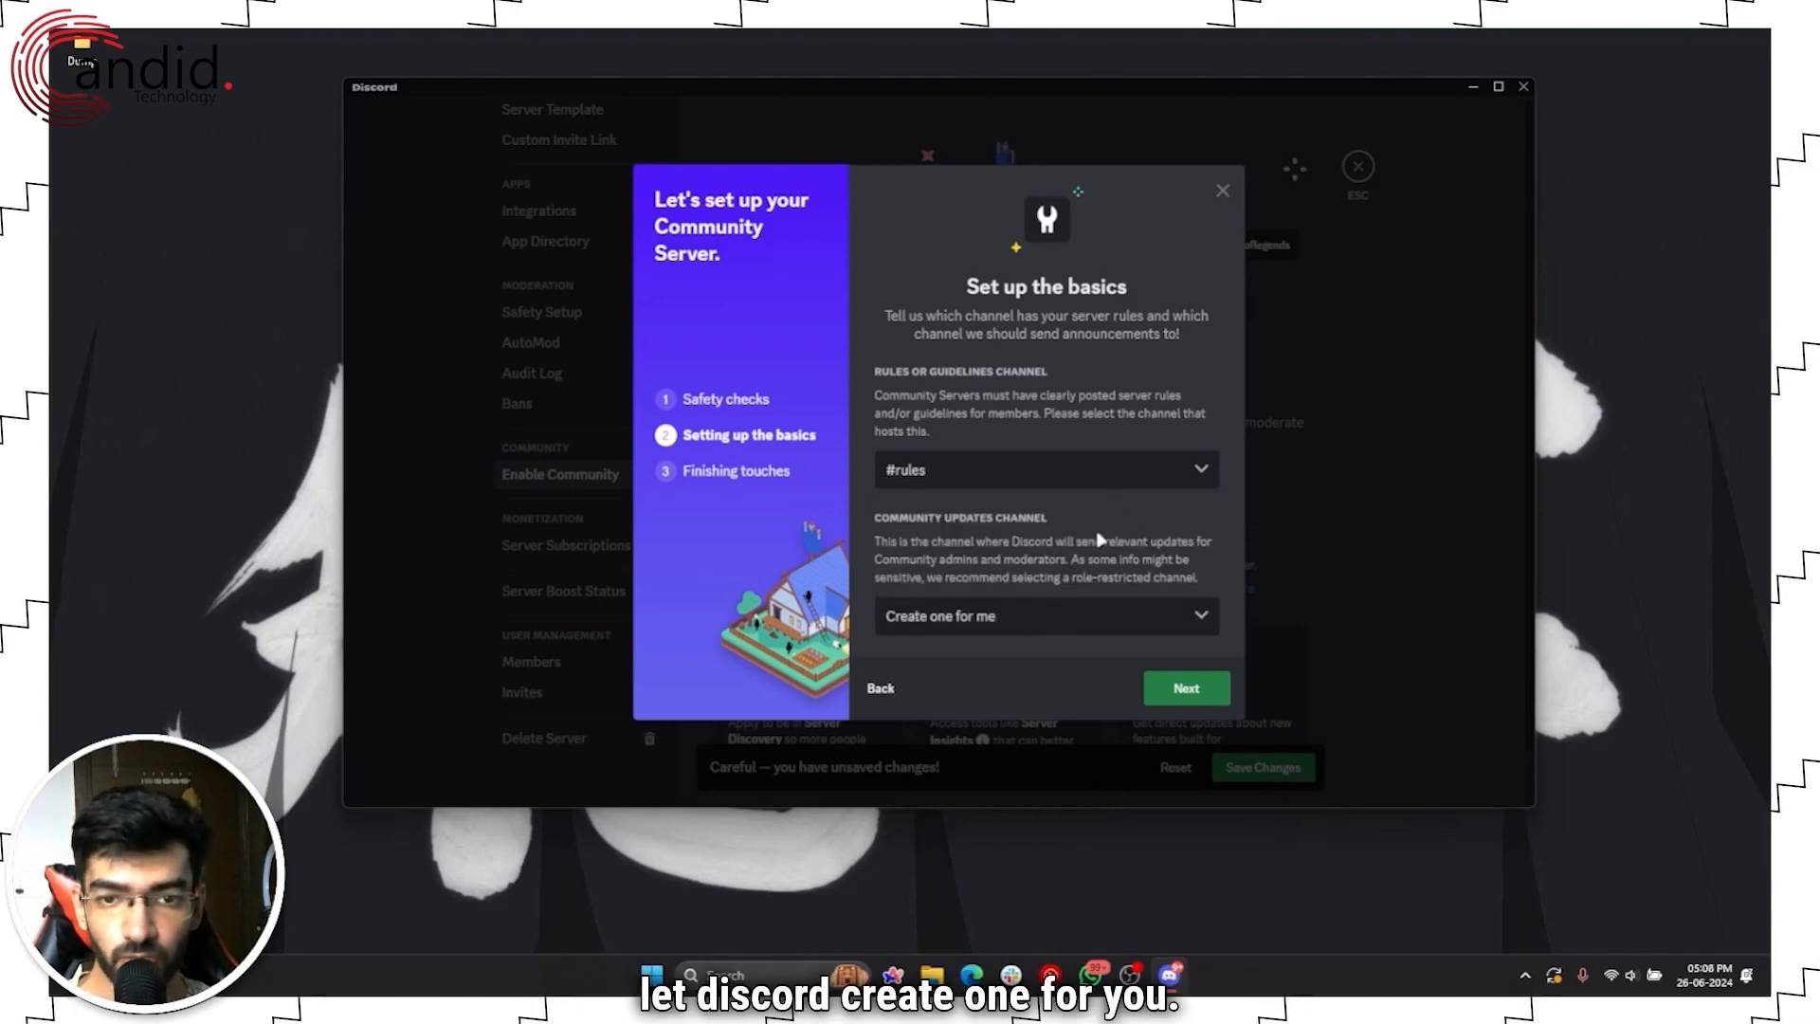
Step: Agree to the Community guidelines and finish the Community setup
{"action": "left_click", "coordinate": [1192, 689]}
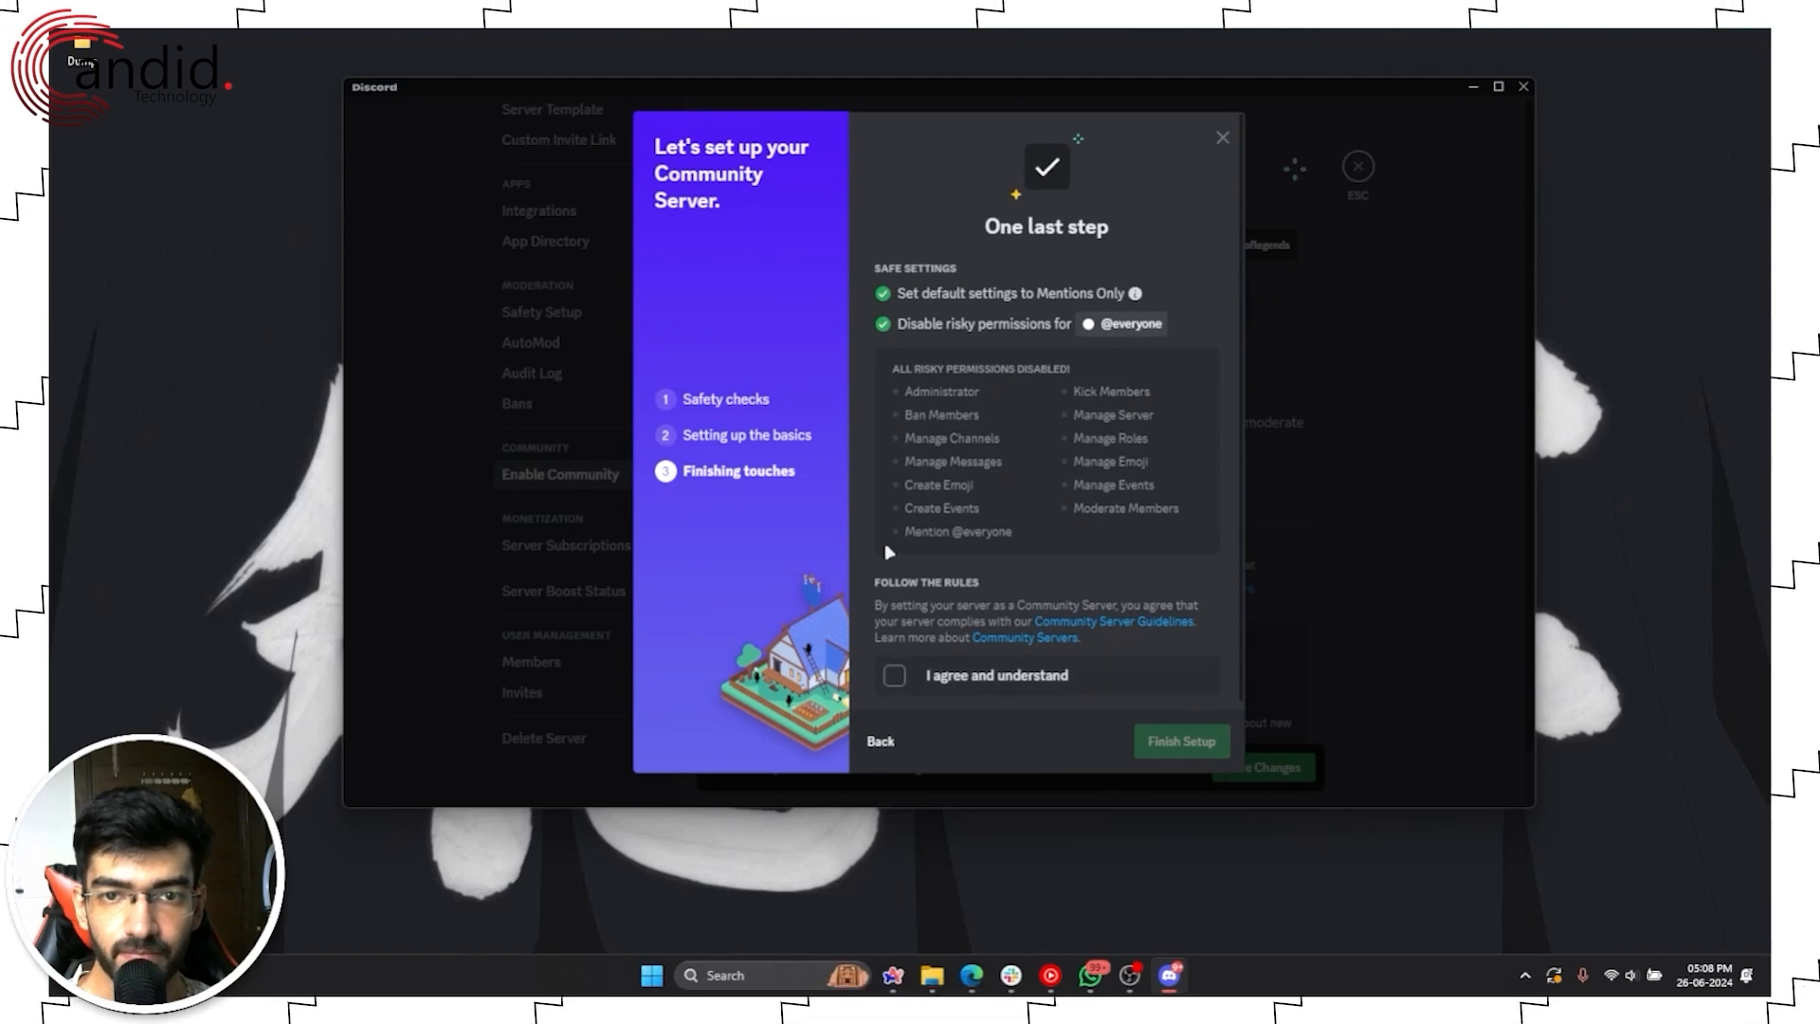
{"action": "scroll", "coordinate": [925, 289], "scroll_direction": "down", "scroll_amount": 1}
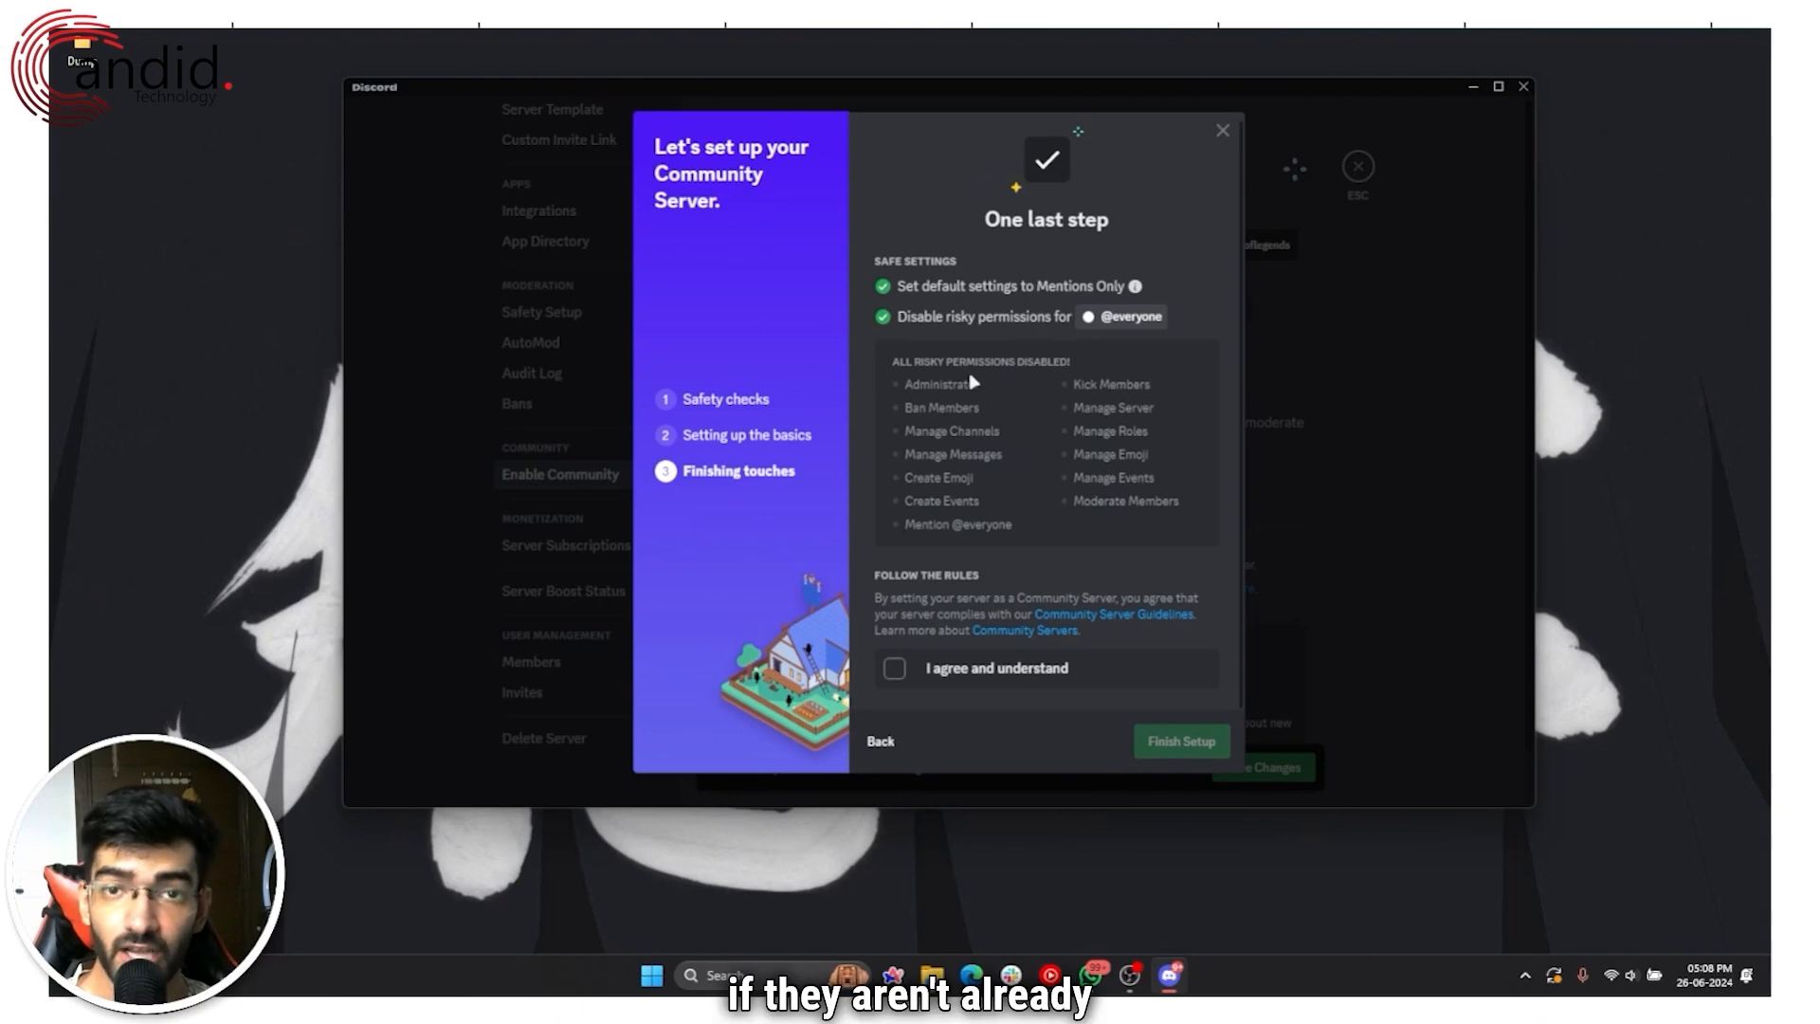
{"action": "left_click", "coordinate": [893, 669]}
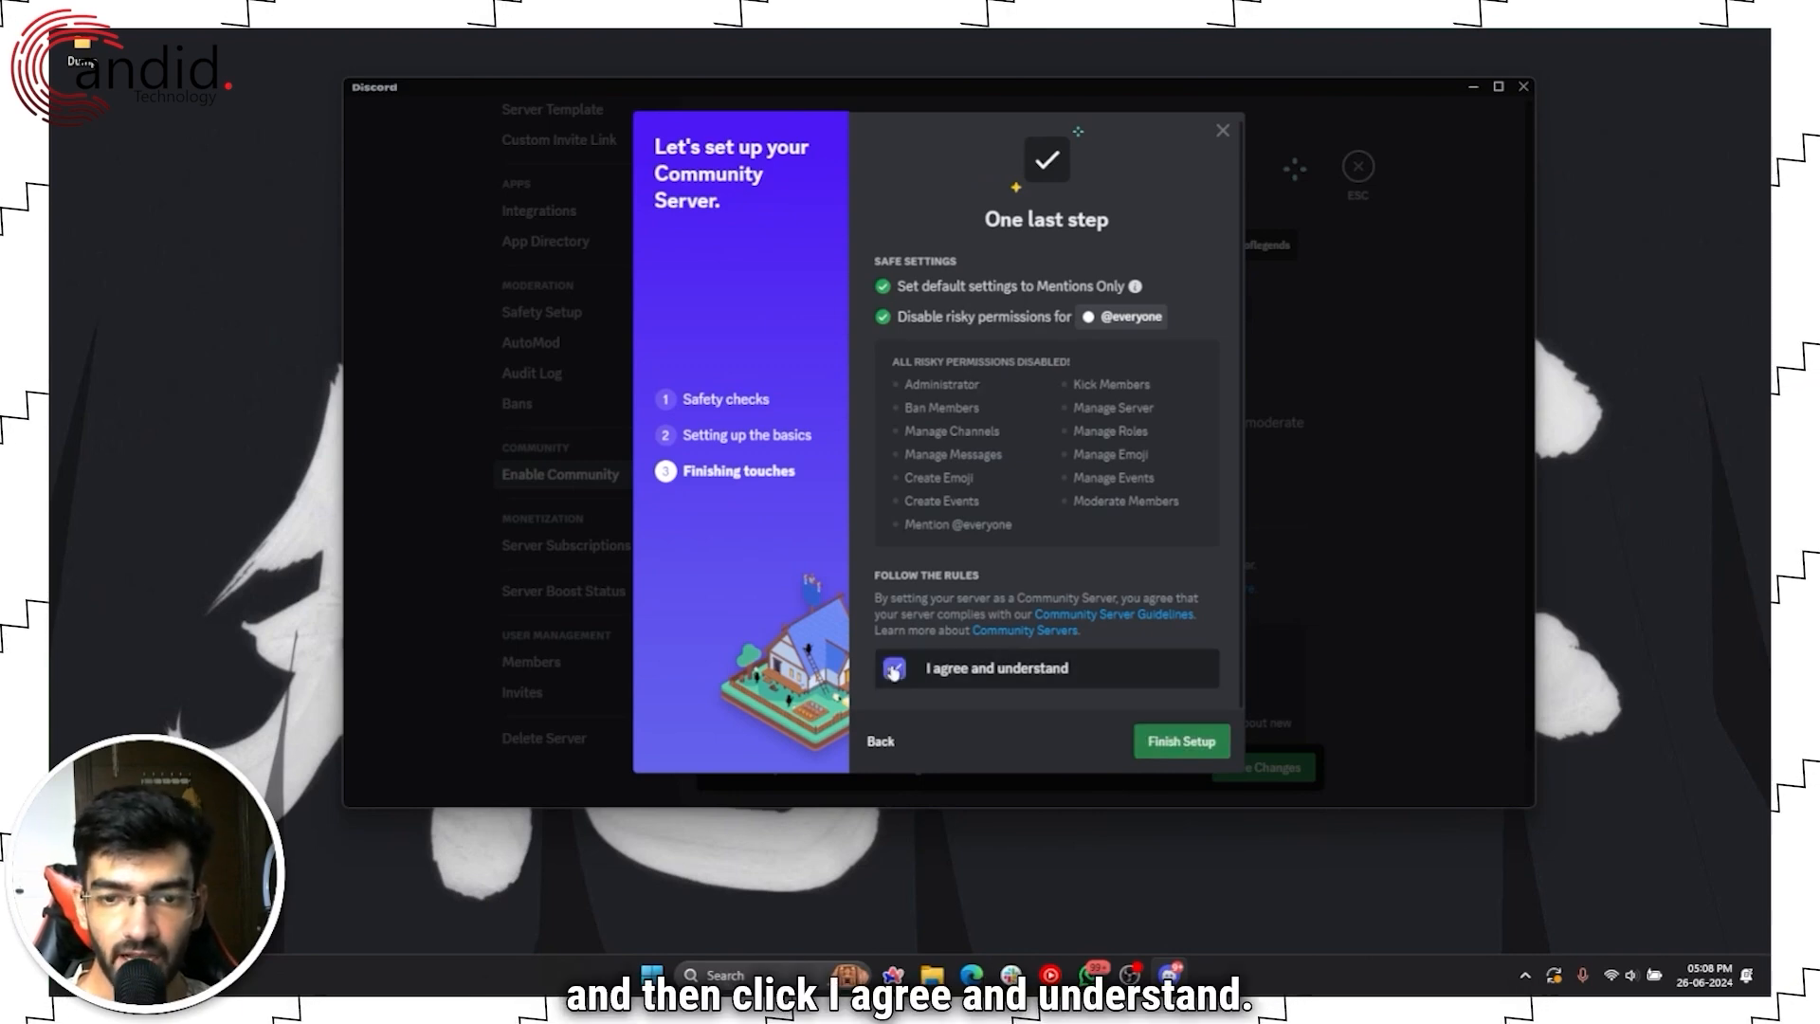
{"action": "left_click", "coordinate": [1212, 746]}
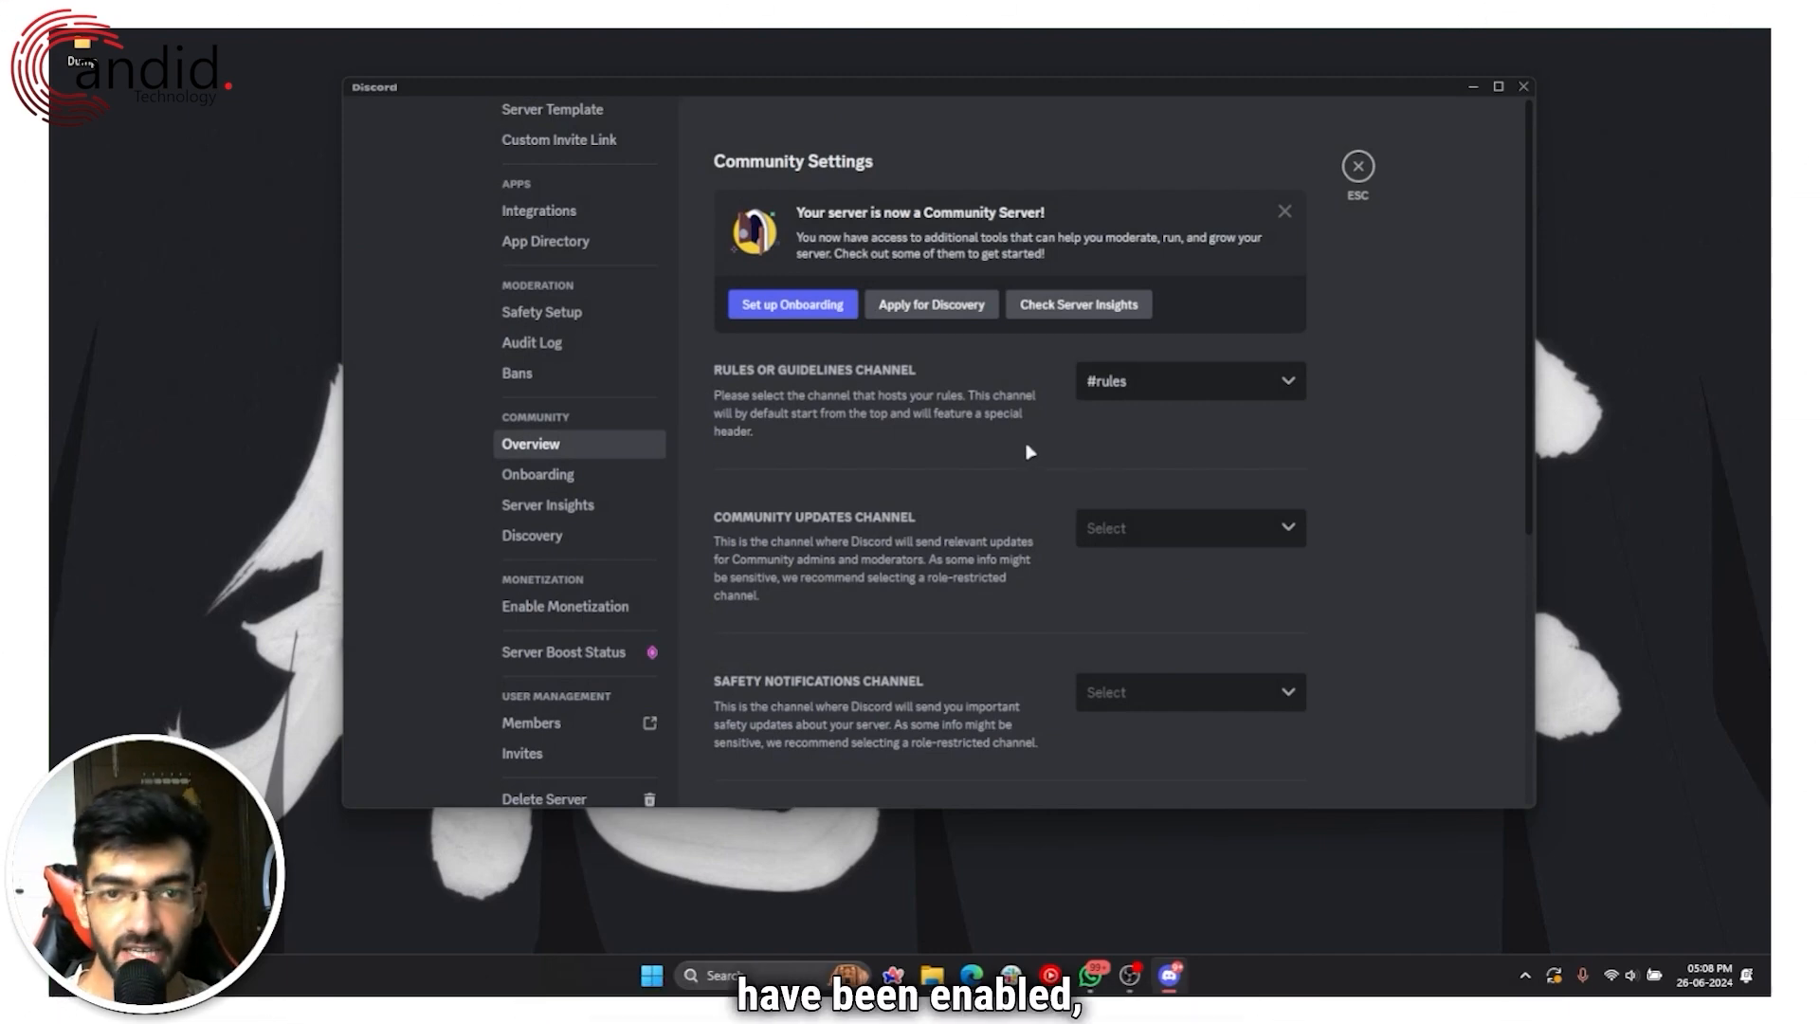
Step: Open Onboarding under the Community settings, landing on the AutoMod safety check
{"action": "scroll", "coordinate": [1030, 452], "scroll_direction": "down", "scroll_amount": 2}
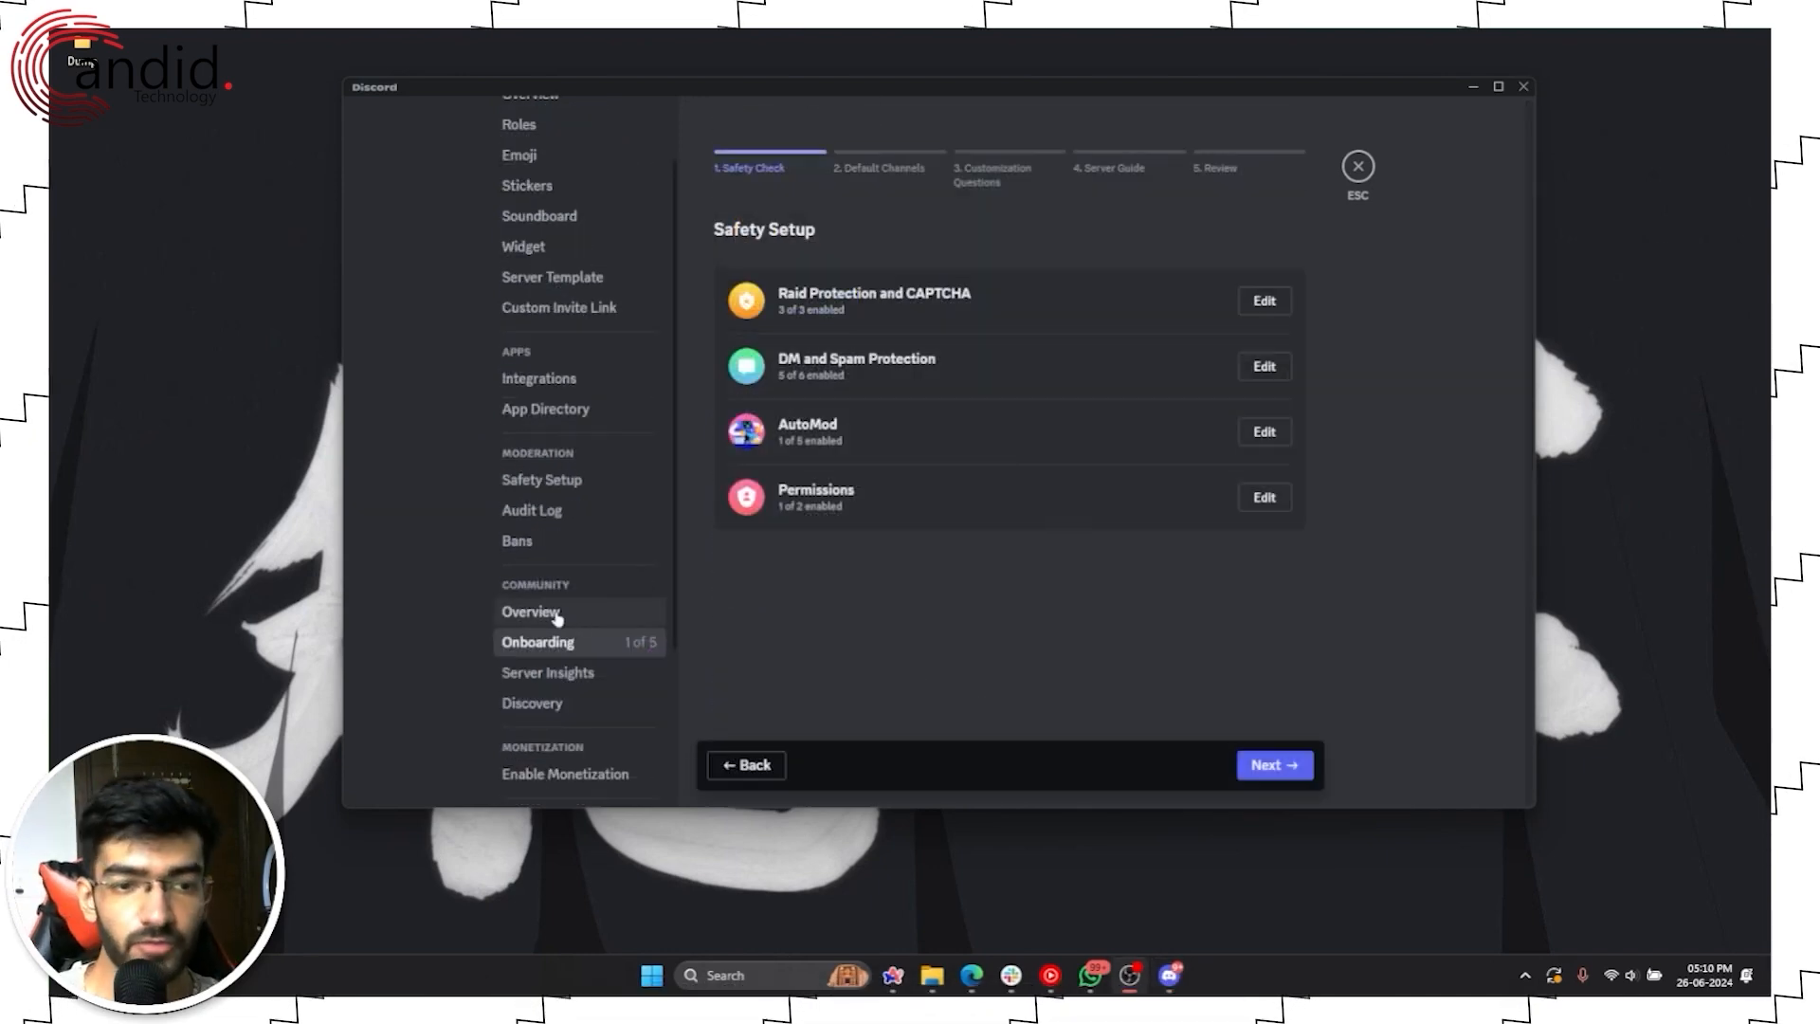
{"action": "left_click", "coordinate": [557, 614]}
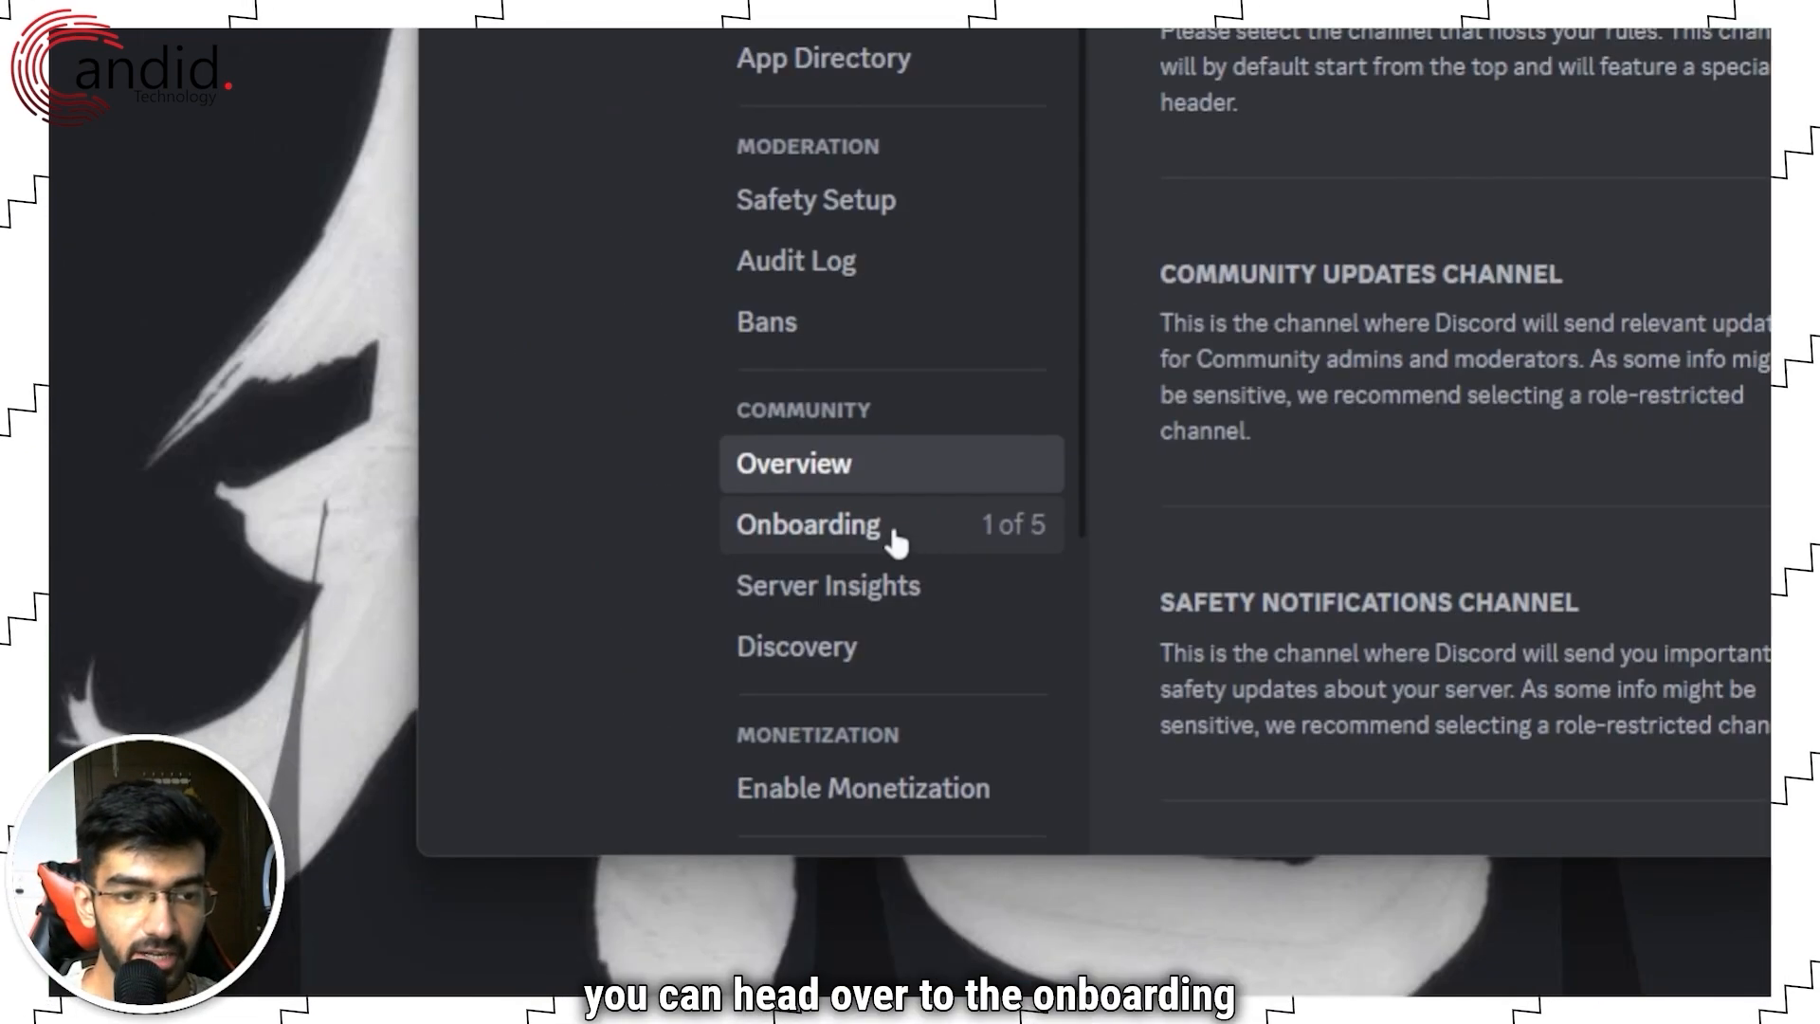
{"action": "left_click", "coordinate": [582, 644]}
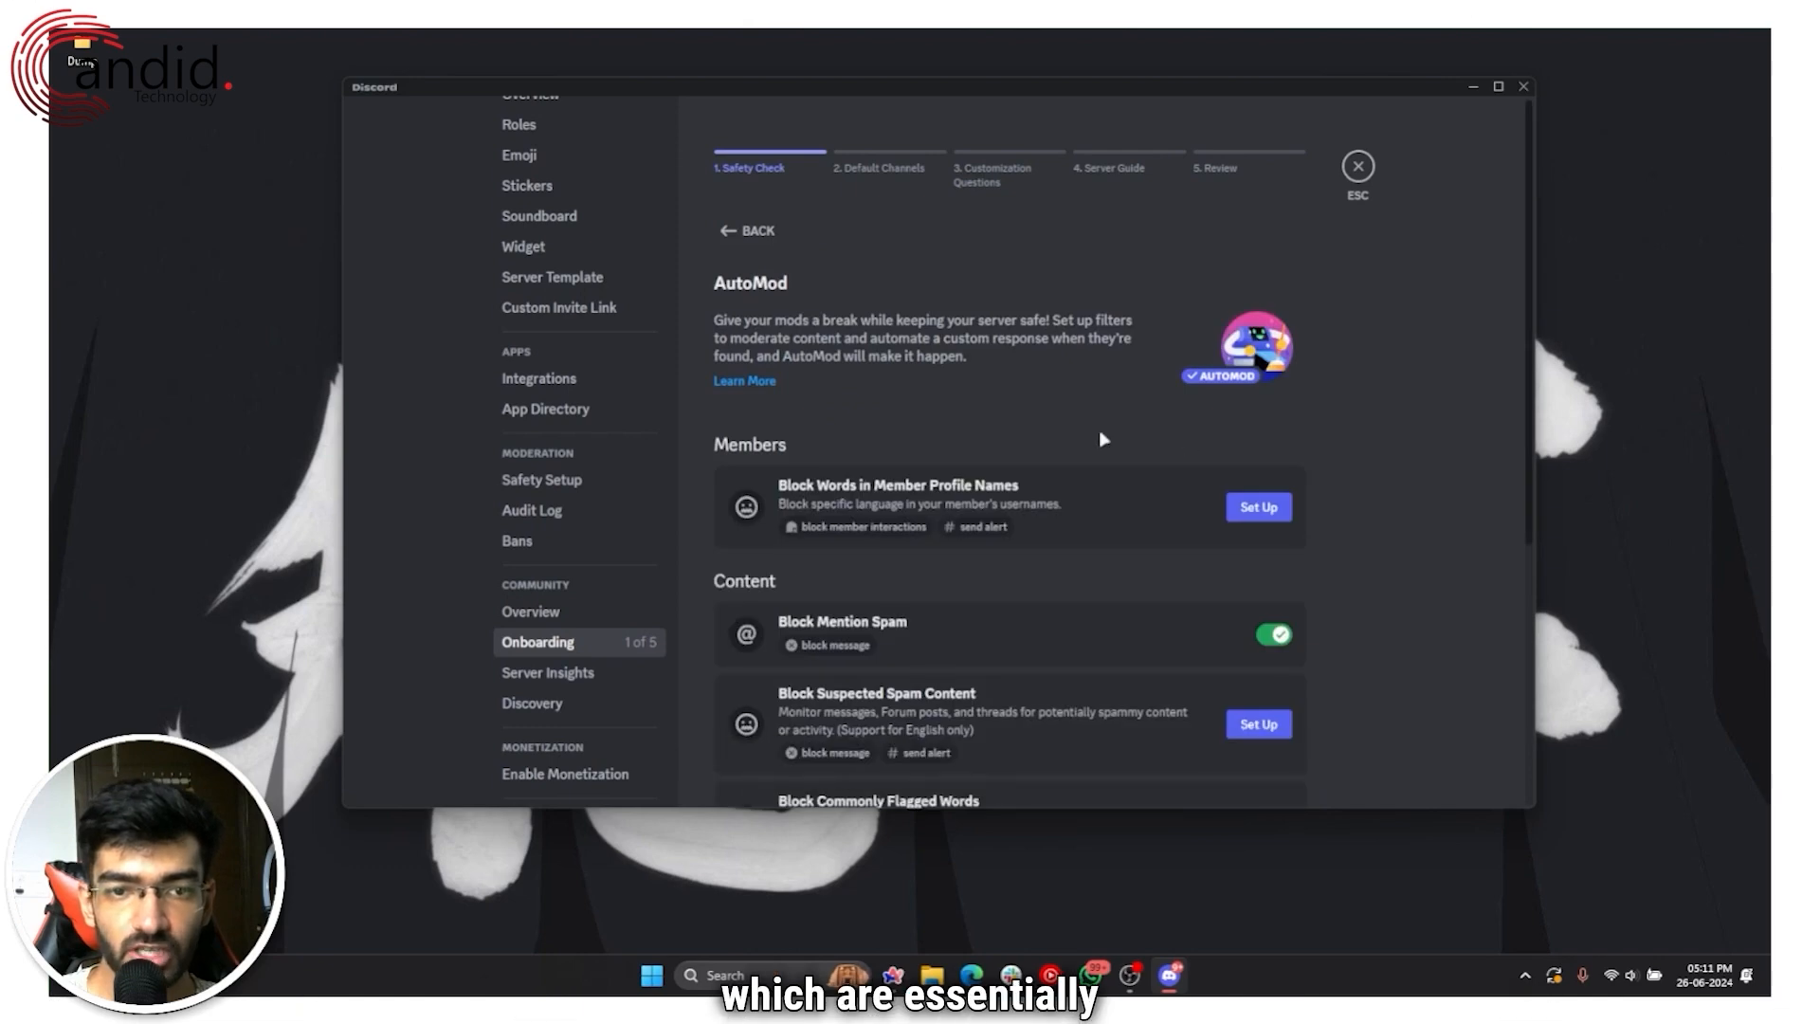
Step: Review the AutoMod page and the Permissions safety check, ending on the Safety Setup list
{"action": "scroll", "coordinate": [1100, 434], "scroll_direction": "down", "scroll_amount": 3}
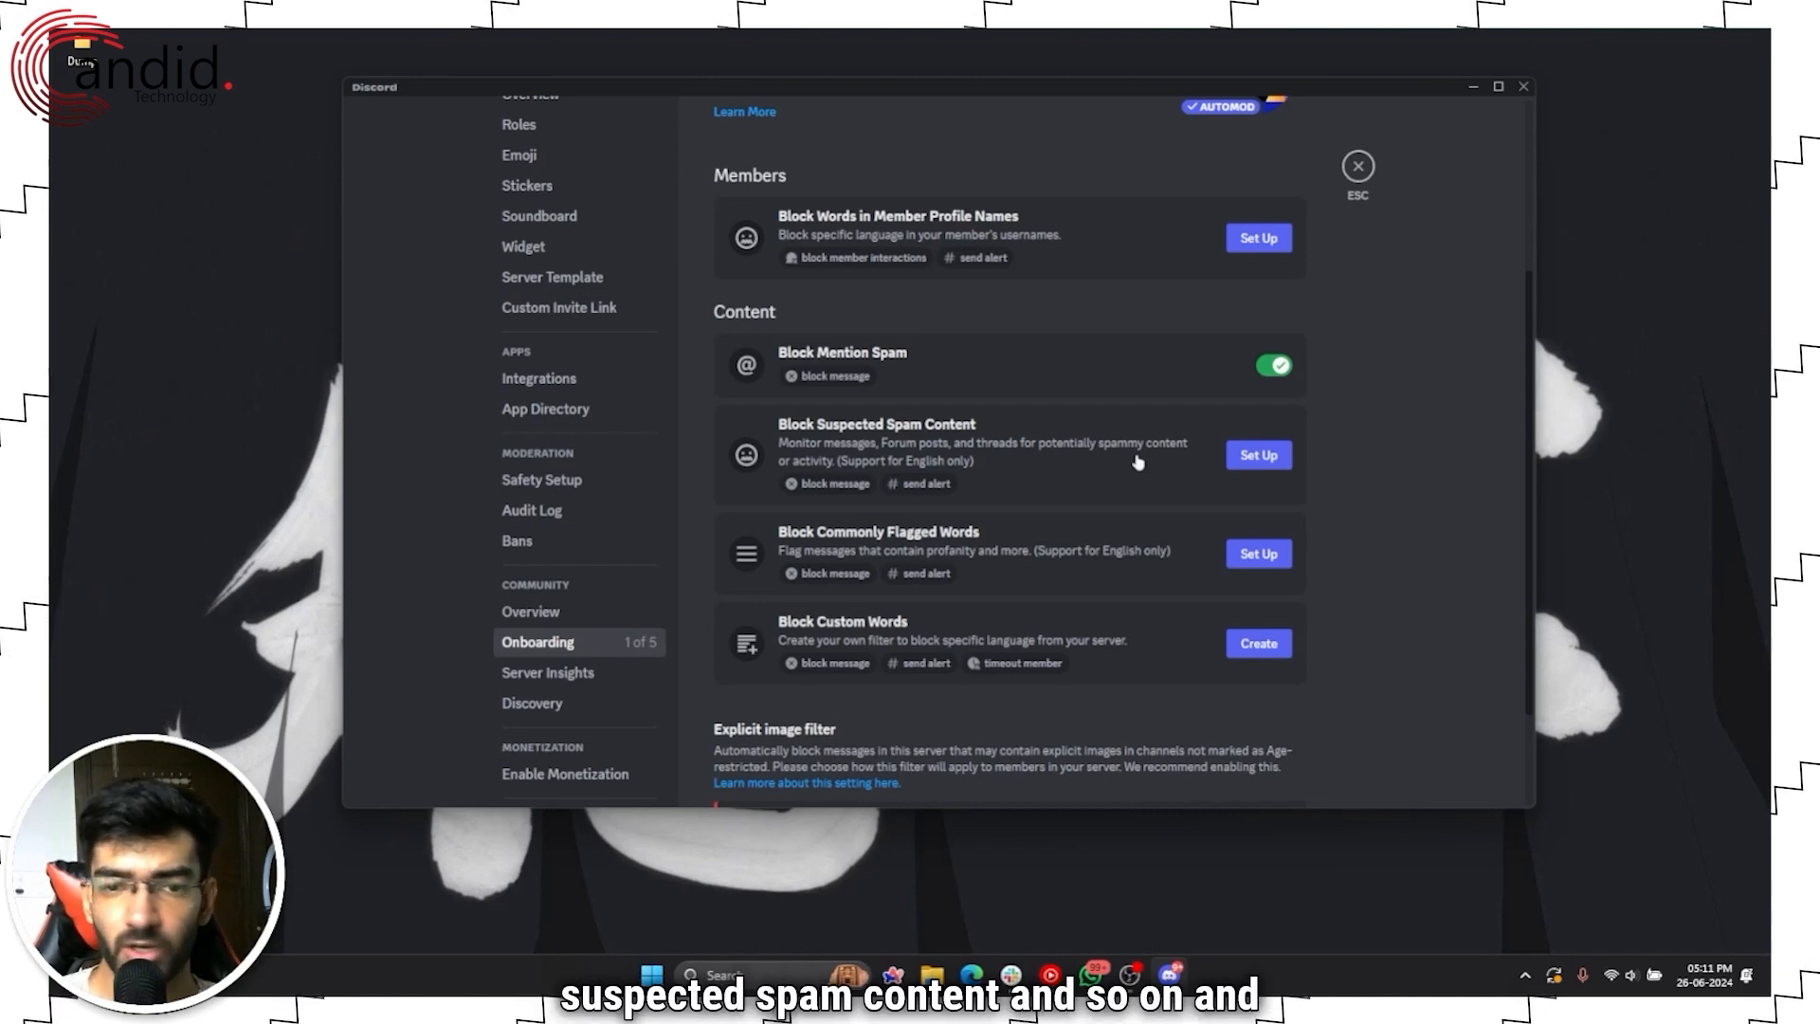
{"action": "scroll", "coordinate": [1137, 462], "scroll_direction": "up", "scroll_amount": 5}
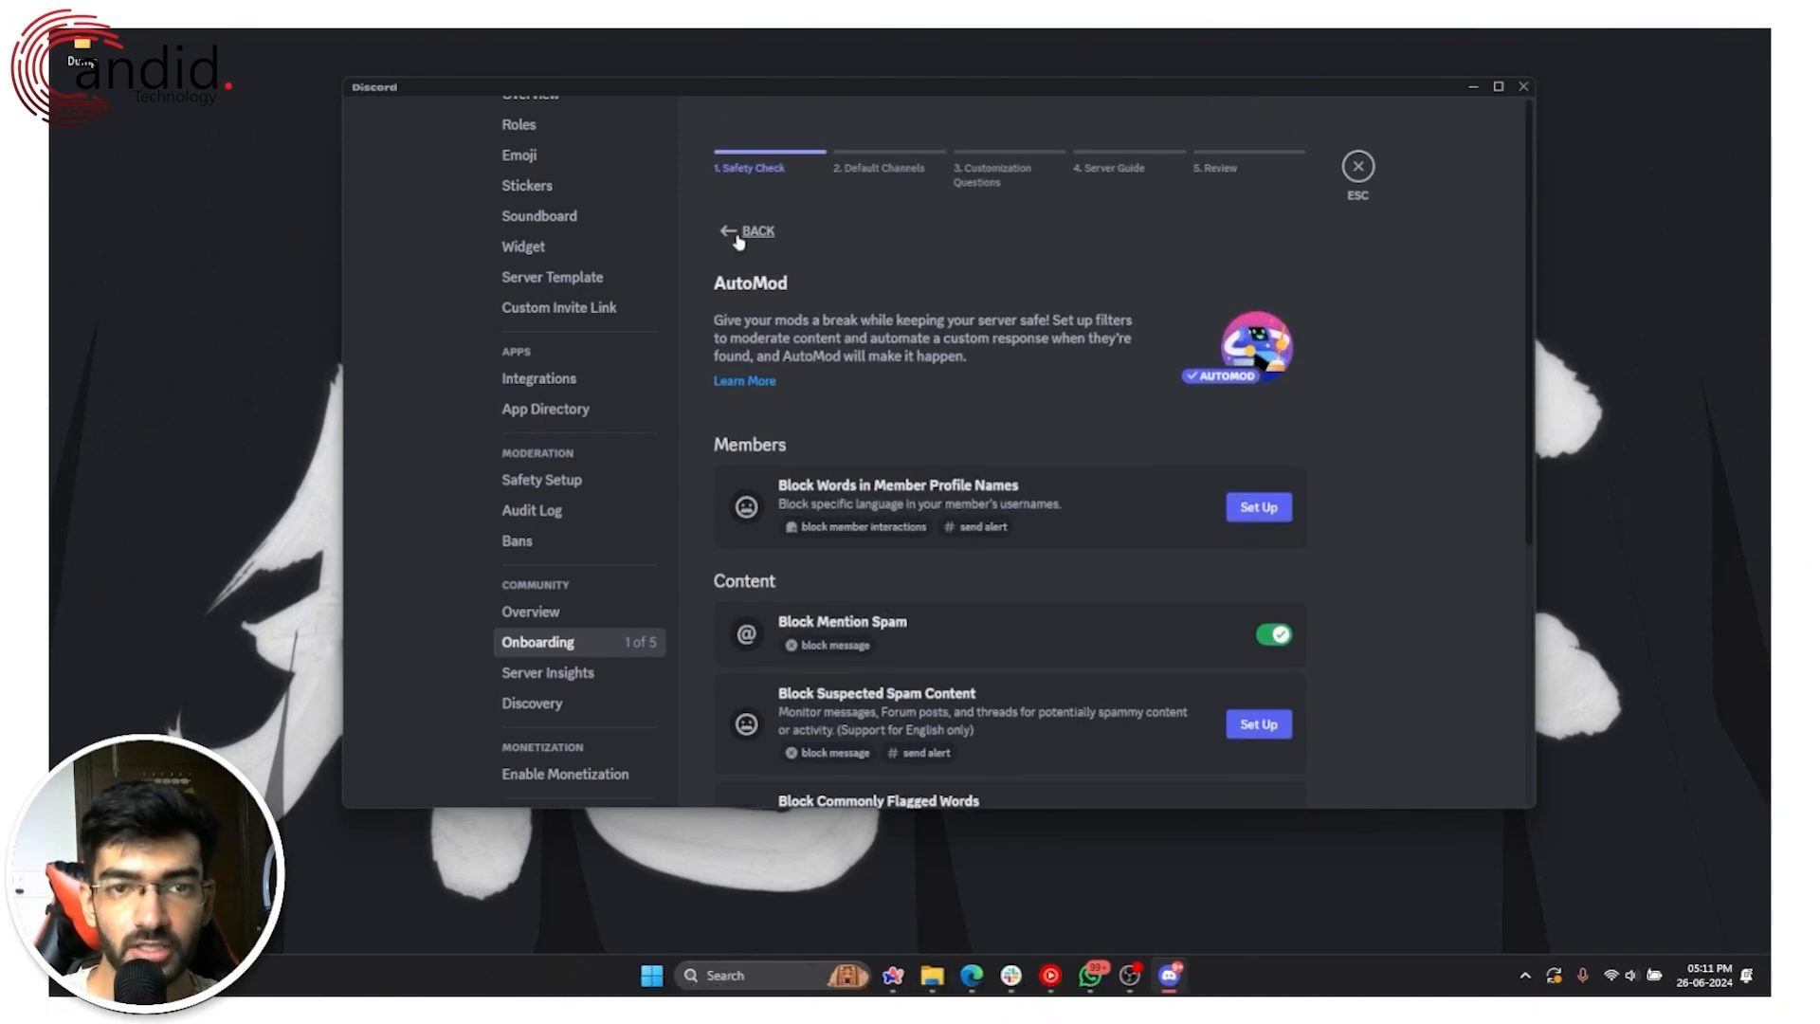
{"action": "left_click", "coordinate": [737, 237]}
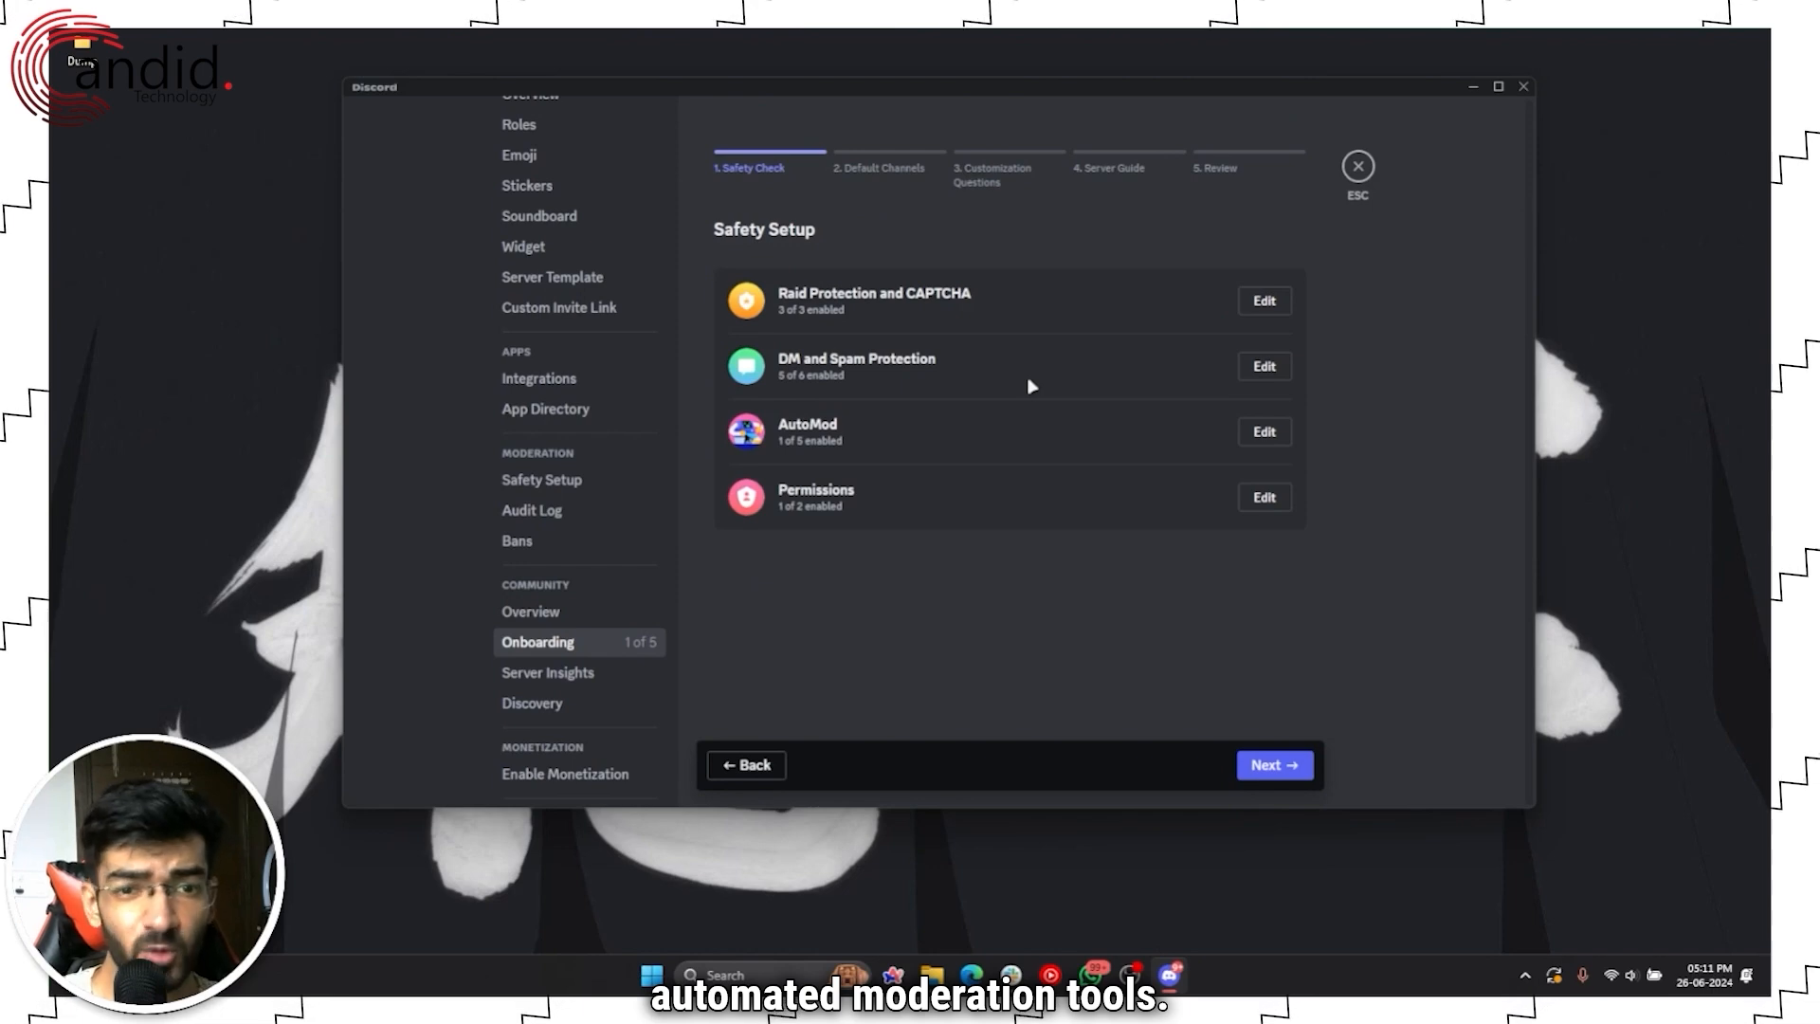
{"action": "left_click", "coordinate": [1265, 497]}
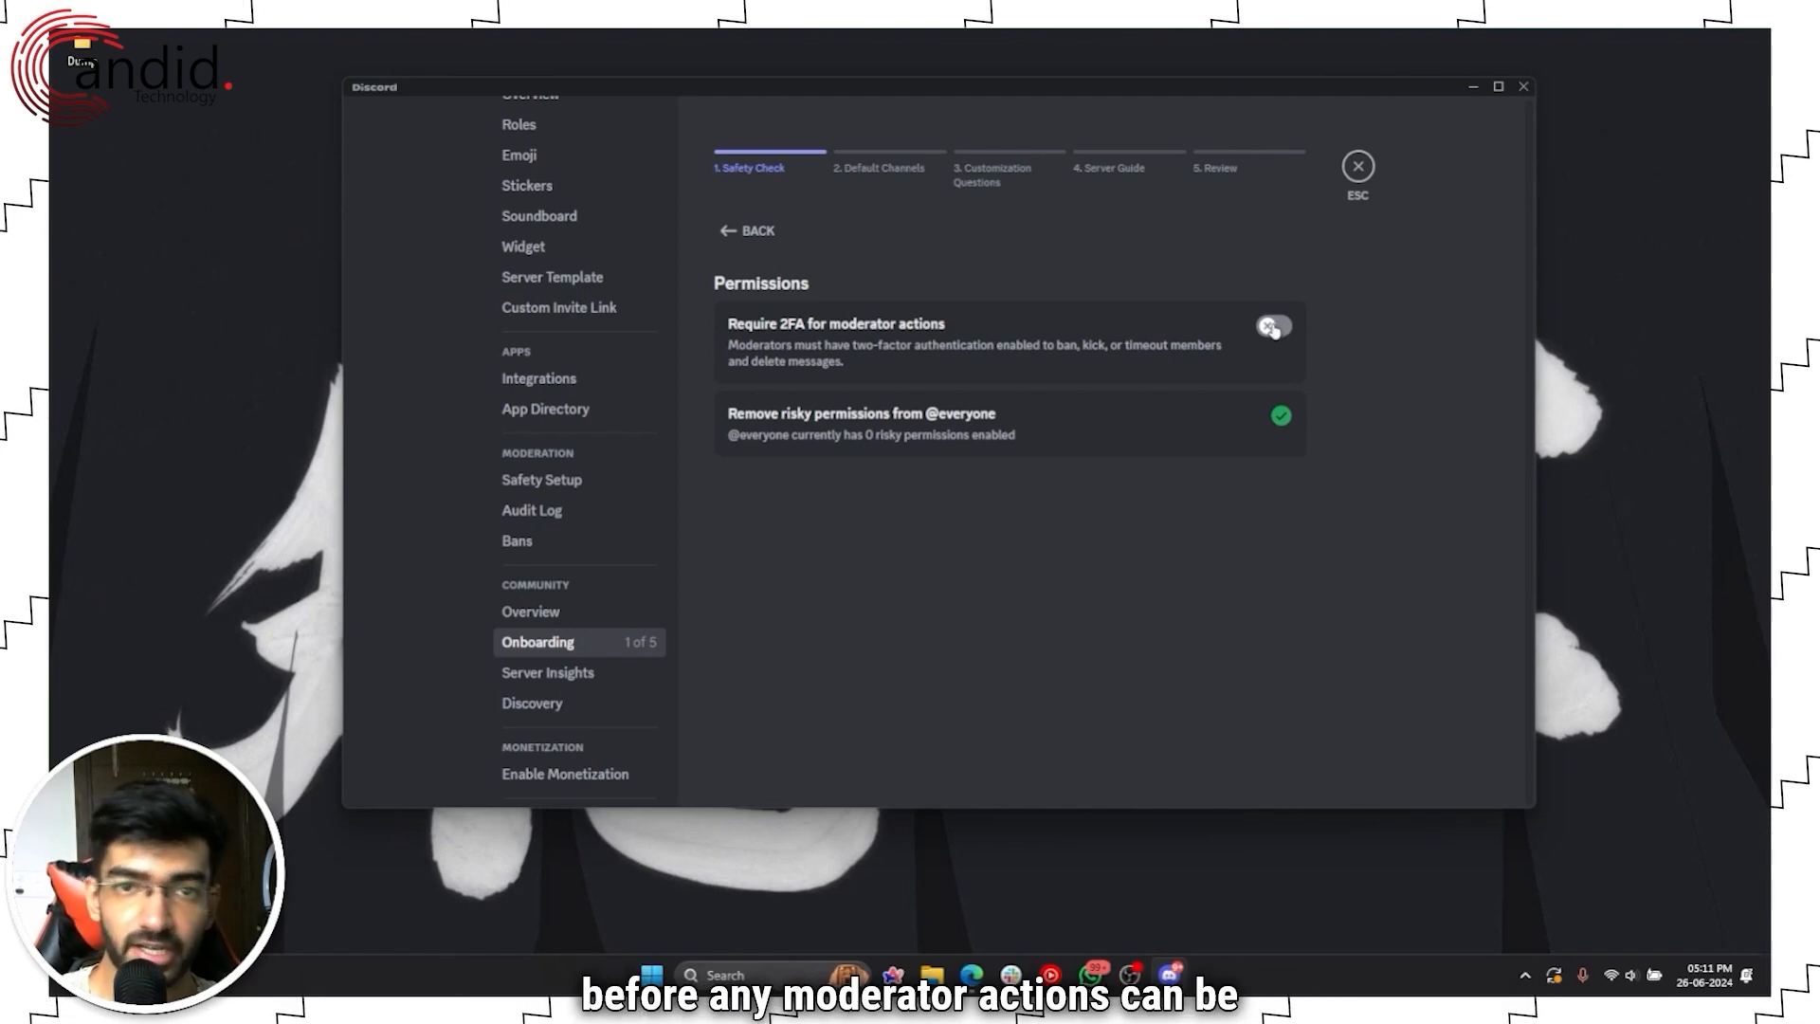
{"action": "left_click", "coordinate": [726, 233]}
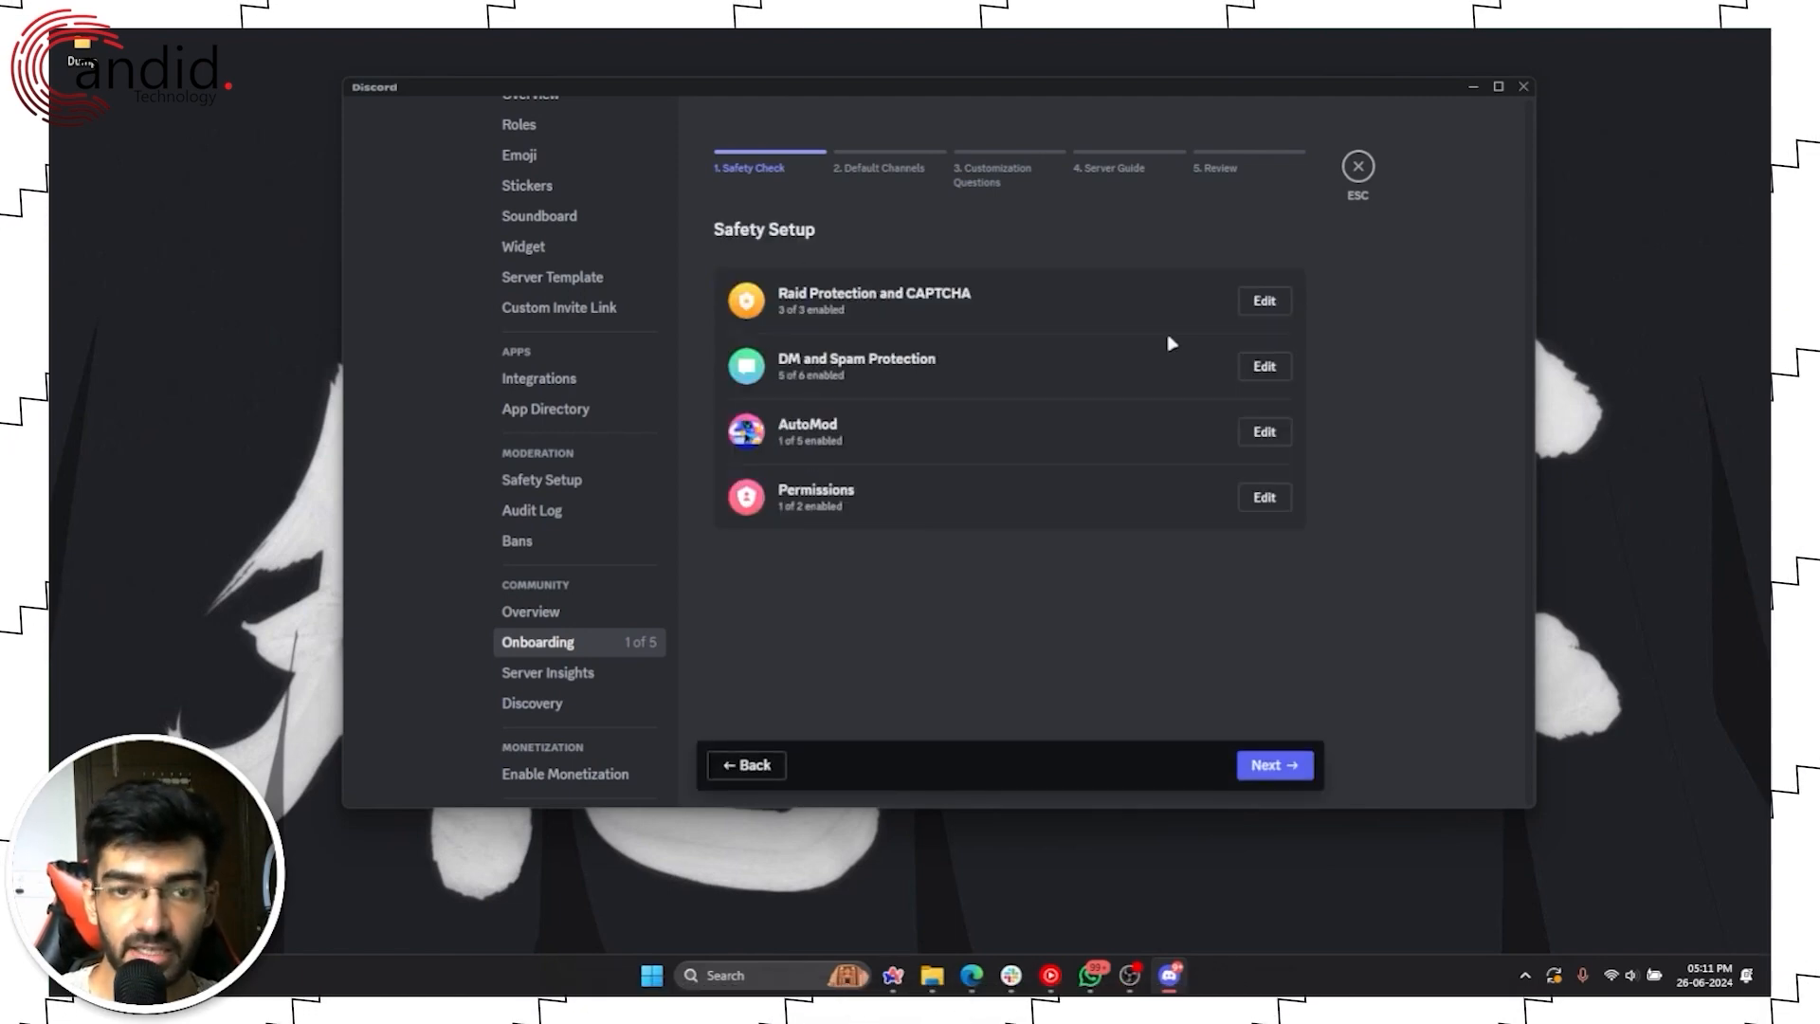